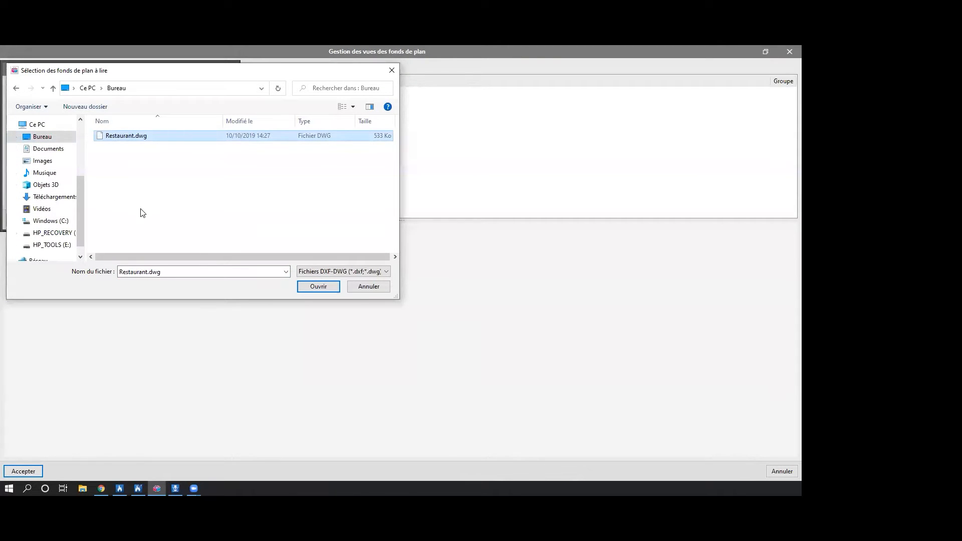
Import Restaurant.dwg from the desktop as a background plan and accept its view for the project.
{"action": "left_click", "coordinate": [354, 273]}
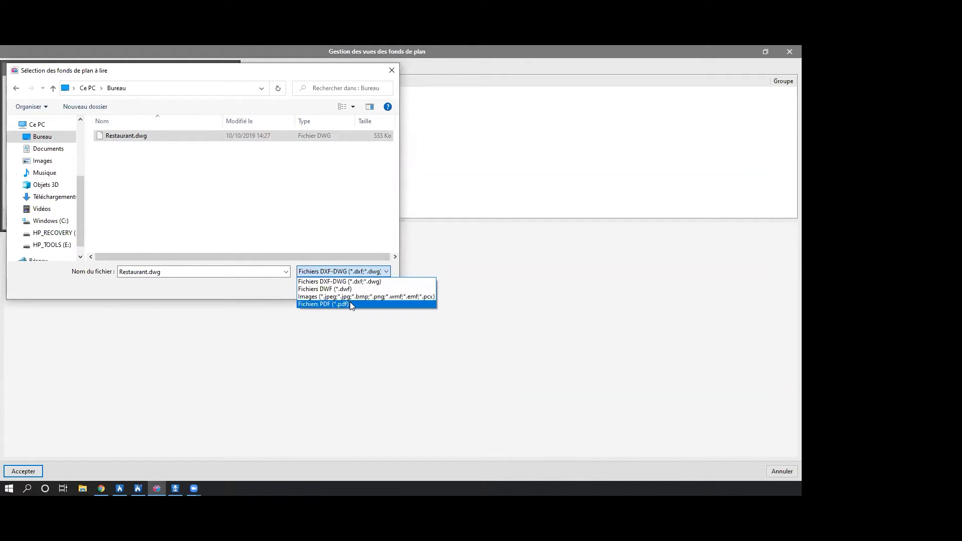
{"action": "left_click", "coordinate": [149, 159]}
{"action": "left_click", "coordinate": [143, 135]}
{"action": "left_click", "coordinate": [329, 287]}
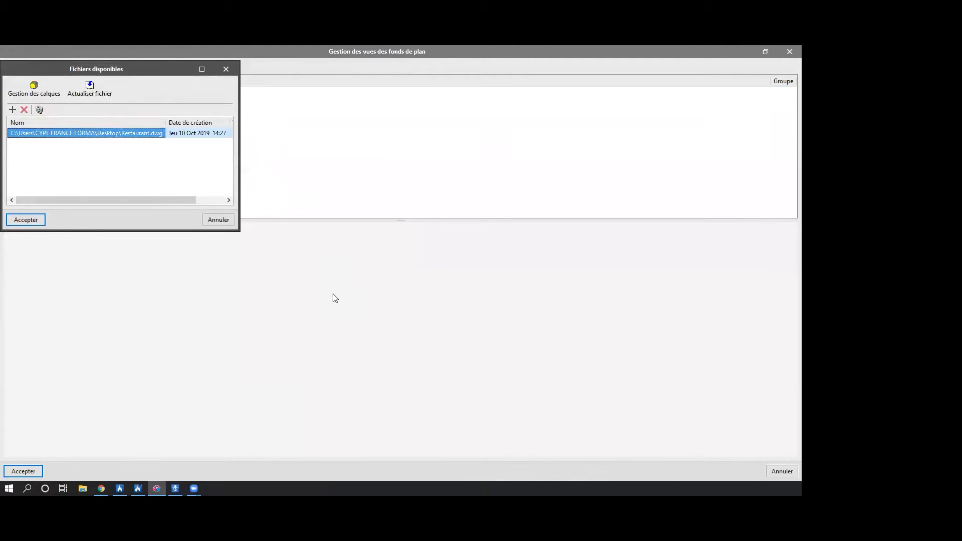
{"action": "left_click", "coordinate": [35, 220]}
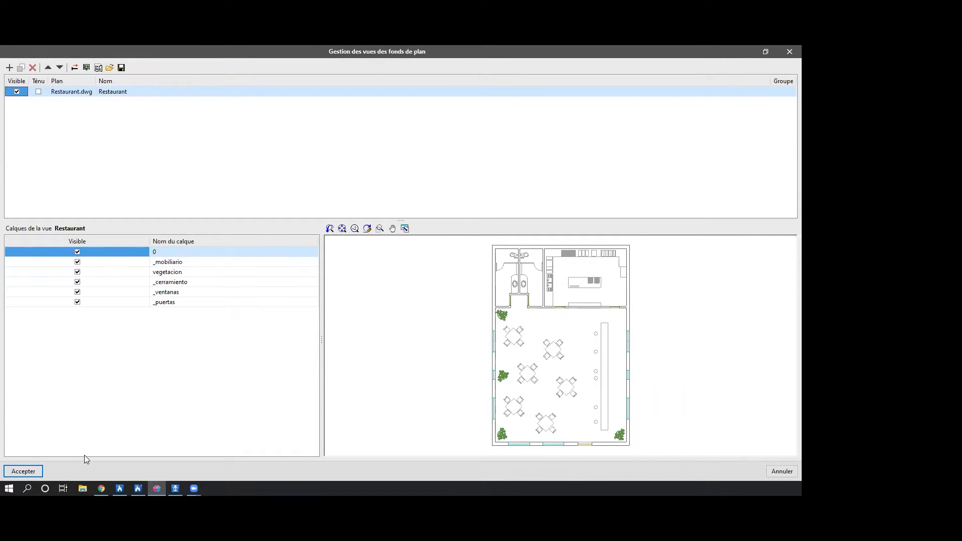
{"action": "left_click", "coordinate": [33, 469]}
{"action": "left_click", "coordinate": [345, 296]}
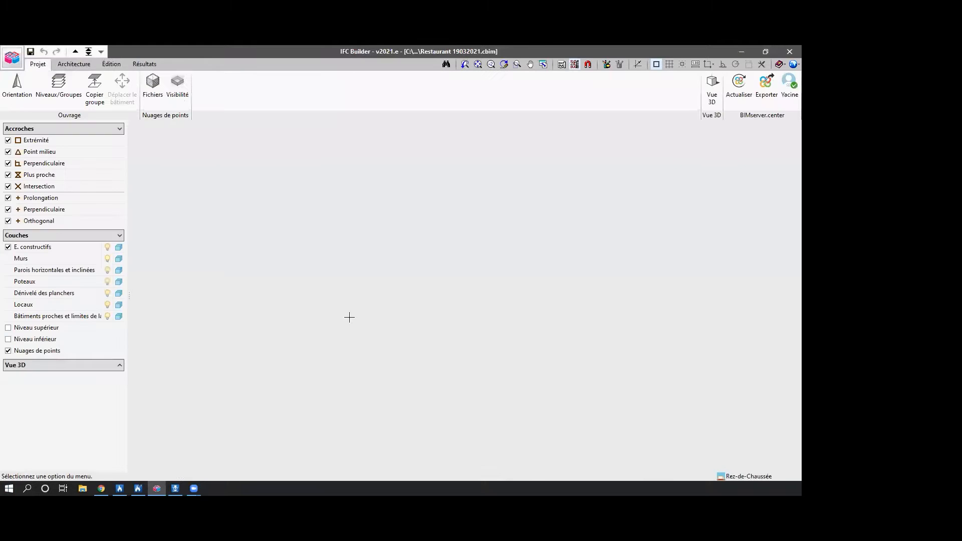
{"action": "scroll", "coordinate": [276, 309], "scroll_direction": "down", "scroll_amount": 2}
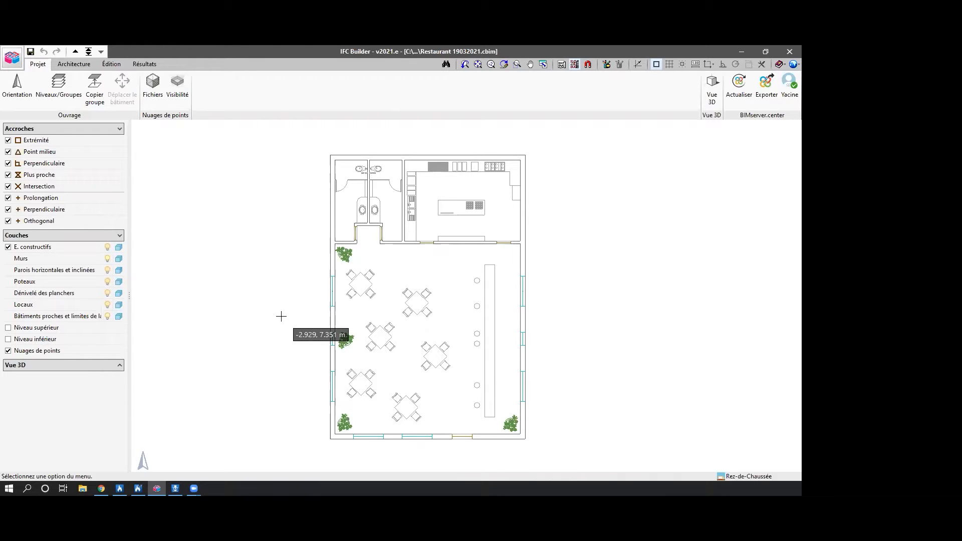
Create a new exterior wall type with the reference "Parois EX" and set its thickness.
{"action": "left_click", "coordinate": [76, 65]}
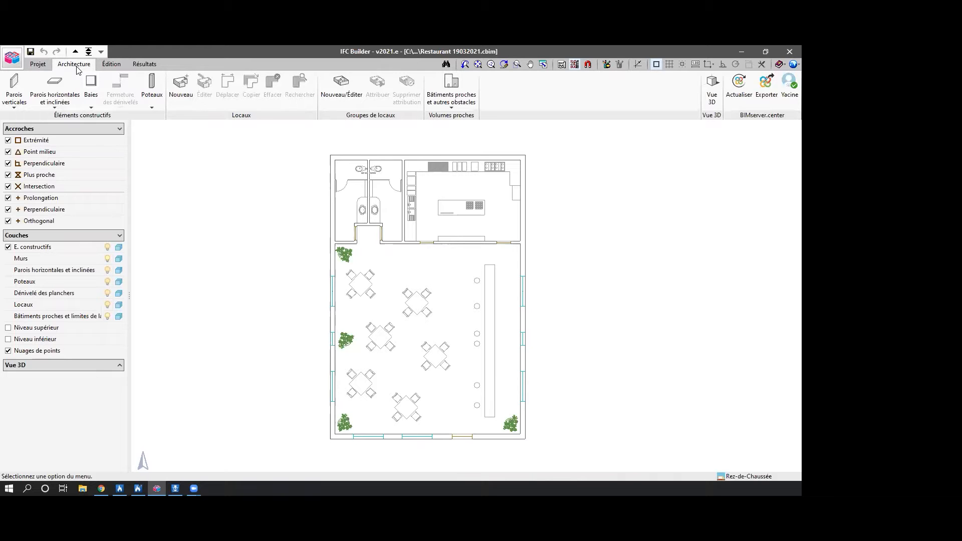
{"action": "left_click", "coordinate": [14, 88]}
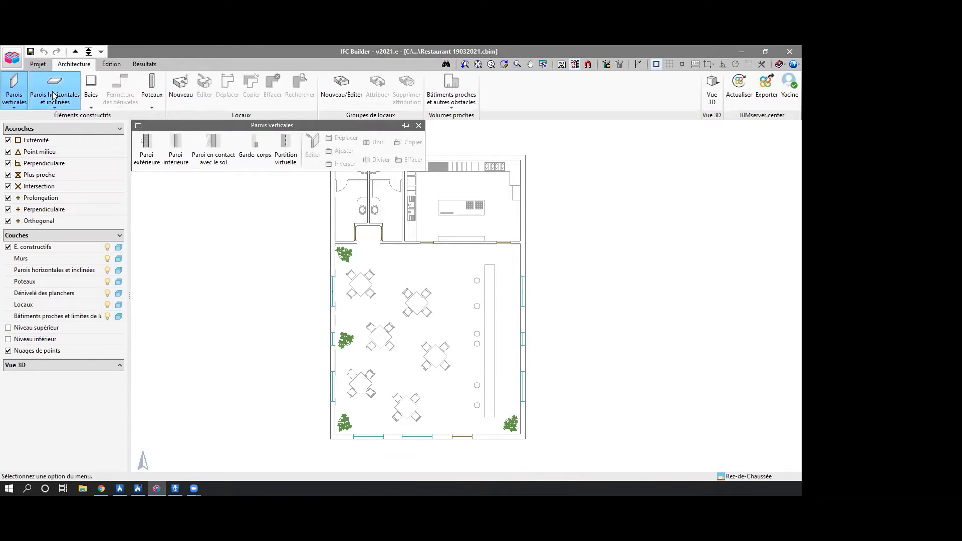
{"action": "left_click", "coordinate": [145, 148]}
{"action": "left_click", "coordinate": [412, 263]}
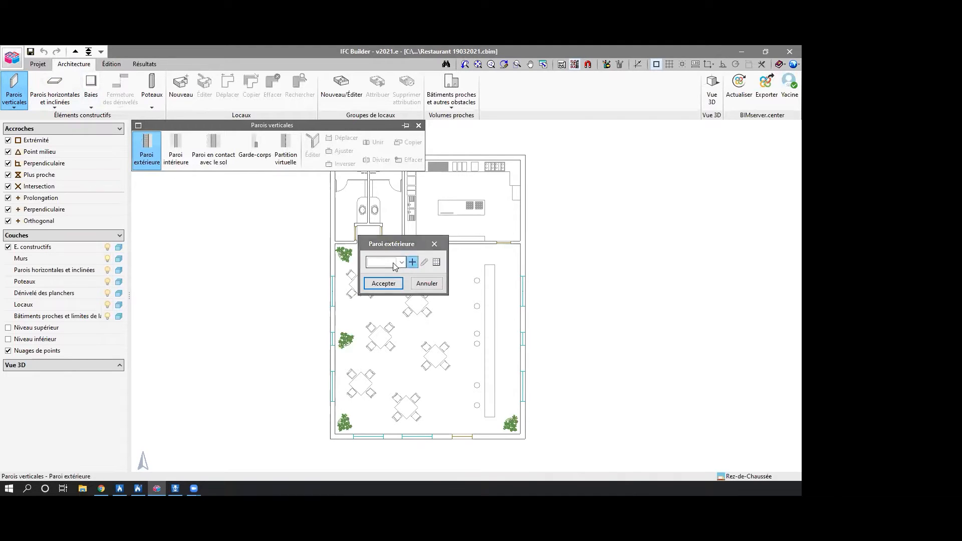
{"action": "type", "text": "Parois EXT"}
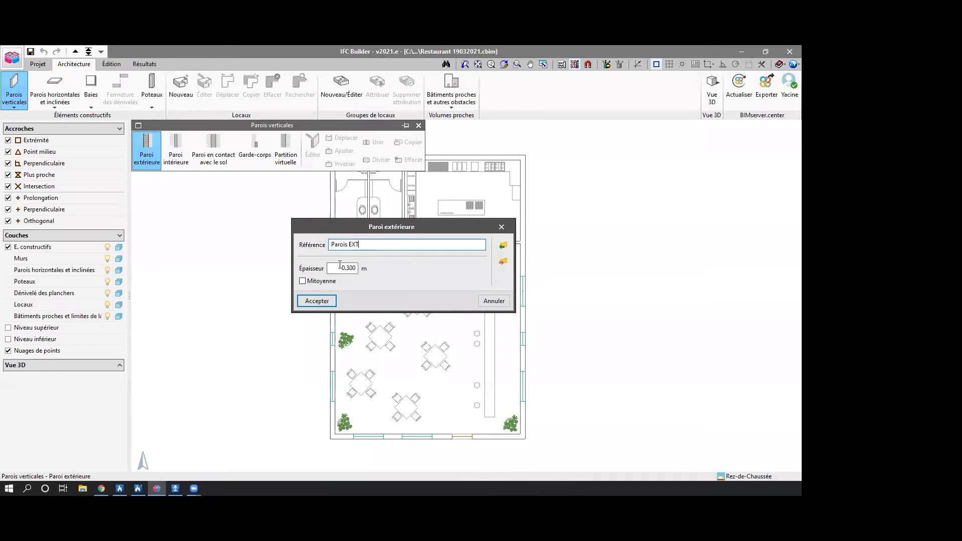
{"action": "key", "text": "Tab"}
{"action": "type", "text": "0.2"}
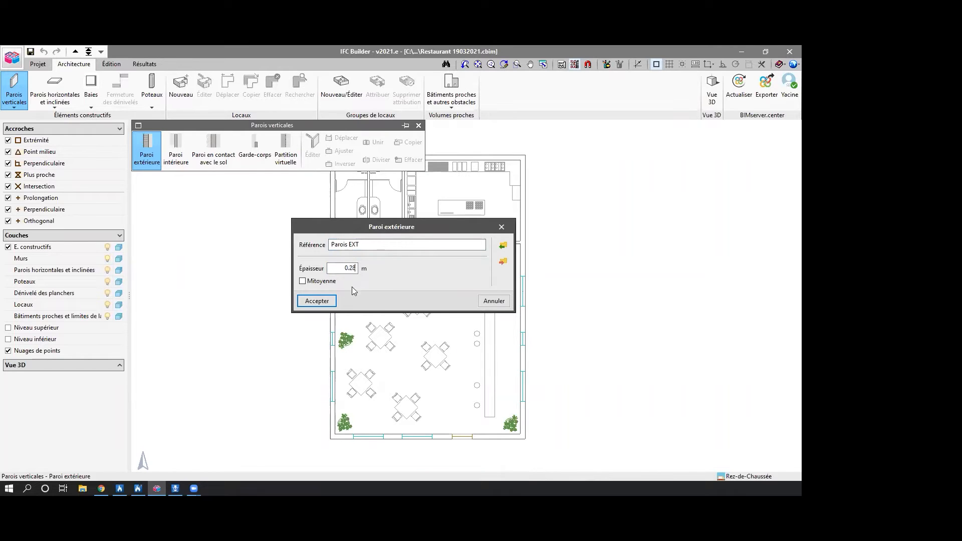
{"action": "left_click", "coordinate": [320, 302]}
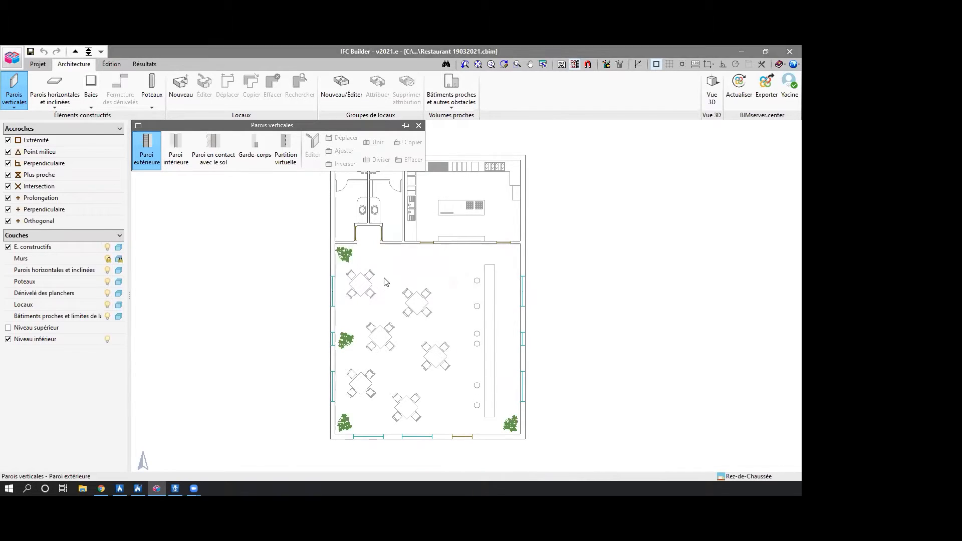
Activate snapping and tracking points on the background plan, with Extrémité as the only snap type.
{"action": "scroll", "coordinate": [339, 272], "scroll_direction": "up", "scroll_amount": 3}
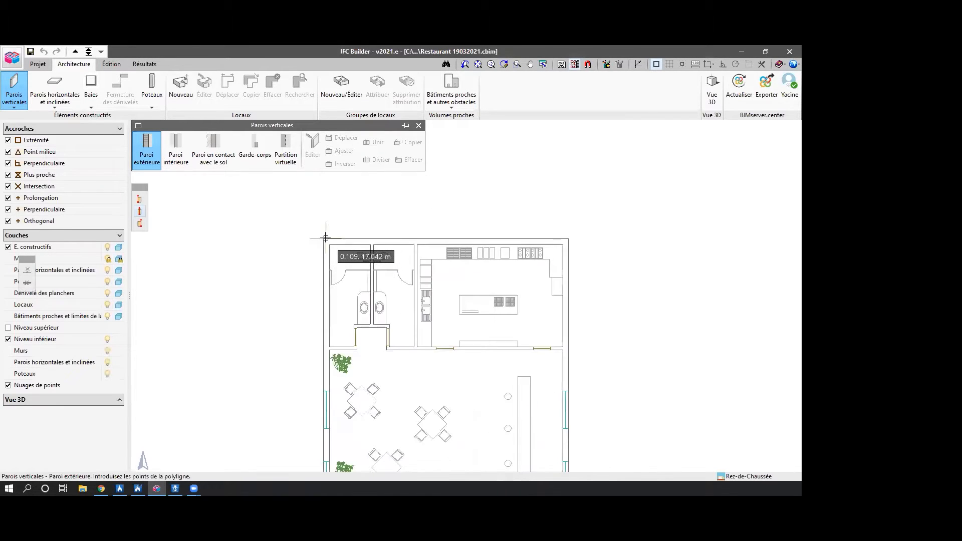
{"action": "scroll", "coordinate": [328, 240], "scroll_direction": "up", "scroll_amount": 3}
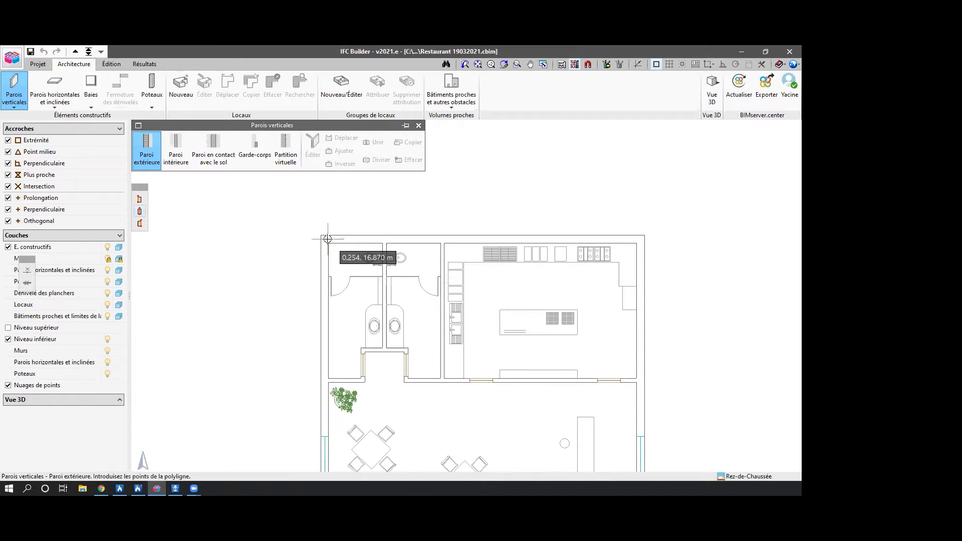
{"action": "left_click", "coordinate": [655, 65]}
{"action": "left_click", "coordinate": [450, 186]}
{"action": "left_click", "coordinate": [587, 64]}
{"action": "left_click", "coordinate": [381, 229]}
{"action": "left_click", "coordinate": [407, 230]}
{"action": "left_click", "coordinate": [444, 251]}
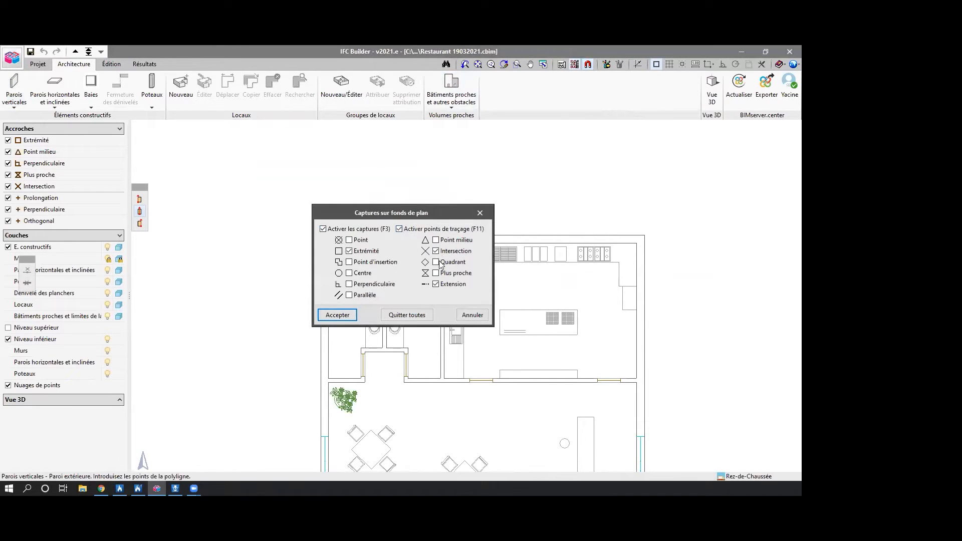
{"action": "left_click", "coordinate": [337, 314]}
Draw the exterior walls through the plan's four outer corners back to the start, aligned on their outer face.
{"action": "left_click", "coordinate": [320, 235]}
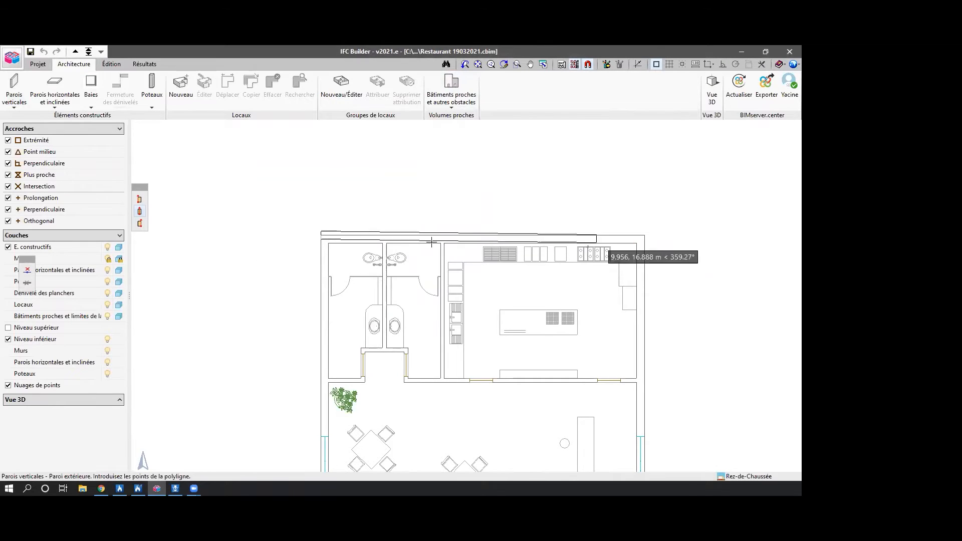
{"action": "left_click", "coordinate": [645, 233]}
{"action": "scroll", "coordinate": [670, 296], "scroll_direction": "down", "scroll_amount": 3}
{"action": "middle_click_drag", "start_coordinate": [670, 327], "coordinate": [603, 202]}
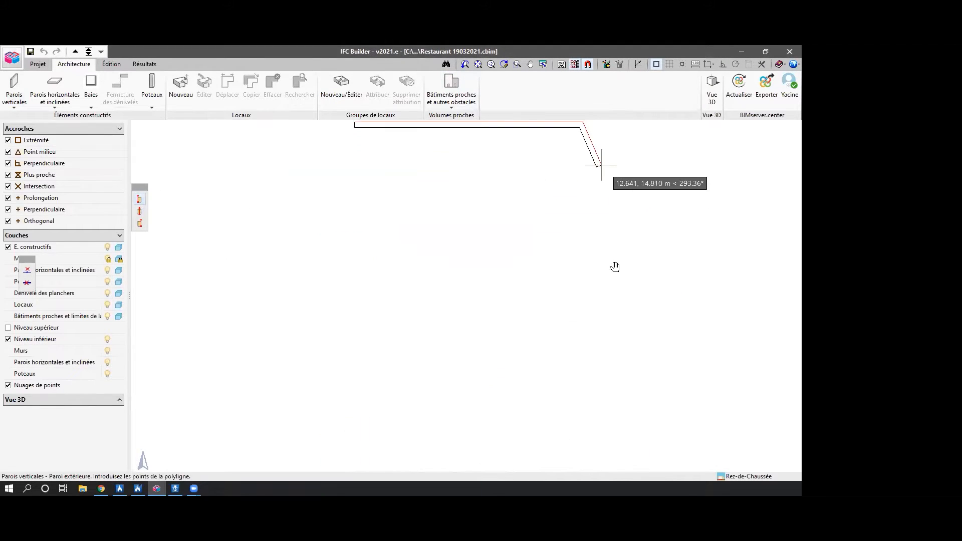
{"action": "scroll", "coordinate": [621, 331], "scroll_direction": "down", "scroll_amount": 1}
{"action": "left_click", "coordinate": [586, 440]}
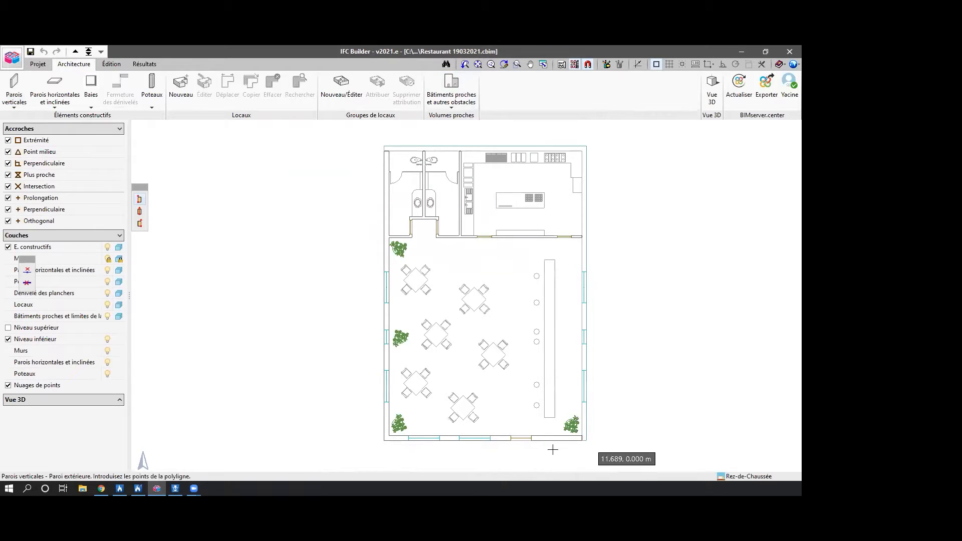
{"action": "left_click", "coordinate": [383, 441]}
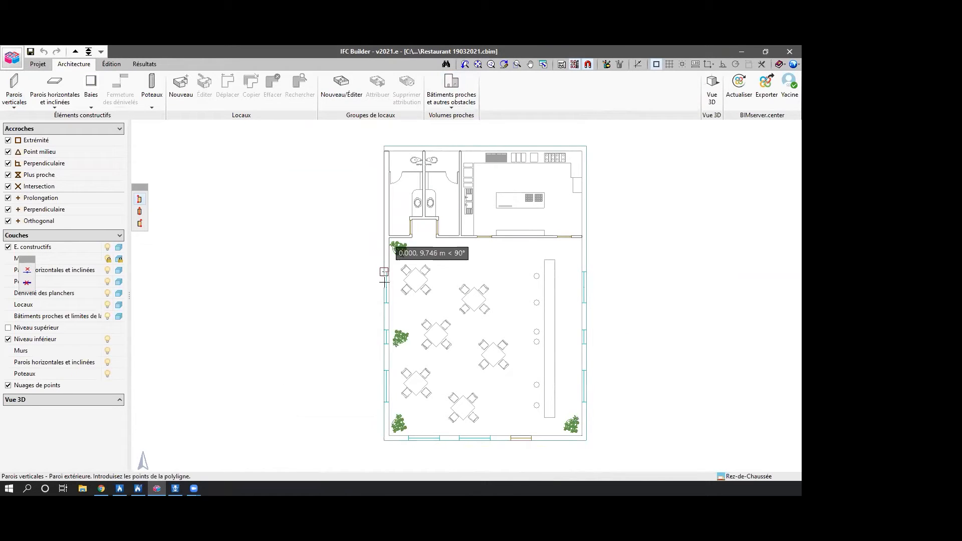
{"action": "scroll", "coordinate": [384, 261], "scroll_direction": "down", "scroll_amount": 1}
{"action": "left_click", "coordinate": [381, 199]}
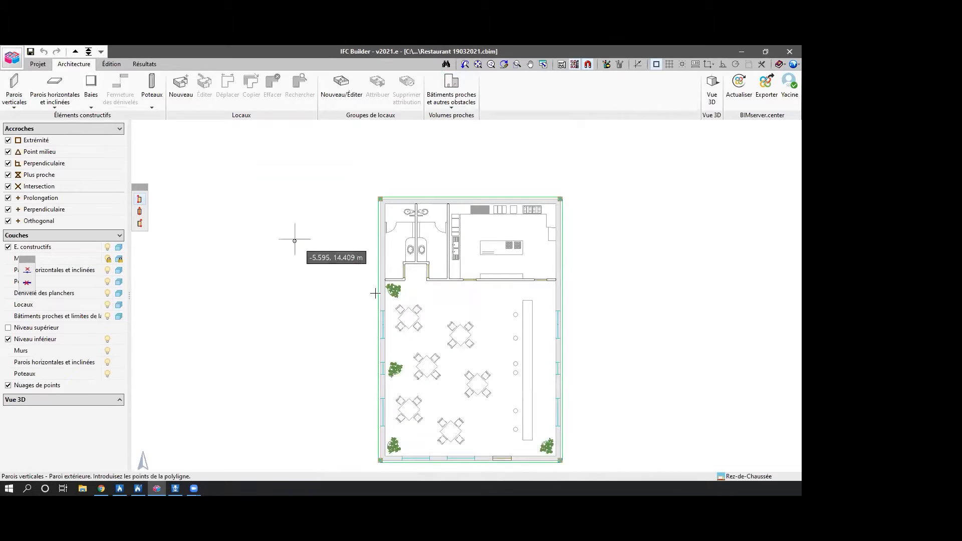
Create a ground-contact floor type with the reference "Plancher" and a thickness of 0.15 m.
{"action": "scroll", "coordinate": [331, 236], "scroll_direction": "down", "scroll_amount": 1}
{"action": "left_click", "coordinate": [55, 90]}
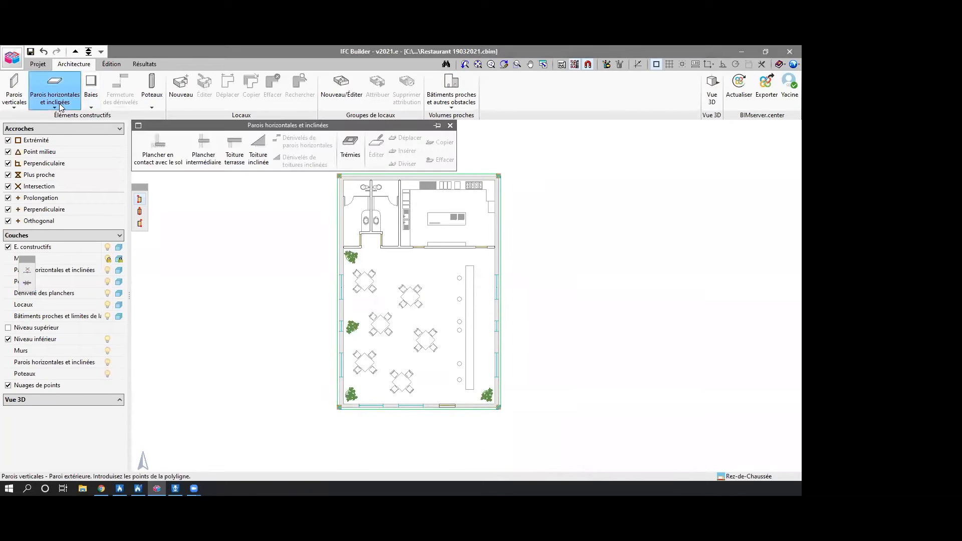
{"action": "left_click", "coordinate": [158, 150]}
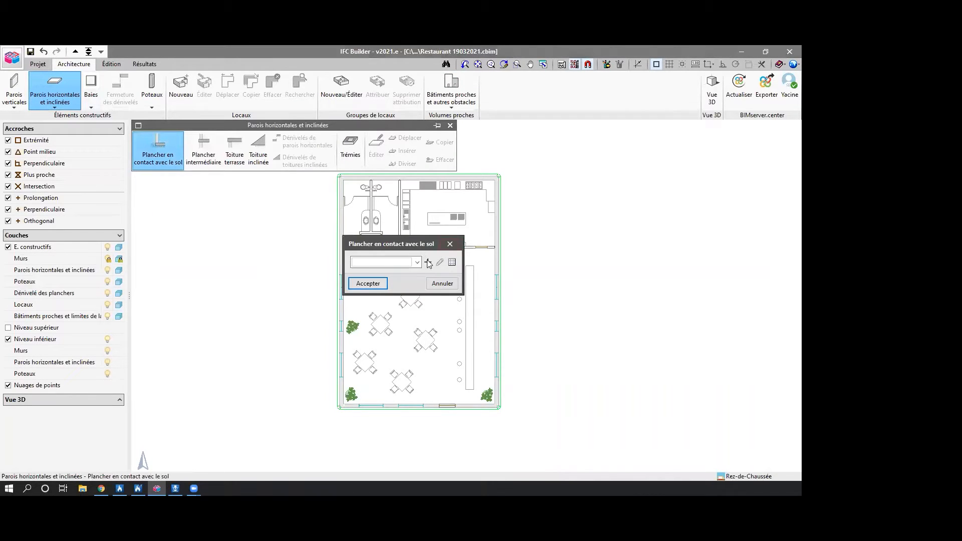
{"action": "left_click", "coordinate": [426, 261]}
{"action": "type", "text": "Pl"}
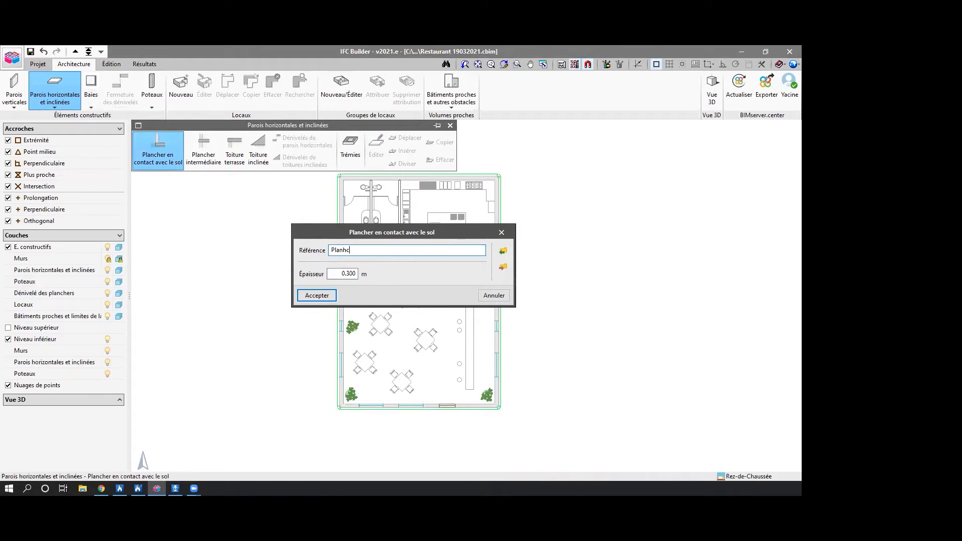
{"action": "type", "text": "ancher"}
{"action": "key", "text": "Tab"}
{"action": "type", "text": "0.15"}
{"action": "left_click", "coordinate": [306, 297]}
{"action": "left_click", "coordinate": [367, 283]}
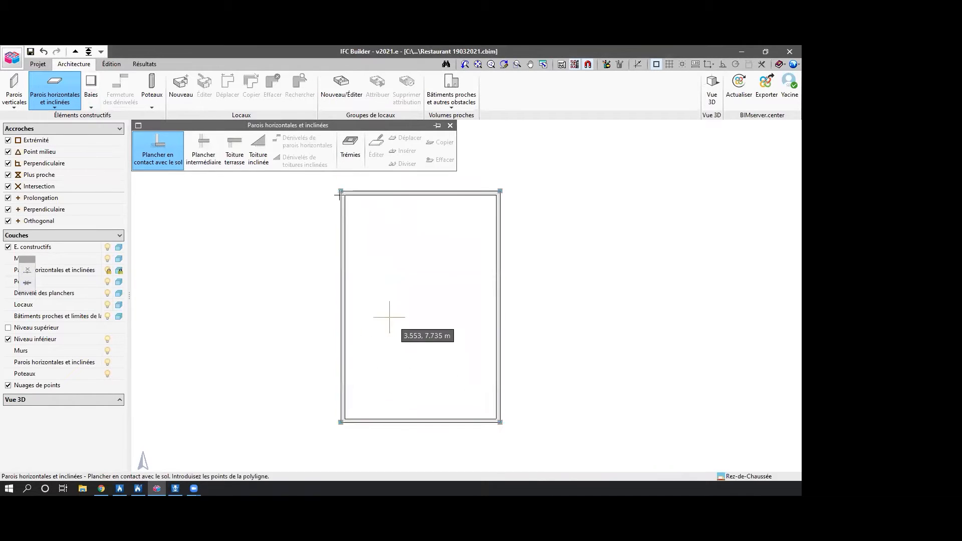
Draw the ground-contact floor over the whole building using the four outer wall corners.
{"action": "left_click", "coordinate": [340, 190]}
{"action": "left_click", "coordinate": [499, 191]}
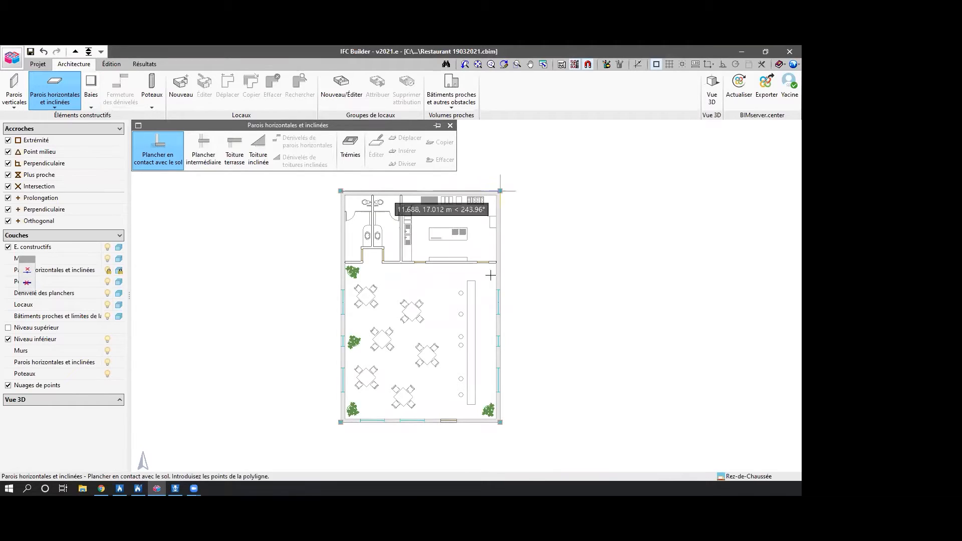
{"action": "left_click", "coordinate": [499, 422]}
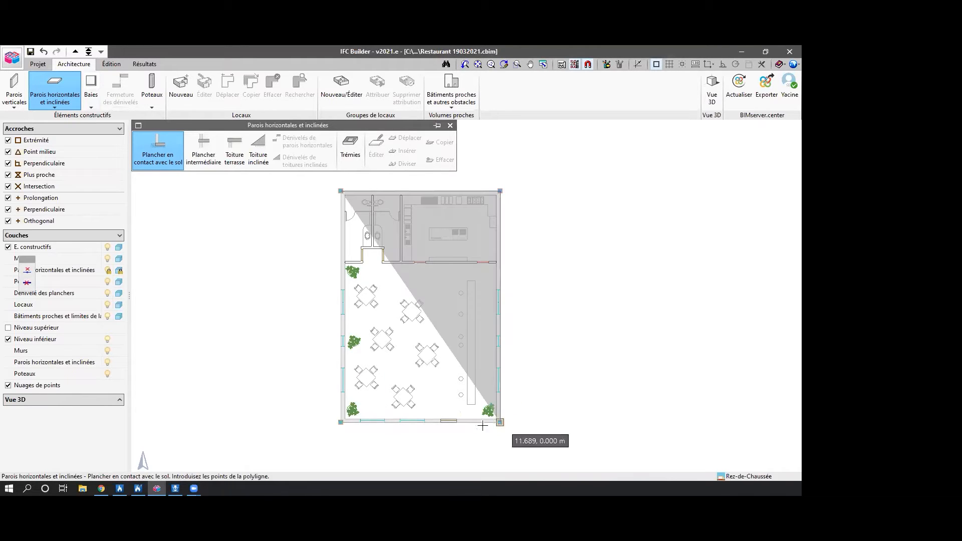
{"action": "left_click", "coordinate": [341, 422]}
{"action": "right_click", "coordinate": [340, 423]}
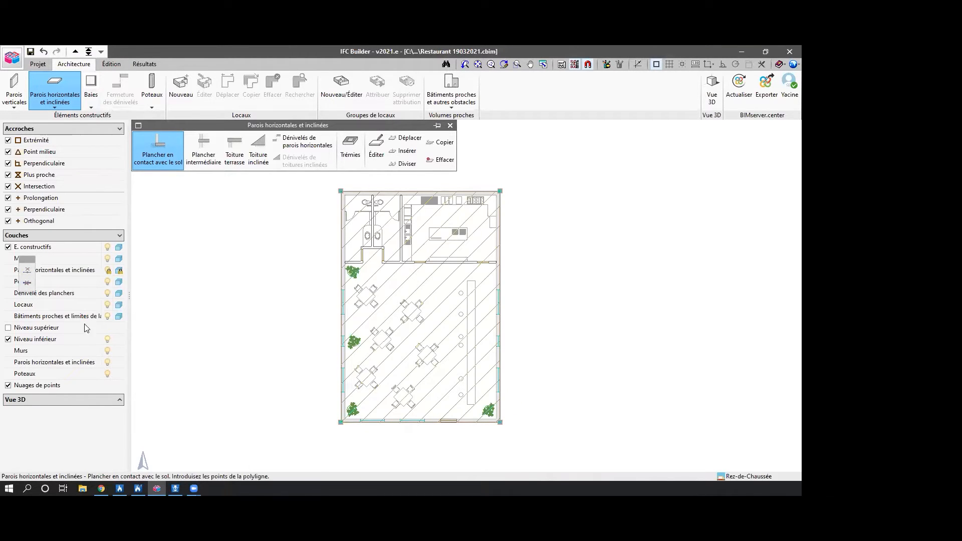
Create a new interior wall type with a reference beginning "Parois I" and set its thickness.
{"action": "scroll", "coordinate": [366, 313], "scroll_direction": "up", "scroll_amount": 1}
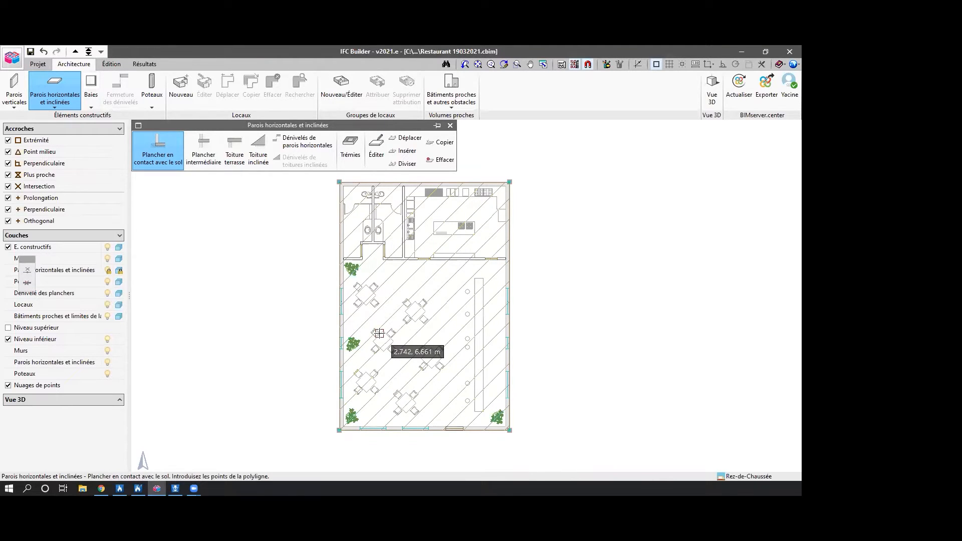
{"action": "scroll", "coordinate": [379, 333], "scroll_direction": "up", "scroll_amount": 1}
{"action": "left_click", "coordinate": [20, 90]}
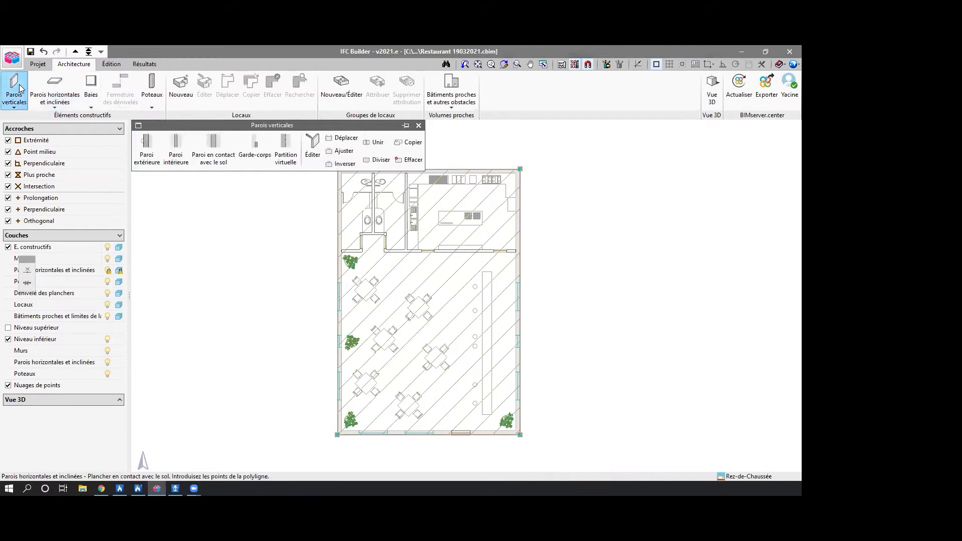
{"action": "left_click", "coordinate": [176, 150]}
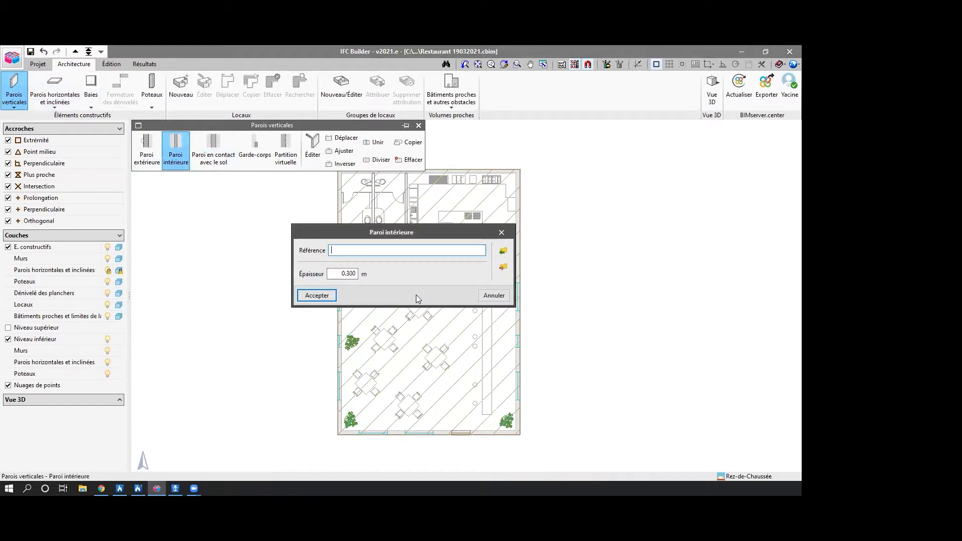
{"action": "type", "text": "Parois INT"}
{"action": "left_click_drag", "start_coordinate": [330, 273], "coordinate": [435, 263]}
{"action": "type", "text": "0."}
{"action": "left_click", "coordinate": [317, 295]}
{"action": "left_click", "coordinate": [367, 284]}
Draw the interior wall separating the dining room from the toilets and kitchen, following the toilet entrance recess and aligned on its dining-room face.
{"action": "scroll", "coordinate": [343, 254], "scroll_direction": "up", "scroll_amount": 8}
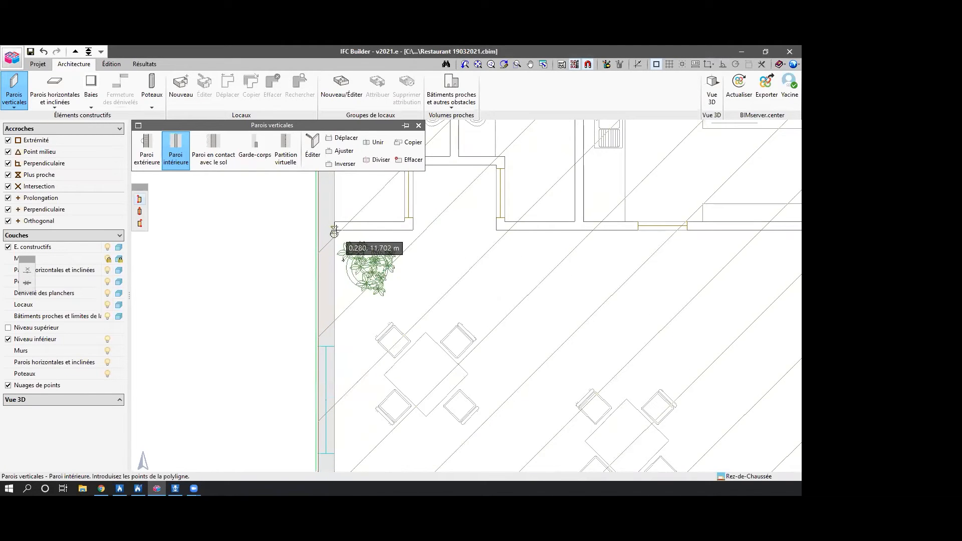
{"action": "left_click", "coordinate": [334, 231]}
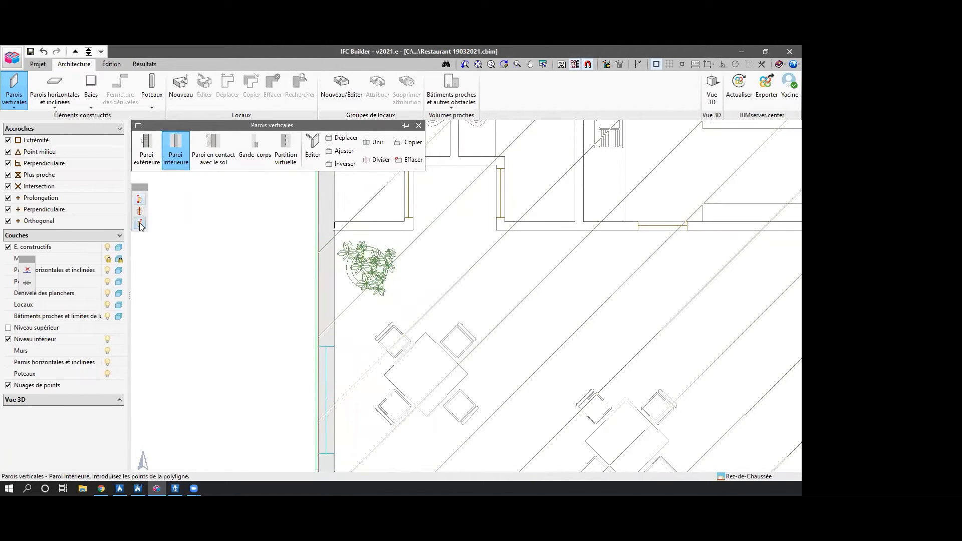
{"action": "left_click", "coordinate": [413, 229]}
{"action": "middle_click_drag", "start_coordinate": [425, 229], "coordinate": [427, 342]}
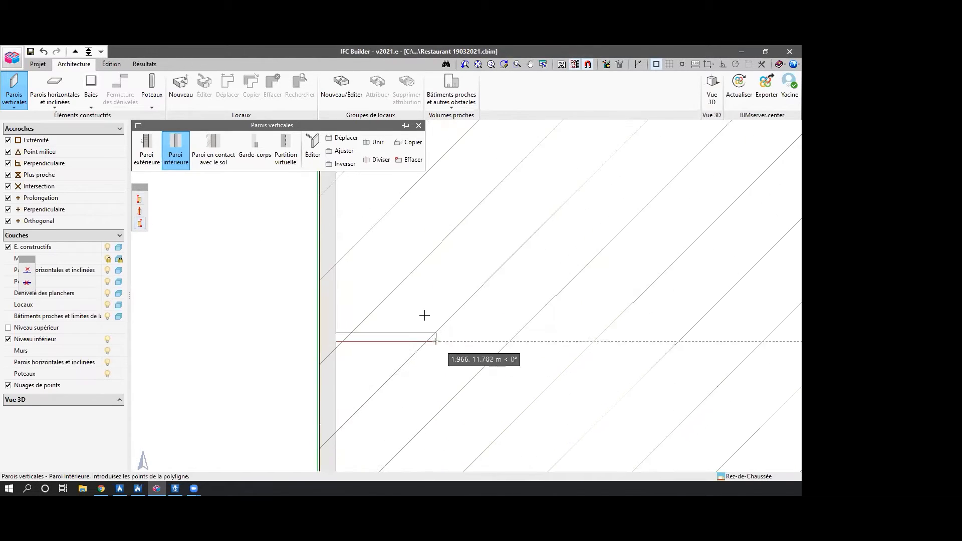
{"action": "left_click", "coordinate": [502, 275]}
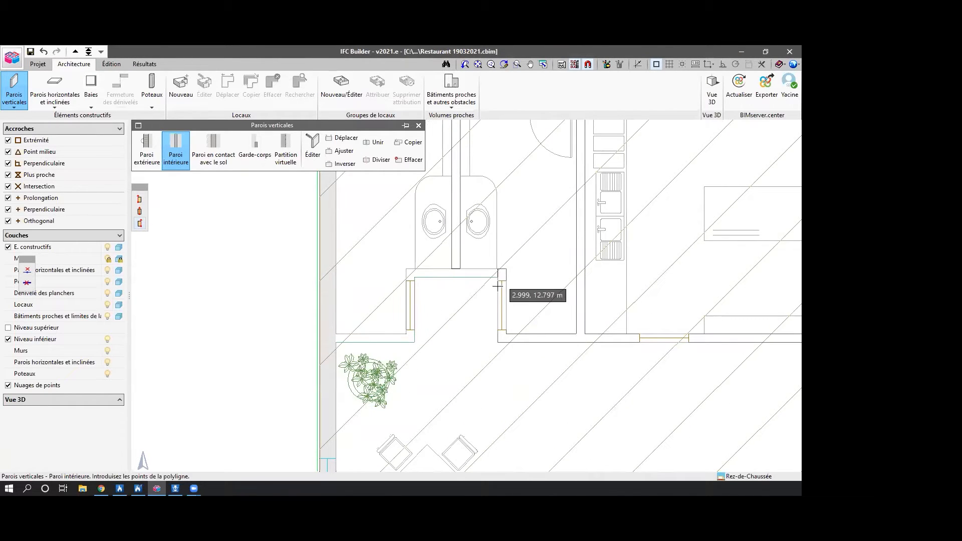
{"action": "left_click", "coordinate": [497, 342]}
{"action": "scroll", "coordinate": [580, 347], "scroll_direction": "down", "scroll_amount": 1}
{"action": "middle_click_drag", "start_coordinate": [580, 347], "coordinate": [295, 330]}
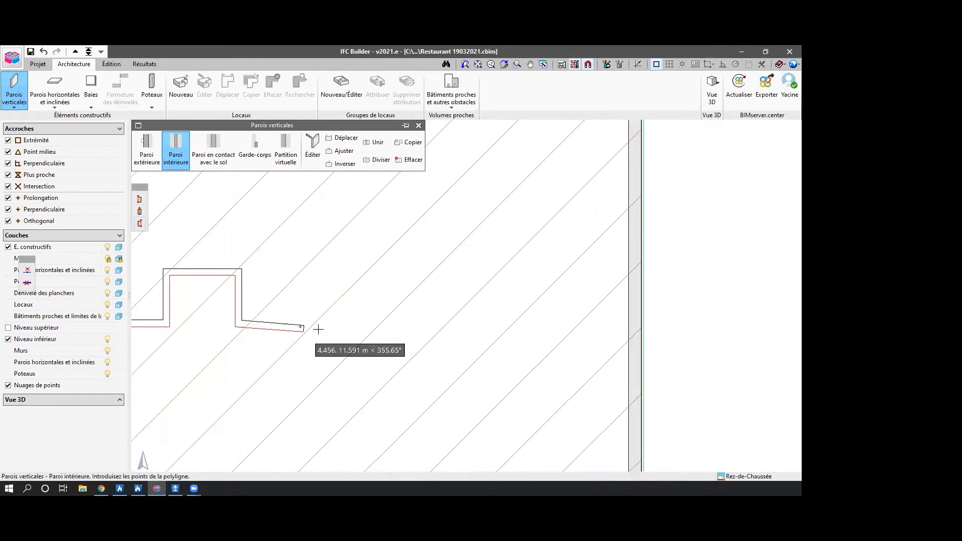
{"action": "left_click", "coordinate": [622, 327]}
{"action": "right_click", "coordinate": [621, 327]}
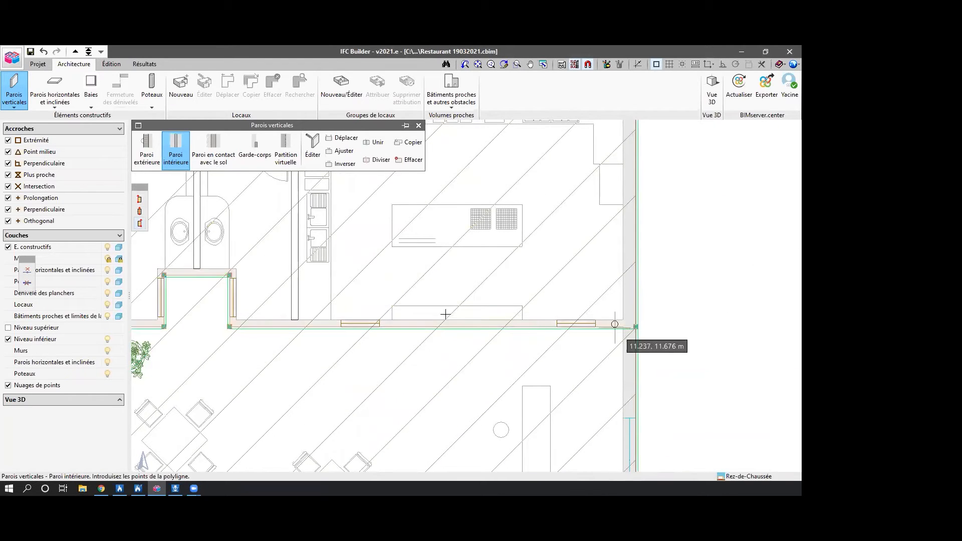
Draw the interior wall separating the two toilets, from the rear exterior wall to the entrance recess.
{"action": "middle_click_drag", "start_coordinate": [431, 299], "coordinate": [550, 425]}
{"action": "left_click", "coordinate": [312, 218]}
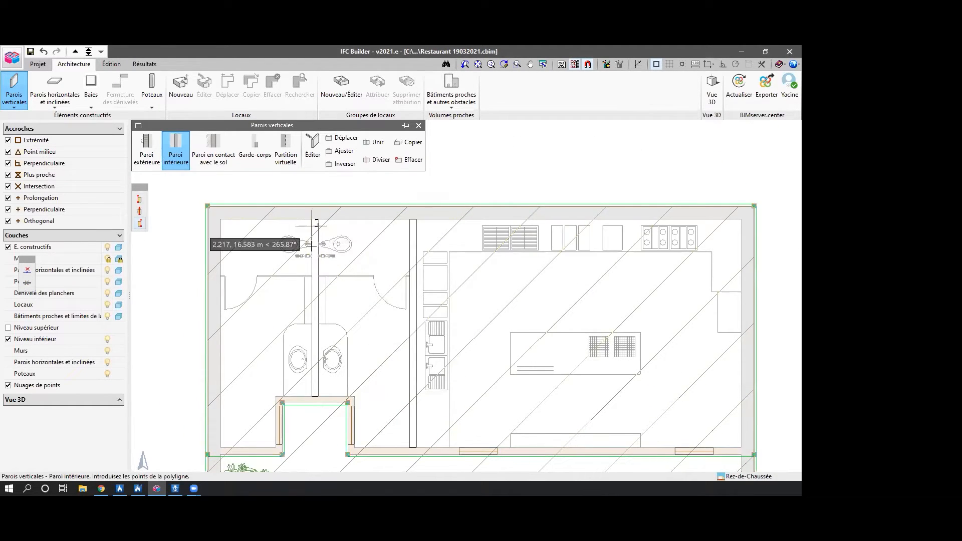
{"action": "left_click", "coordinate": [311, 396]}
{"action": "right_click", "coordinate": [311, 396]}
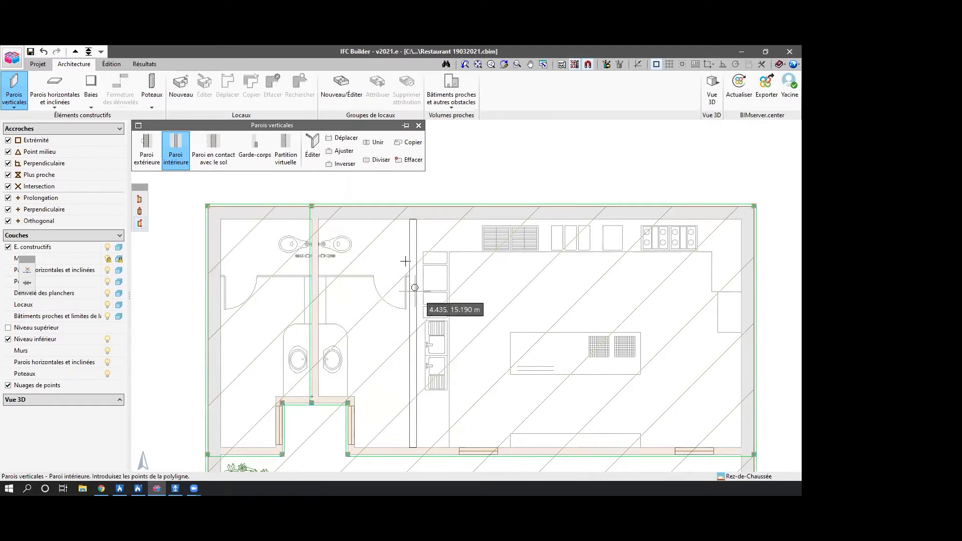
Draw the interior wall between the toilets and the kitchen, from the rear exterior wall to the dining-room partition, and finish wall entry.
{"action": "left_click", "coordinate": [410, 219]}
{"action": "scroll", "coordinate": [408, 363], "scroll_direction": "down", "scroll_amount": 1}
{"action": "middle_click_drag", "start_coordinate": [414, 366], "coordinate": [413, 278]}
{"action": "scroll", "coordinate": [413, 279], "scroll_direction": "down", "scroll_amount": 1}
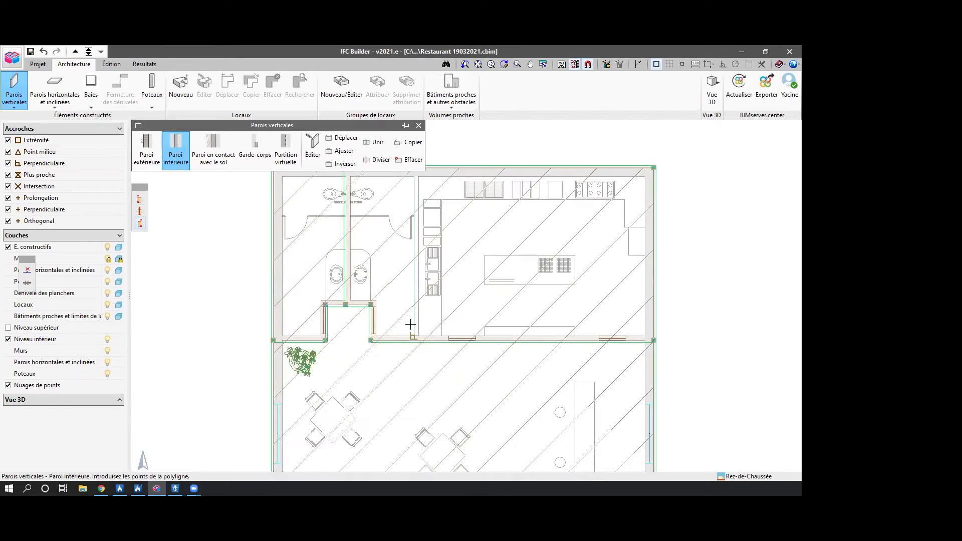
{"action": "scroll", "coordinate": [412, 321], "scroll_direction": "up", "scroll_amount": 2}
{"action": "left_click", "coordinate": [414, 340]}
{"action": "right_click", "coordinate": [414, 340]}
{"action": "scroll", "coordinate": [373, 371], "scroll_direction": "down", "scroll_amount": 3}
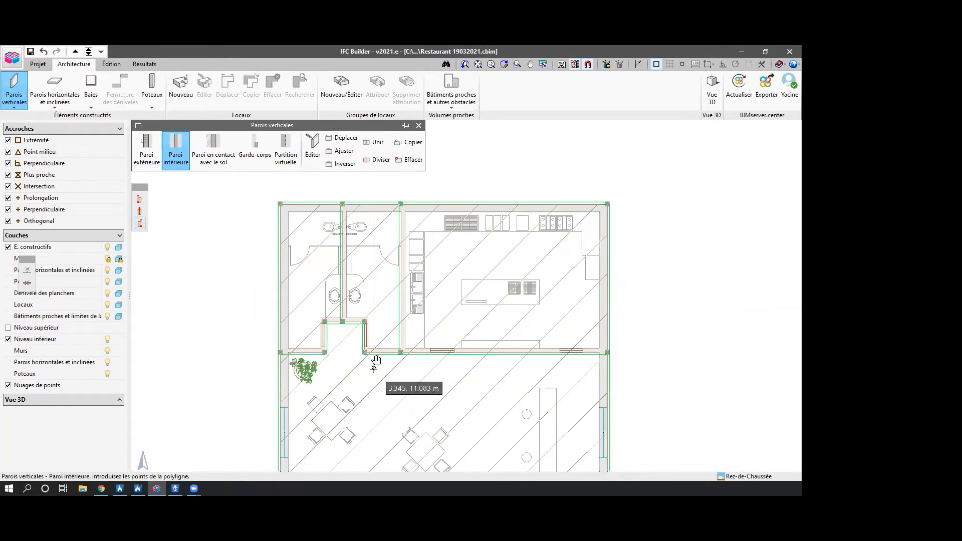
{"action": "scroll", "coordinate": [391, 333], "scroll_direction": "down", "scroll_amount": 1}
{"action": "middle_click_drag", "start_coordinate": [390, 334], "coordinate": [382, 300]}
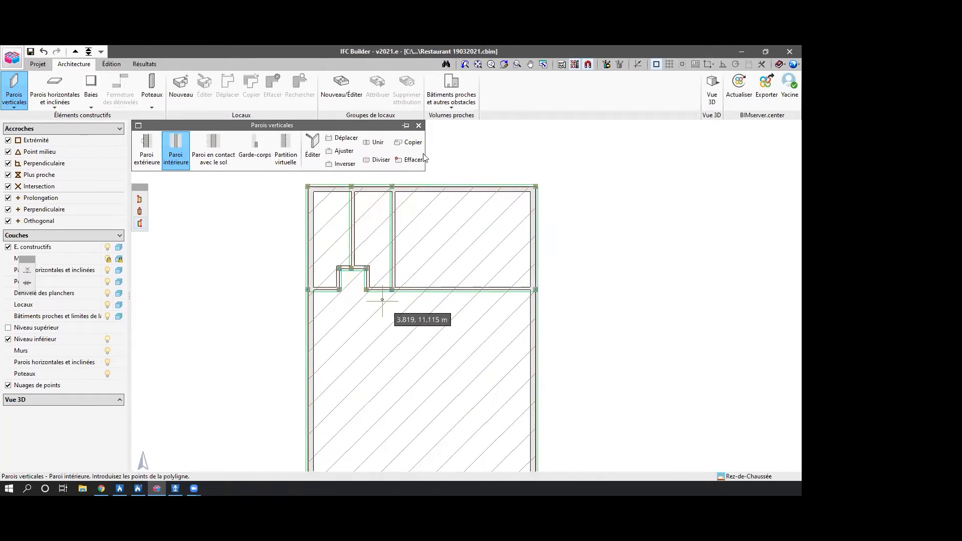
{"action": "left_click", "coordinate": [419, 126]}
{"action": "scroll", "coordinate": [429, 301], "scroll_direction": "down", "scroll_amount": 1}
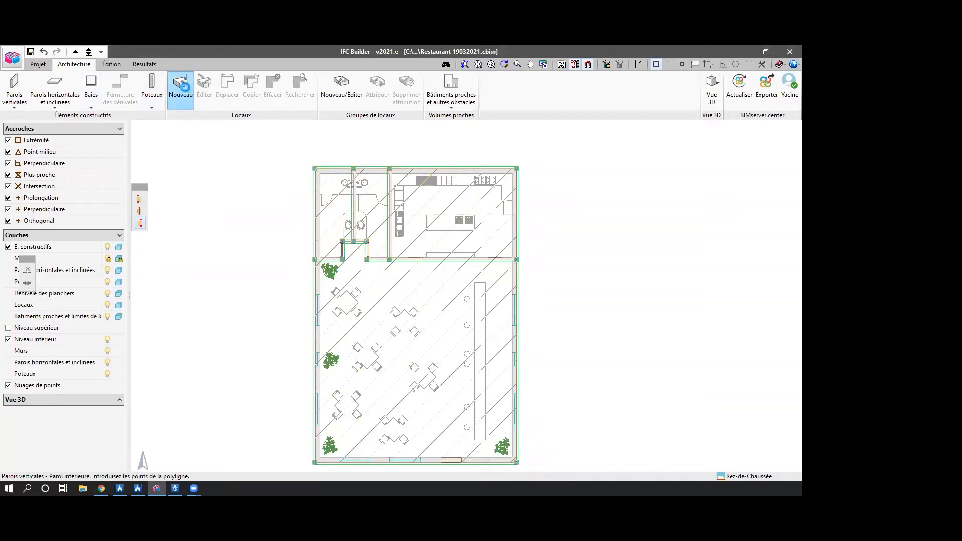
Create a new room type with the reference "Salle à manger" and select it for placement.
{"action": "left_click", "coordinate": [180, 87]}
{"action": "left_click", "coordinate": [411, 261]}
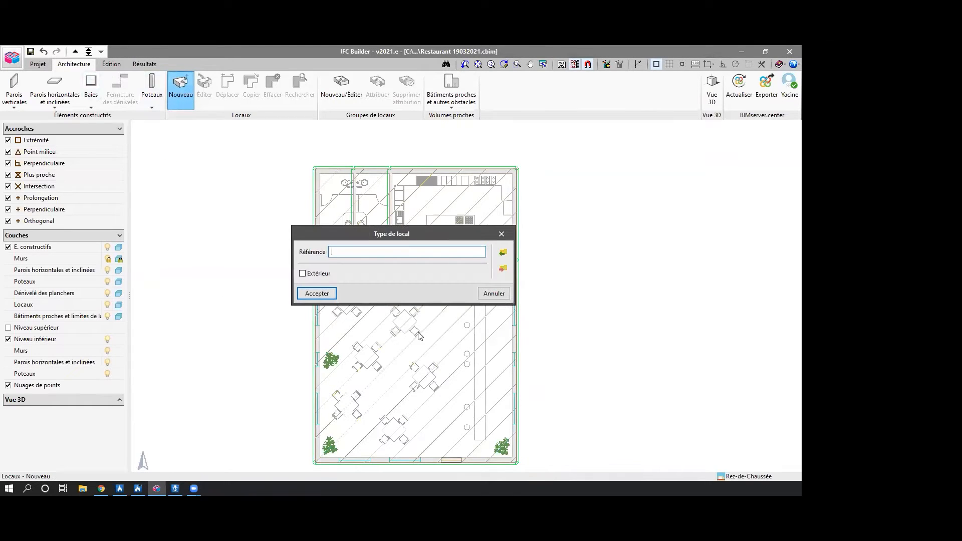
{"action": "type", "text": "Salle à manger"}
{"action": "left_click", "coordinate": [332, 296]}
{"action": "left_click", "coordinate": [387, 286]}
Place a room in the dining area with the reference "Salle à manger".
{"action": "left_click", "coordinate": [426, 360]}
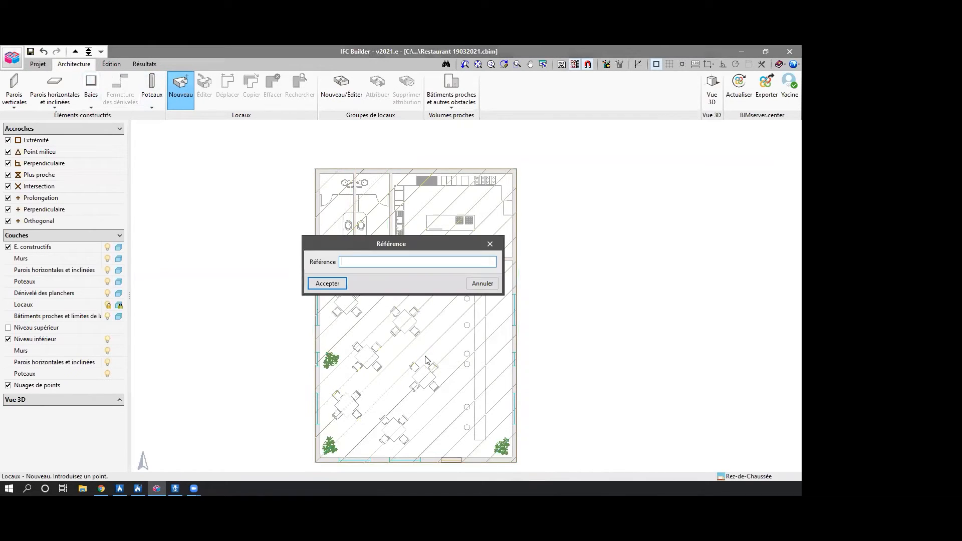
{"action": "type", "text": "Salle à man"}
{"action": "left_click", "coordinate": [327, 283]}
{"action": "right_click", "coordinate": [437, 270]}
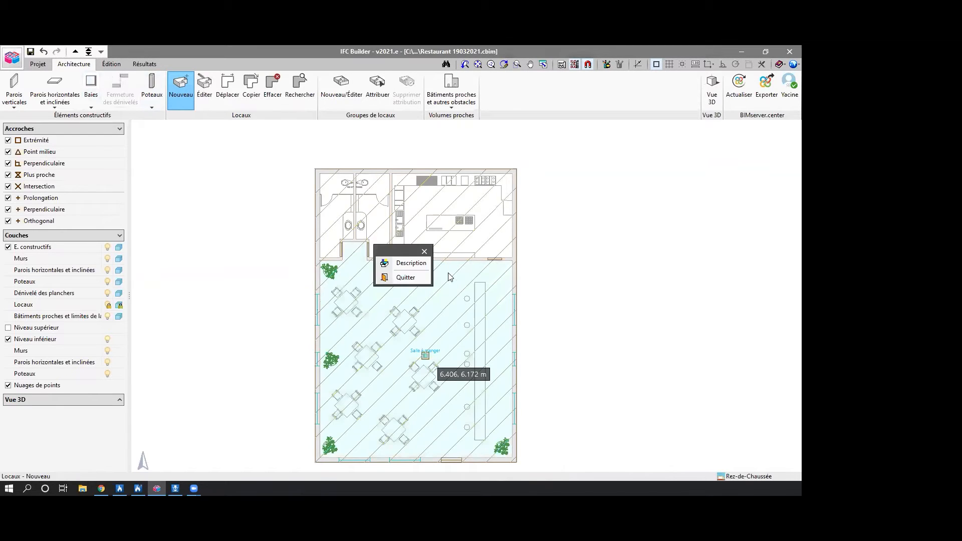
{"action": "left_click", "coordinate": [424, 252]}
Create a new room type with the reference "Cuisines" and select it for placement.
{"action": "left_click", "coordinate": [180, 82]}
{"action": "left_click", "coordinate": [422, 260]}
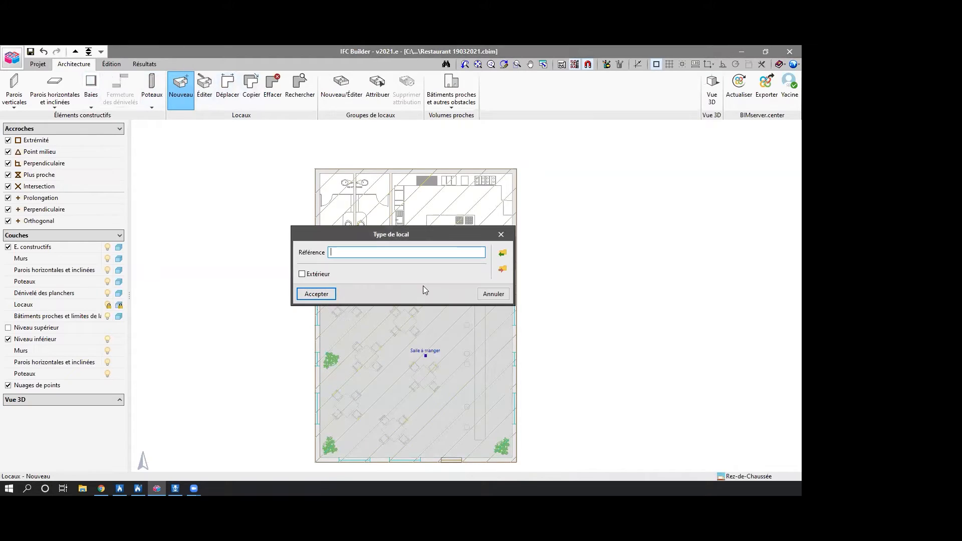
{"action": "type", "text": "Cuisines"}
{"action": "left_click", "coordinate": [321, 294]}
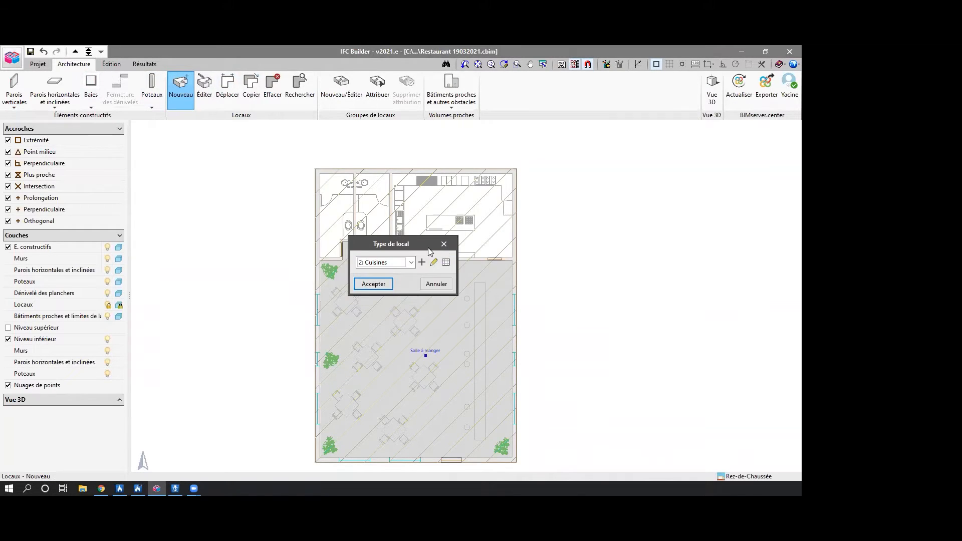
{"action": "left_click", "coordinate": [389, 285]}
Place a room in the kitchen area with the reference "Cuisine".
{"action": "left_click", "coordinate": [435, 229]}
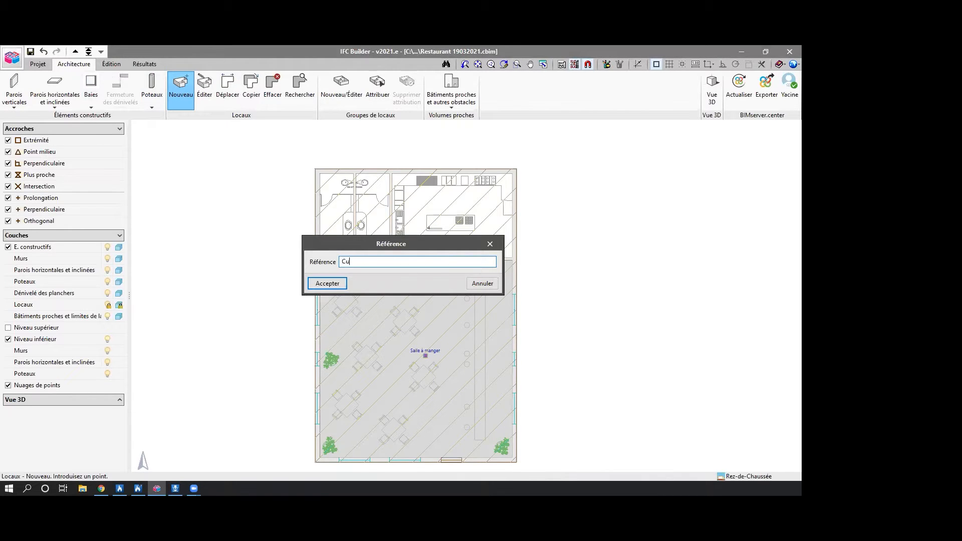
{"action": "left_click", "coordinate": [340, 283]}
{"action": "right_click", "coordinate": [367, 216]}
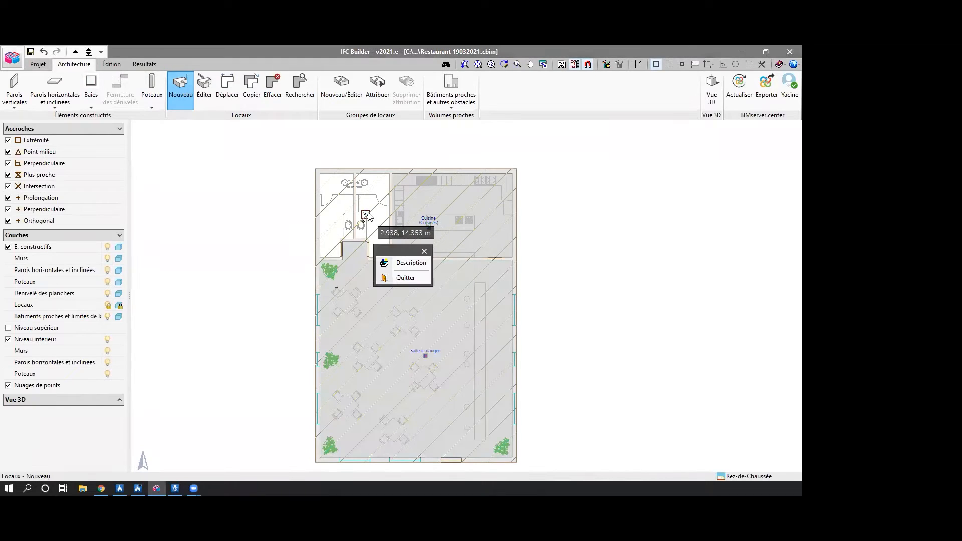
{"action": "left_click", "coordinate": [424, 251]}
Create a new room type with the reference "WC" and select it for placement.
{"action": "left_click", "coordinate": [171, 95]}
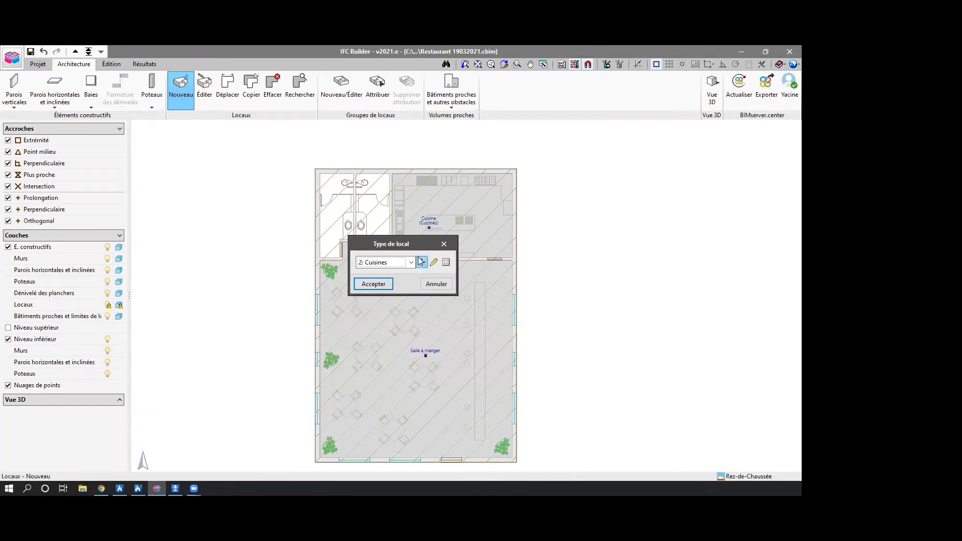
{"action": "left_click", "coordinate": [421, 262]}
{"action": "type", "text": "WC"}
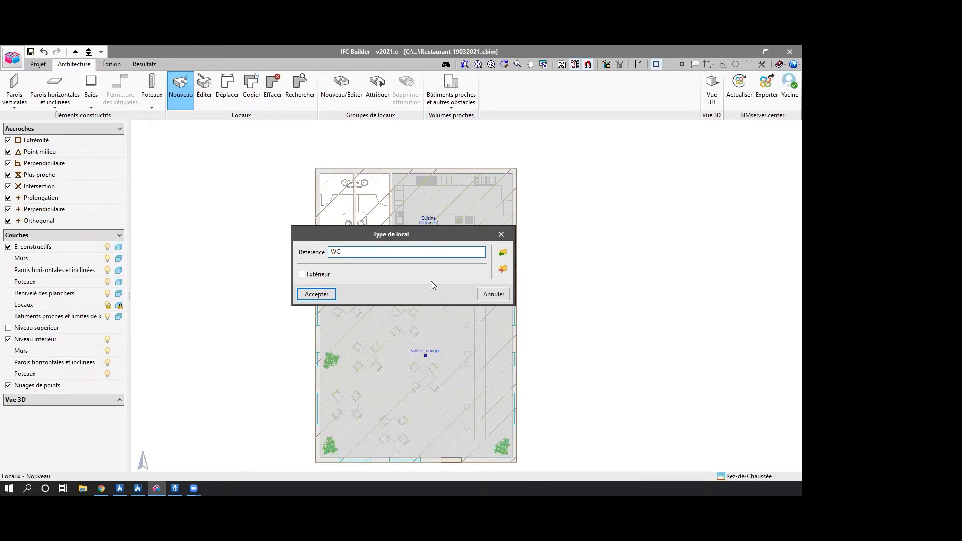
{"action": "left_click", "coordinate": [316, 294]}
{"action": "left_click", "coordinate": [368, 293]}
Place the two toilet rooms, with the reference "WC H" for the left one and "WC F" for the right one.
{"action": "left_click", "coordinate": [339, 217]}
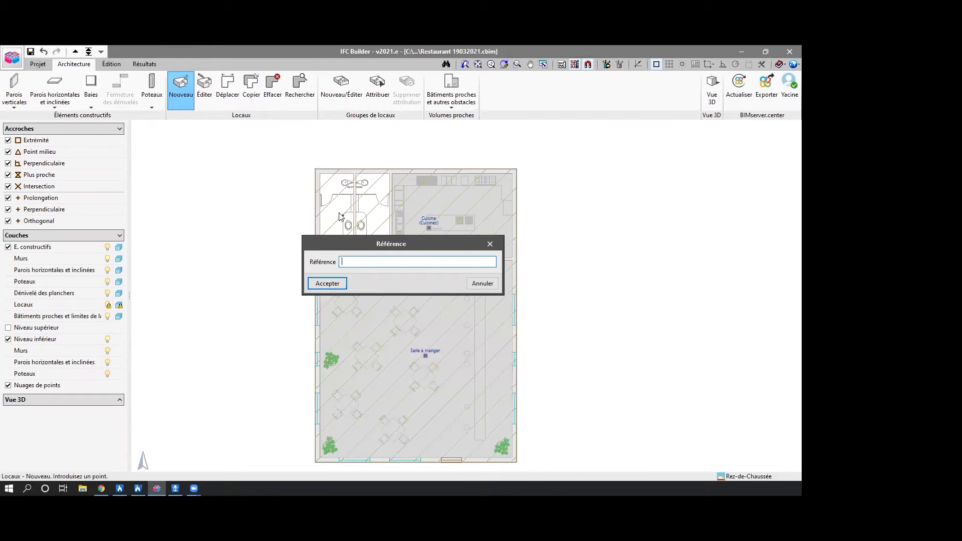
{"action": "type", "text": "WC H"}
{"action": "left_click", "coordinate": [337, 285]}
{"action": "left_click", "coordinate": [364, 214]}
{"action": "type", "text": "WC"}
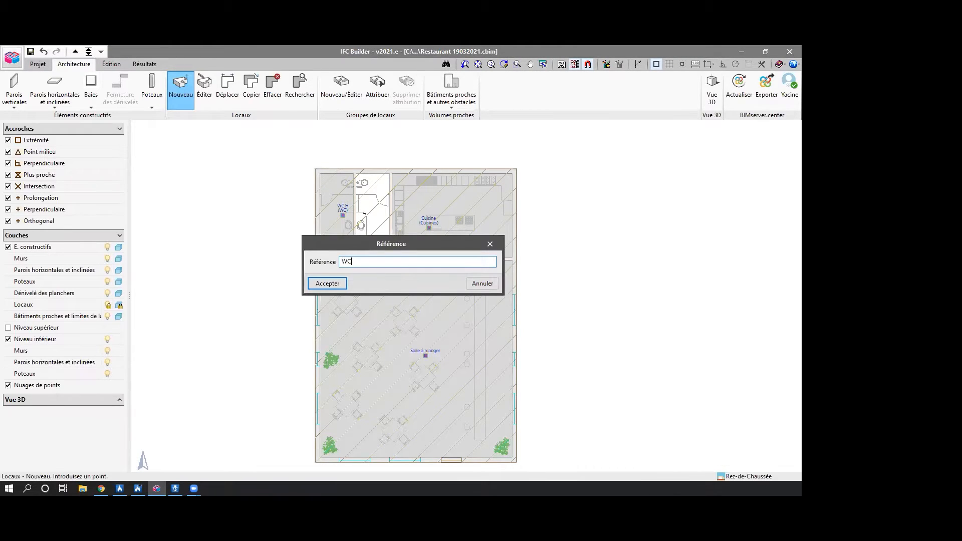
{"action": "left_click", "coordinate": [327, 283]}
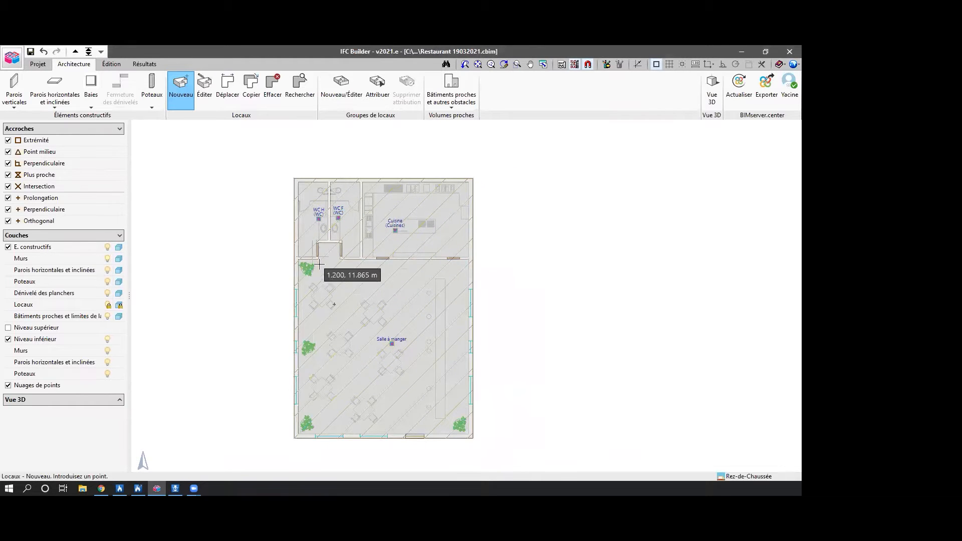
{"action": "scroll", "coordinate": [315, 270], "scroll_direction": "up", "scroll_amount": 3}
{"action": "middle_click_drag", "start_coordinate": [315, 271], "coordinate": [314, 251]}
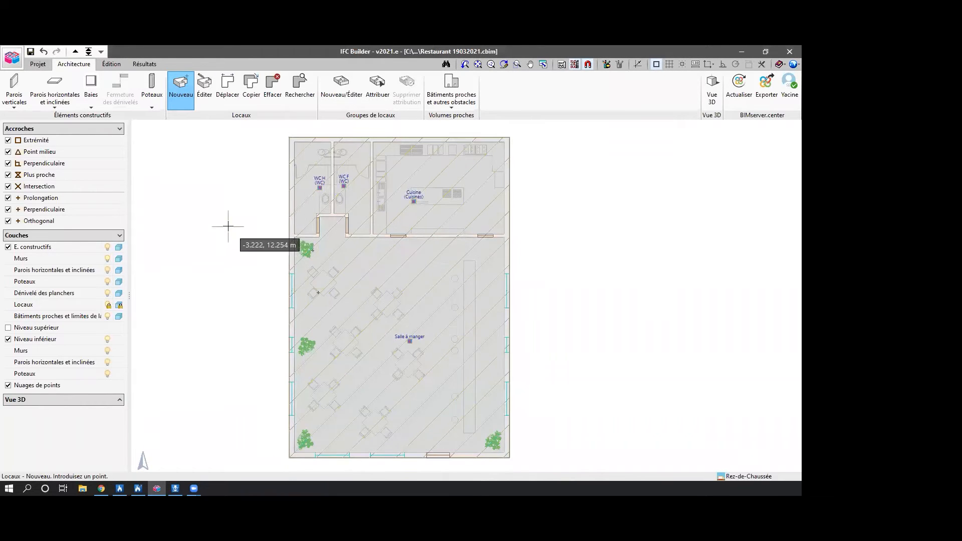
Create a door type with the reference "Porte", without a fixed width and with a height of 2.030 m.
{"action": "left_click", "coordinate": [91, 86]}
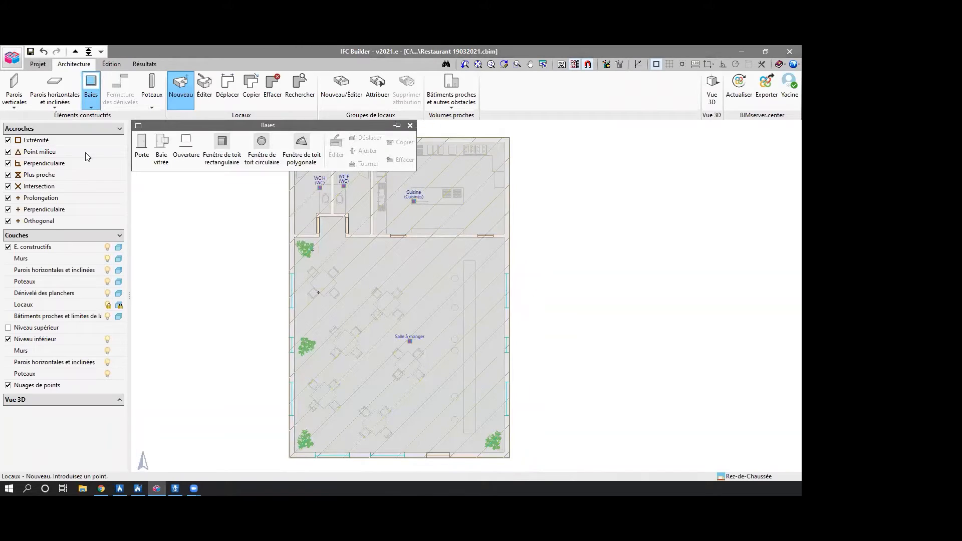
{"action": "left_click", "coordinate": [142, 146]}
{"action": "type", "text": "Porte"}
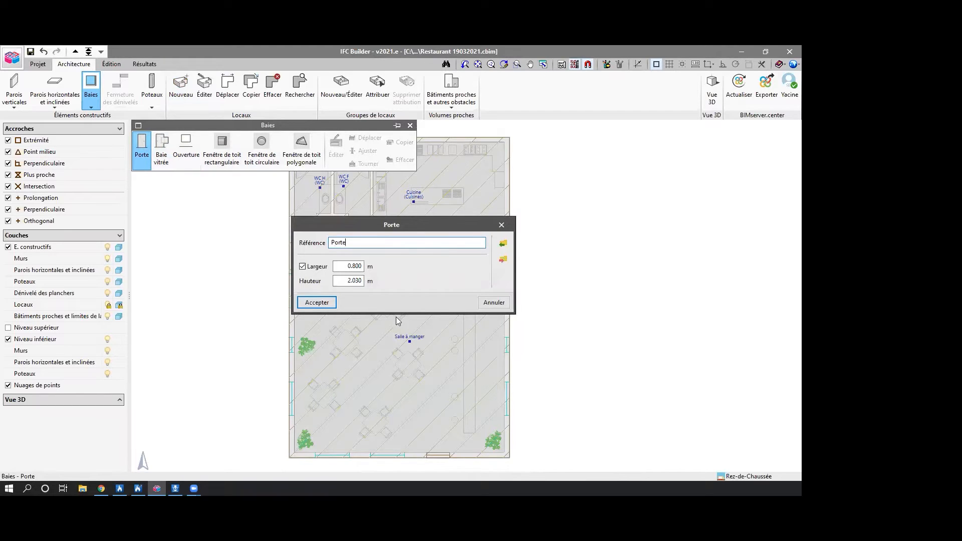
{"action": "left_click", "coordinate": [313, 268]}
{"action": "left_click", "coordinate": [317, 302]}
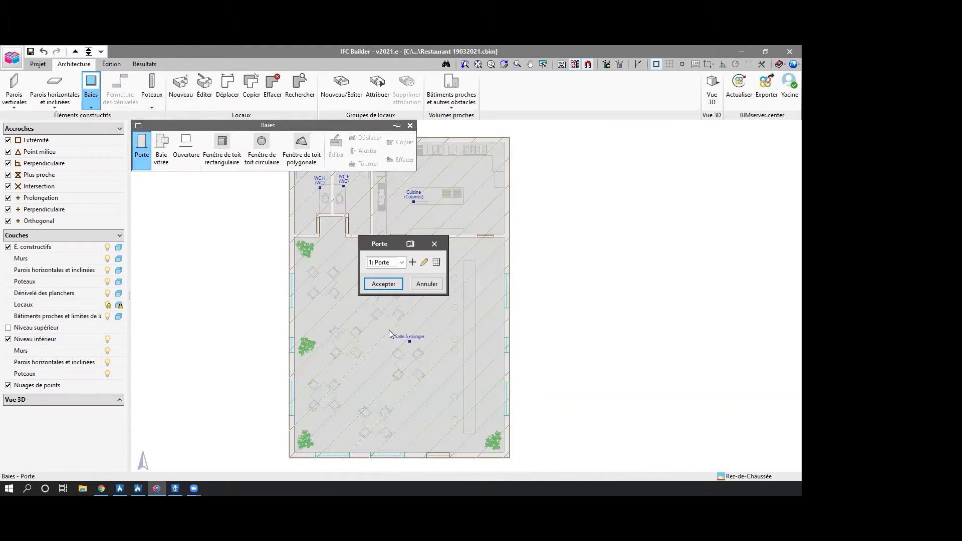
{"action": "left_click", "coordinate": [383, 283]}
Insert the two toilet doors in the side walls of the entrance recess, matching the openings on the plan.
{"action": "scroll", "coordinate": [321, 230], "scroll_direction": "up", "scroll_amount": 6}
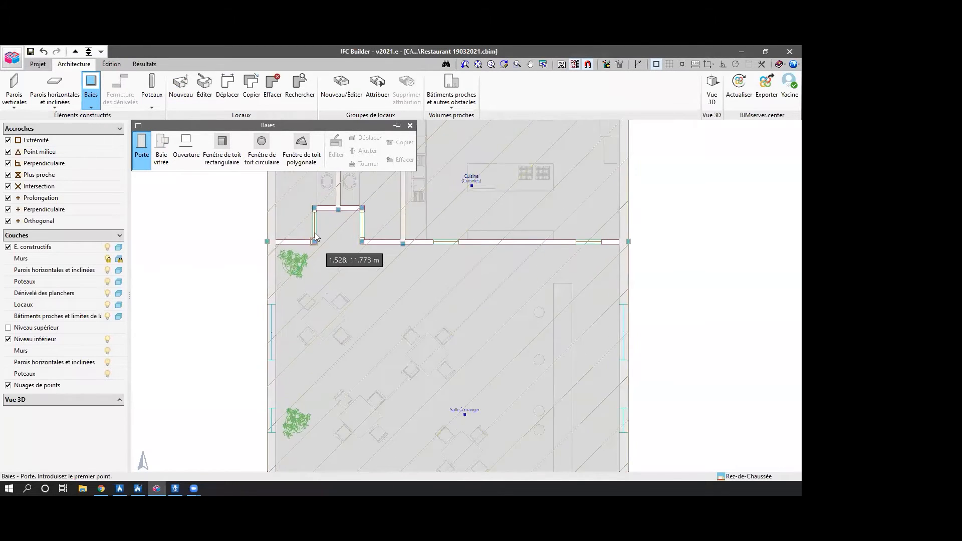
{"action": "left_click", "coordinate": [313, 245]}
{"action": "scroll", "coordinate": [318, 236], "scroll_direction": "up", "scroll_amount": 2}
{"action": "left_click", "coordinate": [310, 253]}
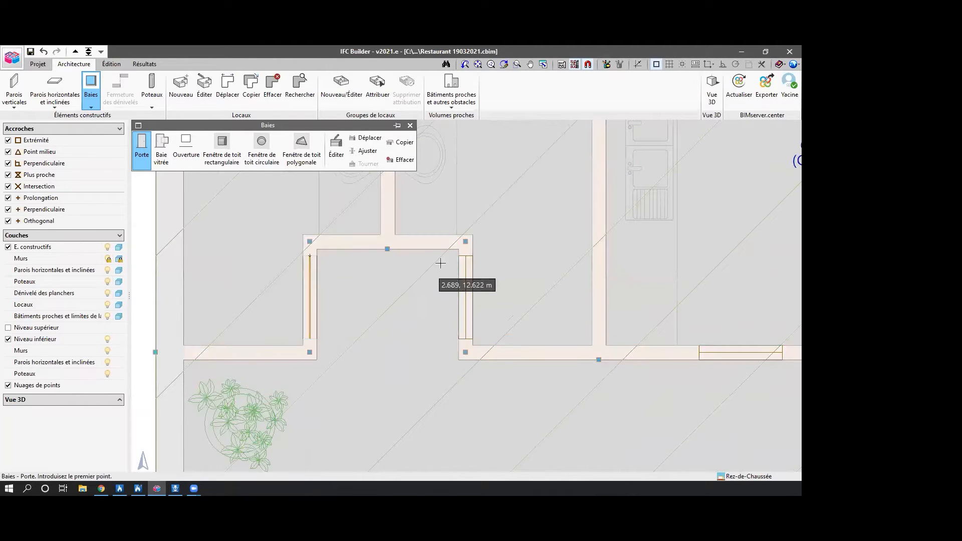
{"action": "left_click", "coordinate": [466, 257]}
{"action": "left_click", "coordinate": [467, 348]}
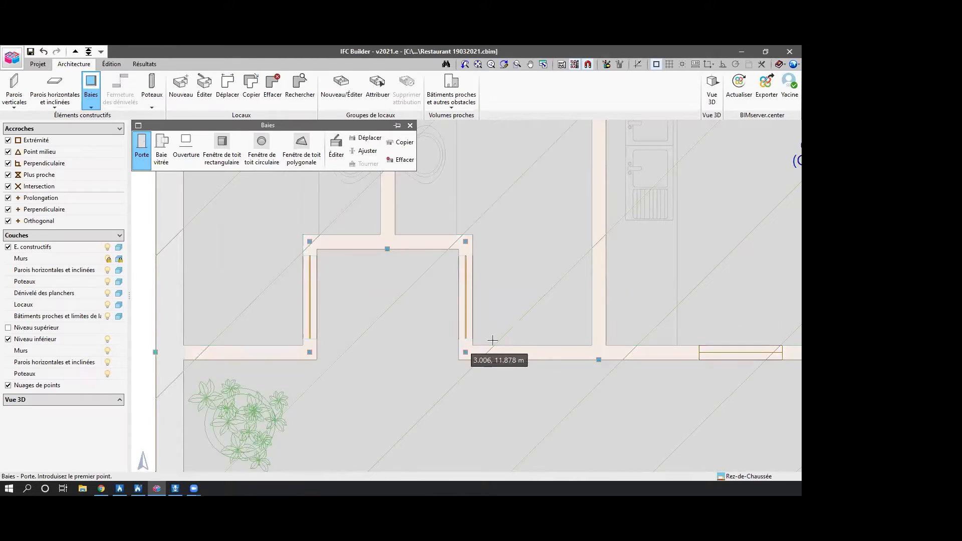
Insert the two doors in the wall between the kitchen and the dining room, matching the openings on the plan.
{"action": "scroll", "coordinate": [437, 321], "scroll_direction": "down", "scroll_amount": 1}
{"action": "left_click", "coordinate": [520, 322]}
{"action": "left_click", "coordinate": [594, 322]}
{"action": "scroll", "coordinate": [591, 351], "scroll_direction": "down", "scroll_amount": 2}
{"action": "middle_click_drag", "start_coordinate": [570, 340], "coordinate": [520, 275]}
{"action": "scroll", "coordinate": [543, 331], "scroll_direction": "down", "scroll_amount": 1}
{"action": "middle_click_drag", "start_coordinate": [543, 330], "coordinate": [430, 268]}
{"action": "scroll", "coordinate": [417, 358], "scroll_direction": "down", "scroll_amount": 1}
{"action": "scroll", "coordinate": [530, 304], "scroll_direction": "up", "scroll_amount": 3}
{"action": "left_click", "coordinate": [534, 299]}
{"action": "left_click", "coordinate": [591, 299]}
Insert the entrance door in the dining room's front exterior wall, matching the opening on the plan.
{"action": "scroll", "coordinate": [382, 380], "scroll_direction": "down", "scroll_amount": 3}
{"action": "scroll", "coordinate": [345, 280], "scroll_direction": "down", "scroll_amount": 3}
{"action": "middle_click_drag", "start_coordinate": [443, 448], "coordinate": [455, 225]}
{"action": "scroll", "coordinate": [457, 328], "scroll_direction": "up", "scroll_amount": 5}
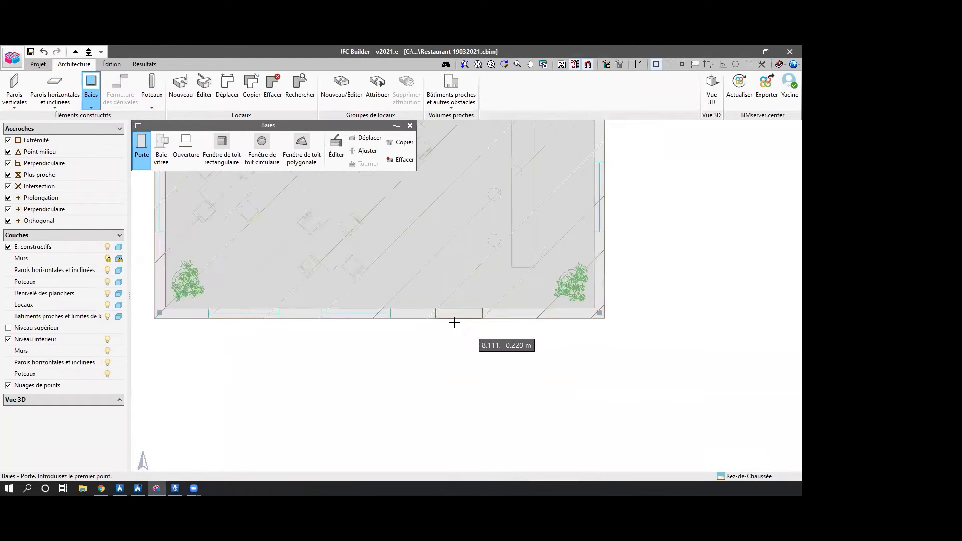
{"action": "left_click", "coordinate": [428, 312]}
{"action": "left_click", "coordinate": [493, 311]}
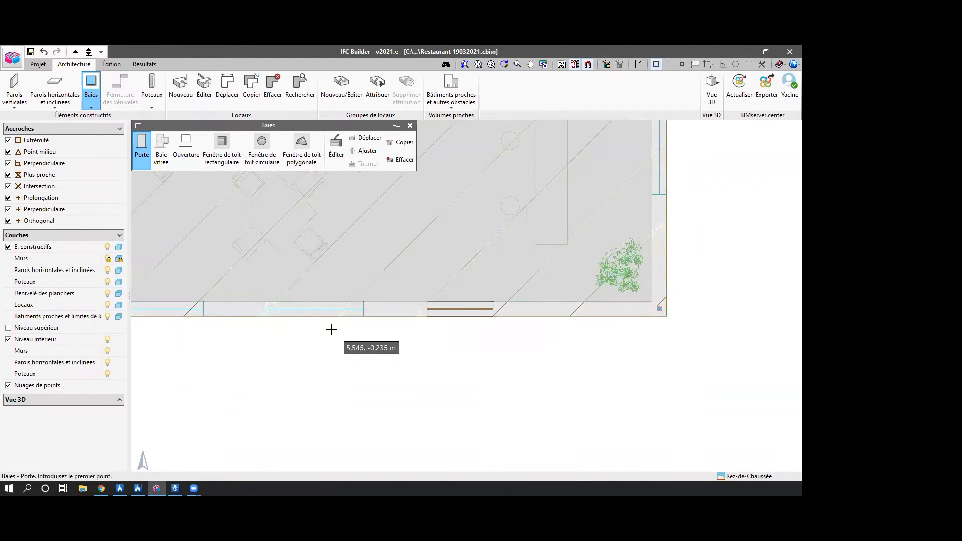
Create a glazed opening type with the reference "Fenêtres", without a fixed width, and use a sill height of 1.200 m.
{"action": "scroll", "coordinate": [340, 329], "scroll_direction": "down", "scroll_amount": 1}
{"action": "middle_click_drag", "start_coordinate": [341, 329], "coordinate": [431, 372]}
{"action": "scroll", "coordinate": [431, 372], "scroll_direction": "down", "scroll_amount": 3}
{"action": "left_click", "coordinate": [162, 151]}
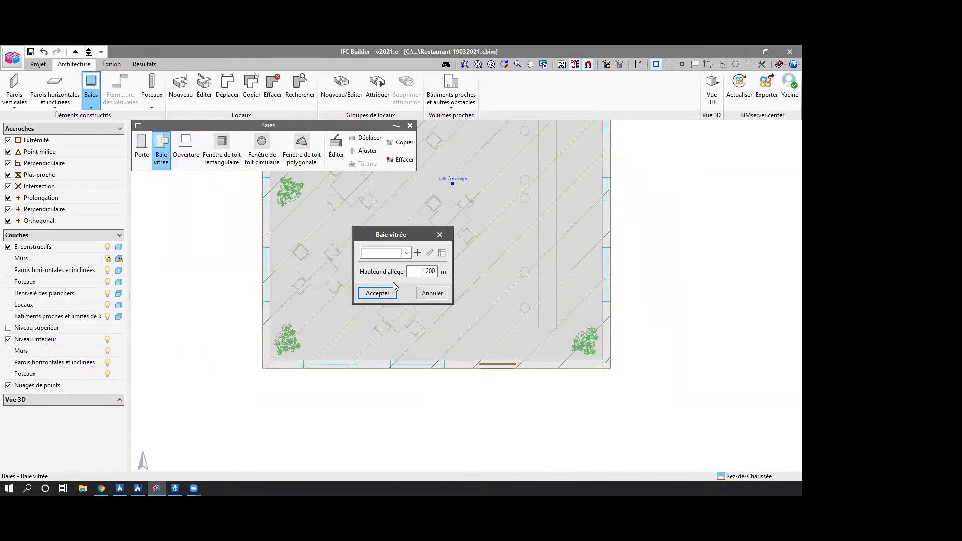
{"action": "left_click", "coordinate": [418, 254]}
{"action": "type", "text": "Fen"}
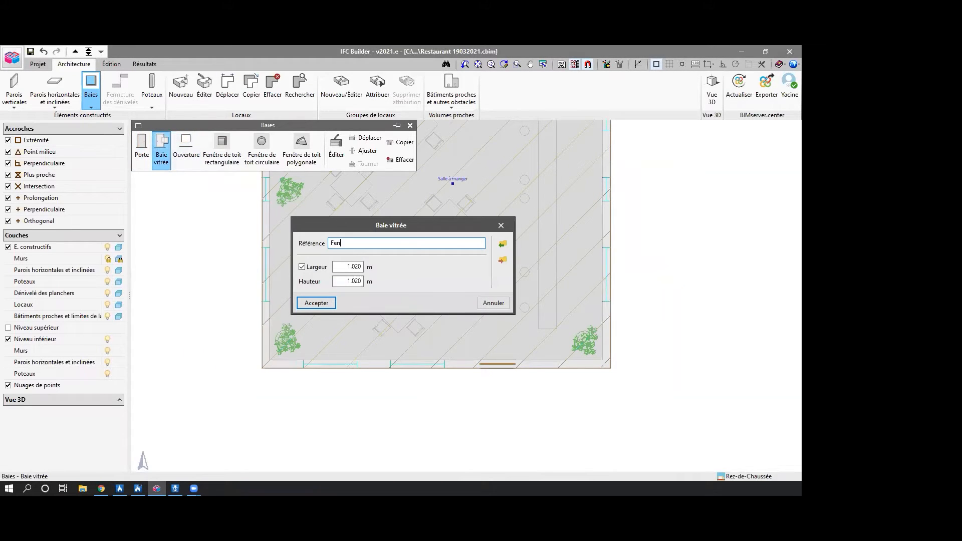
{"action": "type", "text": "êt"}
{"action": "left_click", "coordinate": [320, 267]}
{"action": "left_click", "coordinate": [318, 304]}
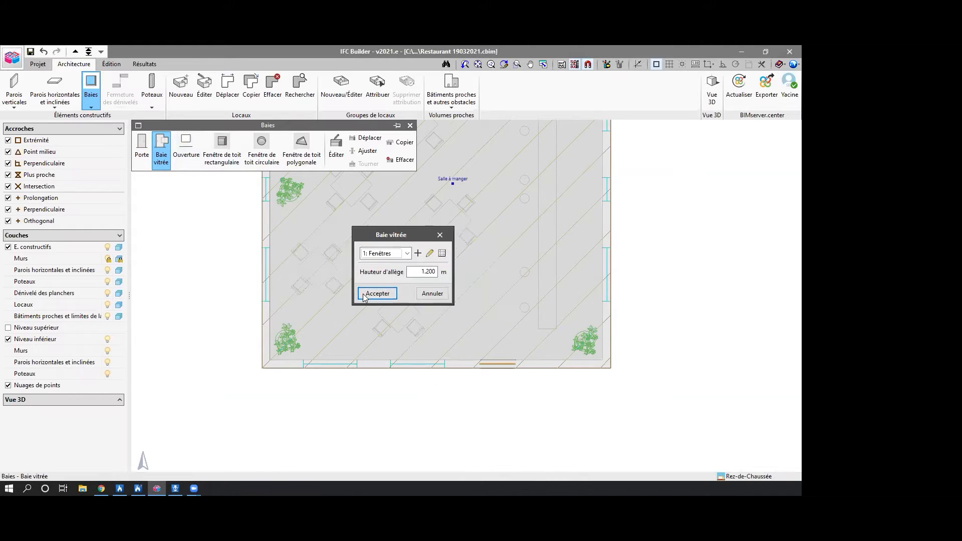
{"action": "left_click", "coordinate": [377, 294]}
Insert the two windows in the dining room's front exterior wall, matching the openings on the plan.
{"action": "scroll", "coordinate": [400, 370], "scroll_direction": "up", "scroll_amount": 1}
{"action": "left_click", "coordinate": [450, 361]}
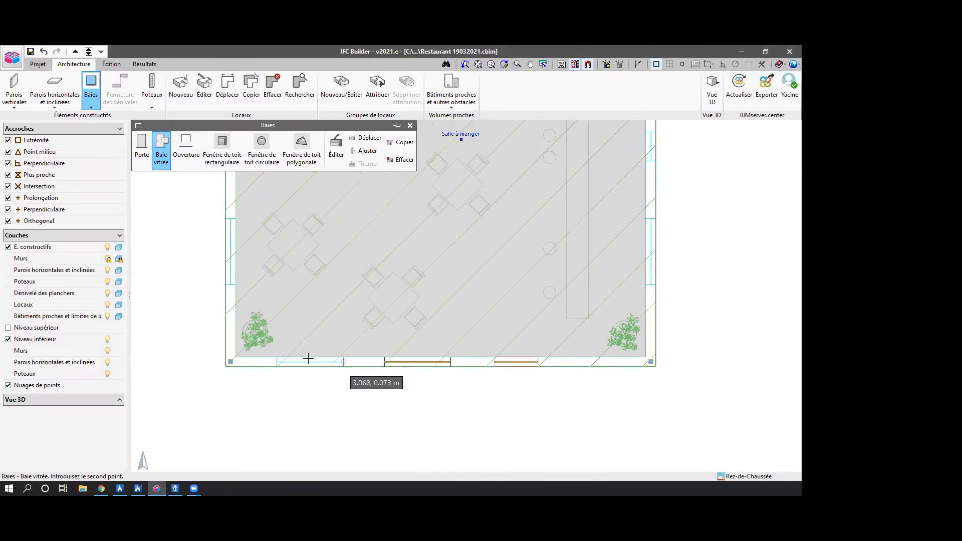
{"action": "left_click", "coordinate": [277, 361]}
Insert the three windows in the dining room's left-hand exterior wall, matching the plan, and end window placement.
{"action": "left_click", "coordinate": [230, 285]}
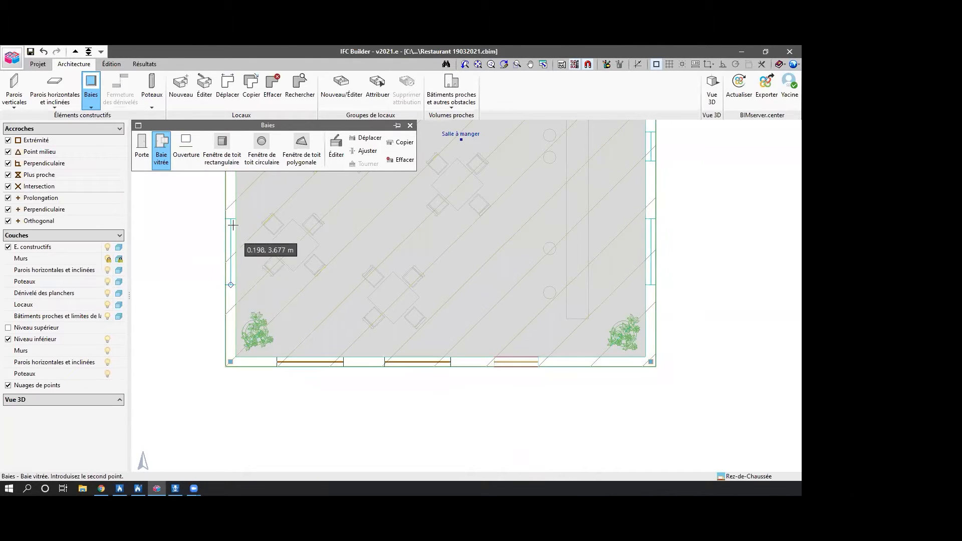
{"action": "left_click", "coordinate": [231, 219]}
{"action": "scroll", "coordinate": [266, 245], "scroll_direction": "down", "scroll_amount": 1}
{"action": "middle_click_drag", "start_coordinate": [266, 245], "coordinate": [321, 397]}
{"action": "left_click", "coordinate": [289, 322]}
{"action": "left_click", "coordinate": [289, 297]}
{"action": "middle_click_drag", "start_coordinate": [295, 249], "coordinate": [311, 331]}
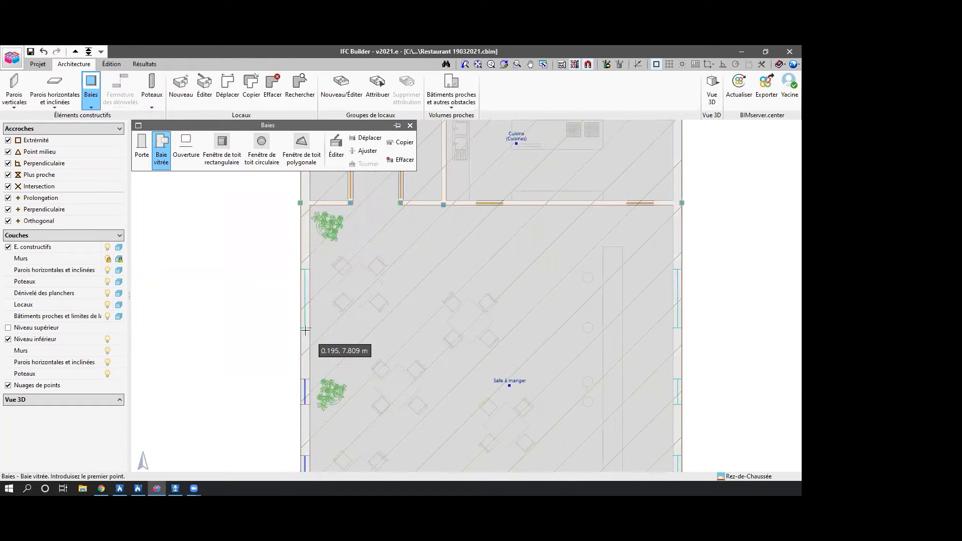
{"action": "left_click", "coordinate": [305, 329]}
{"action": "left_click", "coordinate": [305, 269]}
{"action": "scroll", "coordinate": [329, 262], "scroll_direction": "down", "scroll_amount": 1}
{"action": "middle_click_drag", "start_coordinate": [329, 261], "coordinate": [357, 289]}
{"action": "scroll", "coordinate": [381, 350], "scroll_direction": "down", "scroll_amount": 1}
{"action": "right_click", "coordinate": [372, 326]}
{"action": "left_click", "coordinate": [439, 237]}
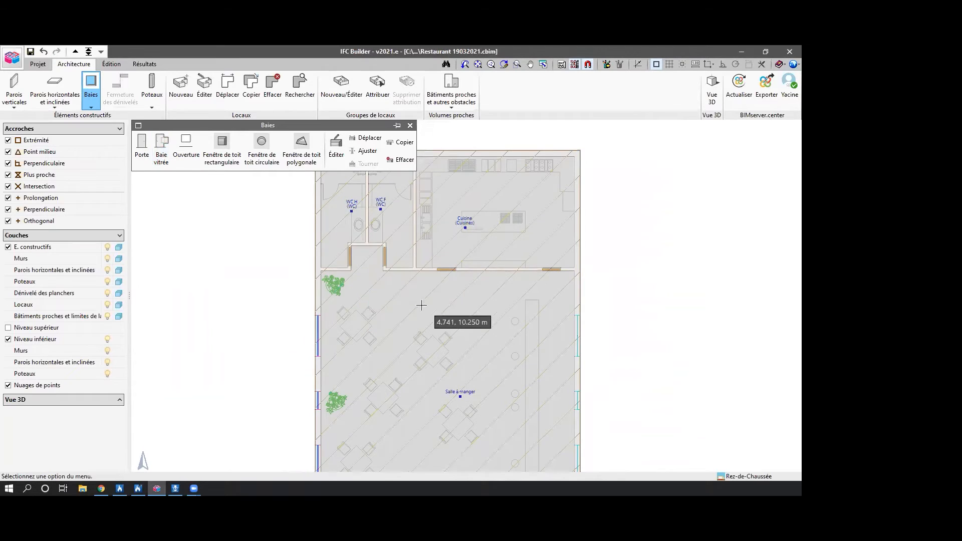
Hide the imported DWG plan behind the ground floor model.
{"action": "key", "text": "F4"}
{"action": "scroll", "coordinate": [423, 303], "scroll_direction": "down", "scroll_amount": 1}
{"action": "middle_click_drag", "start_coordinate": [421, 302], "coordinate": [372, 302]}
{"action": "middle_click_drag", "start_coordinate": [506, 377], "coordinate": [524, 327]}
{"action": "scroll", "coordinate": [609, 371], "scroll_direction": "down", "scroll_amount": 2}
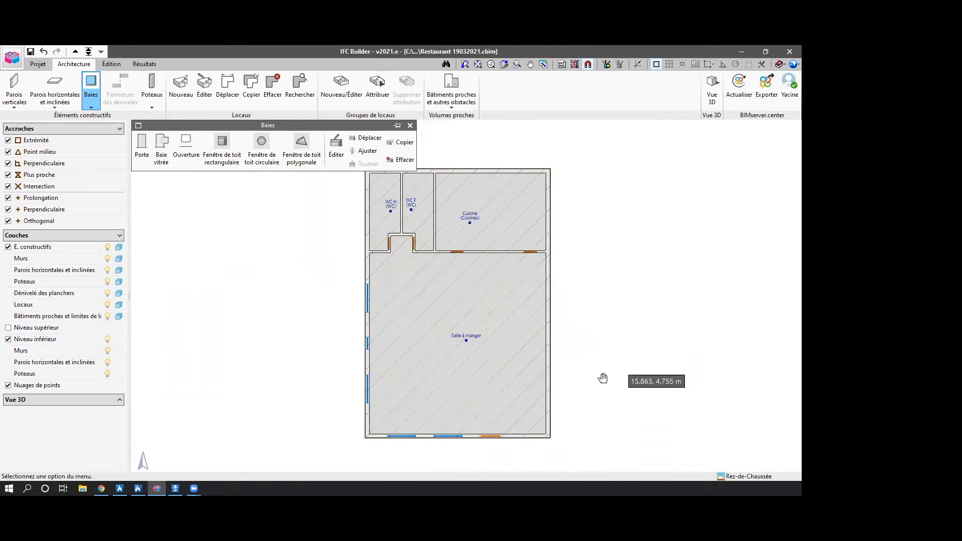
{"action": "middle_click_drag", "start_coordinate": [610, 371], "coordinate": [579, 397]}
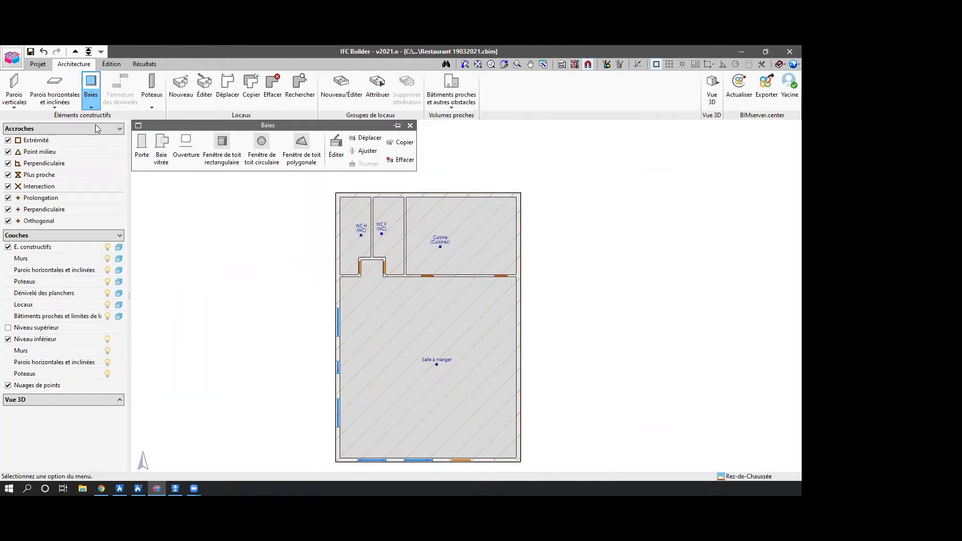
On the Toiture level, create a flat roof type with the reference "Toiture" and a thickness of 0.2 m.
{"action": "left_click", "coordinate": [75, 52]}
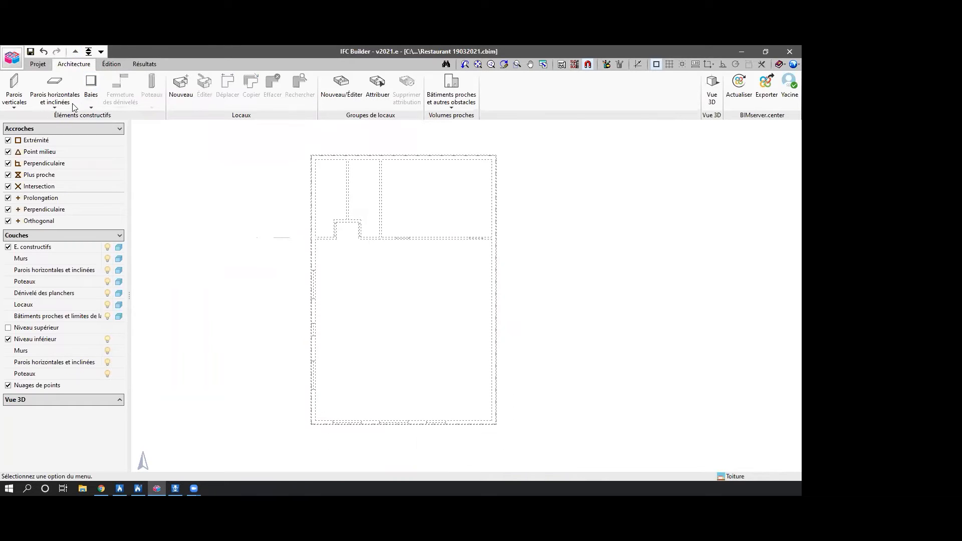
{"action": "left_click", "coordinate": [54, 93]}
{"action": "left_click", "coordinate": [234, 150]}
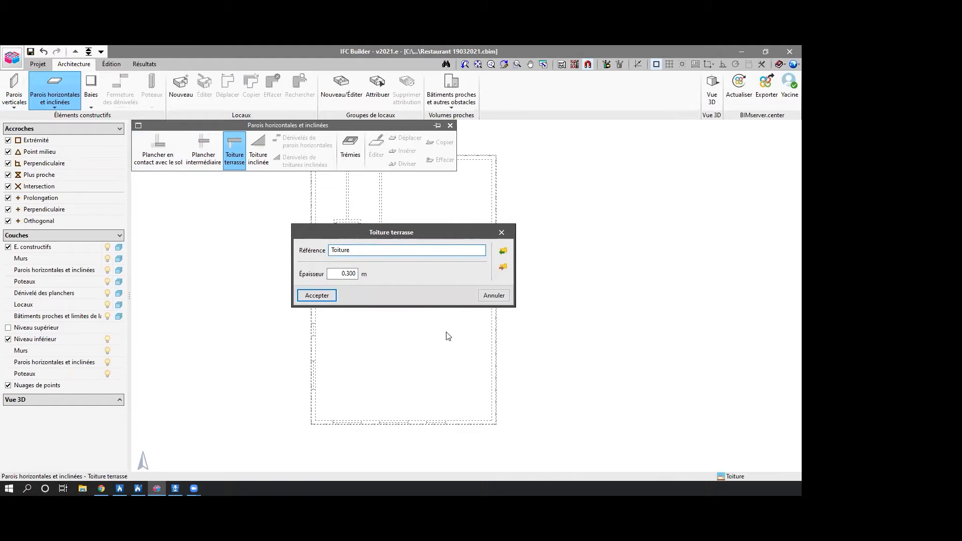
{"action": "key", "text": "Tab"}
{"action": "type", "text": "0.2"}
{"action": "left_click", "coordinate": [317, 295]}
Draw the flat roof over the whole building through the four outer corners of the exterior walls, and end roof placement.
{"action": "left_click", "coordinate": [388, 314]}
{"action": "middle_click_drag", "start_coordinate": [389, 316], "coordinate": [394, 339]}
{"action": "left_click", "coordinate": [332, 214]}
{"action": "left_click", "coordinate": [496, 215]}
{"action": "left_click", "coordinate": [495, 453]}
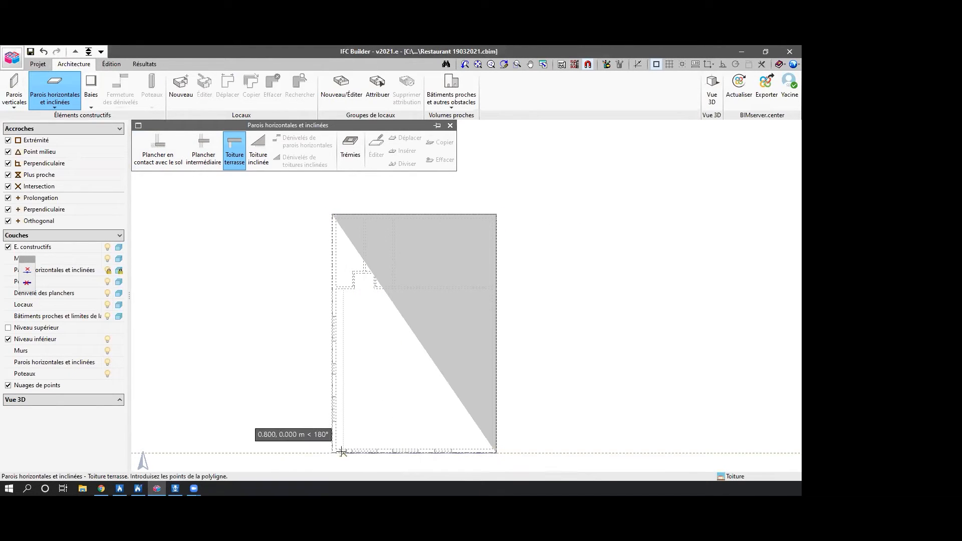
{"action": "left_click", "coordinate": [332, 453]}
{"action": "left_click", "coordinate": [450, 125]}
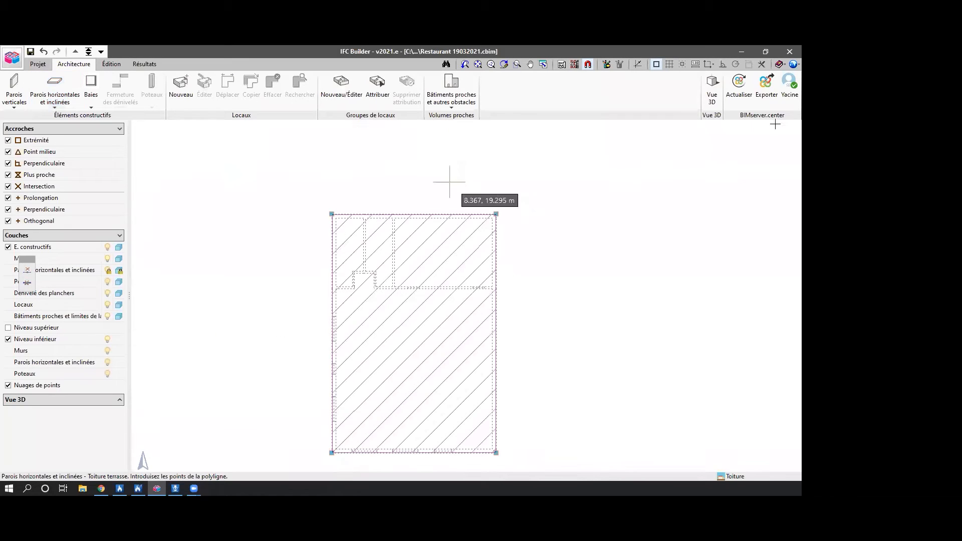
Examine the building in a 3D view of all levels from several sides, and close the view.
{"action": "left_click", "coordinate": [712, 88]}
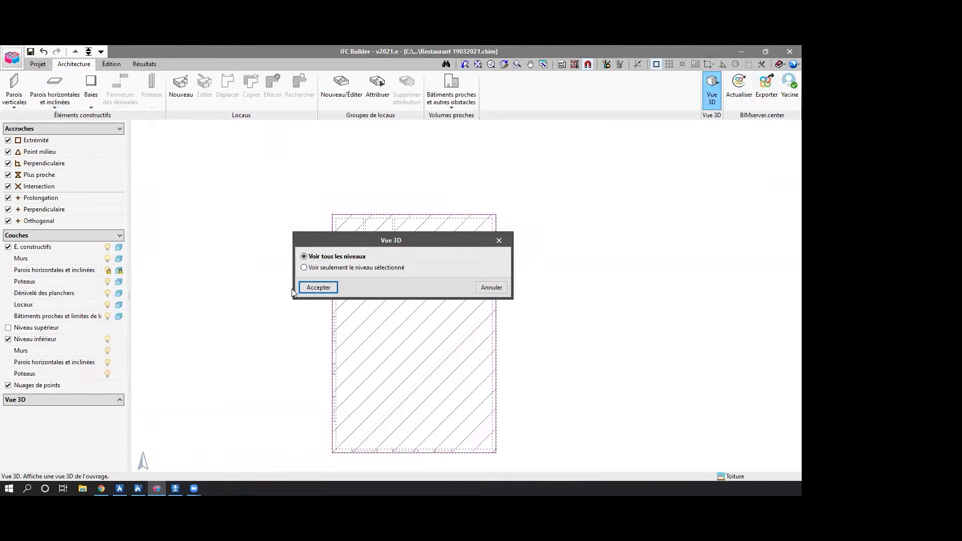
{"action": "left_click", "coordinate": [315, 288]}
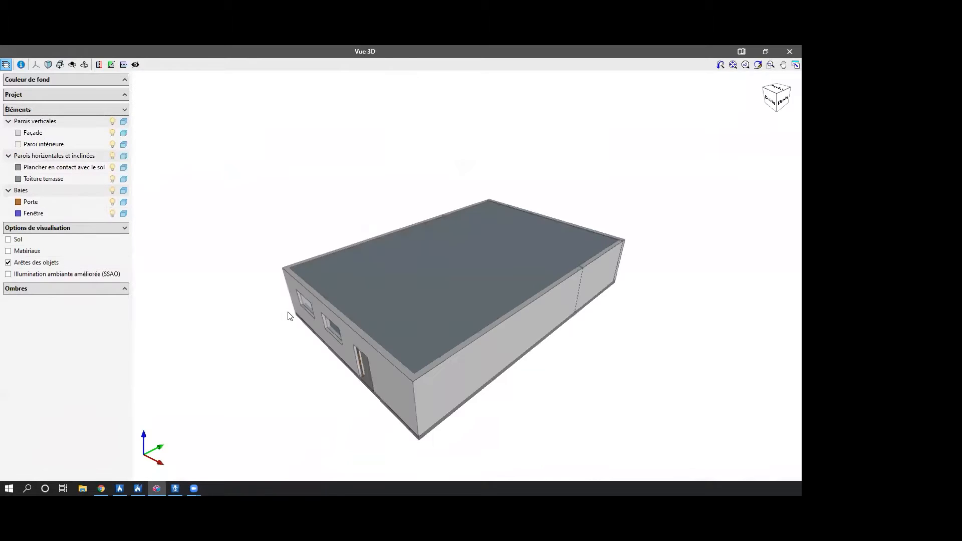
{"action": "middle_click_drag", "start_coordinate": [337, 304], "coordinate": [672, 277]}
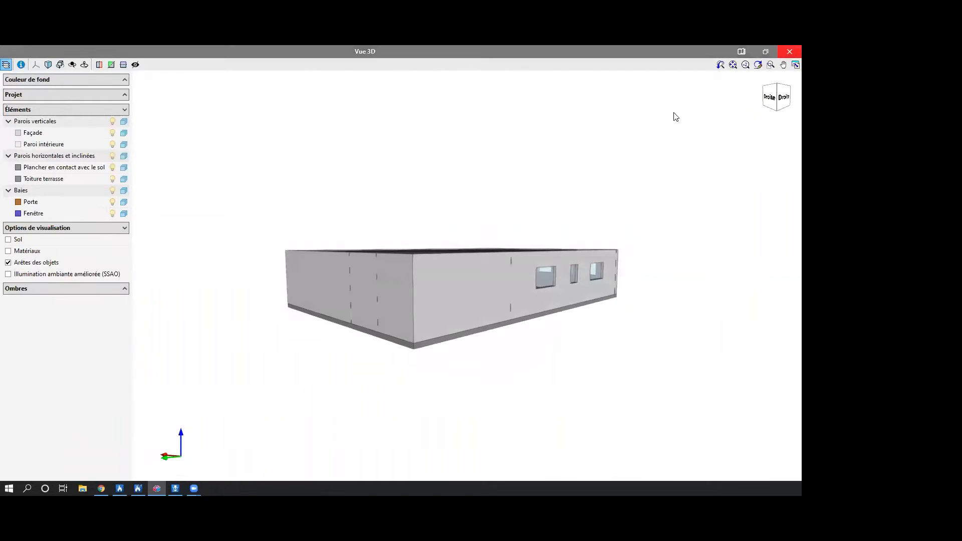
{"action": "left_click", "coordinate": [789, 51]}
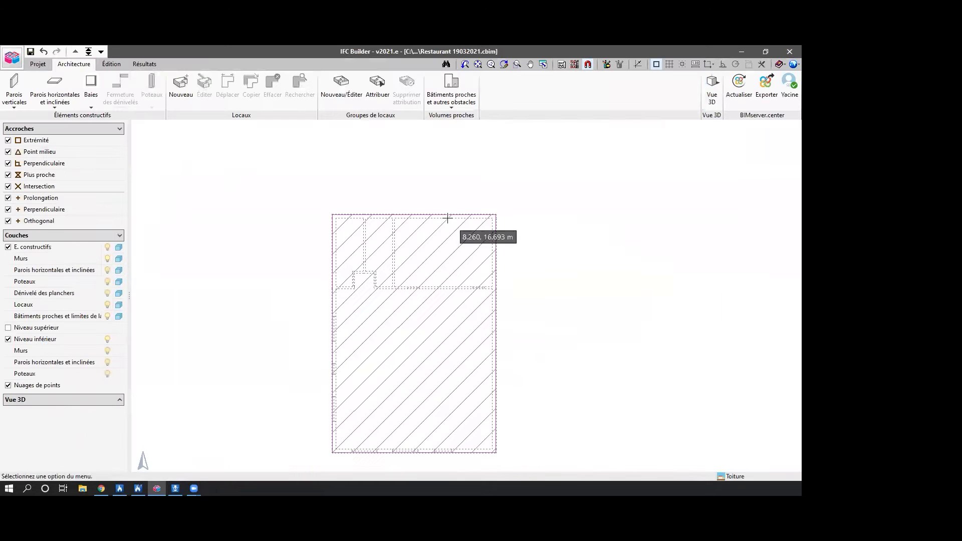
Calculate the model and return to the Rez-de-Chaussée level.
{"action": "left_click", "coordinate": [144, 65]}
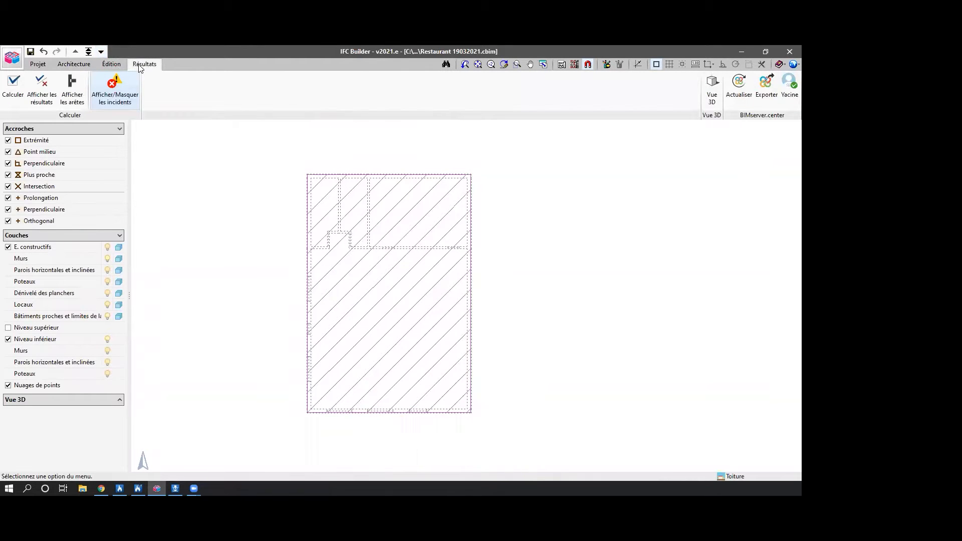
{"action": "left_click", "coordinate": [13, 87]}
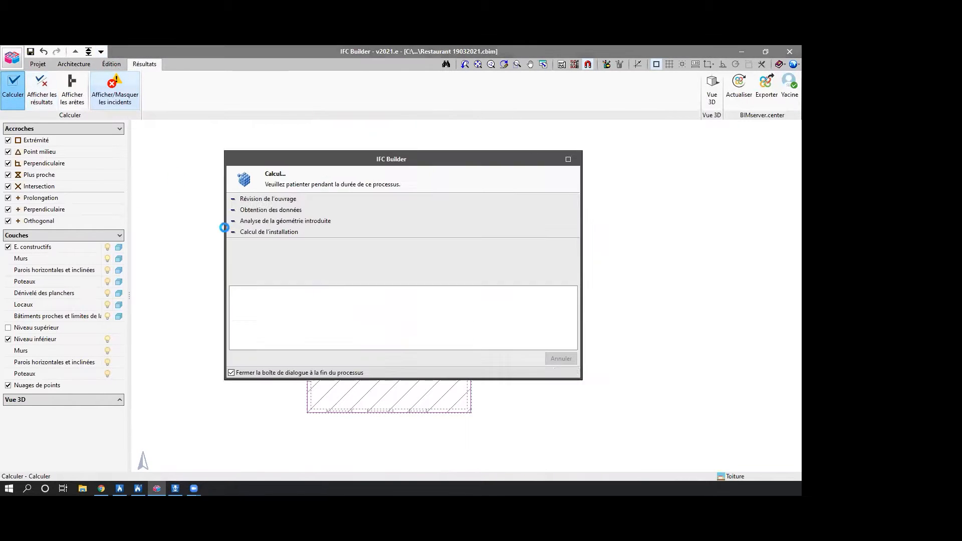
{"action": "left_click", "coordinate": [100, 51]}
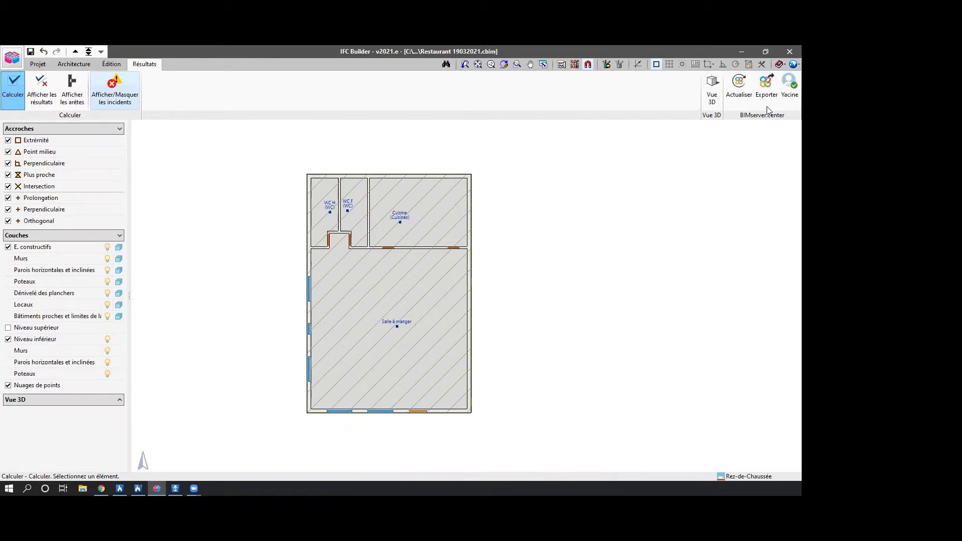
Start the IFC export and create a BIMserver.center project named "Restaurant 19032021" to link it to.
{"action": "left_click", "coordinate": [766, 85]}
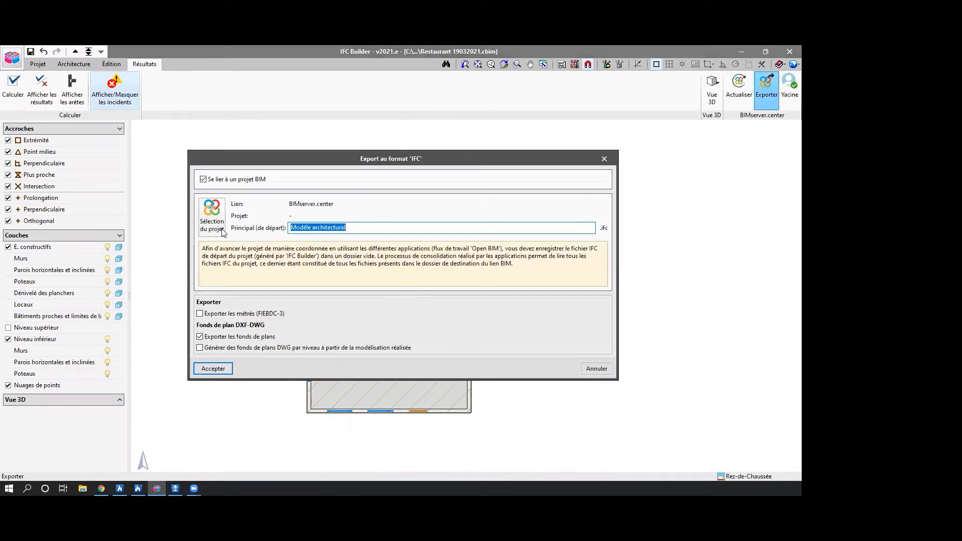
{"action": "left_click", "coordinate": [220, 220]}
{"action": "left_click", "coordinate": [422, 306]}
{"action": "type", "text": "Restaurant 19032021"}
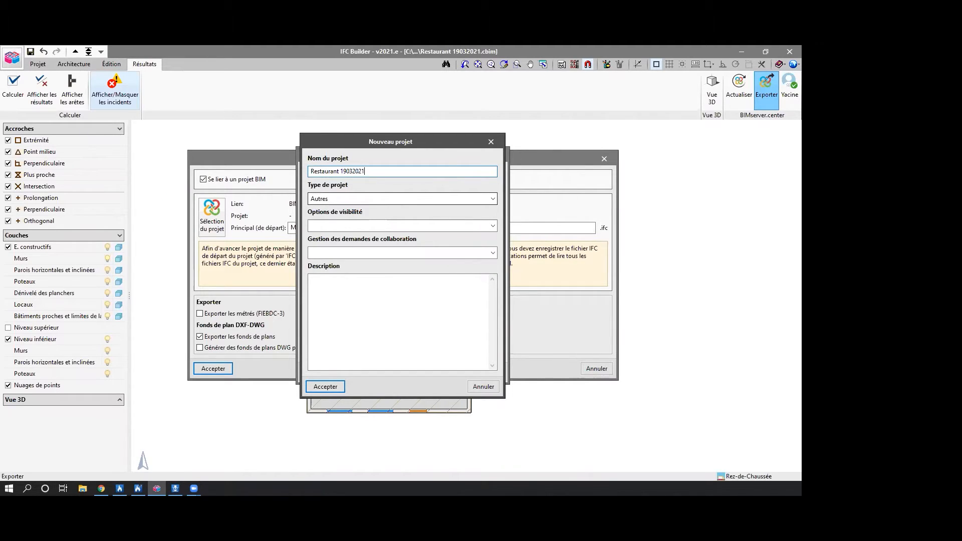
Set the new project's type to Tests, visibility to Non visible and collaboration requests to Fermé, and link the export to it.
{"action": "left_click", "coordinate": [479, 198]}
{"action": "left_click", "coordinate": [321, 220]}
{"action": "left_click", "coordinate": [346, 226]}
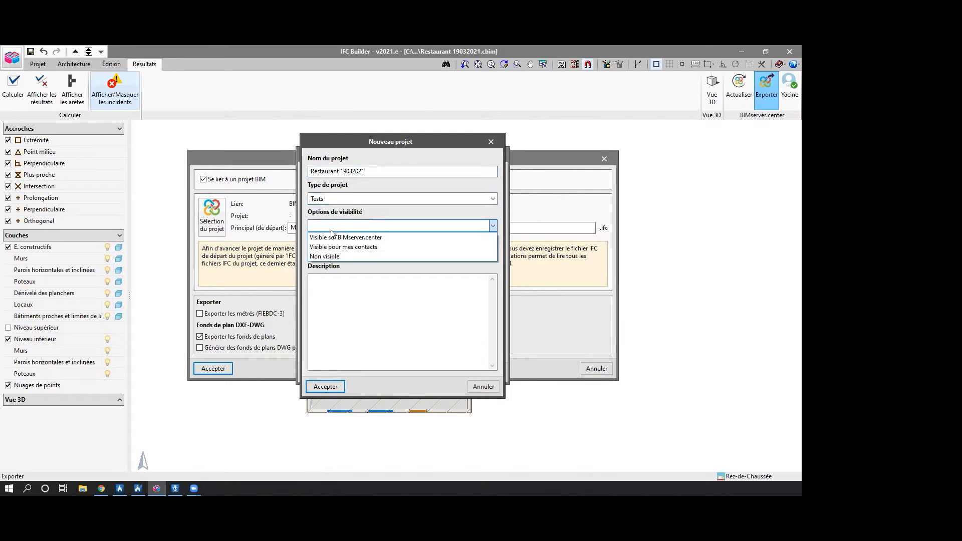
{"action": "left_click", "coordinate": [347, 255]}
{"action": "left_click", "coordinate": [347, 254]}
{"action": "left_click", "coordinate": [331, 284]}
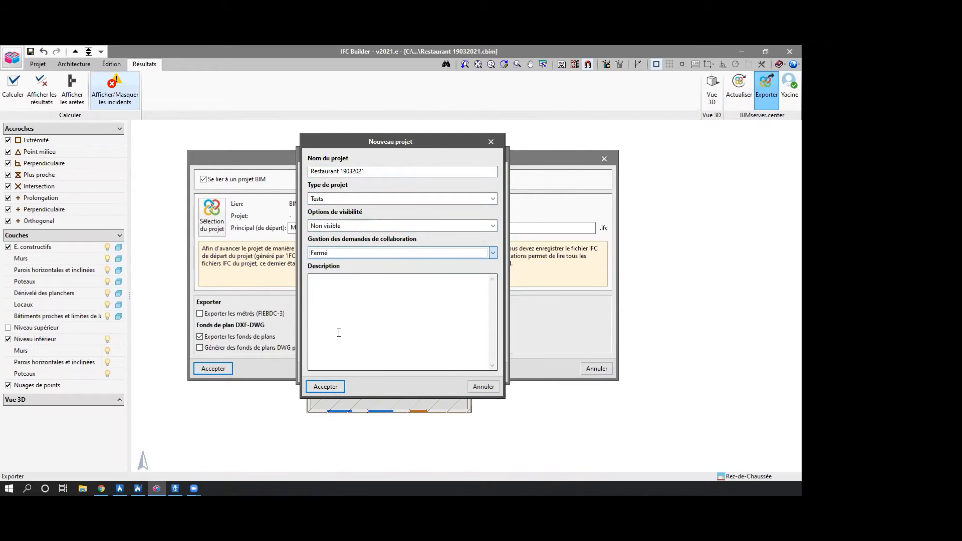
{"action": "left_click", "coordinate": [321, 389]}
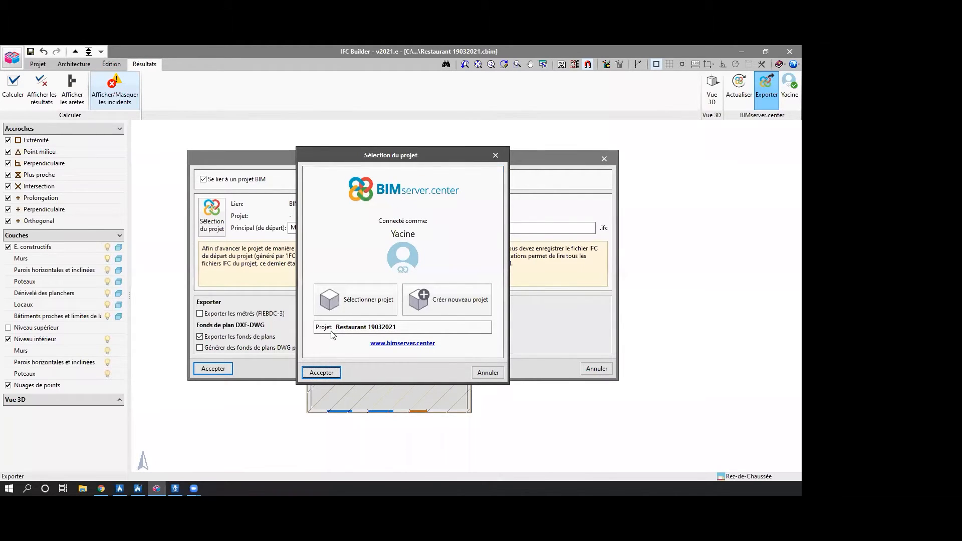
{"action": "left_click", "coordinate": [336, 373]}
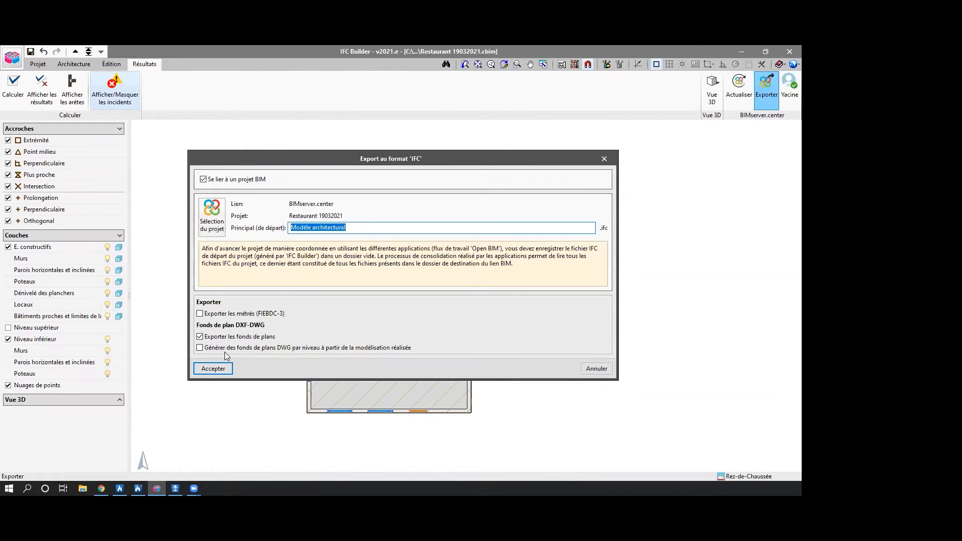
Name the main IFC file "Restaurant IFC" and export the model with its plan backgrounds.
{"action": "key", "text": "BackSpace"}
{"action": "type", "text": "Restaurant IFC"}
{"action": "left_click", "coordinate": [203, 370]}
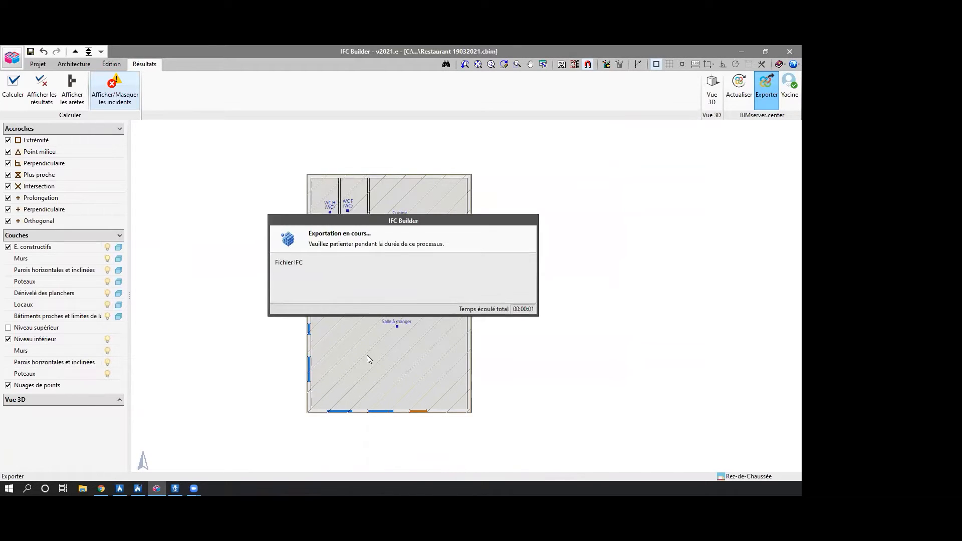
Resume project synchronization in BIMserver.center Sync, minimize it, and close the export information message.
{"action": "left_click", "coordinate": [677, 489]}
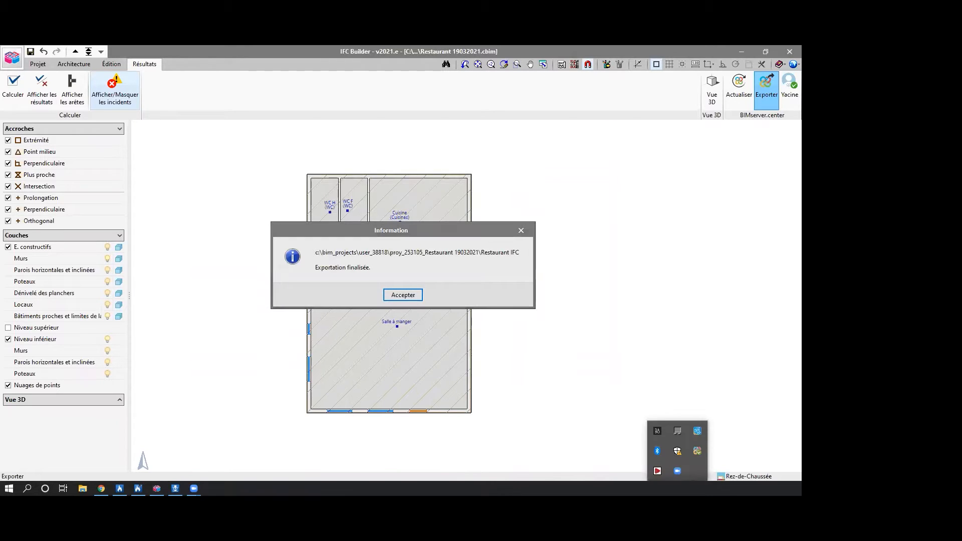
{"action": "left_click", "coordinate": [697, 450]}
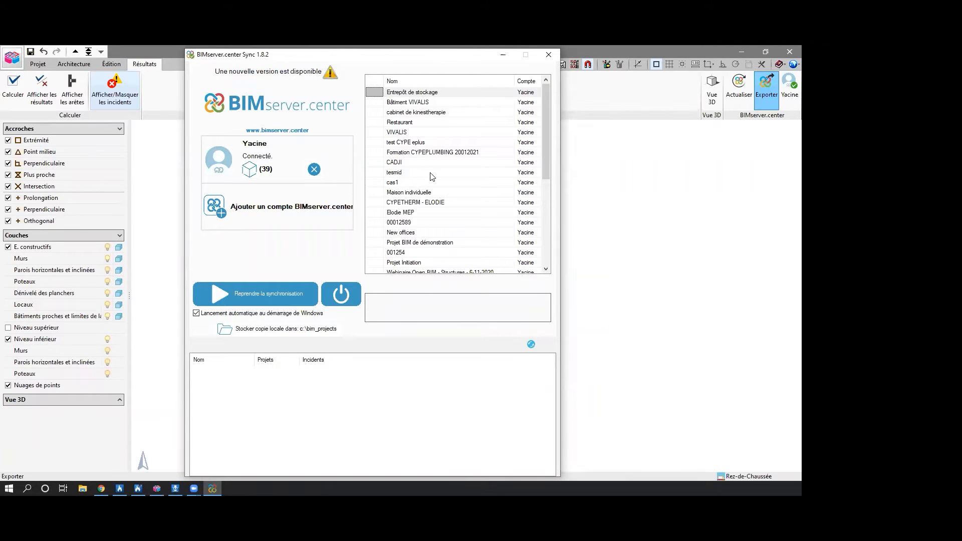
{"action": "scroll", "coordinate": [432, 176], "scroll_direction": "down", "scroll_amount": 5}
{"action": "scroll", "coordinate": [432, 176], "scroll_direction": "up", "scroll_amount": 5}
{"action": "left_click", "coordinate": [216, 296]}
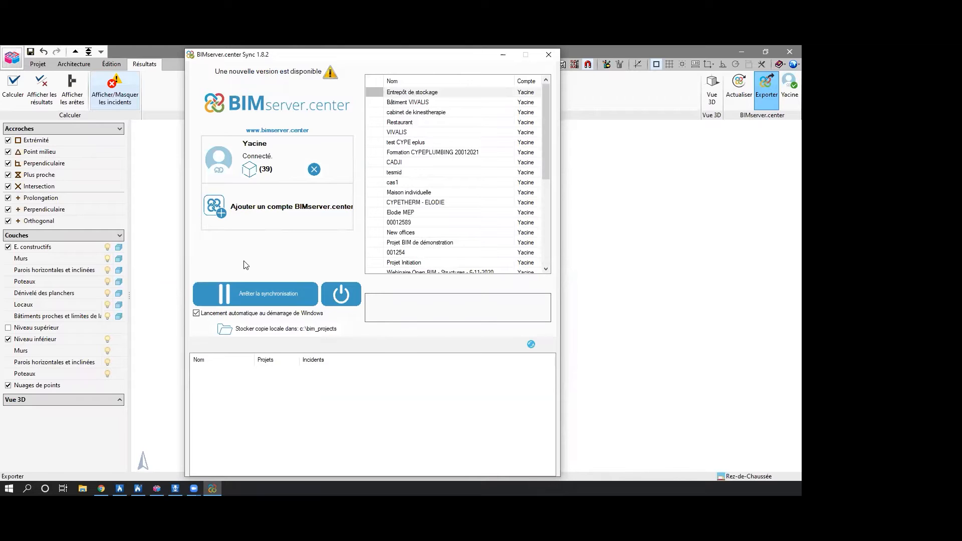
{"action": "left_click", "coordinate": [503, 54]}
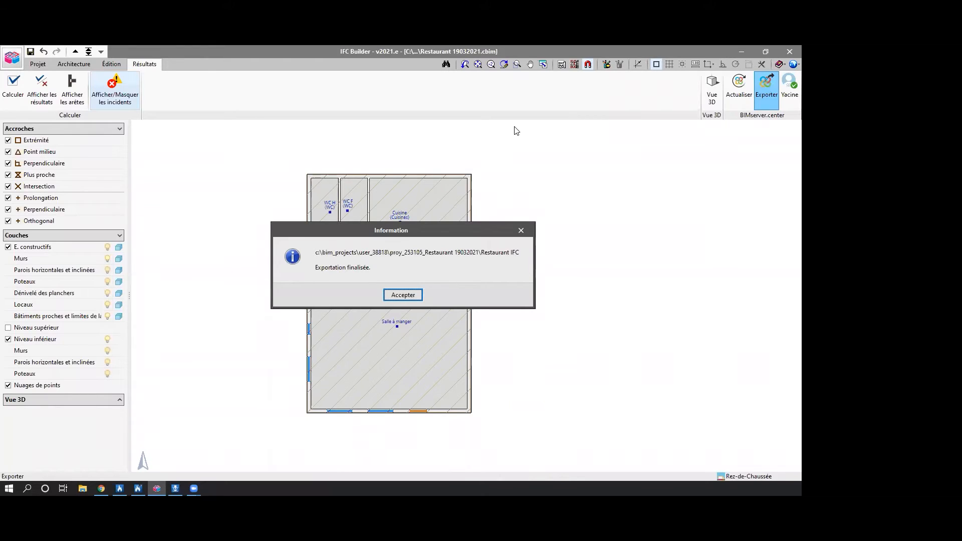
{"action": "left_click", "coordinate": [419, 294]}
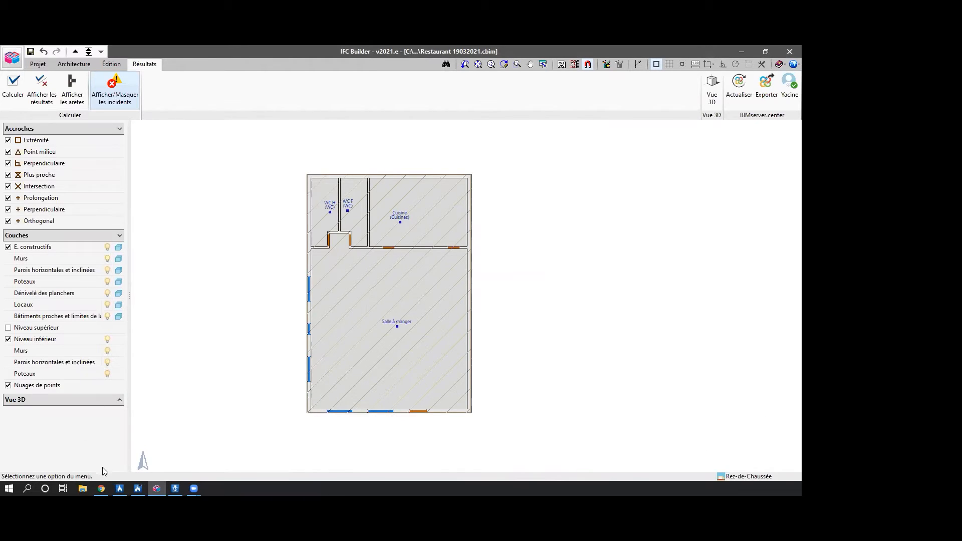
Switch to BIMserver.center in Chrome, inspect the Restaurant 19032021 project's dashboard and recent activity, and minimize the browser.
{"action": "left_click", "coordinate": [101, 488]}
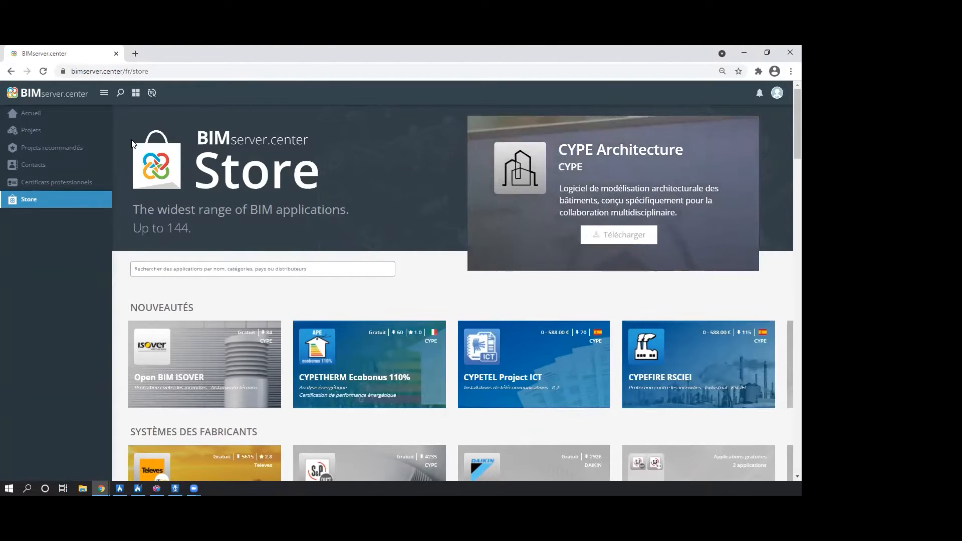
{"action": "left_click", "coordinate": [47, 113]}
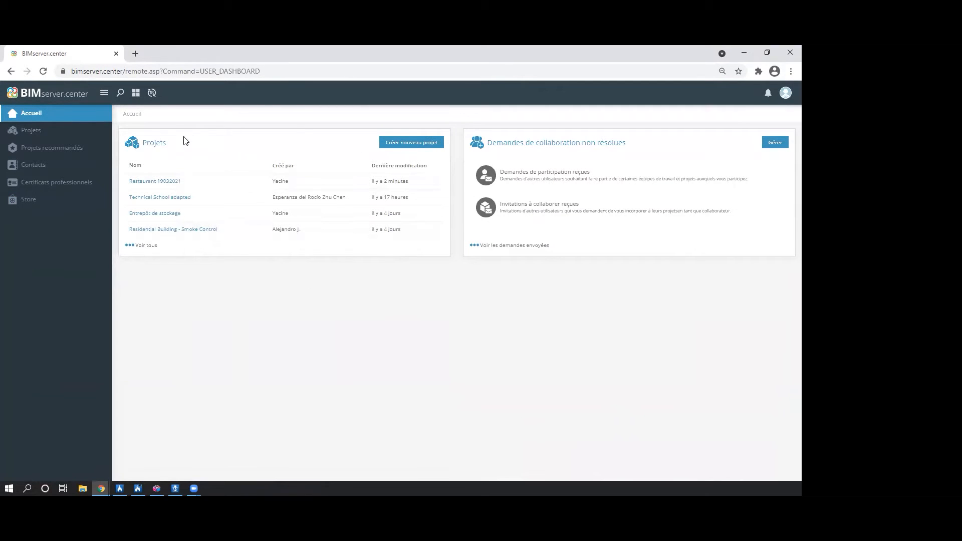
{"action": "left_click", "coordinate": [155, 144]}
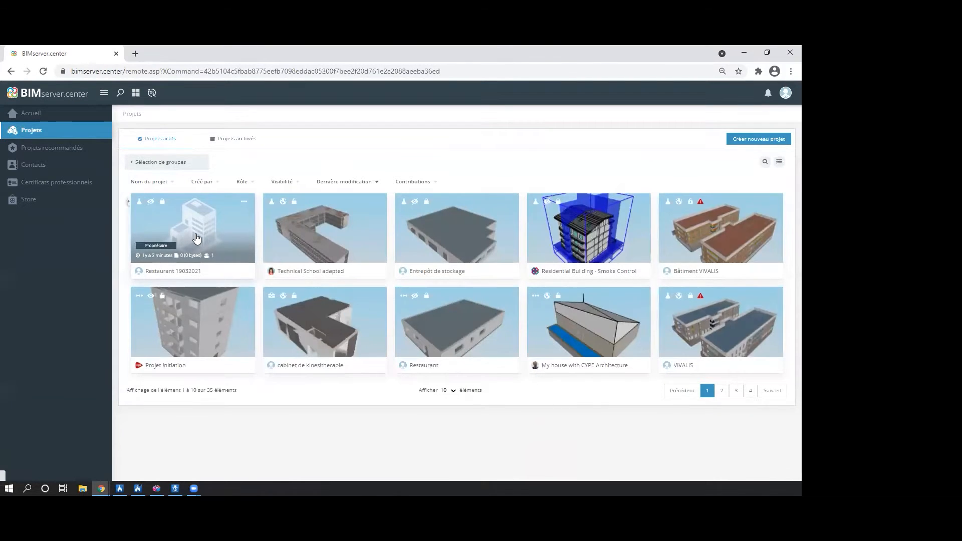
{"action": "left_click", "coordinate": [197, 239]}
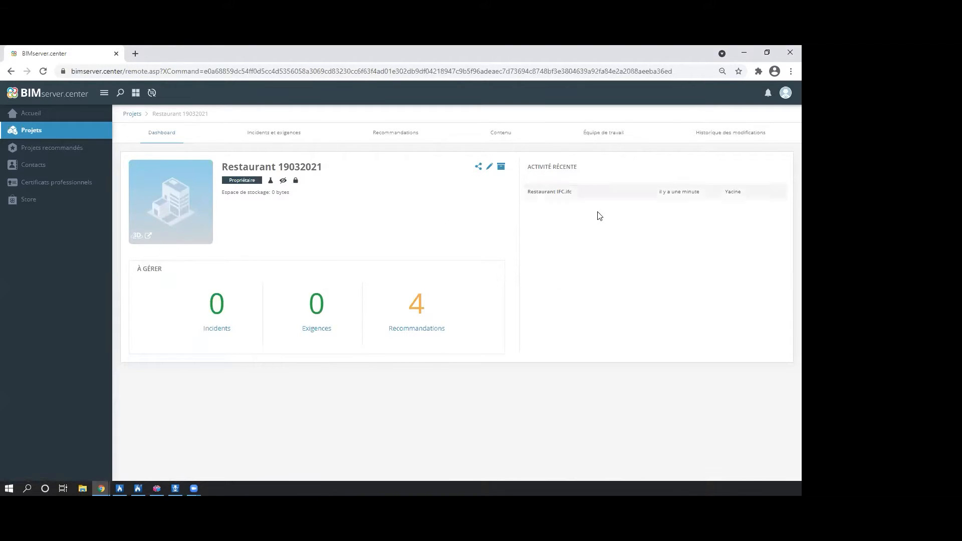
{"action": "left_click", "coordinate": [207, 238]}
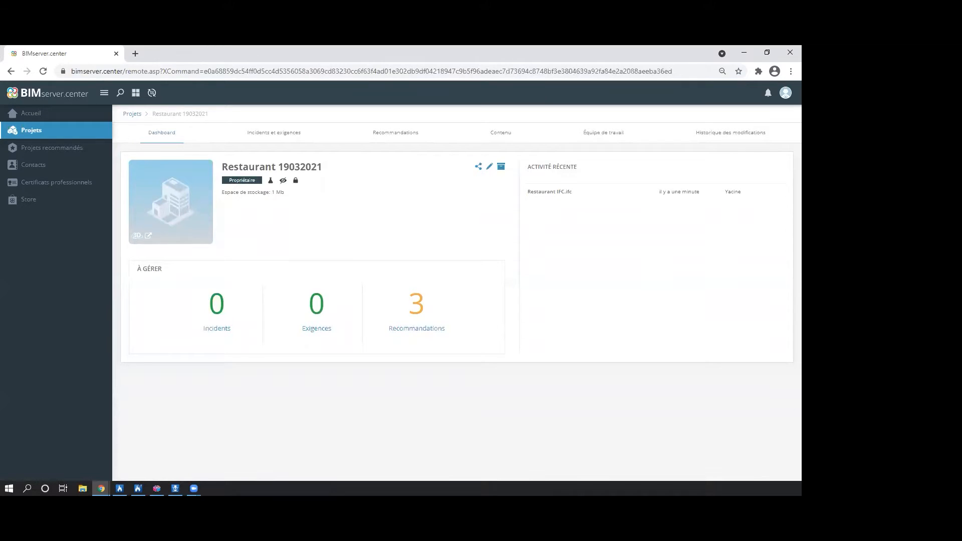
{"action": "left_click", "coordinate": [744, 52]}
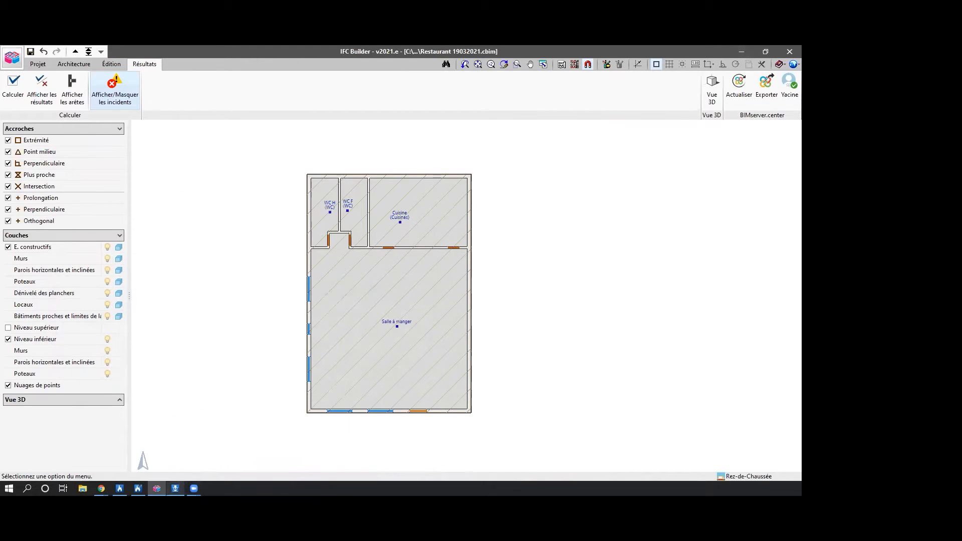
Switch to CYPEFIRE Hydraulic Systems and view its entry among the MEP programs of the CYPE 2021 launcher.
{"action": "left_click", "coordinate": [176, 488]}
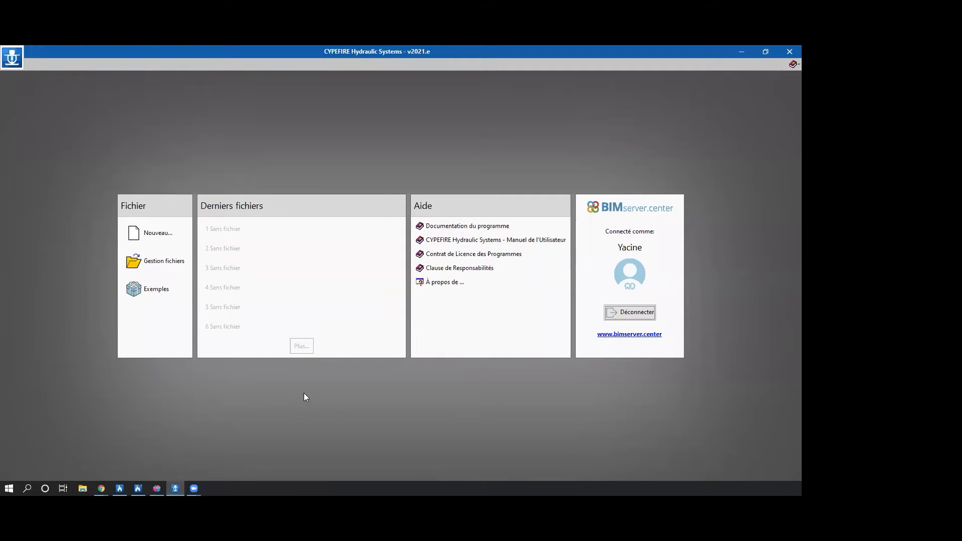
{"action": "left_click", "coordinate": [677, 488]}
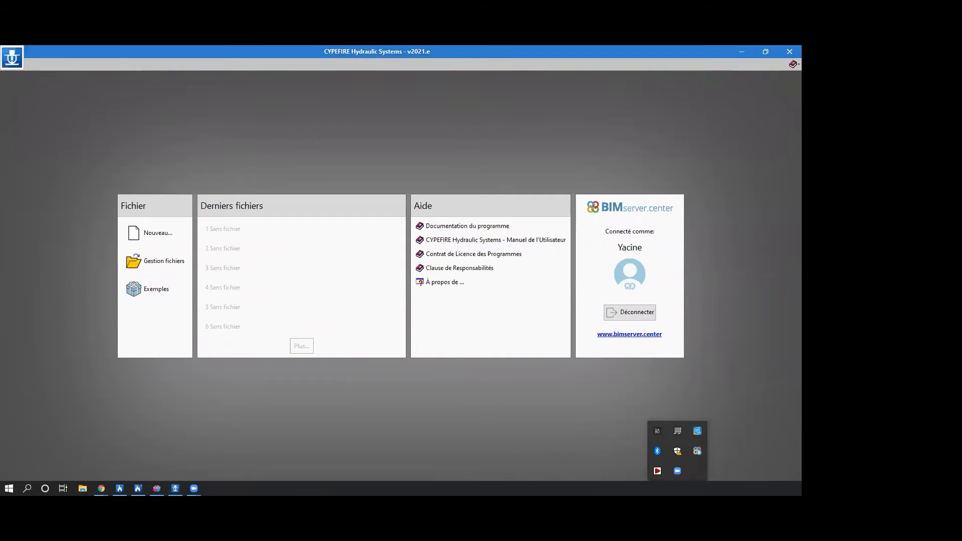
{"action": "left_click", "coordinate": [656, 470]}
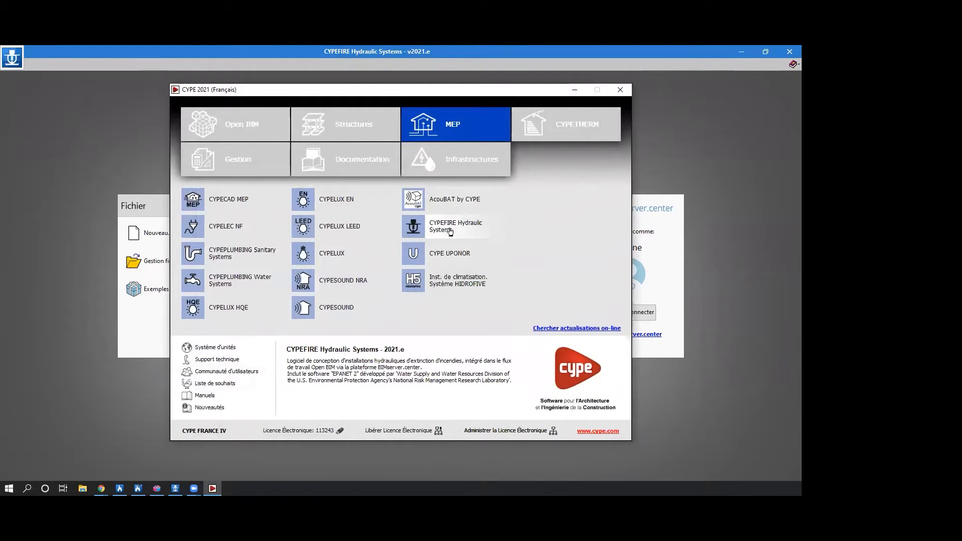
{"action": "left_click", "coordinate": [575, 89]}
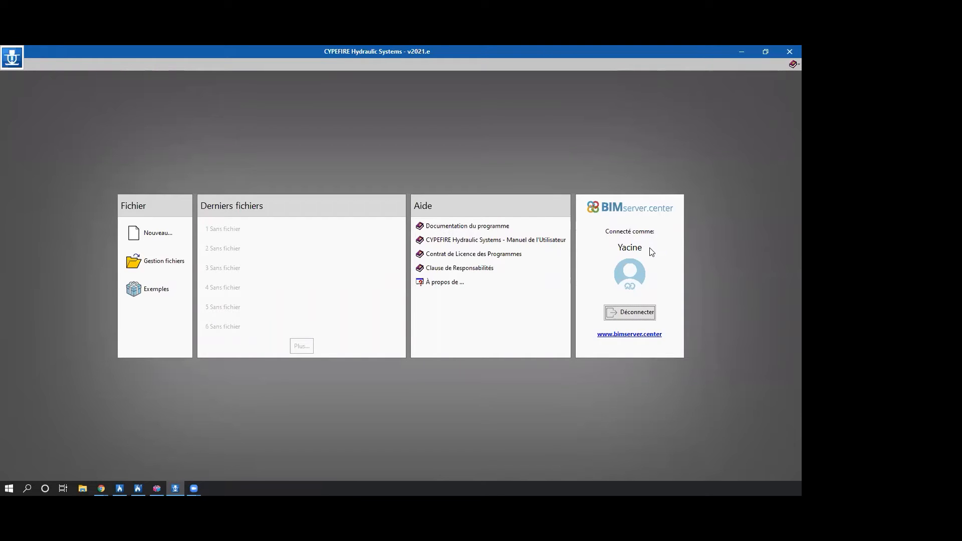
Inspect the CYPEFIRE Hydraulic Systems projects folder in the file management window and close it.
{"action": "left_click", "coordinate": [524, 258]}
{"action": "left_click", "coordinate": [156, 260]}
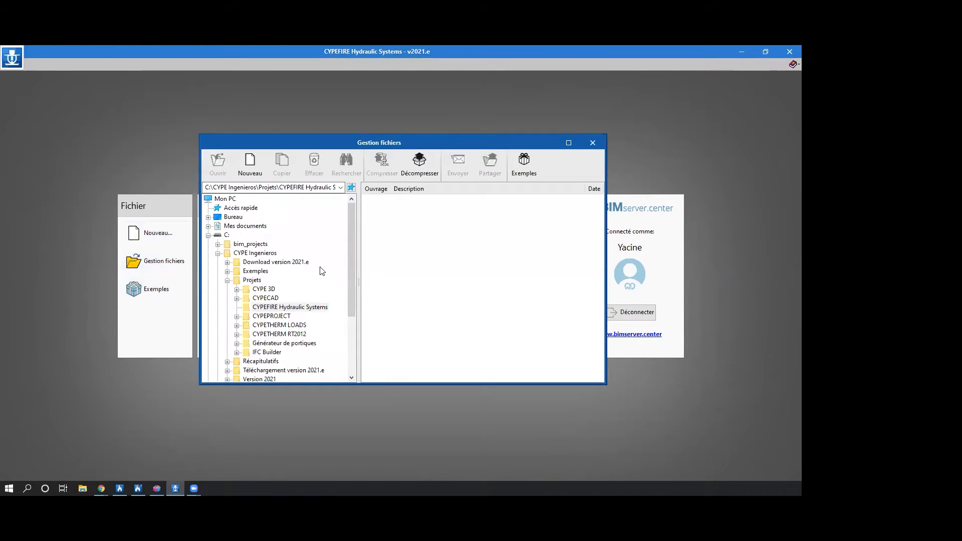
{"action": "left_click", "coordinate": [587, 146]}
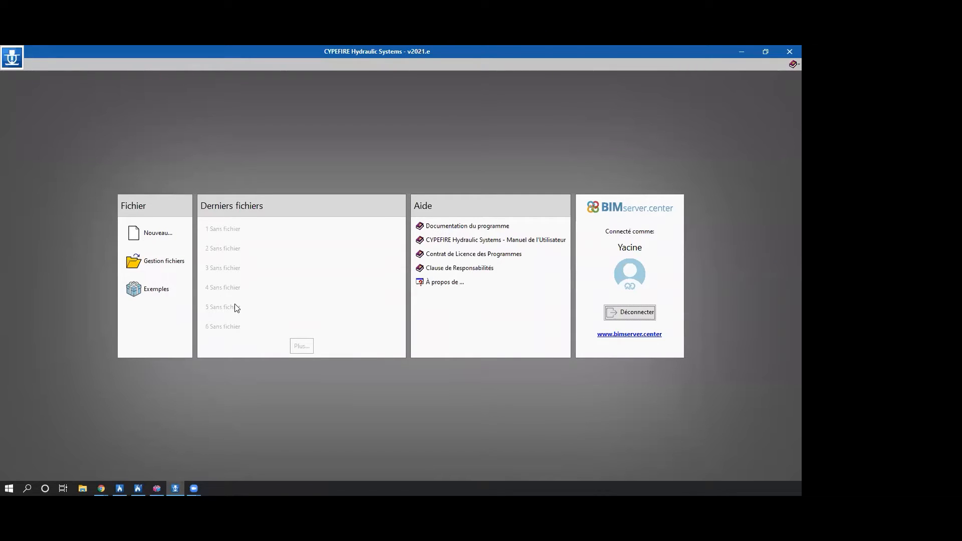
Create a new project file named "Installation Sprinkler" in the CYPEFIRE Hydraulic Systems projects folder.
{"action": "left_click", "coordinate": [146, 235]}
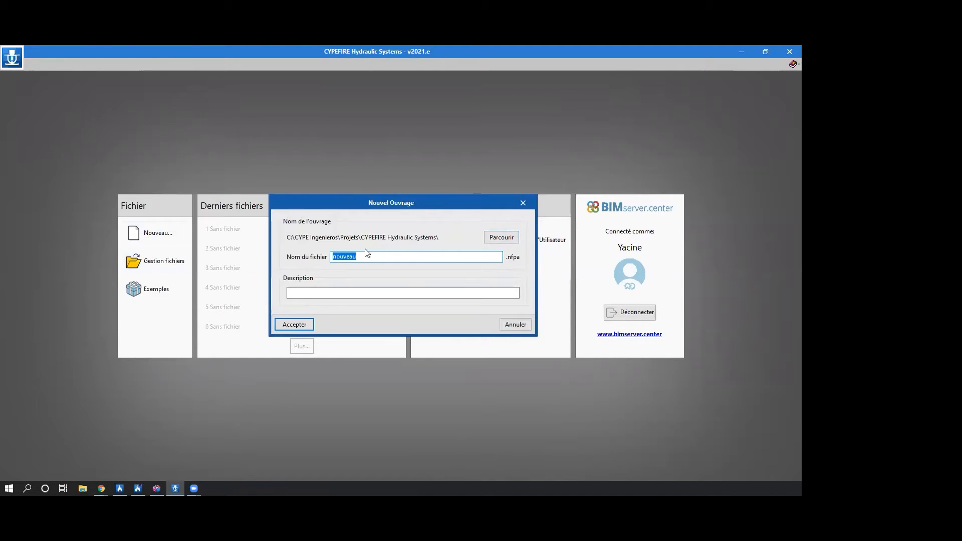
{"action": "key", "text": "BackSpace"}
{"action": "type", "text": "Installation Sprinkler"}
{"action": "left_click", "coordinate": [295, 291]}
{"action": "left_click", "coordinate": [299, 325]}
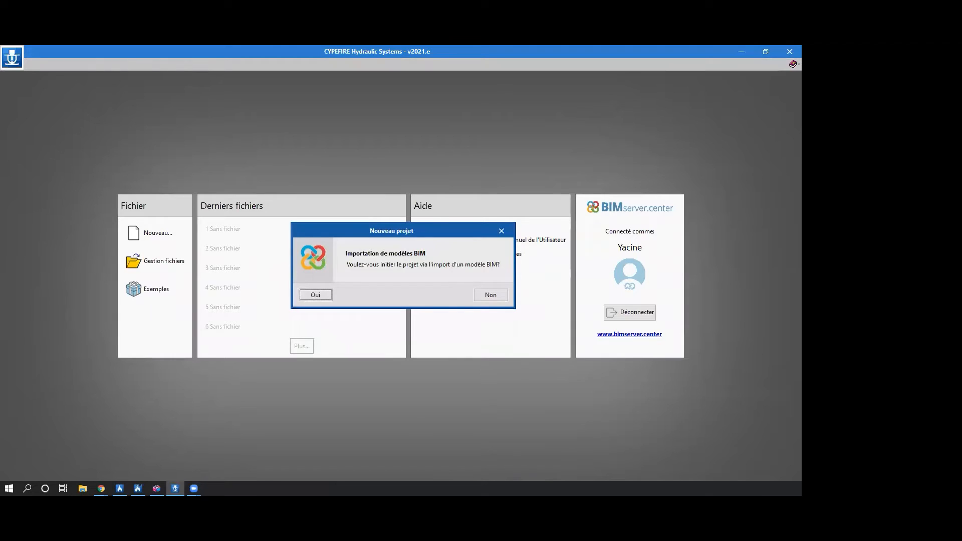
Start the project from a BIM model import and link it to the BIMserver.center project Restaurant 19032021.
{"action": "key", "text": "Return"}
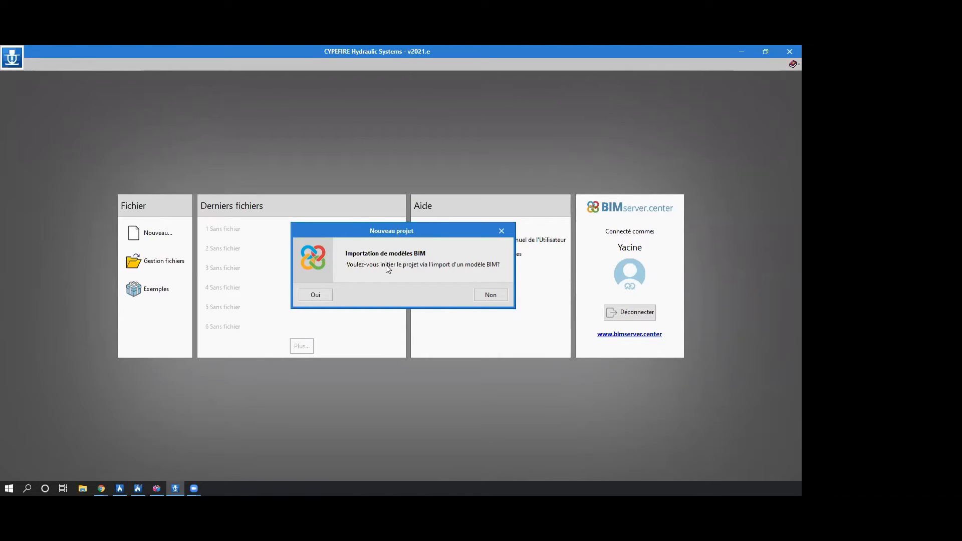
{"action": "left_click", "coordinate": [323, 296]}
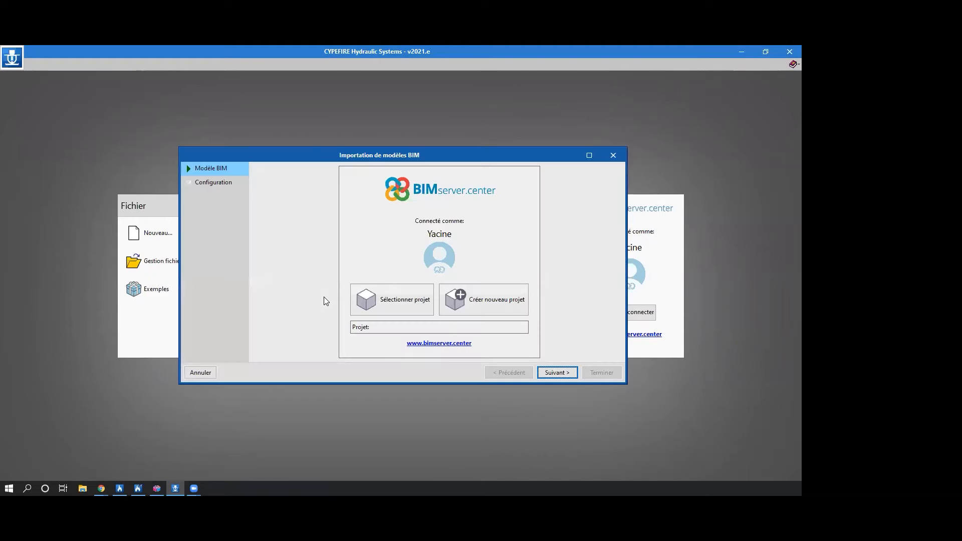
{"action": "left_click", "coordinate": [358, 299]}
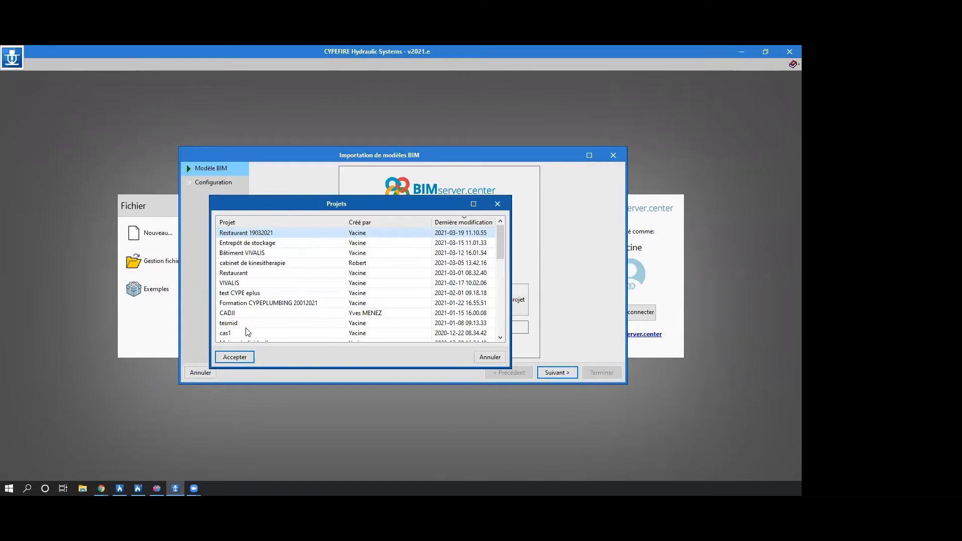
{"action": "left_click", "coordinate": [235, 356]}
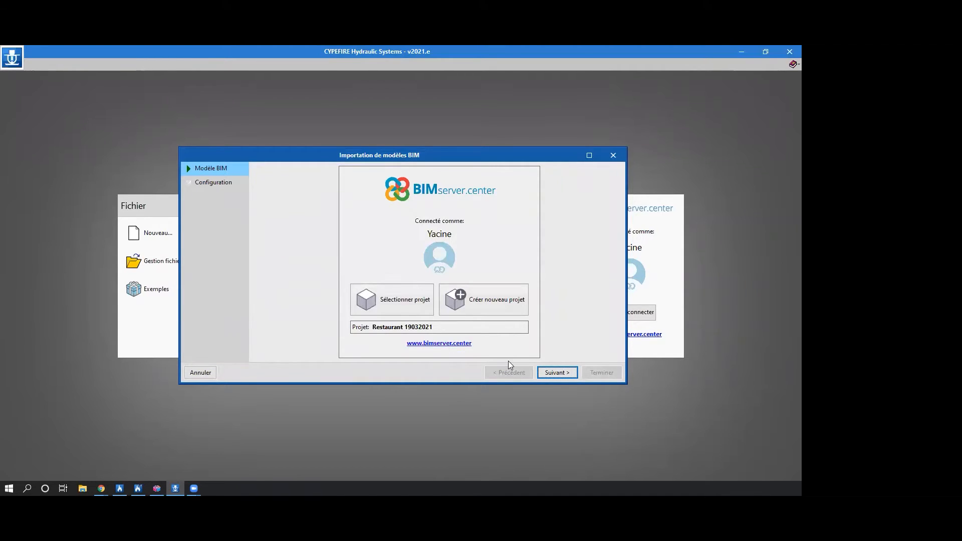
{"action": "left_click", "coordinate": [568, 376]}
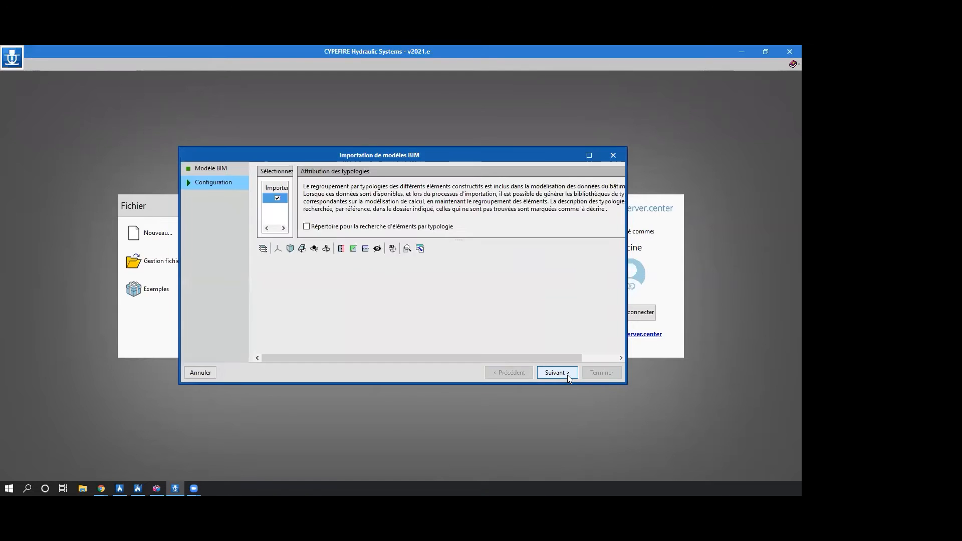
Inspect the Restaurant IFC model in the enlarged import preview and import it as the starting file.
{"action": "left_click", "coordinate": [589, 154]}
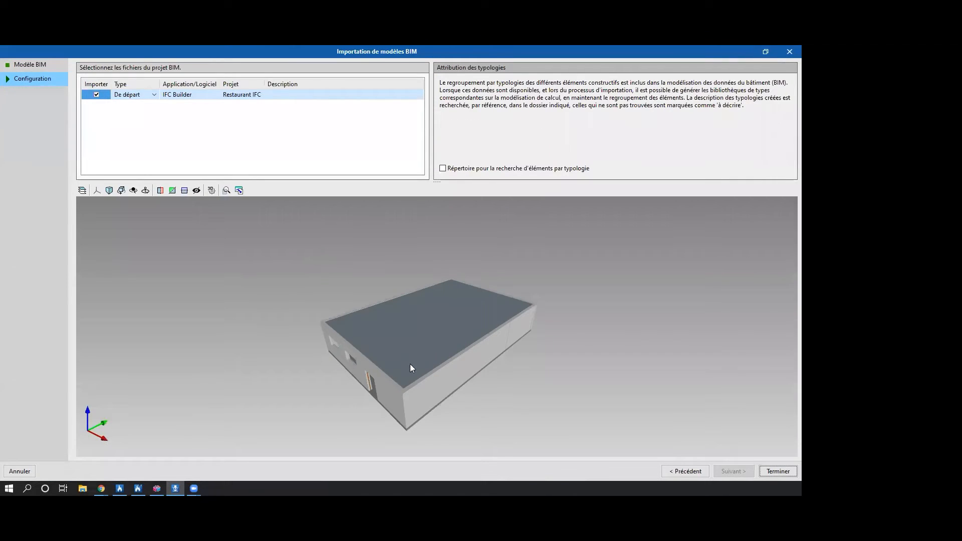
{"action": "middle_click_drag", "start_coordinate": [464, 345], "coordinate": [409, 353]}
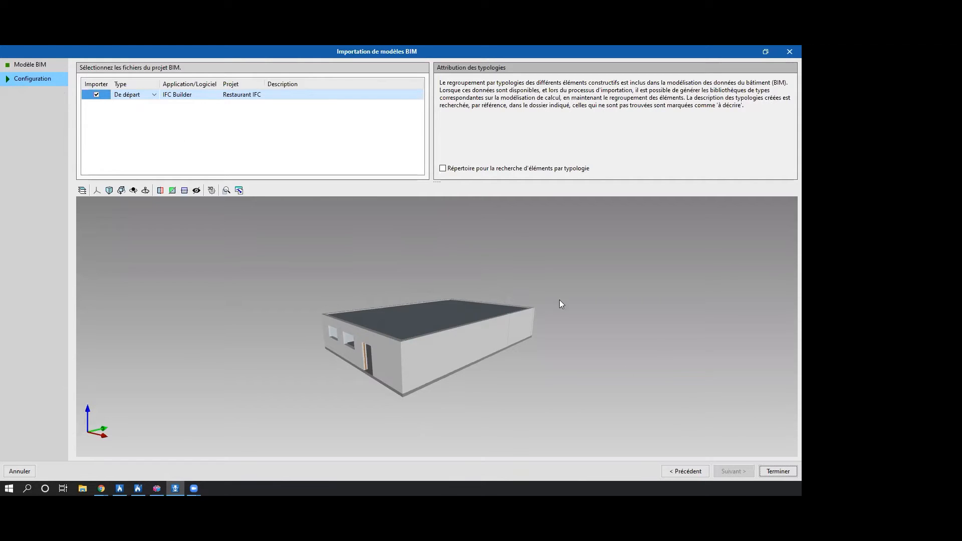
{"action": "left_click", "coordinate": [777, 468]}
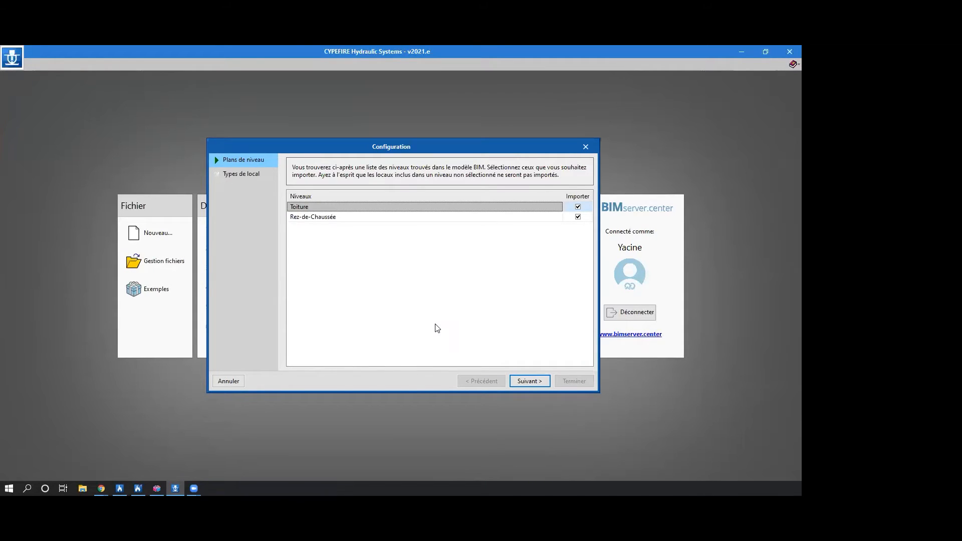
Import the Toiture and Rez-de-Chaussée levels with the Salle à manger, Cuisines and WC room types, and accept the import results.
{"action": "left_click", "coordinate": [578, 207]}
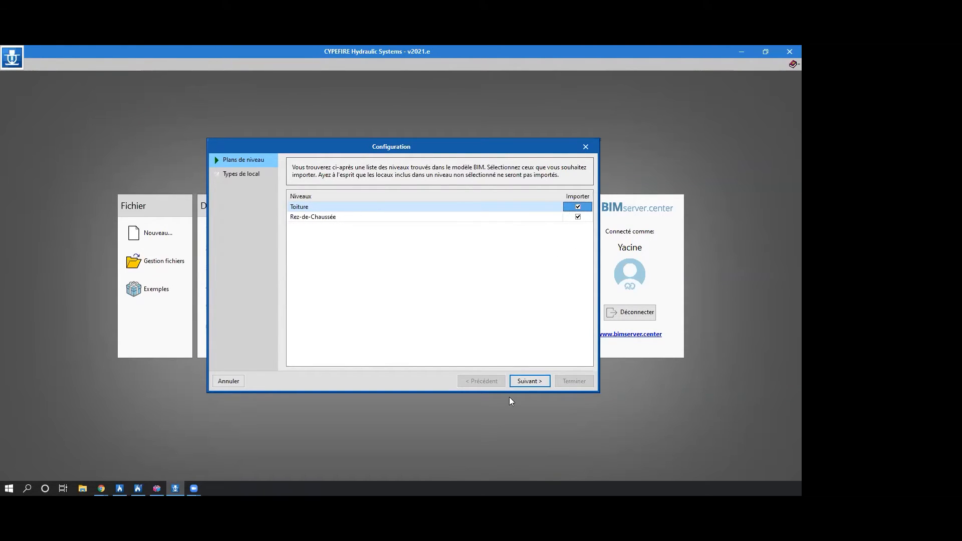
{"action": "left_click", "coordinate": [525, 384]}
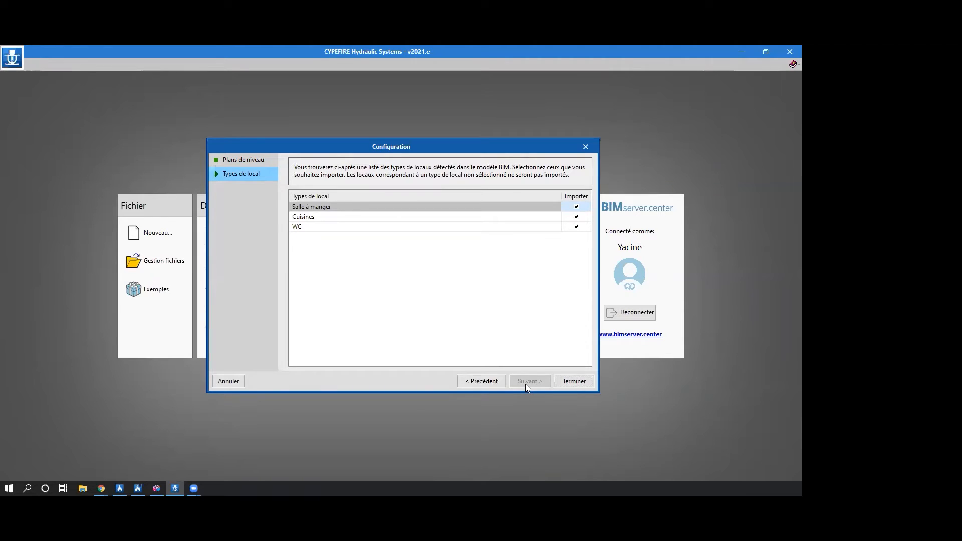
{"action": "left_click", "coordinate": [574, 381]}
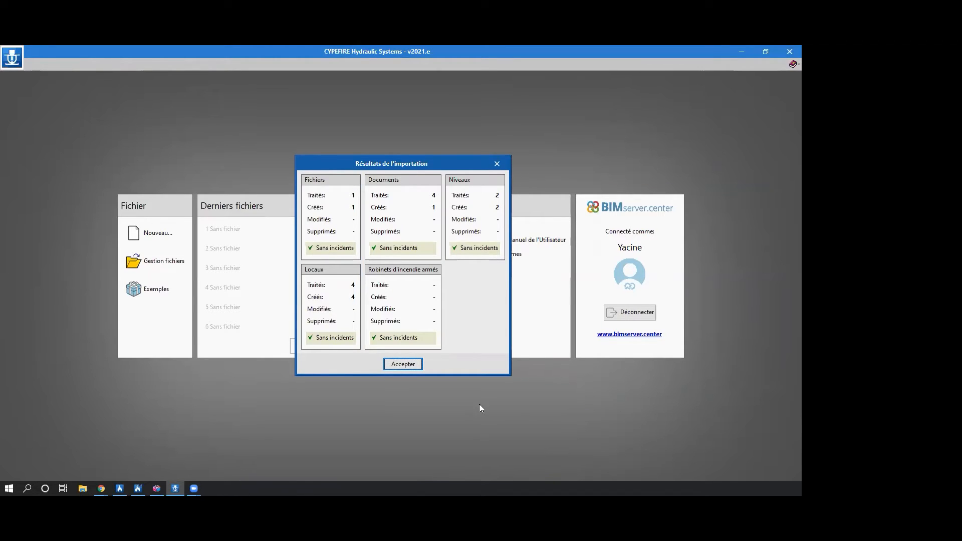
{"action": "left_click", "coordinate": [395, 362]}
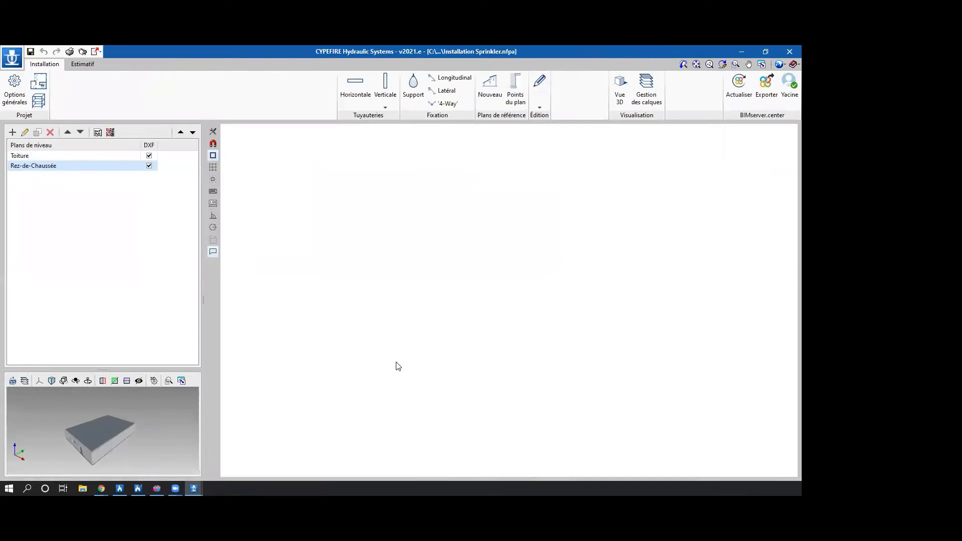
Make the 3D preview taller and hide the Restaurant plan background on the Rez-de-Chaussée level.
{"action": "left_click_drag", "start_coordinate": [103, 370], "coordinate": [102, 317]}
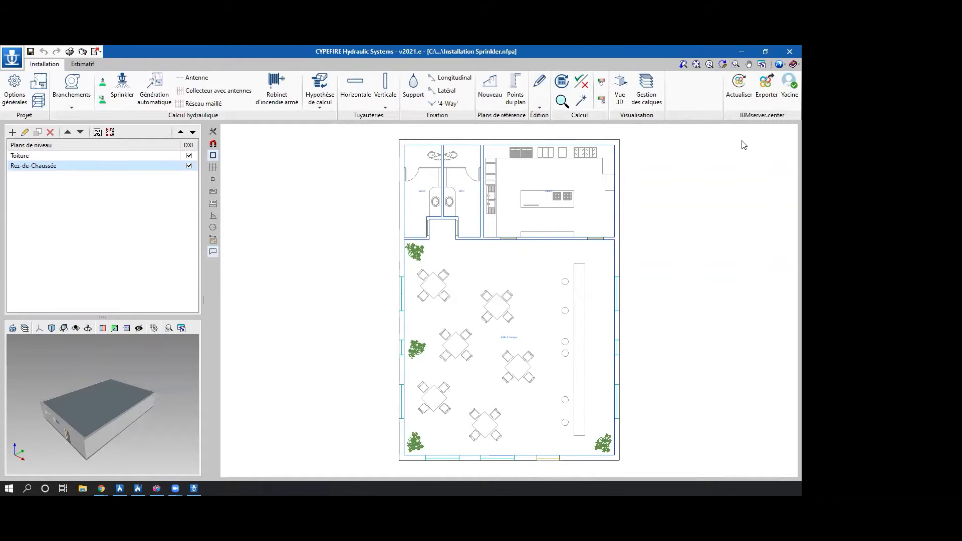
{"action": "left_click", "coordinate": [110, 133]}
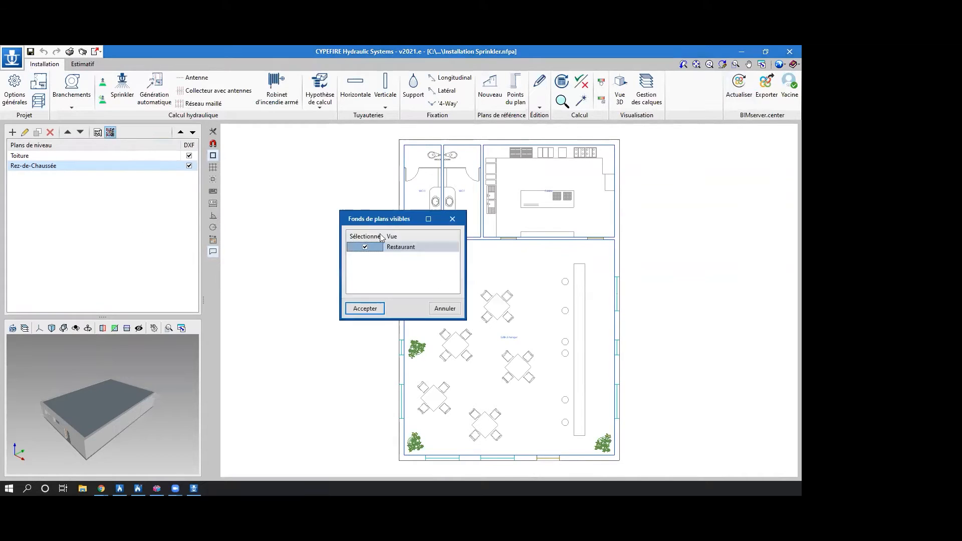
{"action": "left_click", "coordinate": [365, 247]}
{"action": "left_click", "coordinate": [365, 308]}
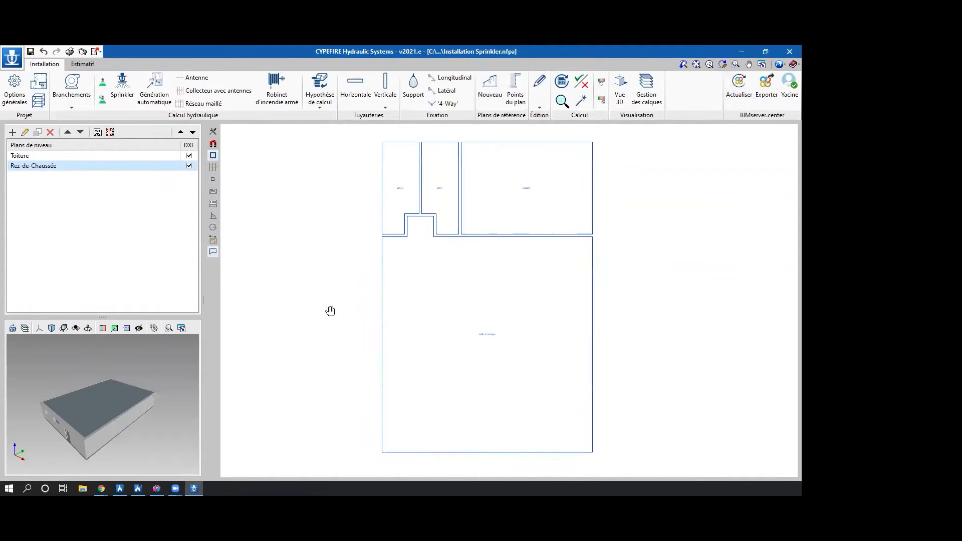
{"action": "scroll", "coordinate": [483, 329], "scroll_direction": "up", "scroll_amount": 2}
{"action": "scroll", "coordinate": [483, 329], "scroll_direction": "down", "scroll_amount": 3}
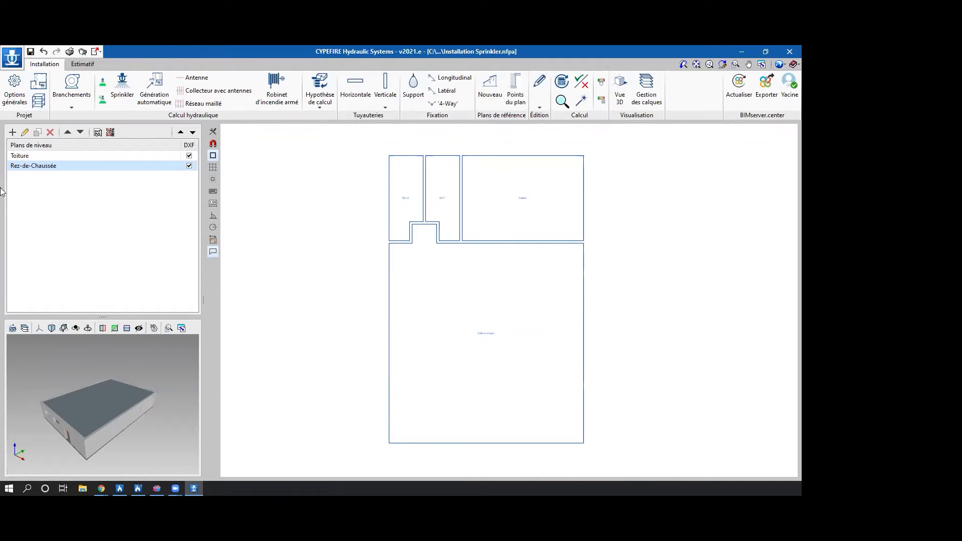
Select the Rez-de-Chaussée level, enlarge the 3D preview further in height and width, and look around the building in it.
{"action": "left_click", "coordinate": [48, 159]}
{"action": "left_click", "coordinate": [52, 166]}
{"action": "left_click_drag", "start_coordinate": [103, 316], "coordinate": [103, 285]}
{"action": "left_click_drag", "start_coordinate": [203, 300], "coordinate": [269, 300]}
{"action": "left_click_drag", "start_coordinate": [141, 395], "coordinate": [176, 375]}
{"action": "scroll", "coordinate": [142, 398], "scroll_direction": "up", "scroll_amount": 2}
{"action": "scroll", "coordinate": [142, 399], "scroll_direction": "down", "scroll_amount": 1}
{"action": "left_click_drag", "start_coordinate": [268, 299], "coordinate": [214, 298]}
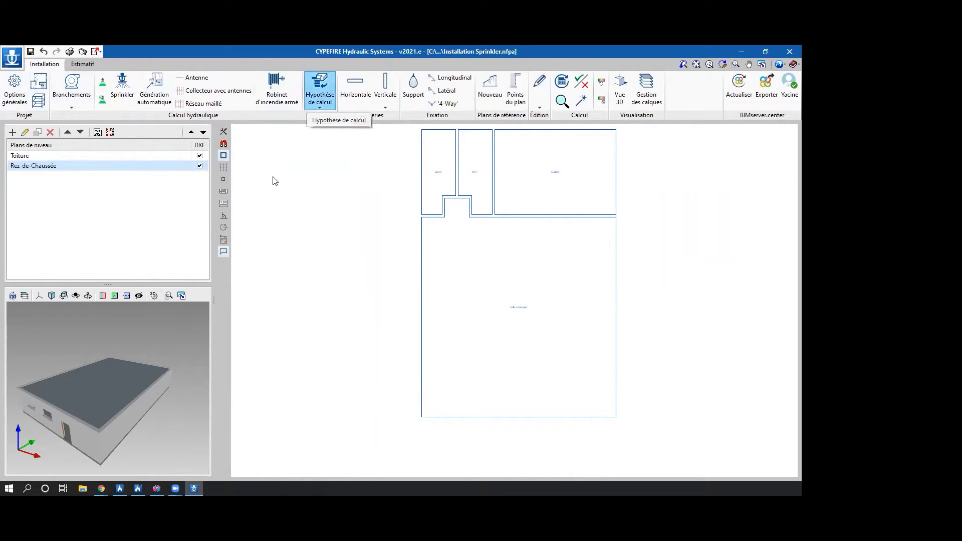
View the project's Estimatif workspace and return to the Installation workspace.
{"action": "left_click", "coordinate": [81, 66]}
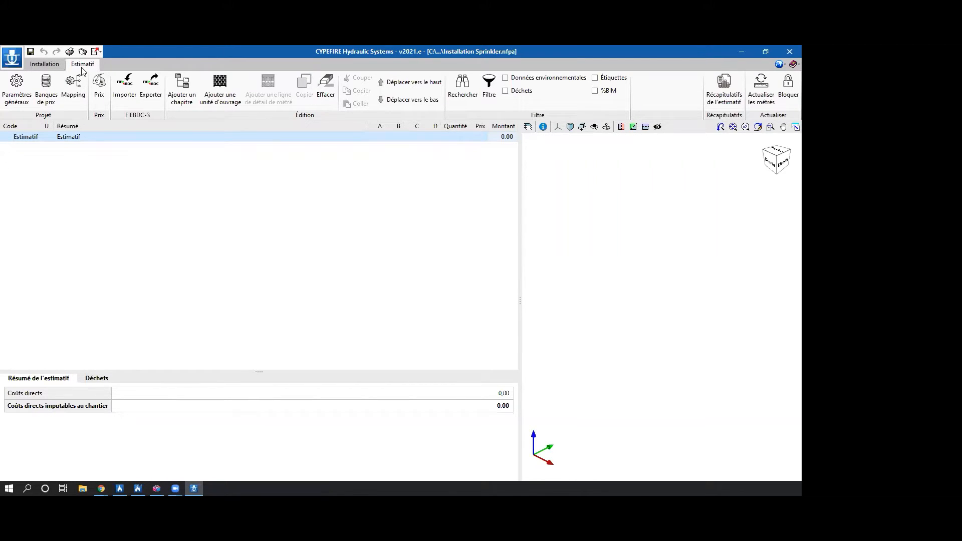
{"action": "left_click", "coordinate": [34, 65]}
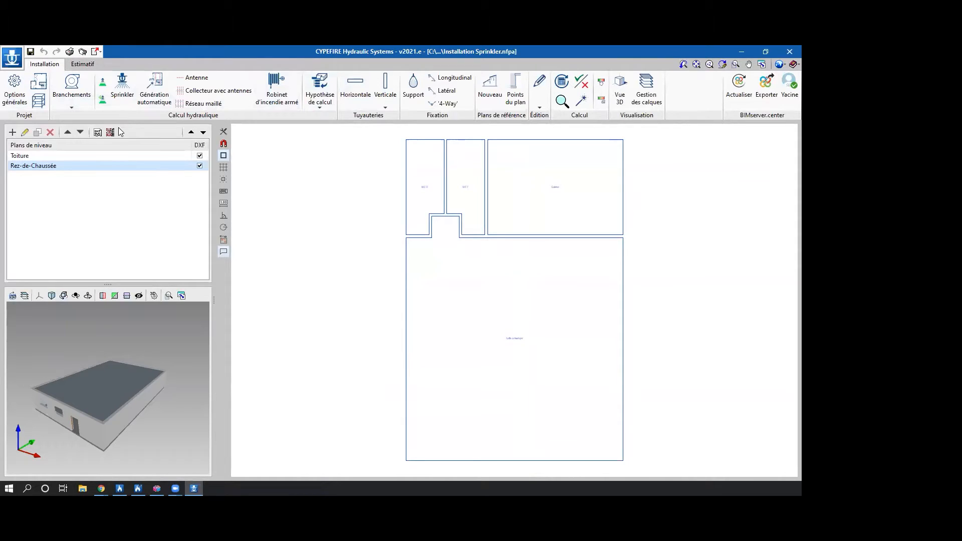
Import the EN 12845:2016 standard into the project's general options.
{"action": "left_click", "coordinate": [24, 85]}
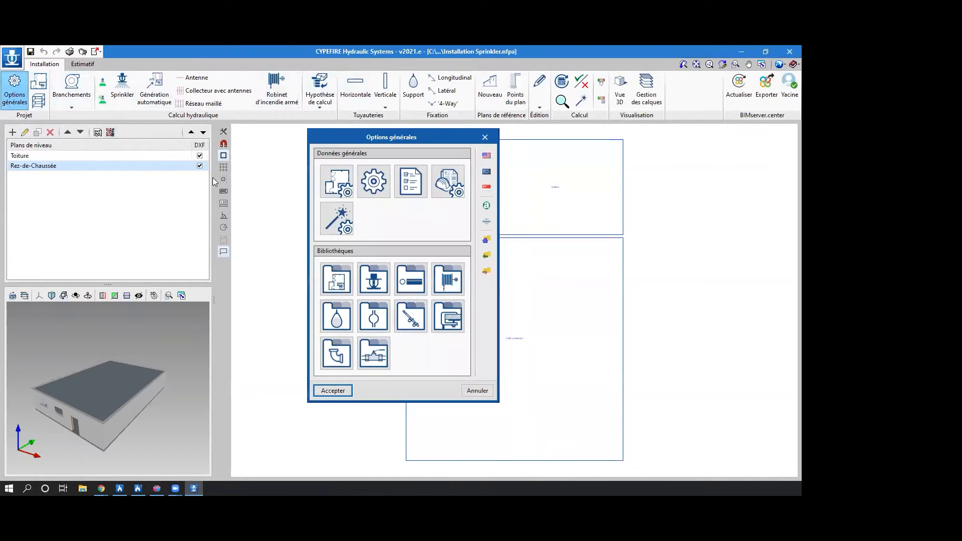
{"action": "left_click", "coordinate": [486, 173]}
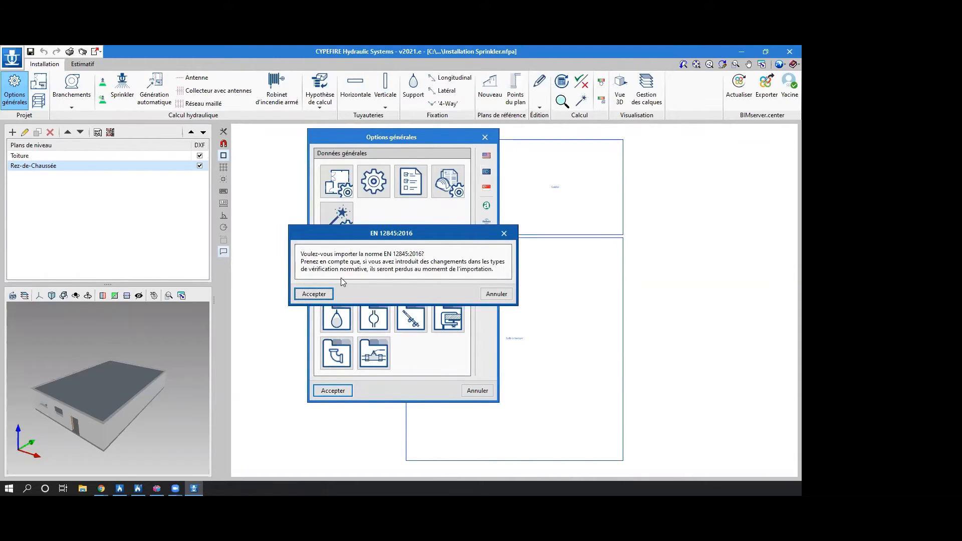
{"action": "left_click", "coordinate": [314, 294]}
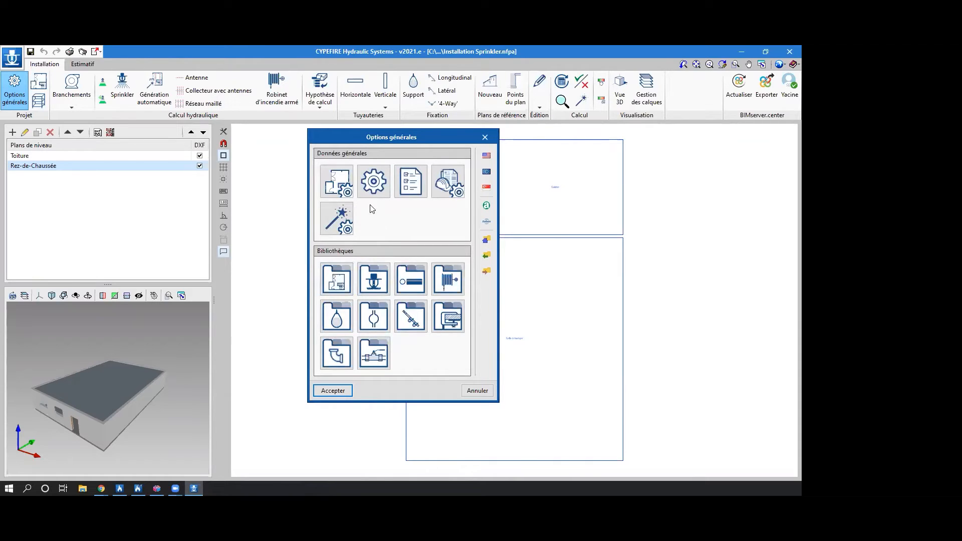
Examine the room requirements for Risques Faibles, including its calculation options and the design density note, keeping design density enabled.
{"action": "left_click", "coordinate": [344, 186]}
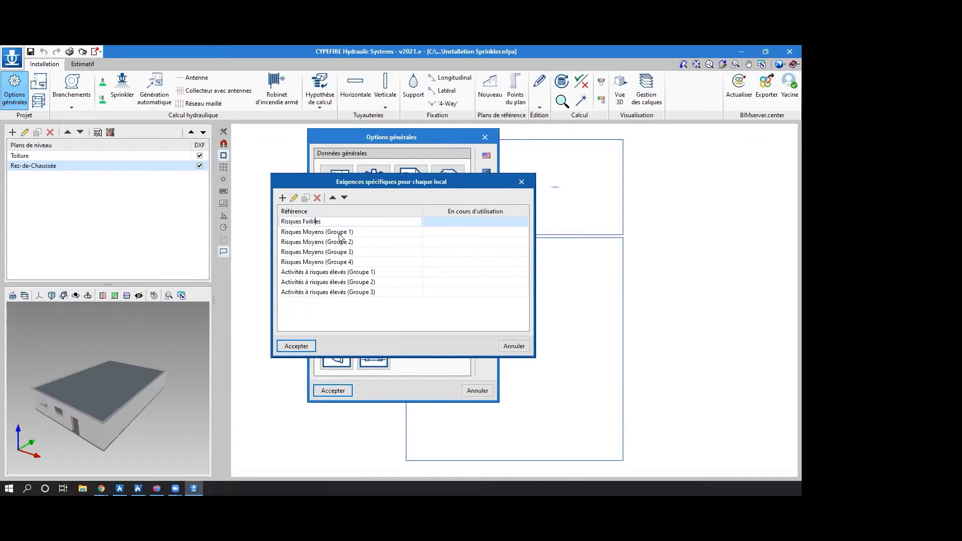
{"action": "double_click", "coordinate": [473, 220]}
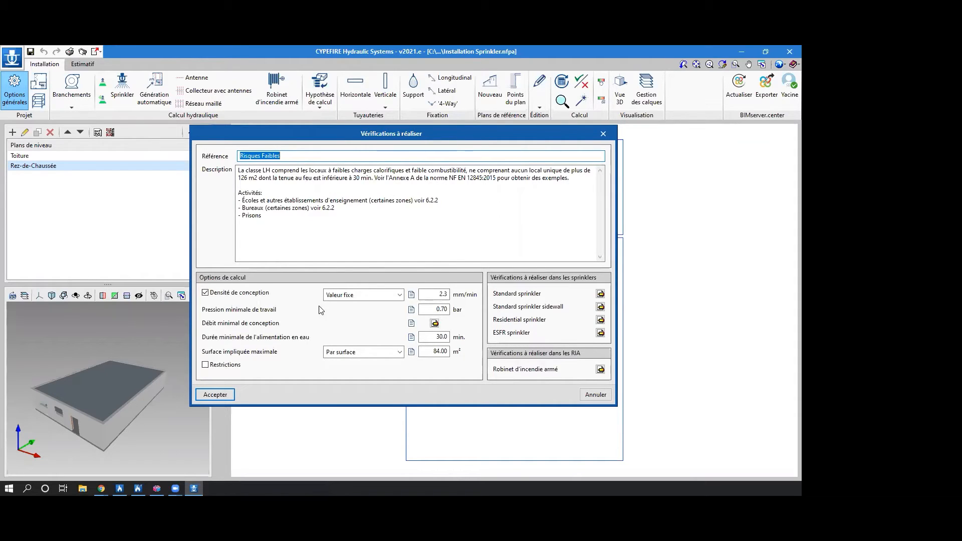
{"action": "left_click", "coordinate": [411, 294]}
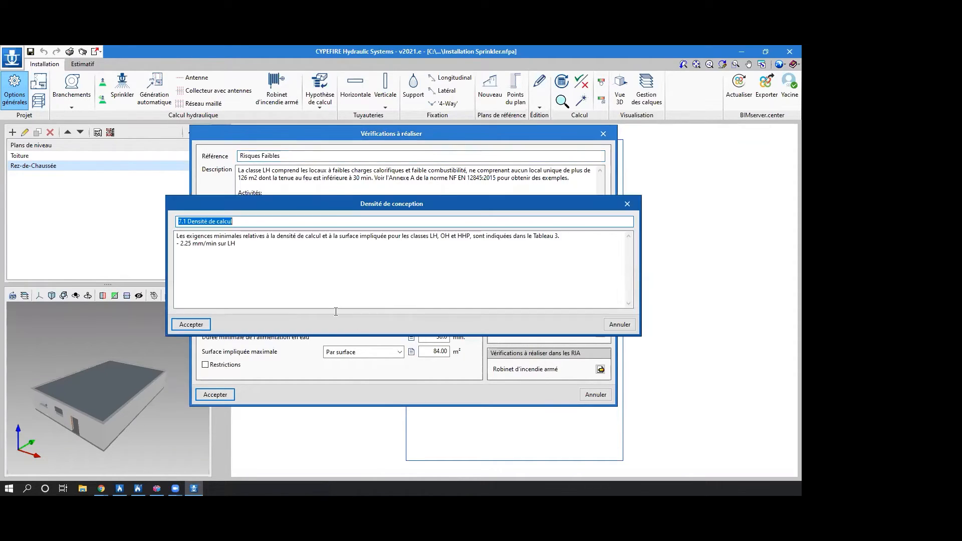
{"action": "left_click", "coordinate": [626, 205]}
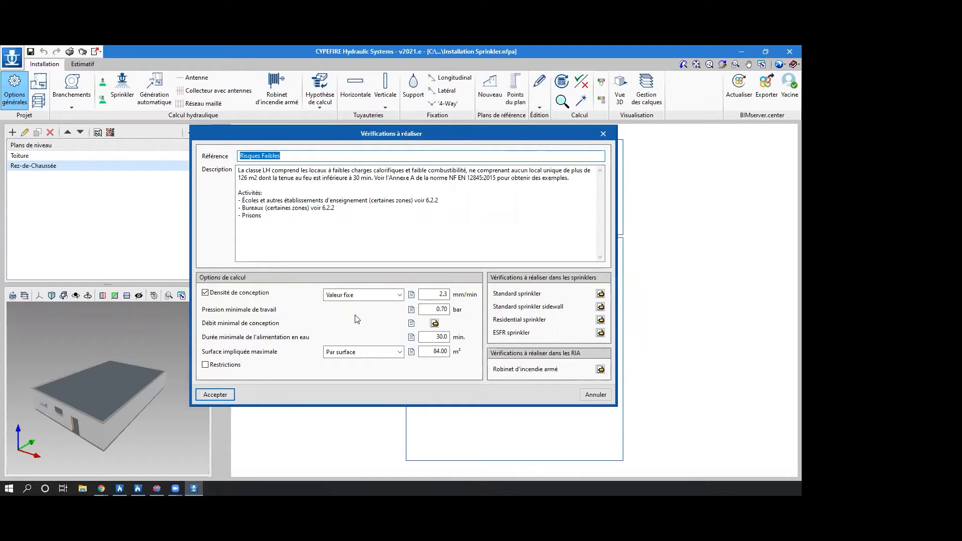
{"action": "left_click", "coordinate": [255, 293]}
{"action": "left_click", "coordinate": [255, 294]}
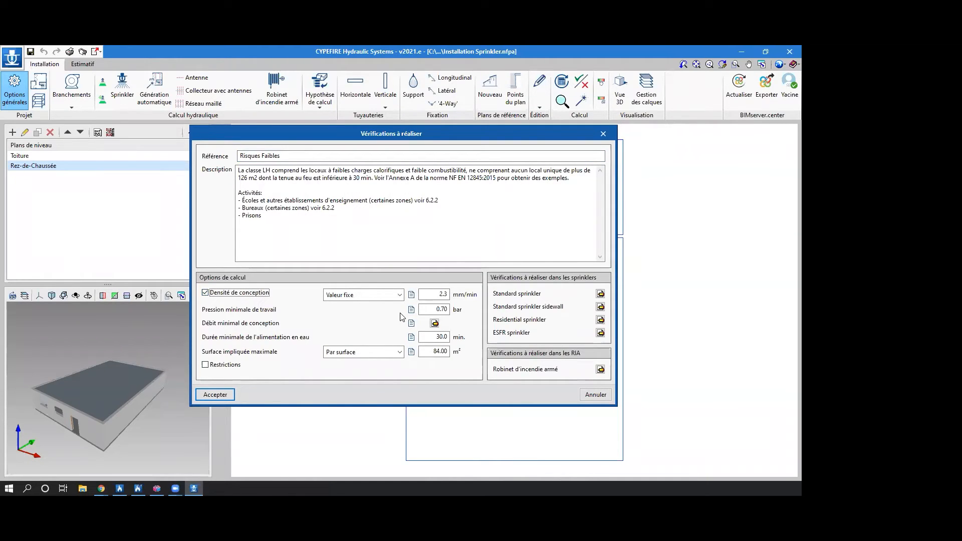
View the standard sprinkler checks for Risques Faibles and close the room requirements without changes.
{"action": "left_click", "coordinate": [600, 293]}
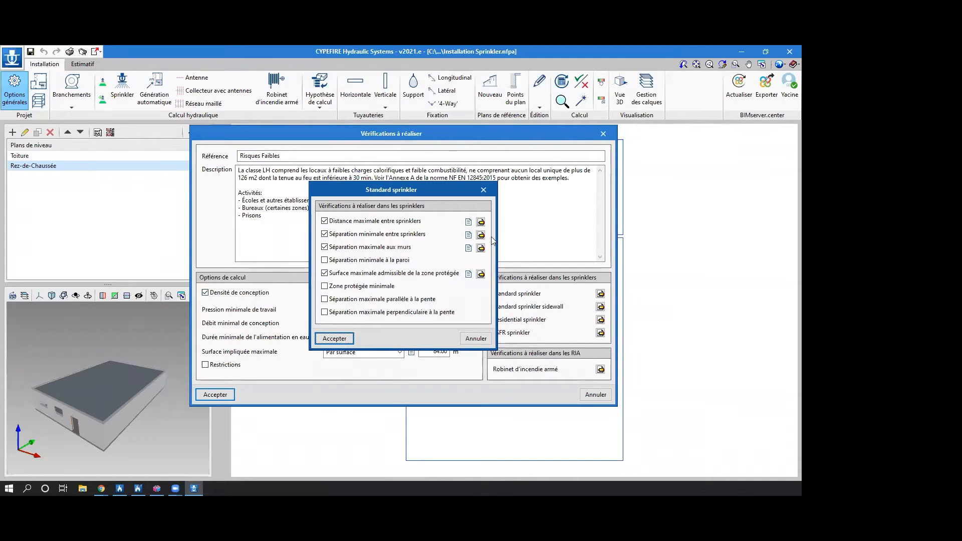
{"action": "left_click", "coordinate": [483, 190]}
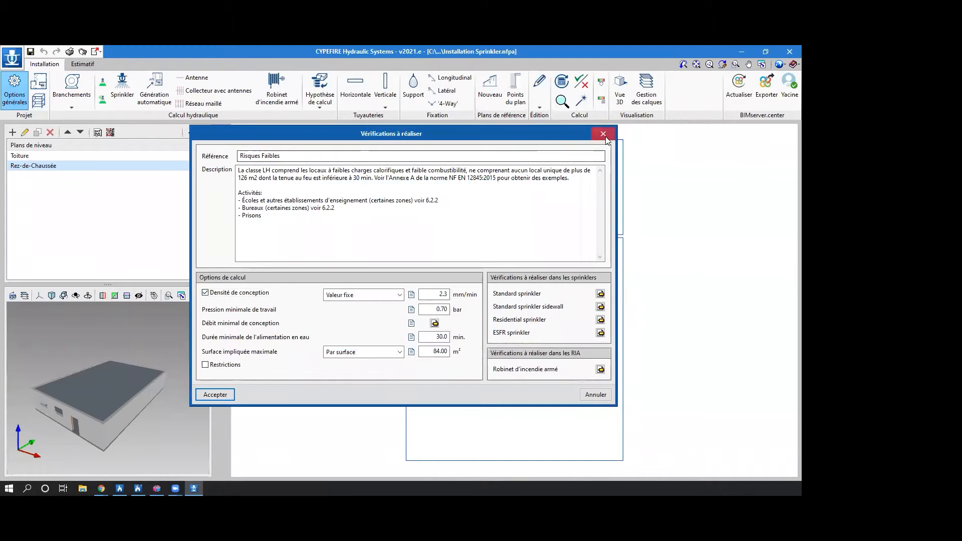
{"action": "key", "text": "Escape"}
{"action": "left_click", "coordinate": [521, 183]}
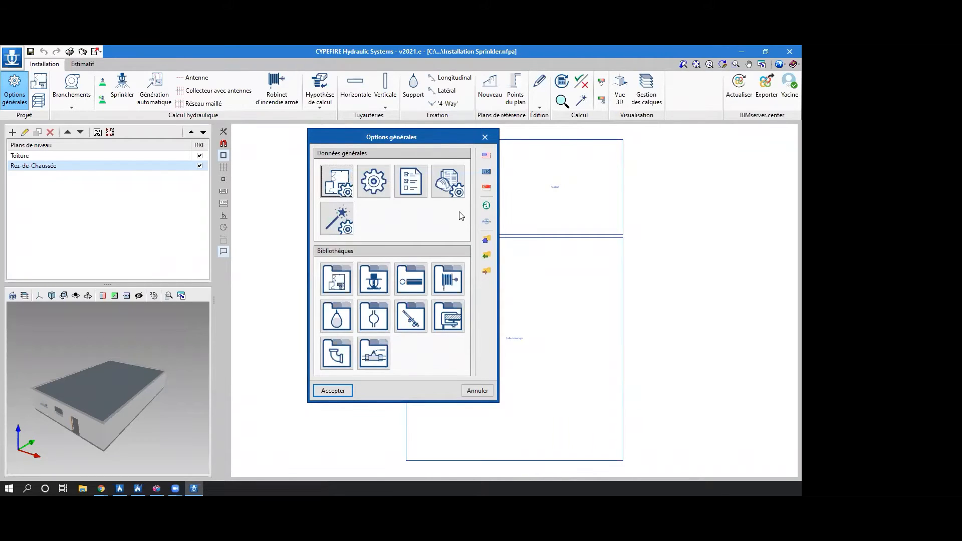
Review the general calculation data, including the equation choices and automatic fitting generation settings, and view the project data form without changes.
{"action": "left_click", "coordinate": [378, 183]}
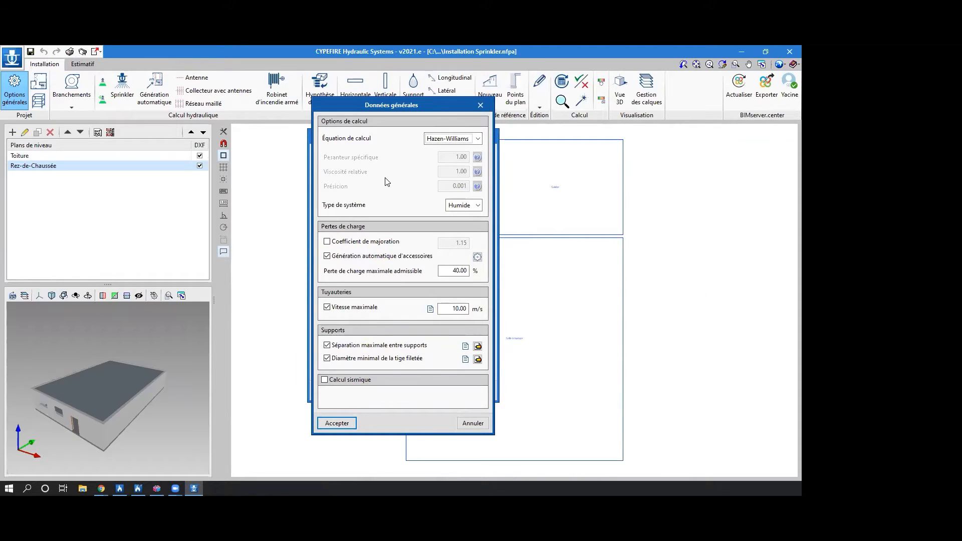
{"action": "left_click", "coordinate": [457, 142]}
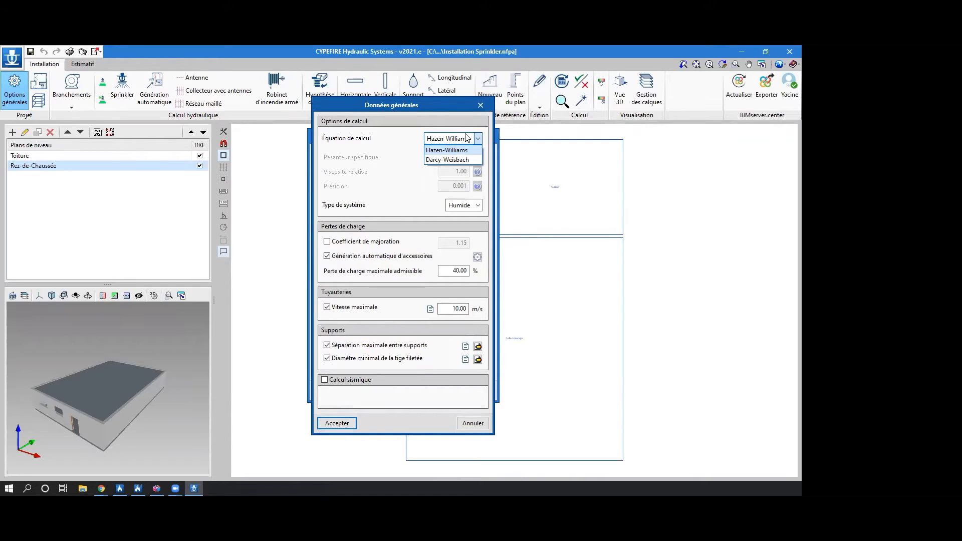
{"action": "left_click", "coordinate": [466, 138]}
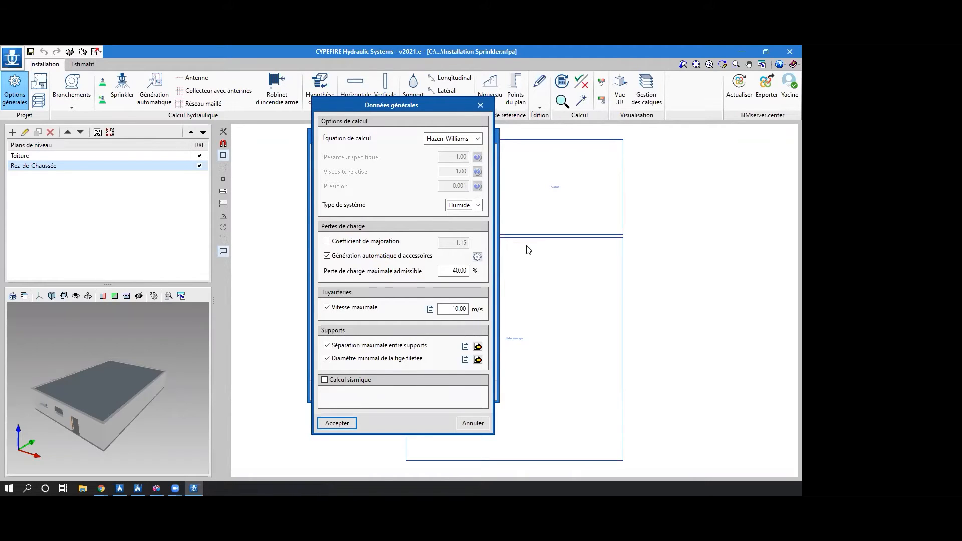
{"action": "left_click", "coordinate": [477, 256]}
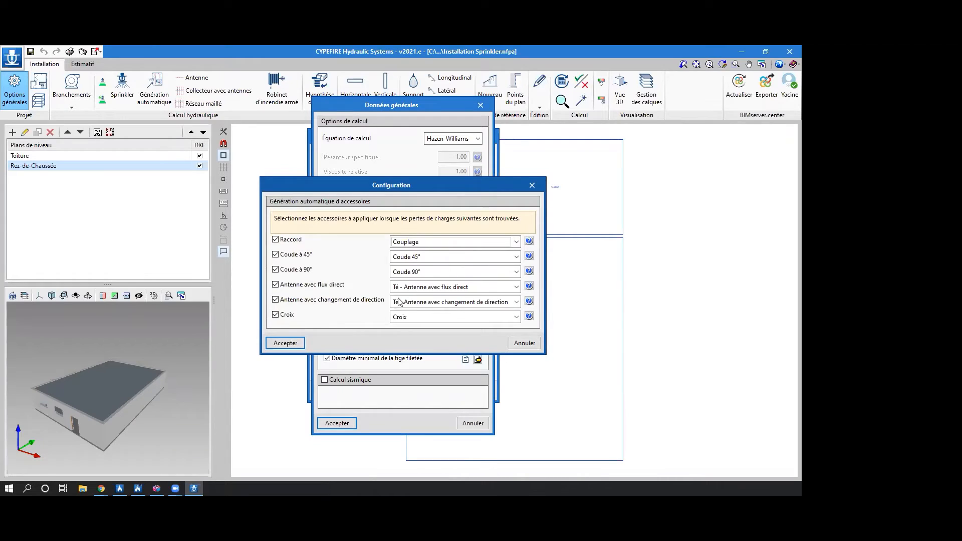
{"action": "left_click", "coordinate": [532, 187]}
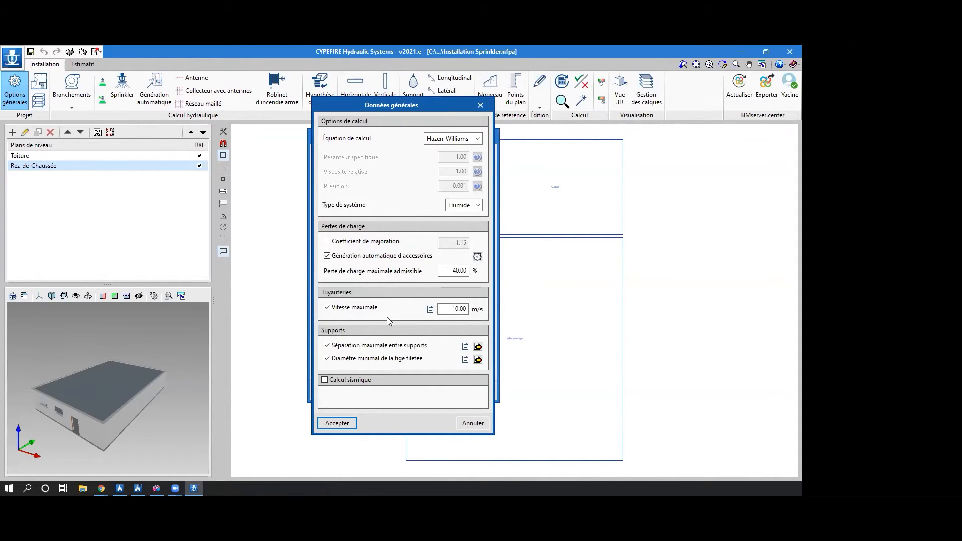
{"action": "left_click", "coordinate": [335, 423]}
{"action": "left_click", "coordinate": [410, 182]}
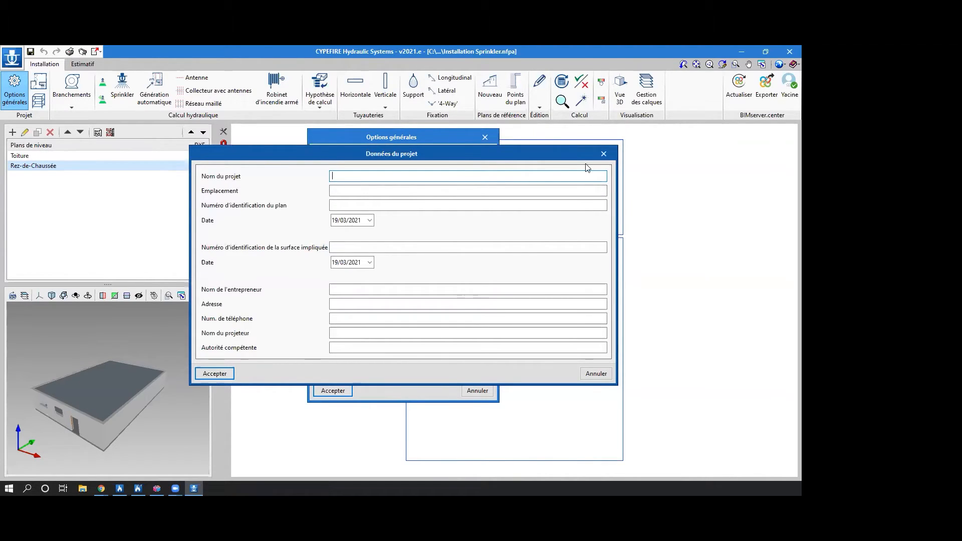
{"action": "left_click", "coordinate": [603, 153]}
View the fitting take-off criterion for Couplage, 1" DN 25 mm, and the sizing criteria for sprinklers per pipe diameter, without changes.
{"action": "left_click", "coordinate": [446, 193]}
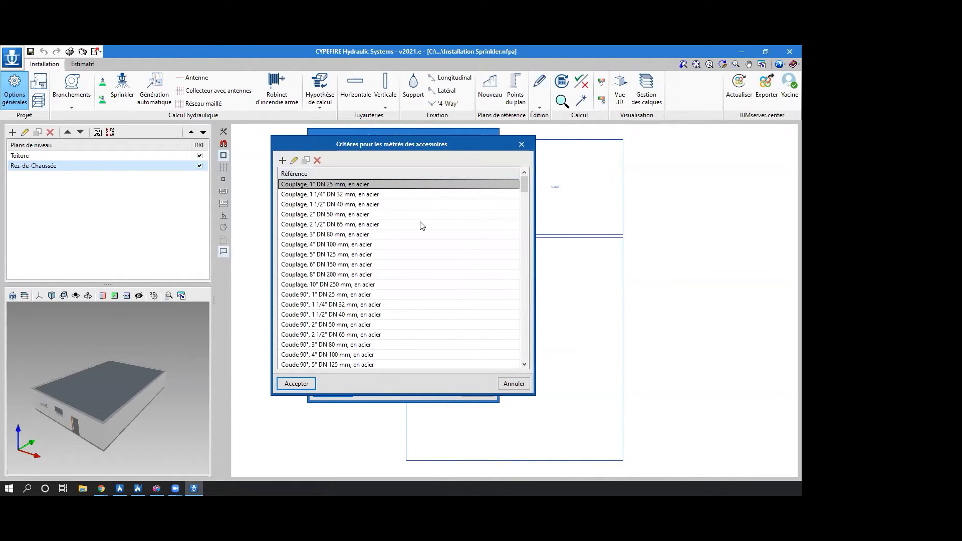
{"action": "double_click", "coordinate": [309, 185]}
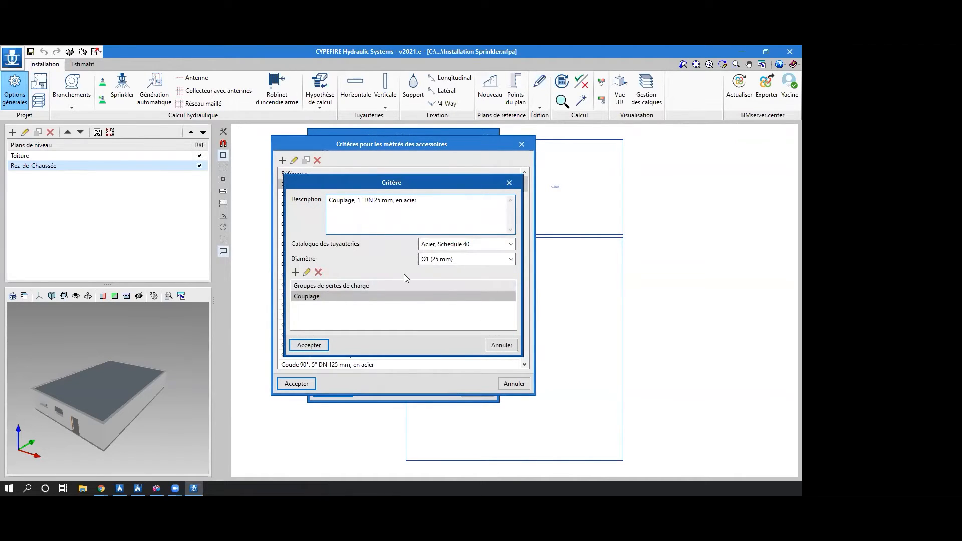
{"action": "left_click", "coordinate": [509, 182]}
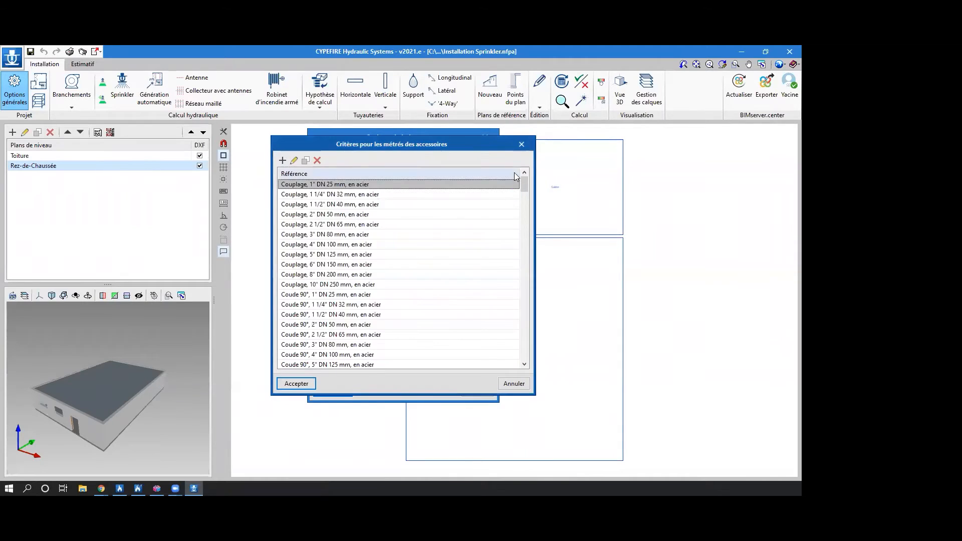
{"action": "left_click", "coordinate": [522, 144]}
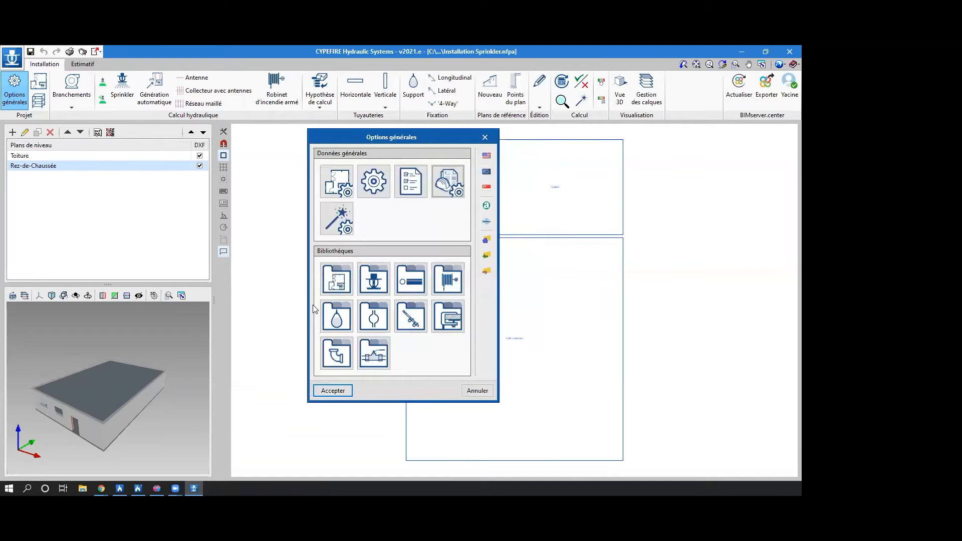
{"action": "left_click", "coordinate": [344, 220]}
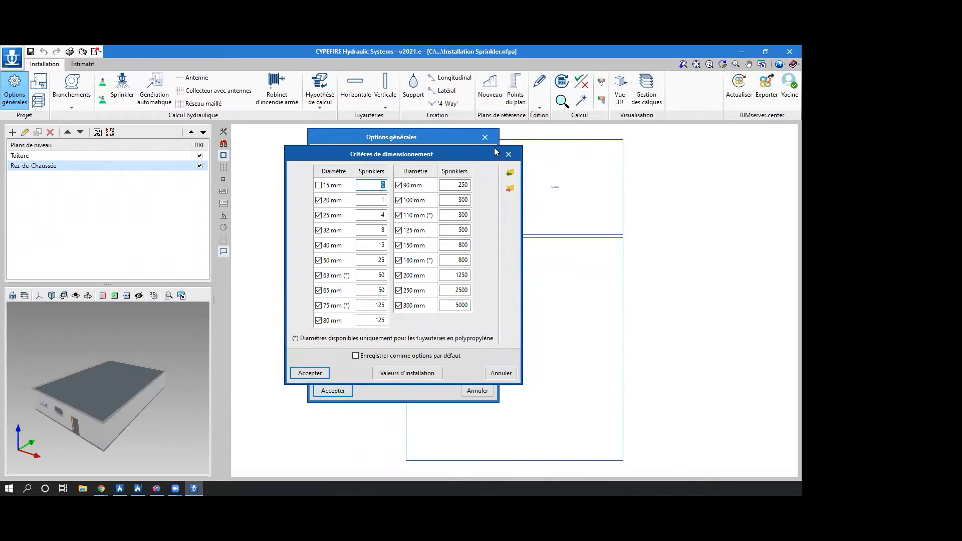
{"action": "left_click", "coordinate": [508, 154]}
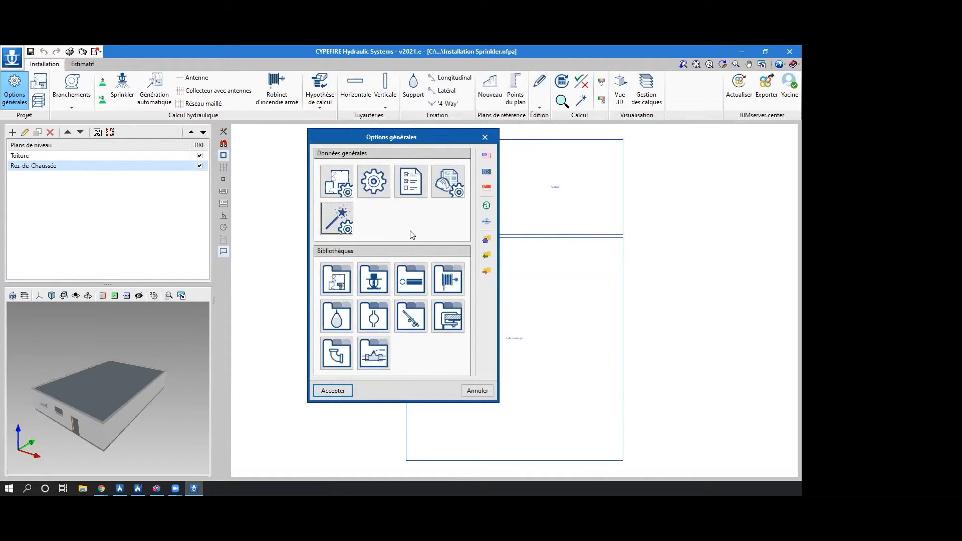
Validate the Salle à manger room type with sprinklers admitted and Risques Faibles as its verification.
{"action": "left_click", "coordinate": [343, 283]}
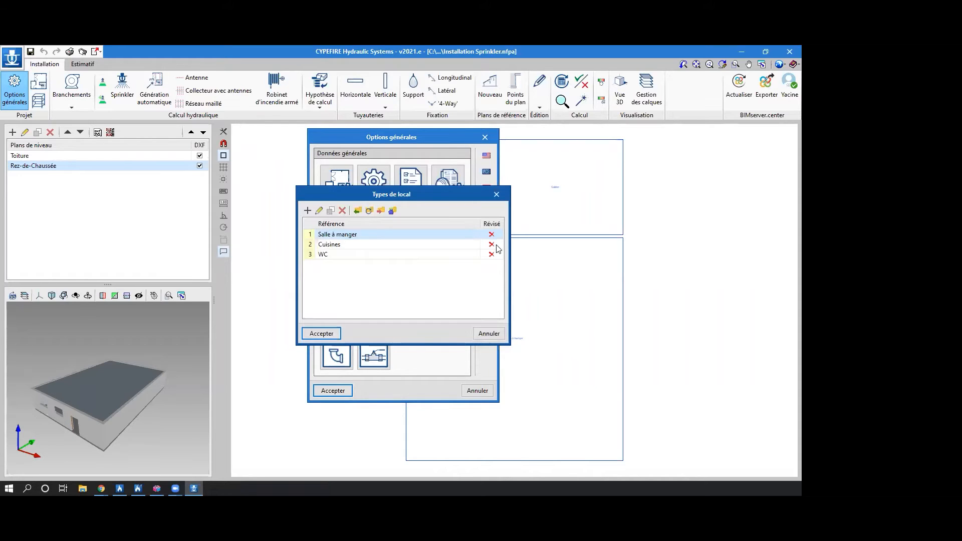
{"action": "double_click", "coordinate": [388, 237]}
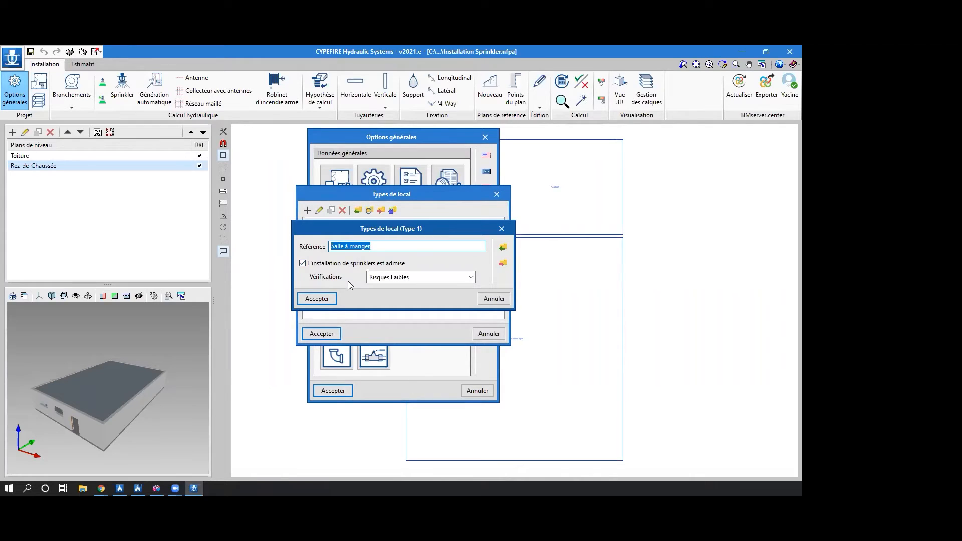
{"action": "left_click", "coordinate": [409, 277]}
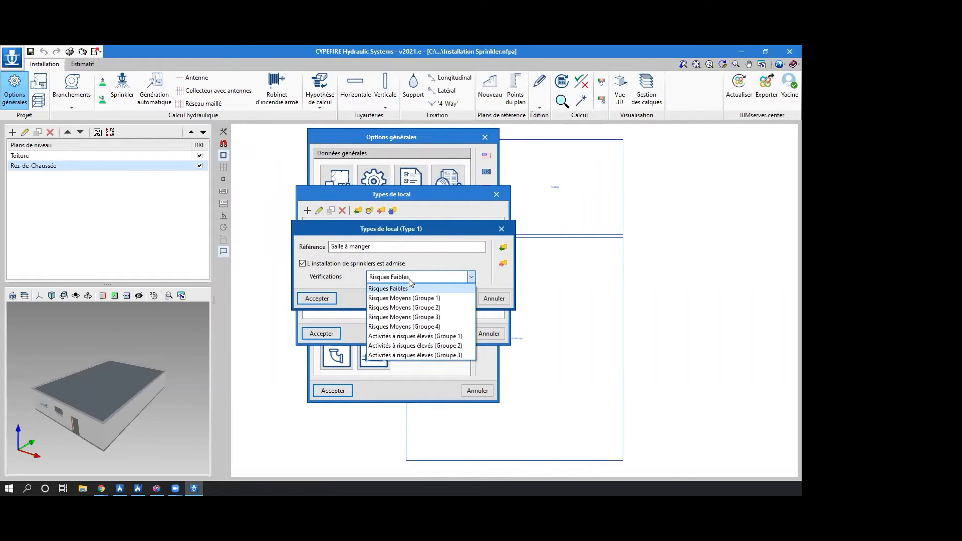
{"action": "left_click", "coordinate": [395, 288]}
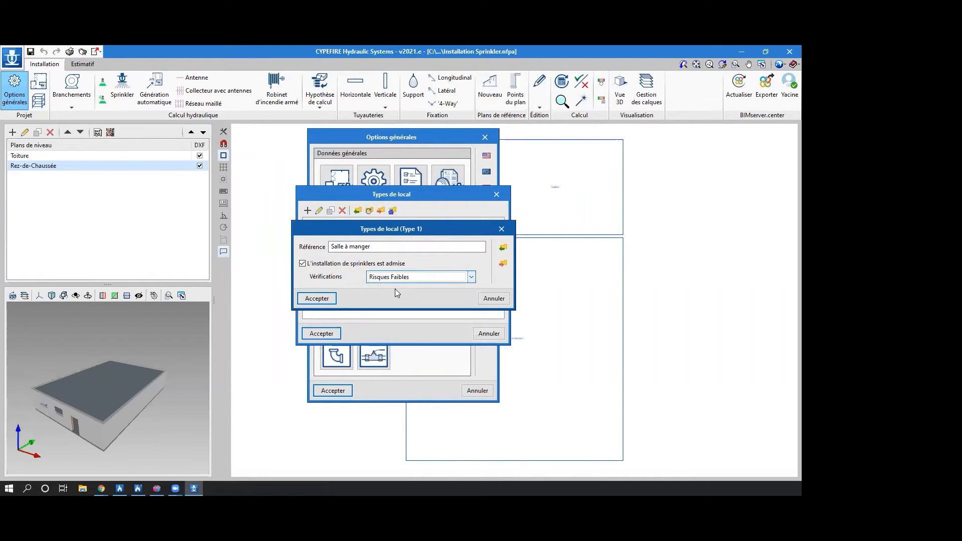
{"action": "left_click", "coordinate": [317, 298]}
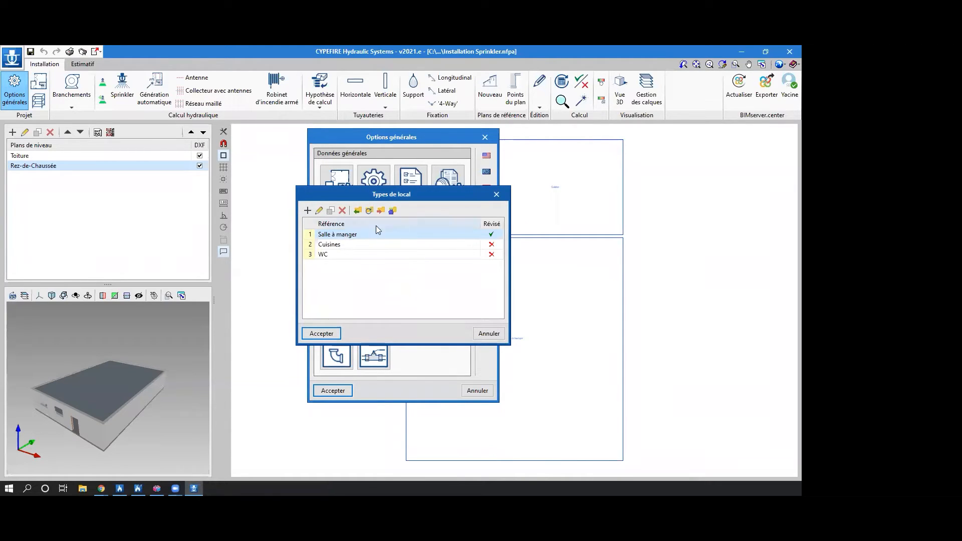
Validate the Cuisines room type with Risques Faibles, and disallow sprinkler installation in the WC room type.
{"action": "double_click", "coordinate": [357, 250]}
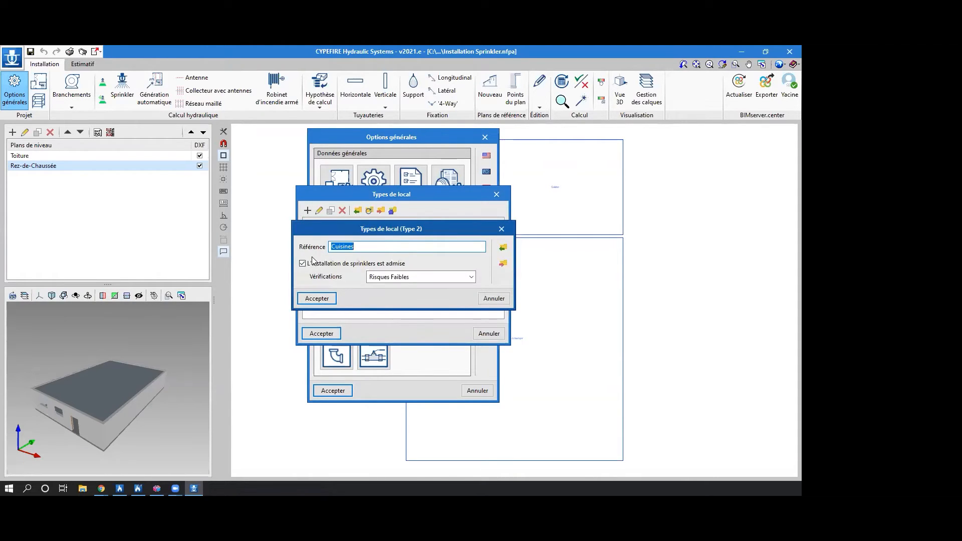
{"action": "left_click", "coordinate": [321, 299]}
{"action": "double_click", "coordinate": [364, 253]}
{"action": "left_click", "coordinate": [317, 263]}
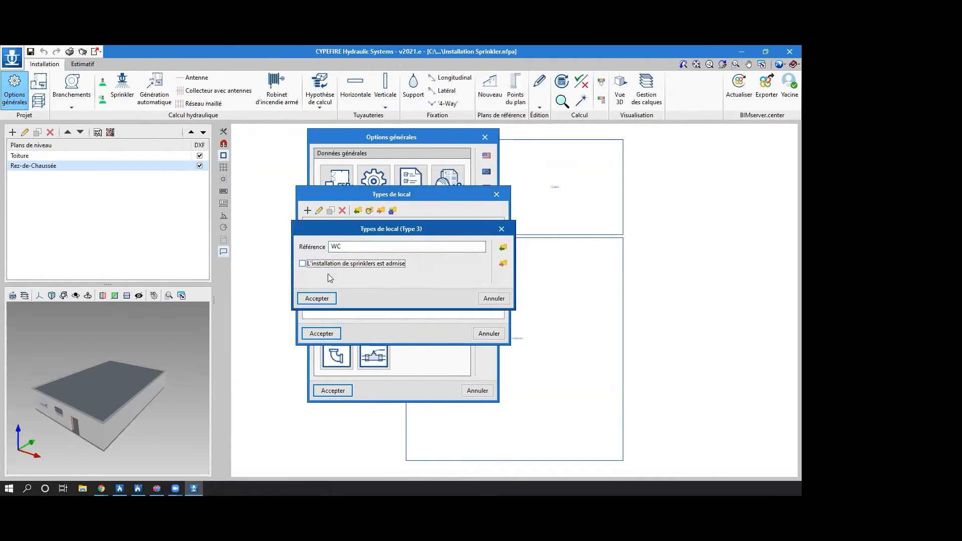
{"action": "left_click", "coordinate": [326, 296]}
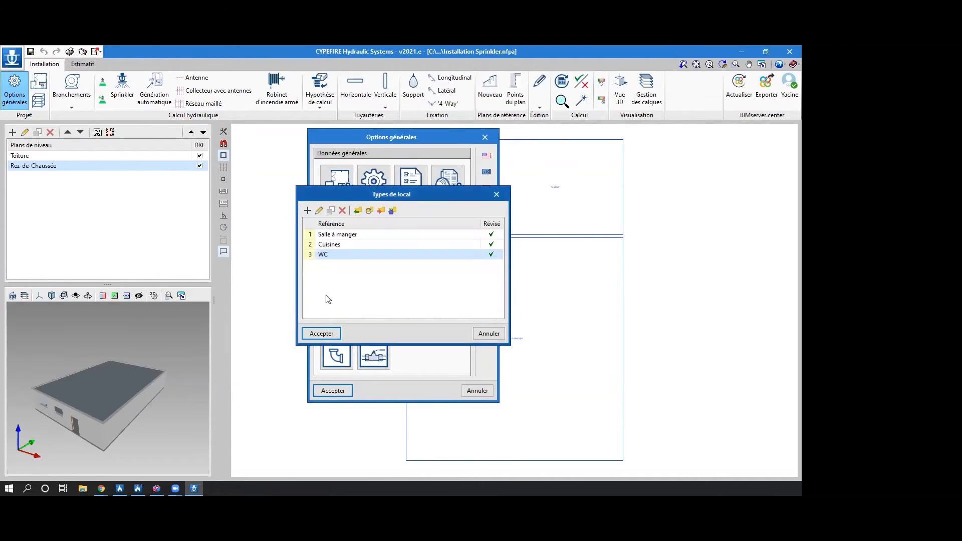
{"action": "left_click", "coordinate": [318, 334]}
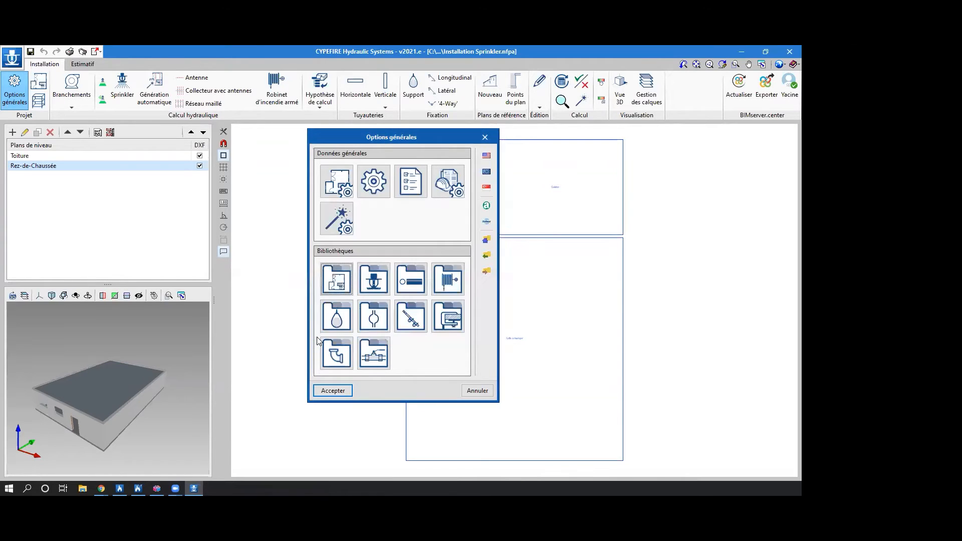
Add a sprinkler type to the library from the predefined Pendent sprinkler, K-80. Standard coverage.
{"action": "left_click", "coordinate": [373, 278]}
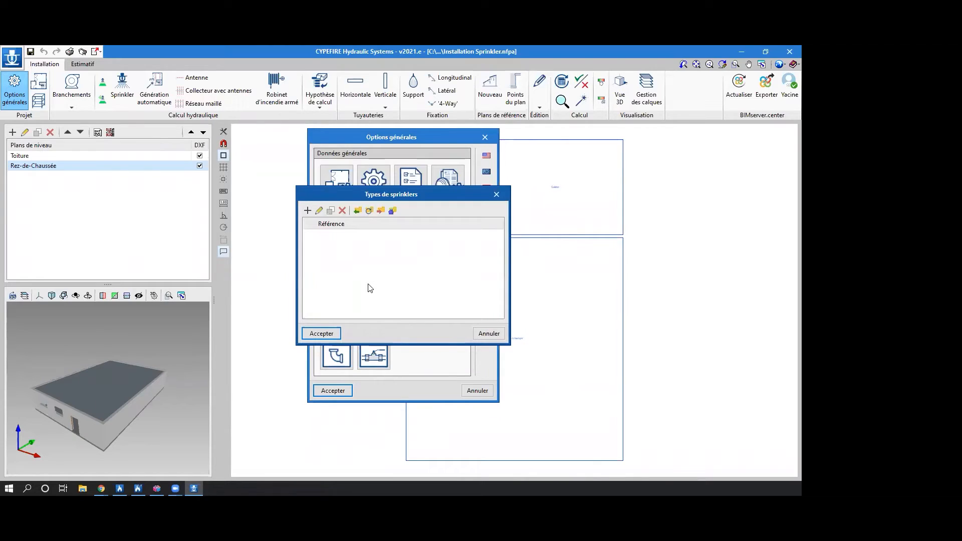
{"action": "left_click", "coordinate": [307, 211]}
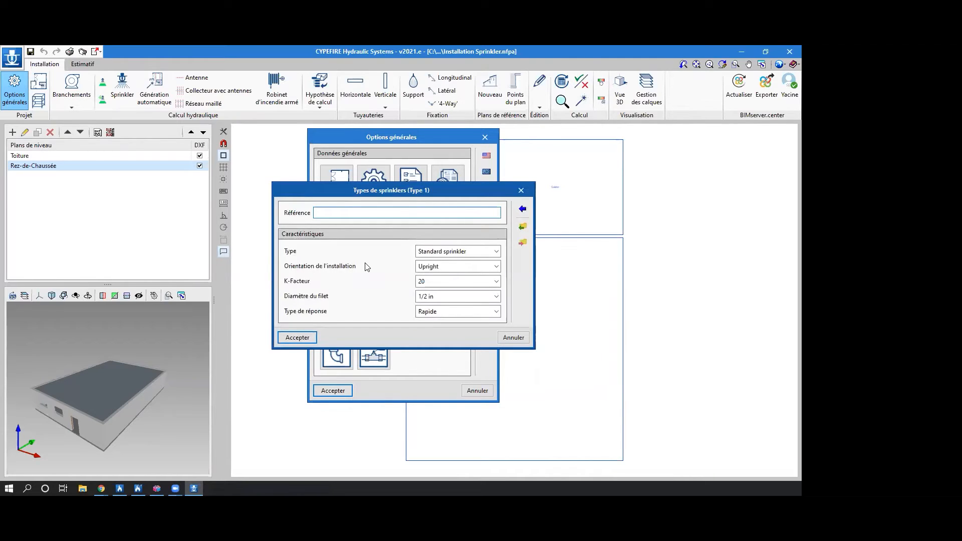
{"action": "left_click", "coordinate": [485, 268]}
{"action": "left_click", "coordinate": [485, 269]}
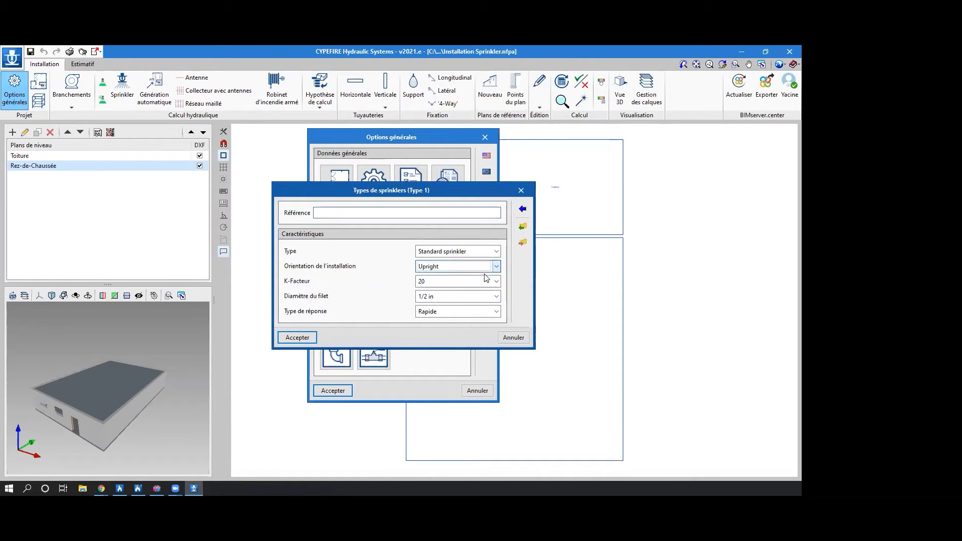
{"action": "left_click", "coordinate": [486, 282]}
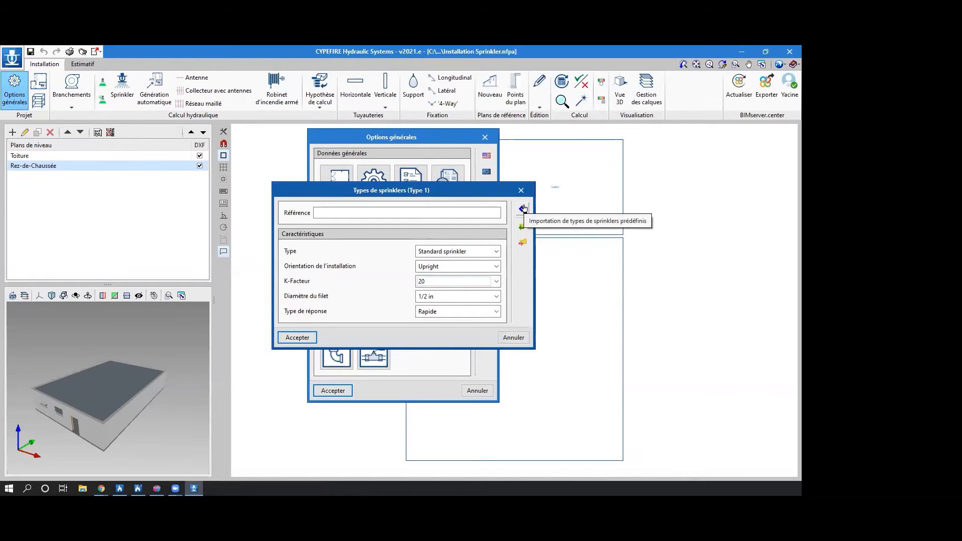
{"action": "left_click", "coordinate": [523, 208]}
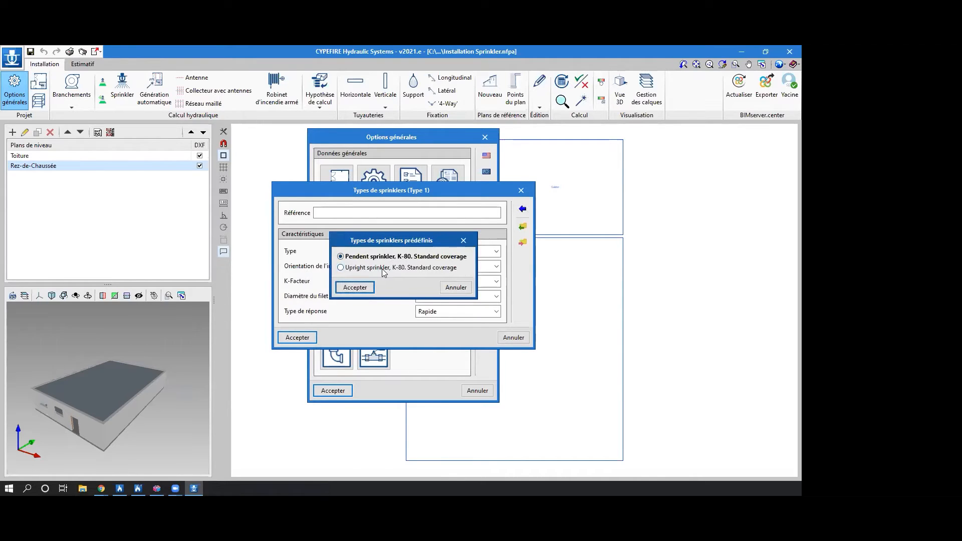
{"action": "left_click", "coordinate": [355, 287]}
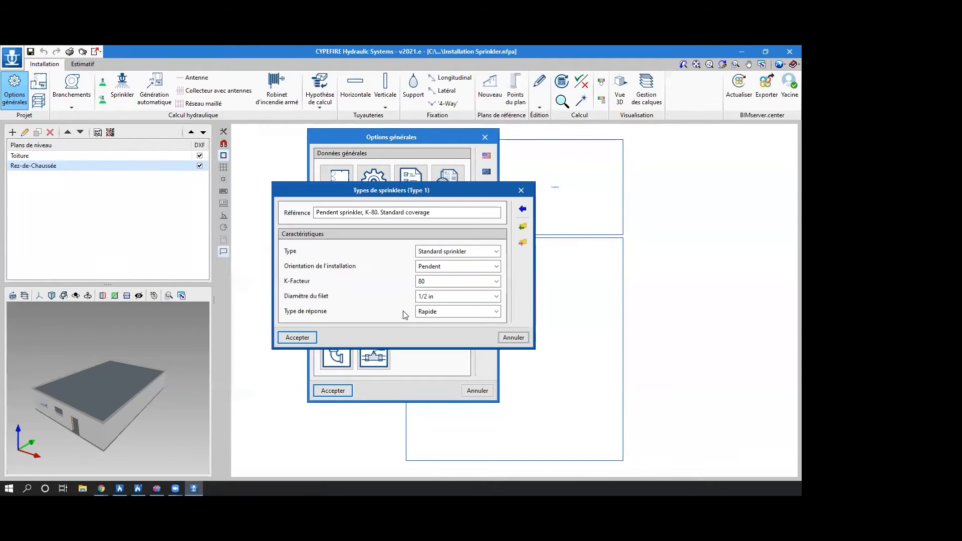
{"action": "left_click", "coordinate": [294, 336]}
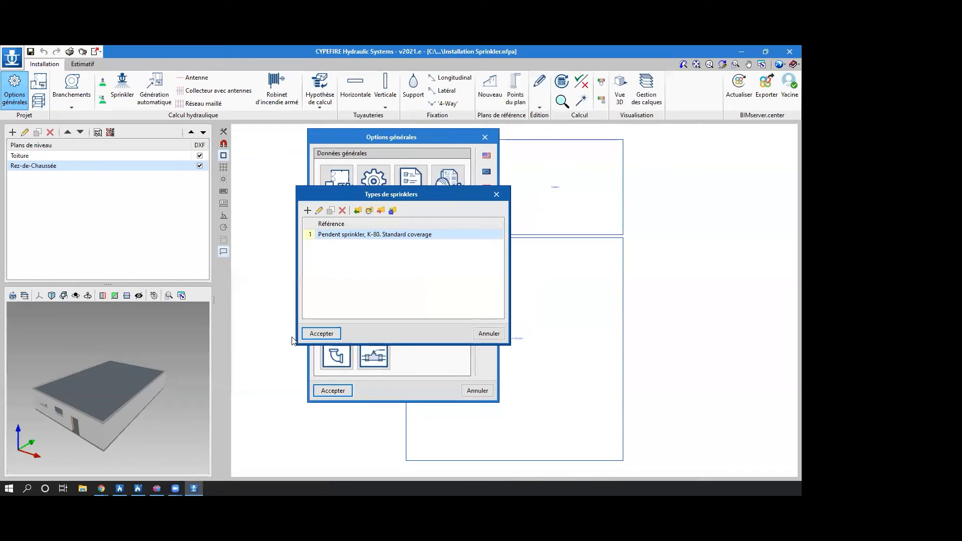
{"action": "left_click", "coordinate": [334, 333]}
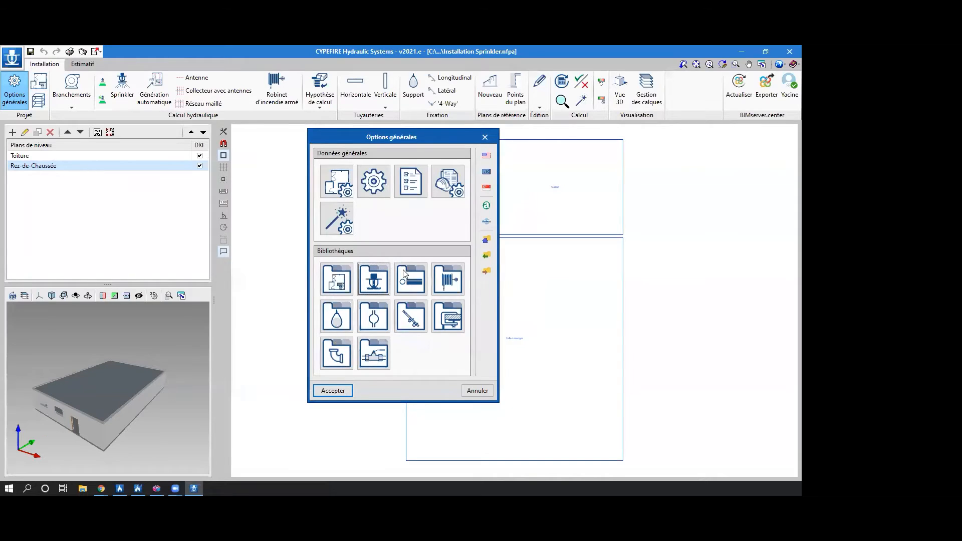
View the pipe catalogues and the predefined materials available for import, keeping the current catalogue selection.
{"action": "left_click", "coordinate": [409, 284]}
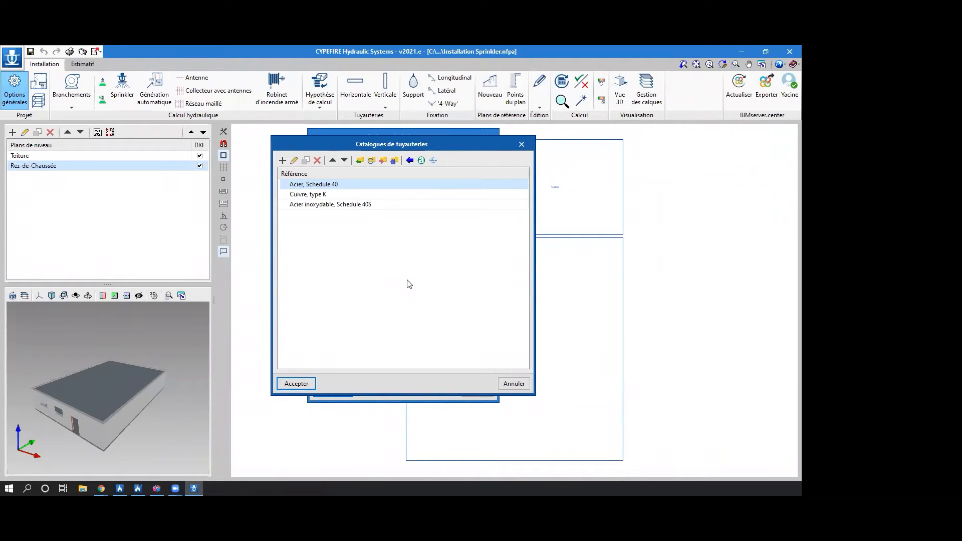
{"action": "left_click", "coordinate": [409, 161]}
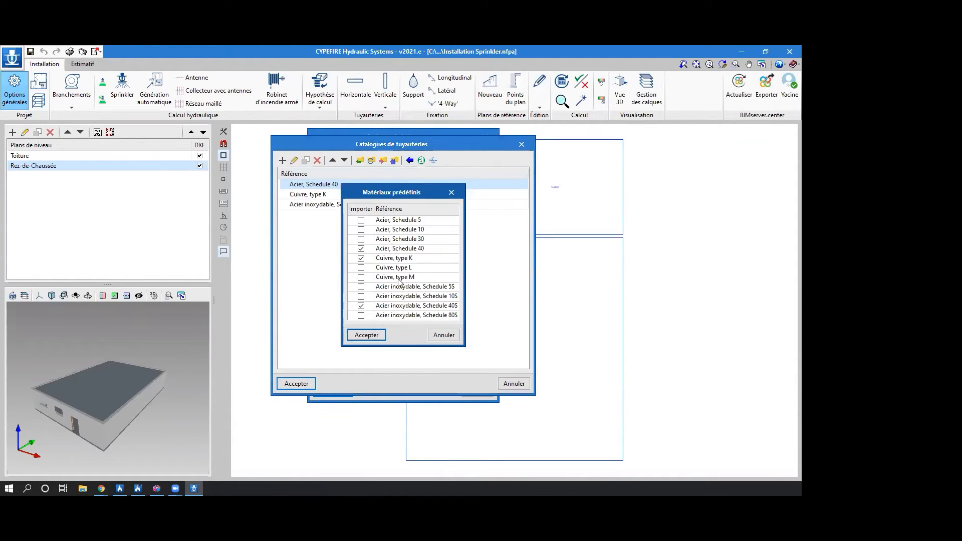
{"action": "left_click", "coordinate": [451, 193]}
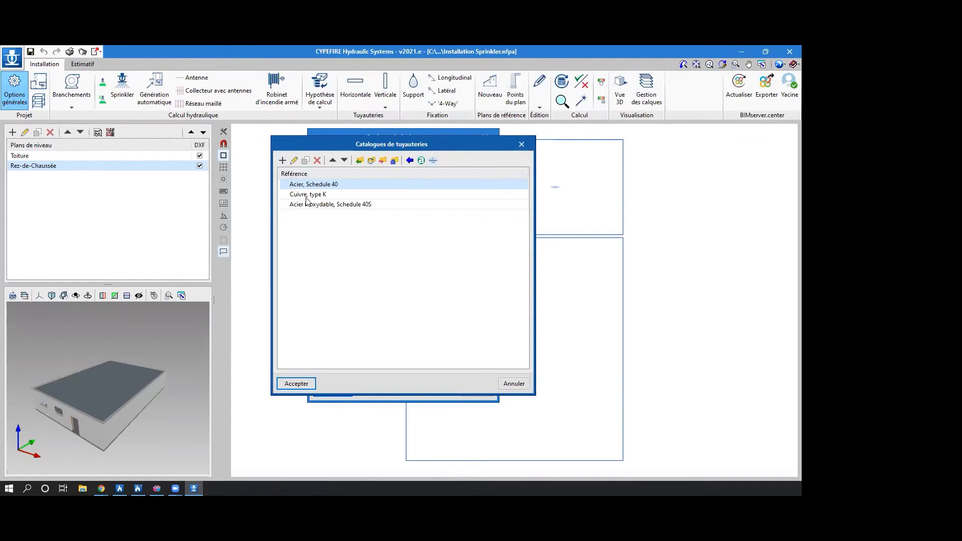
{"action": "left_click", "coordinate": [309, 383]}
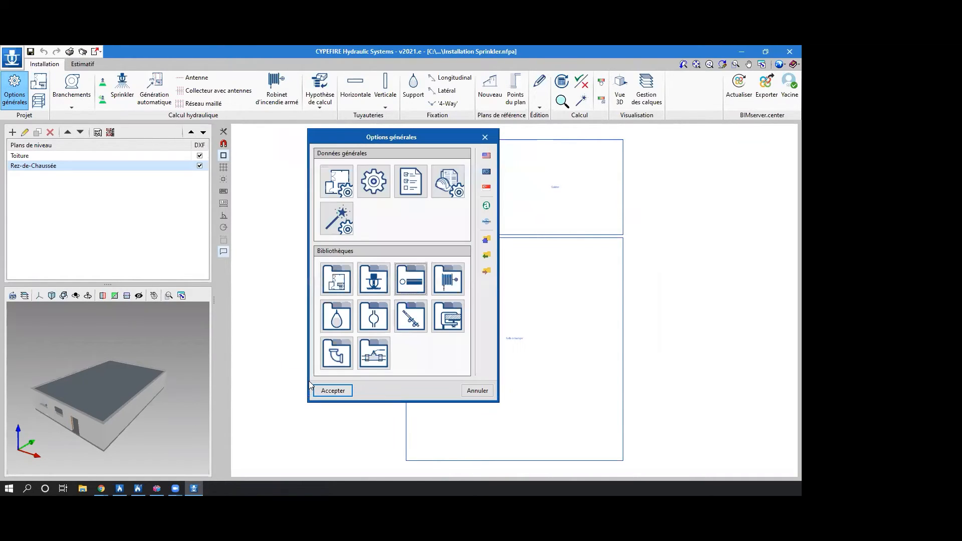
Add a fire hose reel type to the library from the predefined RIA (25 mm).
{"action": "left_click", "coordinate": [445, 291]}
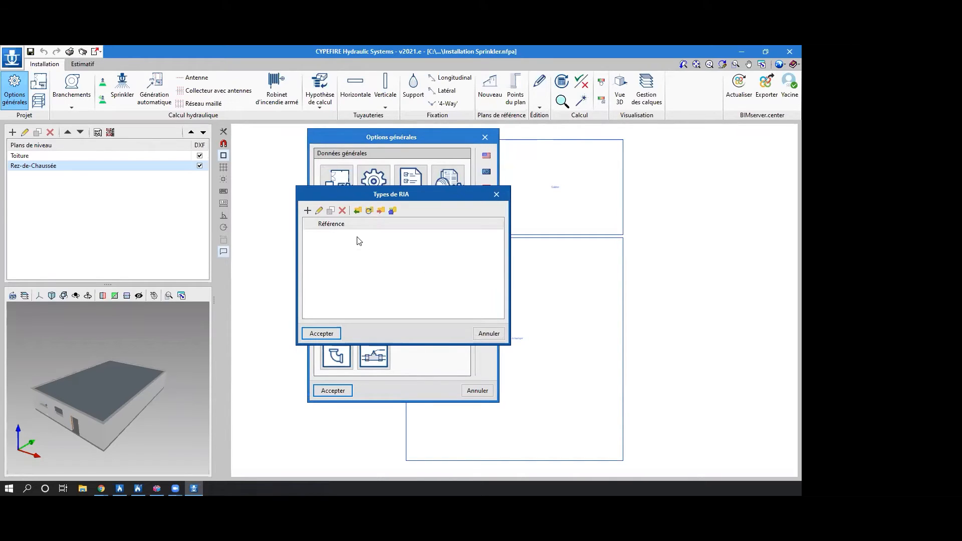
{"action": "left_click", "coordinate": [308, 211]}
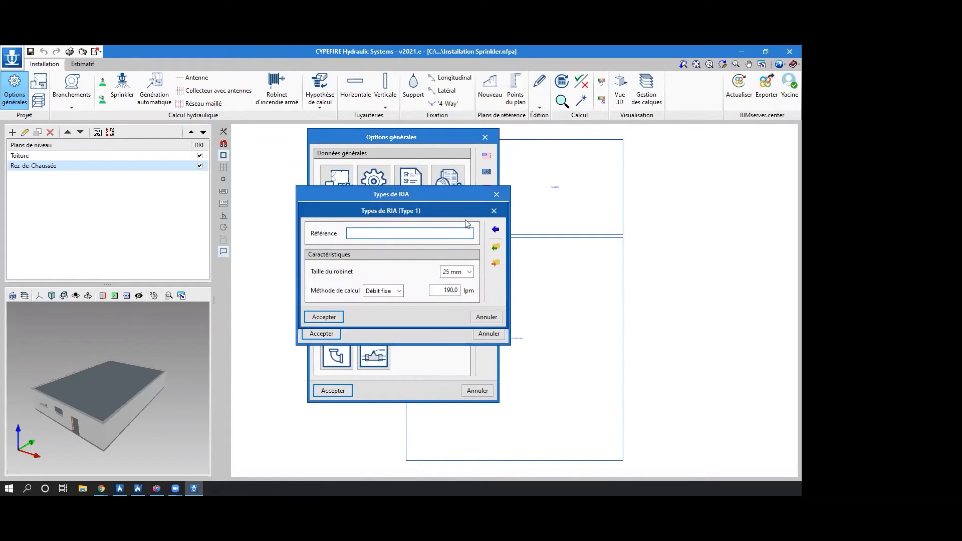
{"action": "left_click", "coordinate": [497, 234]}
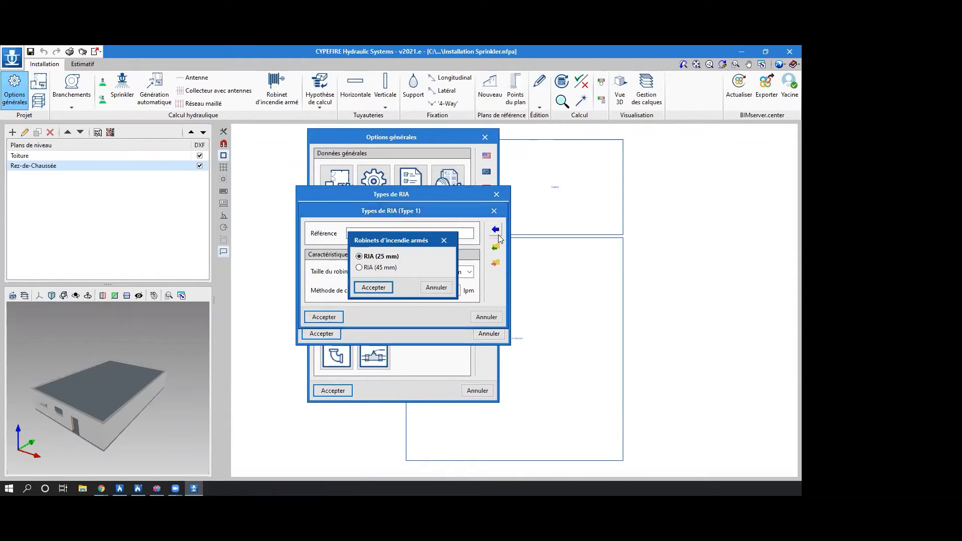
{"action": "left_click", "coordinate": [379, 286]}
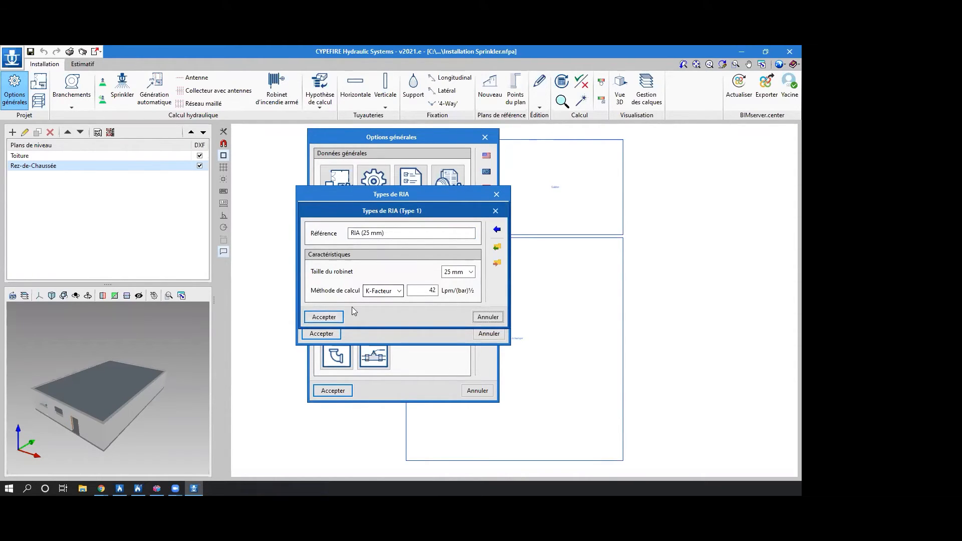
{"action": "left_click", "coordinate": [323, 321]}
{"action": "left_click", "coordinate": [330, 333]}
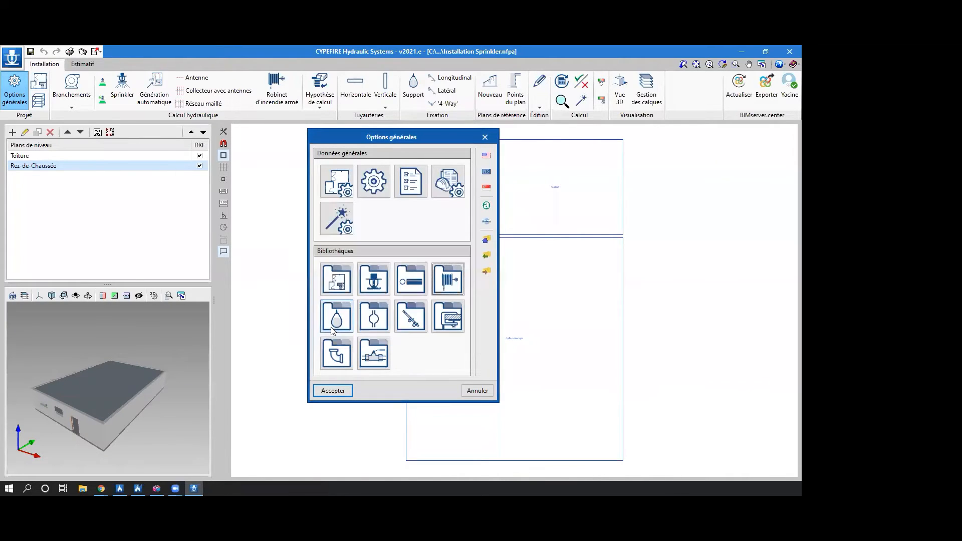
View the support catalogues and the neighbouring accessory libraries, leaving them unedited.
{"action": "left_click", "coordinate": [334, 317]}
{"action": "left_click", "coordinate": [334, 333]}
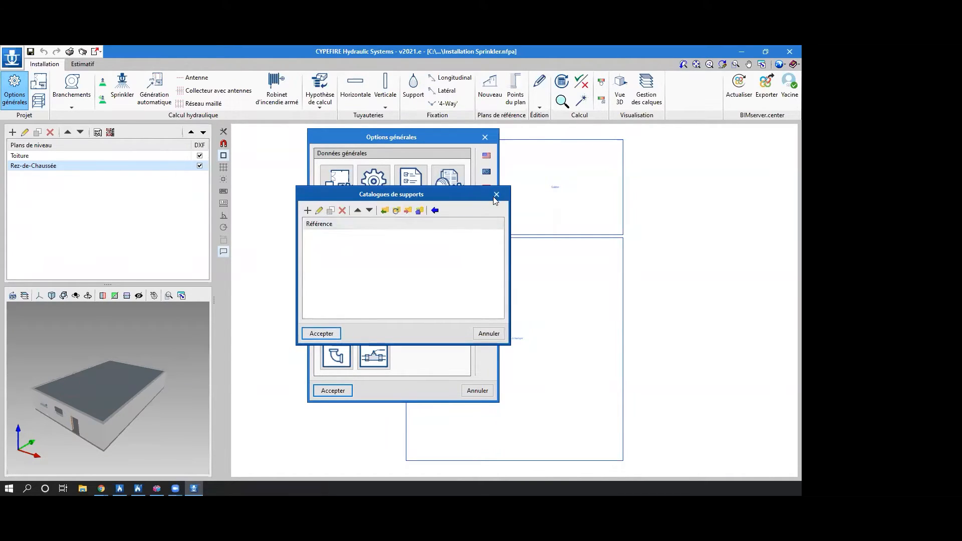
{"action": "left_click", "coordinate": [368, 326]}
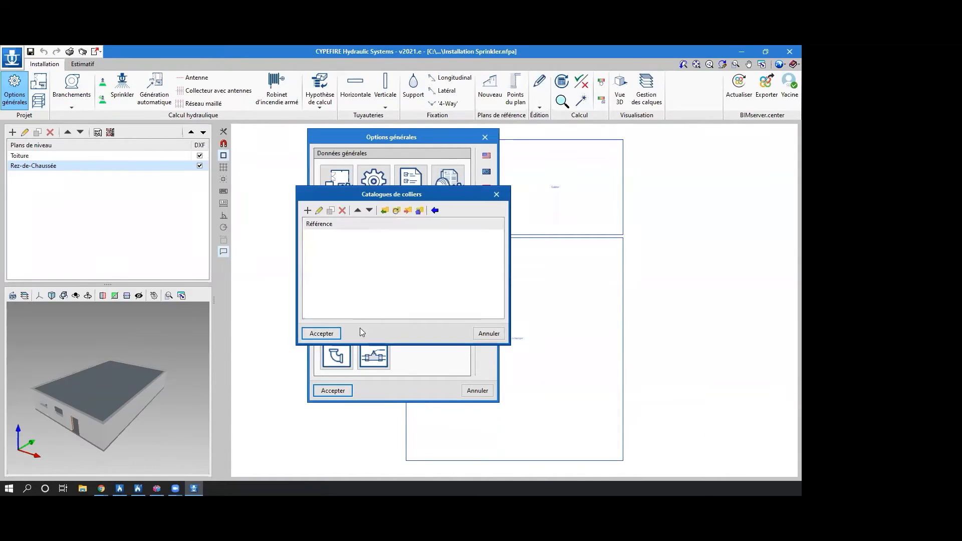
{"action": "left_click", "coordinate": [497, 195]}
{"action": "left_click", "coordinate": [417, 315]}
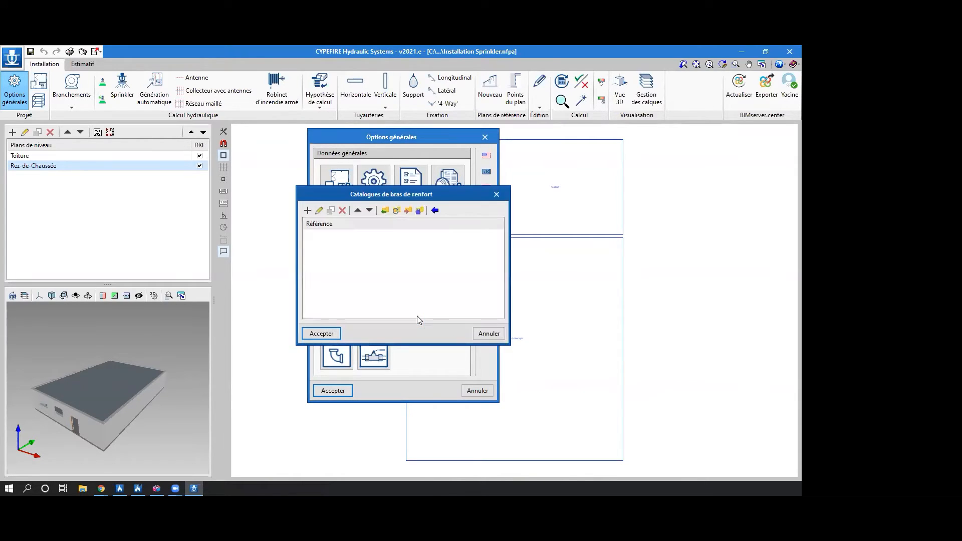
{"action": "left_click", "coordinate": [496, 194]}
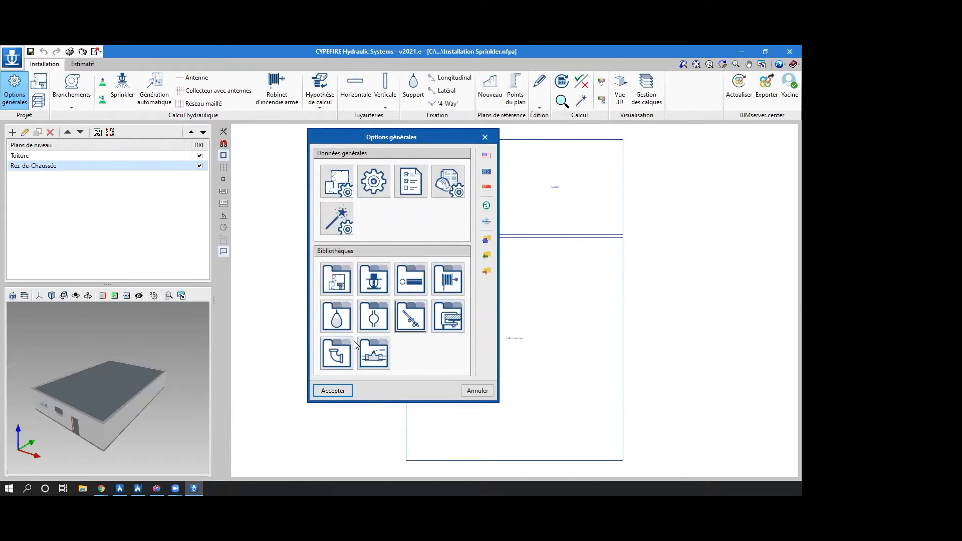
View the fittings library and its Couplage entry without editing it, and accept the general options.
{"action": "left_click", "coordinate": [338, 353]}
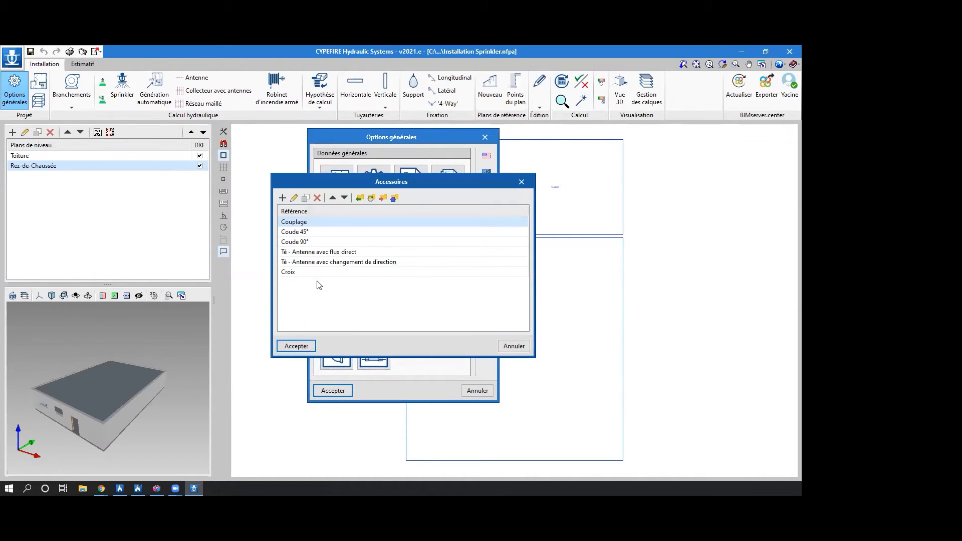
{"action": "left_click", "coordinate": [294, 198]}
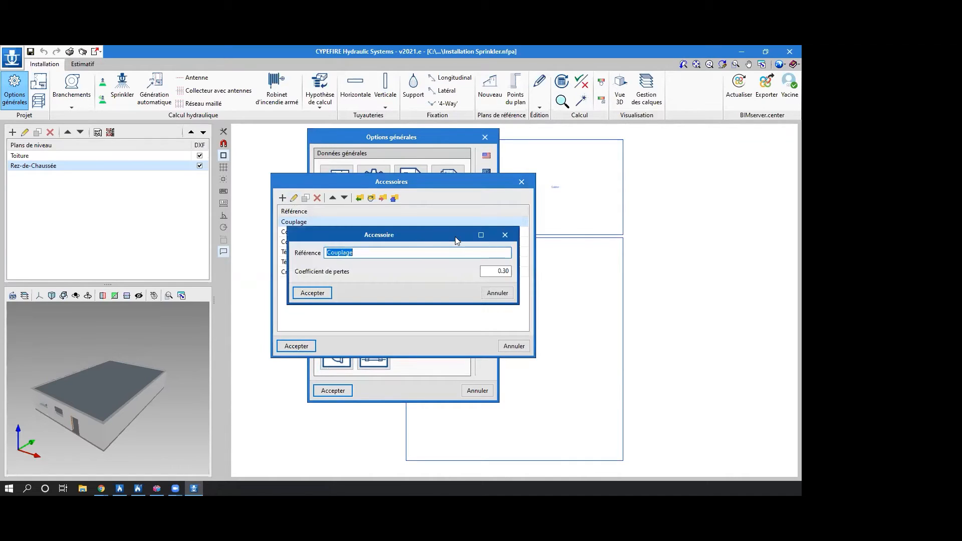
{"action": "left_click", "coordinate": [505, 235]}
{"action": "left_click", "coordinate": [285, 197]}
{"action": "left_click", "coordinate": [505, 234]}
{"action": "left_click", "coordinate": [522, 182]}
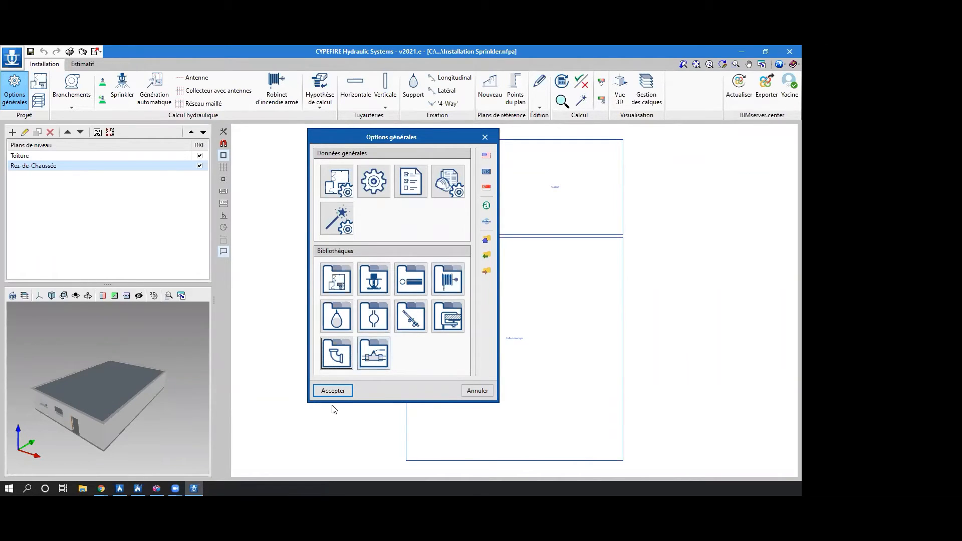
{"action": "left_click", "coordinate": [333, 391]}
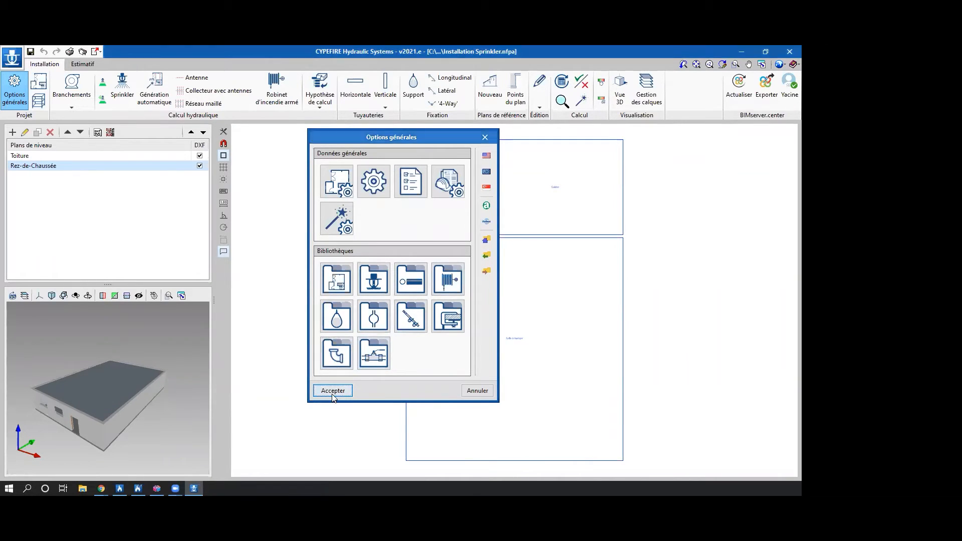
View the settings for a new room and a new storage rack without creating either.
{"action": "left_click", "coordinate": [44, 83]}
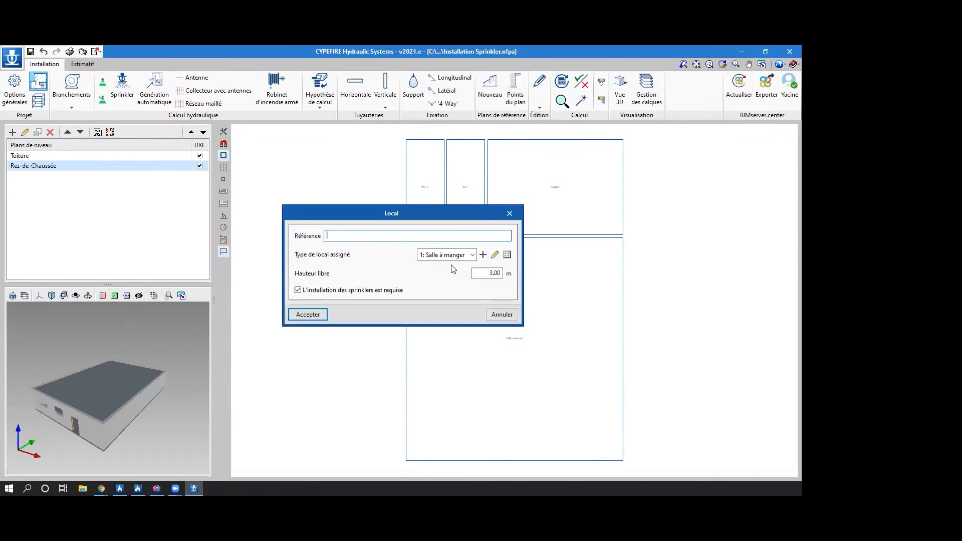
{"action": "left_click", "coordinate": [509, 216]}
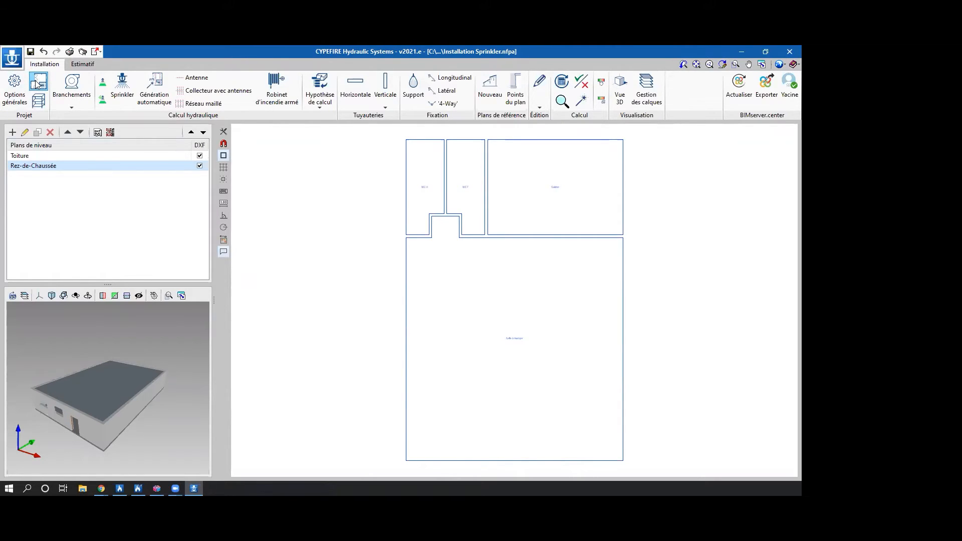
{"action": "left_click", "coordinate": [41, 106]}
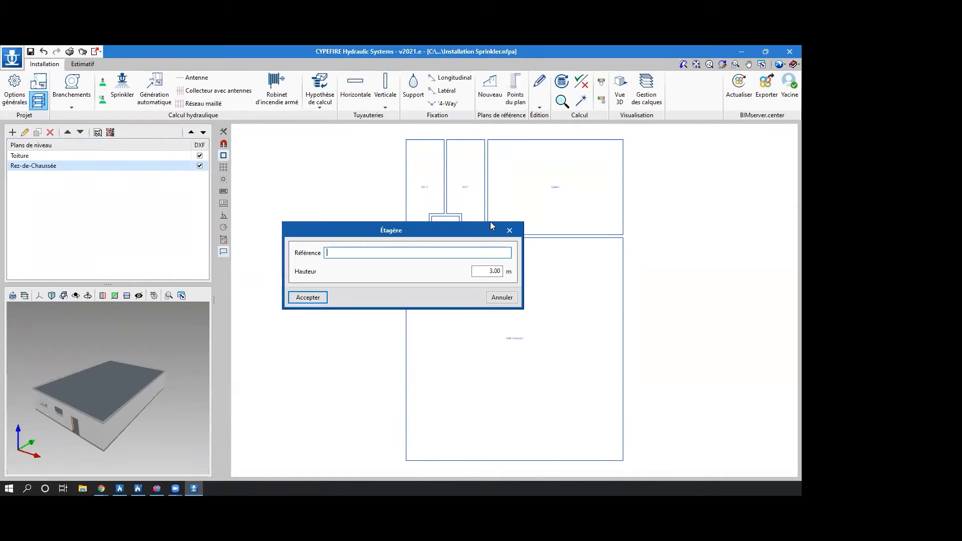
{"action": "left_click", "coordinate": [517, 235]}
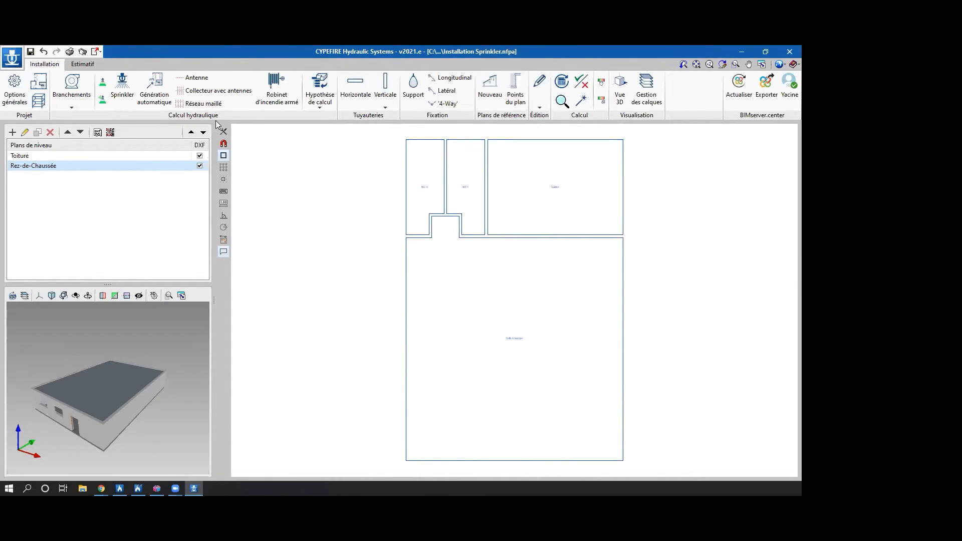
Configure a public network connection with reference BRP, the Acier, Schedule 40 pipe catalogue and diameter Ø4 (100 mm).
{"action": "scroll", "coordinate": [277, 141], "scroll_direction": "down", "scroll_amount": 1}
{"action": "middle_click_drag", "start_coordinate": [379, 214], "coordinate": [443, 235]}
{"action": "scroll", "coordinate": [404, 233], "scroll_direction": "down", "scroll_amount": 1}
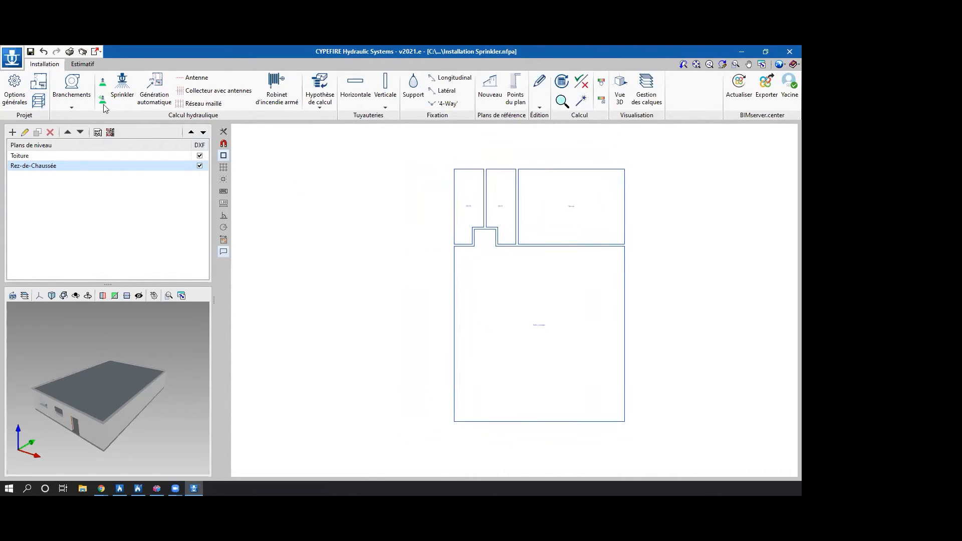
{"action": "left_click", "coordinate": [87, 106]}
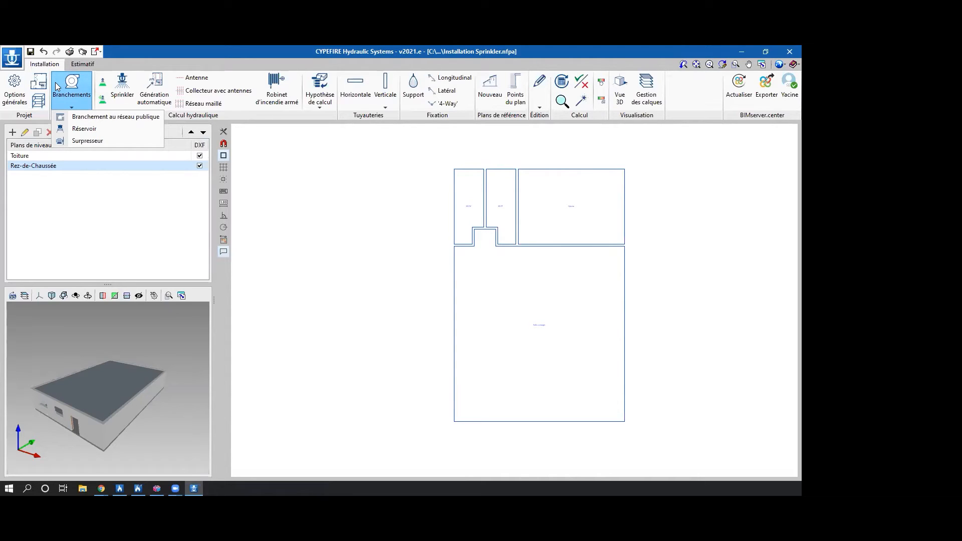
{"action": "left_click", "coordinate": [82, 117]}
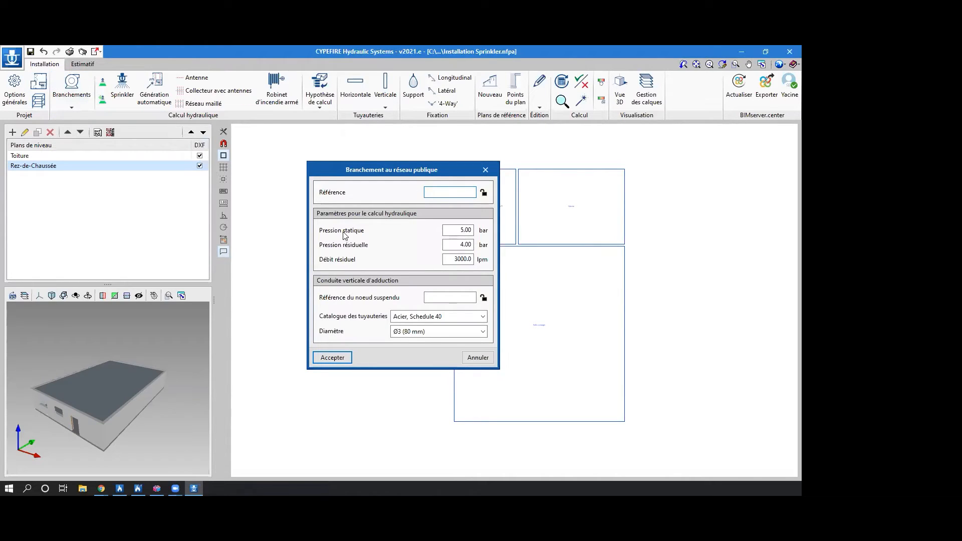
{"action": "type", "text": "BRP"}
{"action": "left_click", "coordinate": [458, 318]}
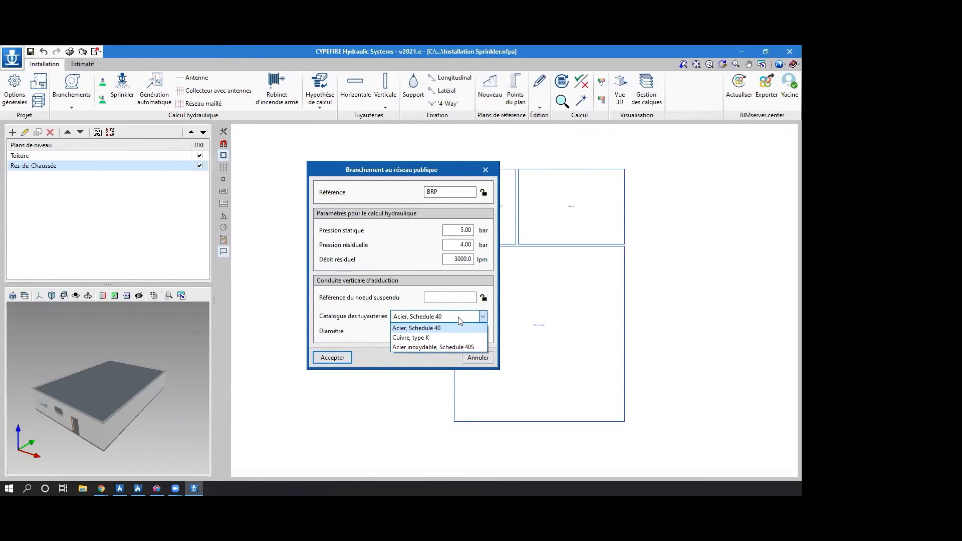
{"action": "left_click", "coordinate": [460, 321]}
{"action": "left_click", "coordinate": [429, 332]}
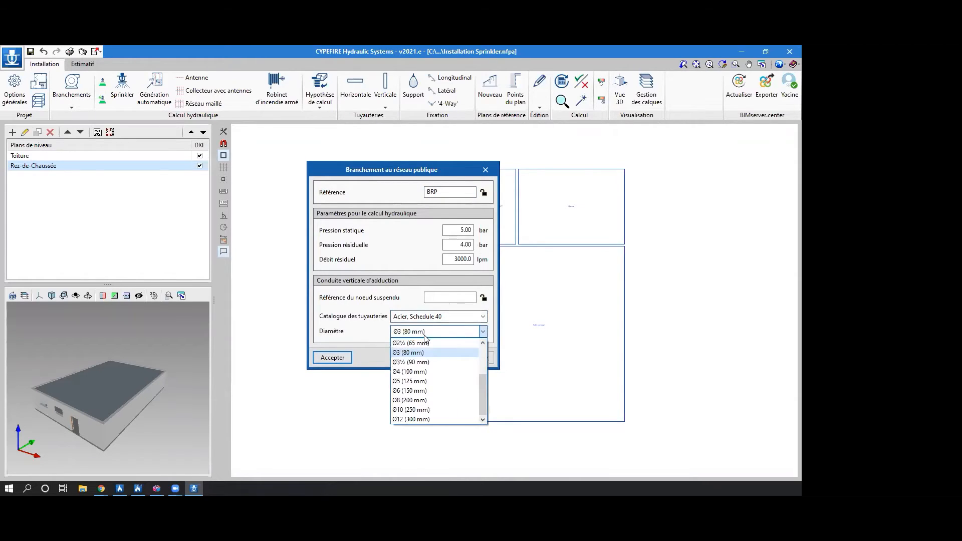
{"action": "left_click", "coordinate": [432, 373]}
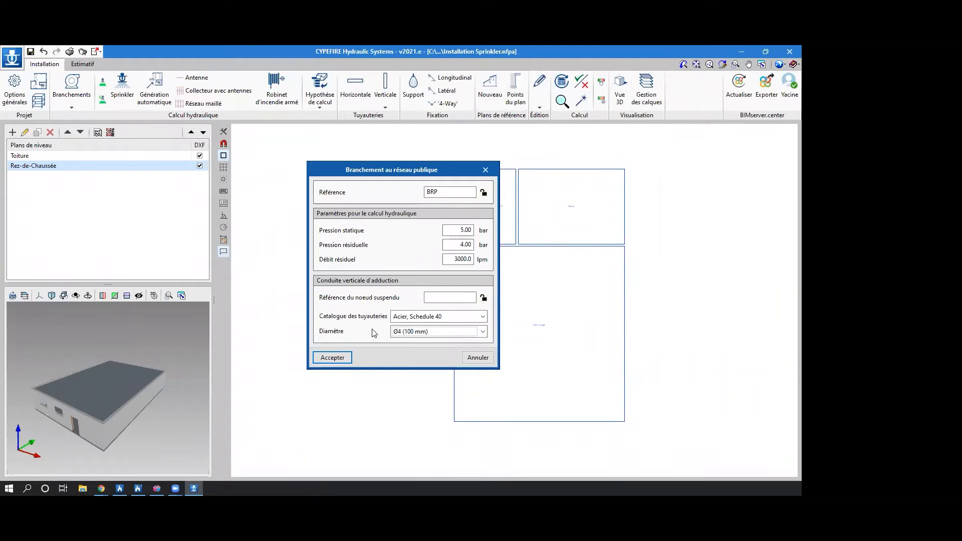
{"action": "left_click", "coordinate": [344, 357]}
Place the public network connection outside the building, west of the dining room, at about (-10.00, 8.93) m.
{"action": "scroll", "coordinate": [354, 310], "scroll_direction": "up", "scroll_amount": 2}
{"action": "middle_click_drag", "start_coordinate": [355, 309], "coordinate": [388, 292]}
{"action": "scroll", "coordinate": [387, 340], "scroll_direction": "down", "scroll_amount": 1}
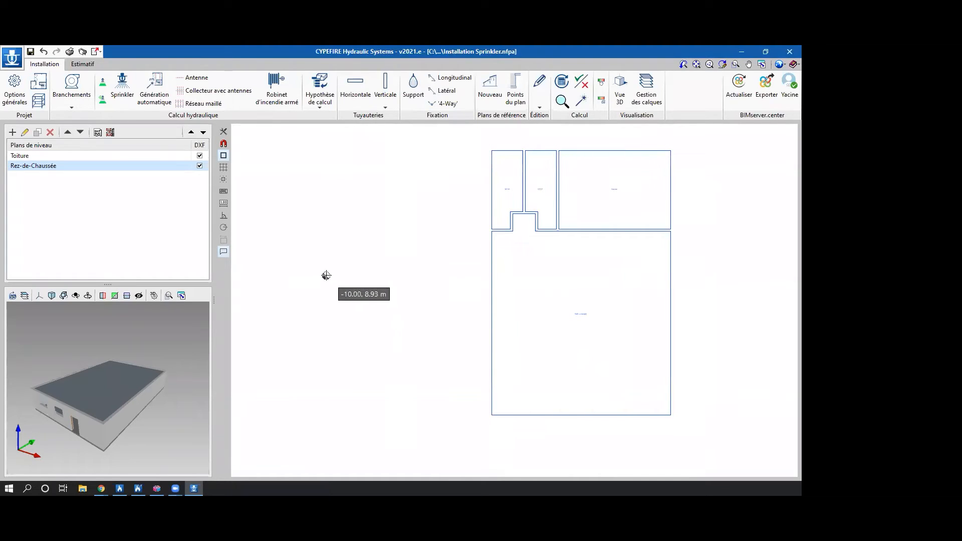
{"action": "left_click", "coordinate": [326, 275]}
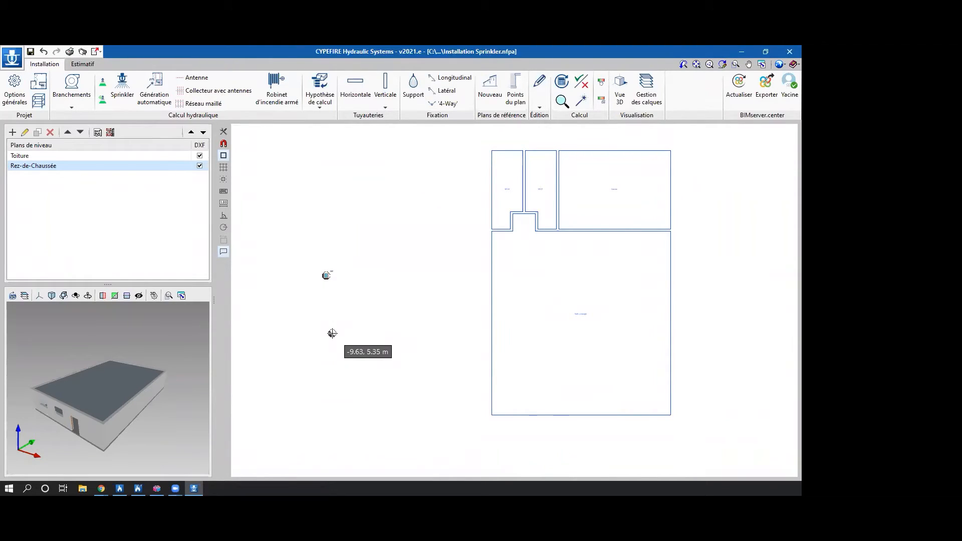
{"action": "right_click", "coordinate": [332, 333]}
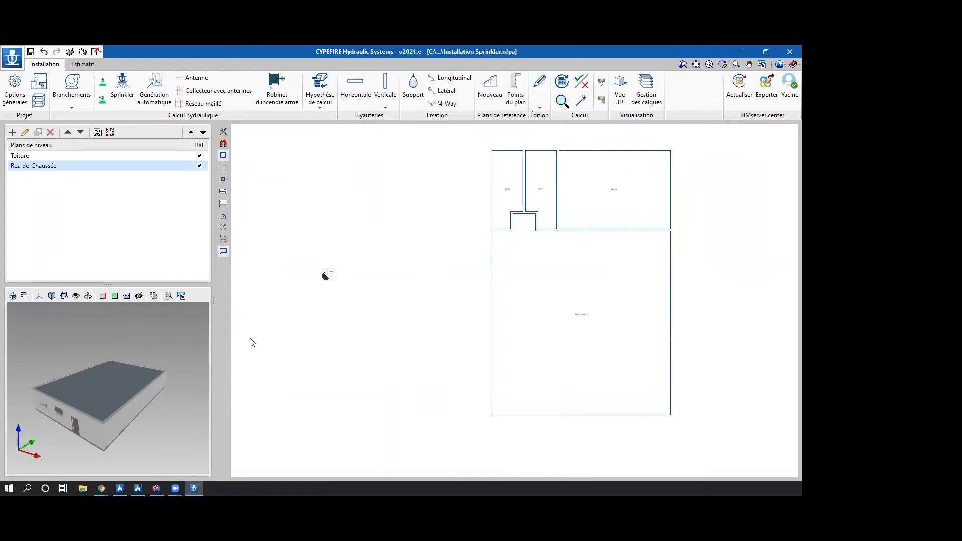
Configure a new sprinkler with reference SP1, keeping the K-80 pendent standard coverage type and the Risques Faibles verification.
{"action": "left_click", "coordinate": [118, 88]}
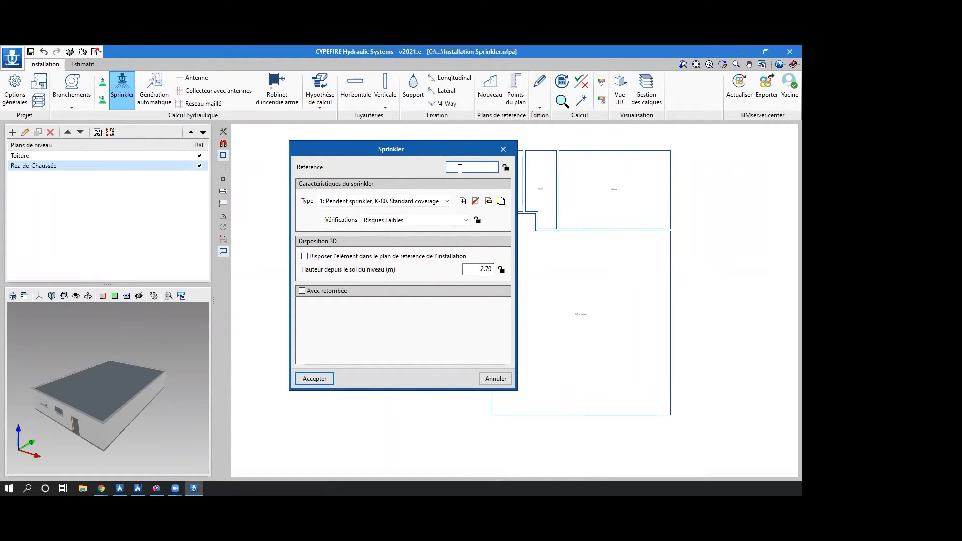
{"action": "type", "text": "SP1"}
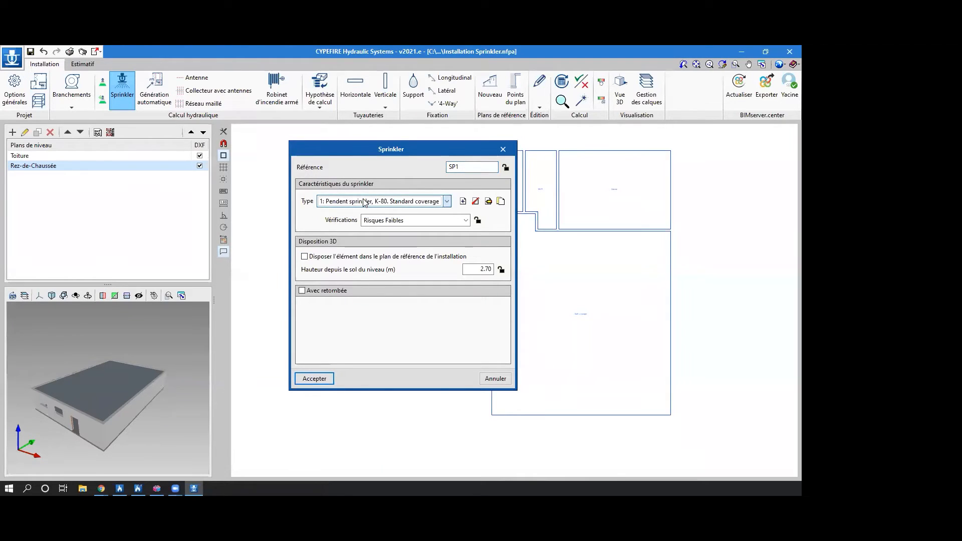
{"action": "left_click", "coordinate": [400, 220]}
{"action": "left_click", "coordinate": [401, 220]}
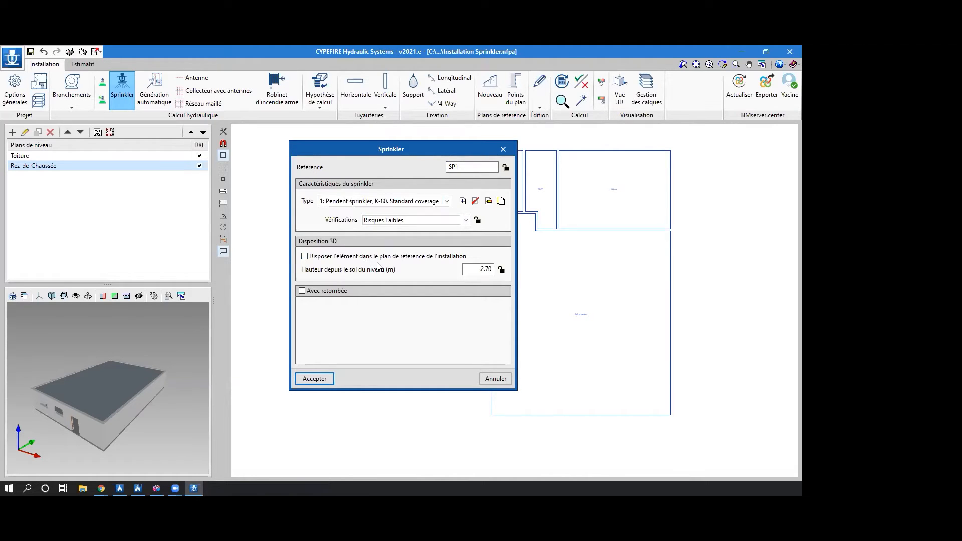
{"action": "left_click", "coordinate": [334, 293]}
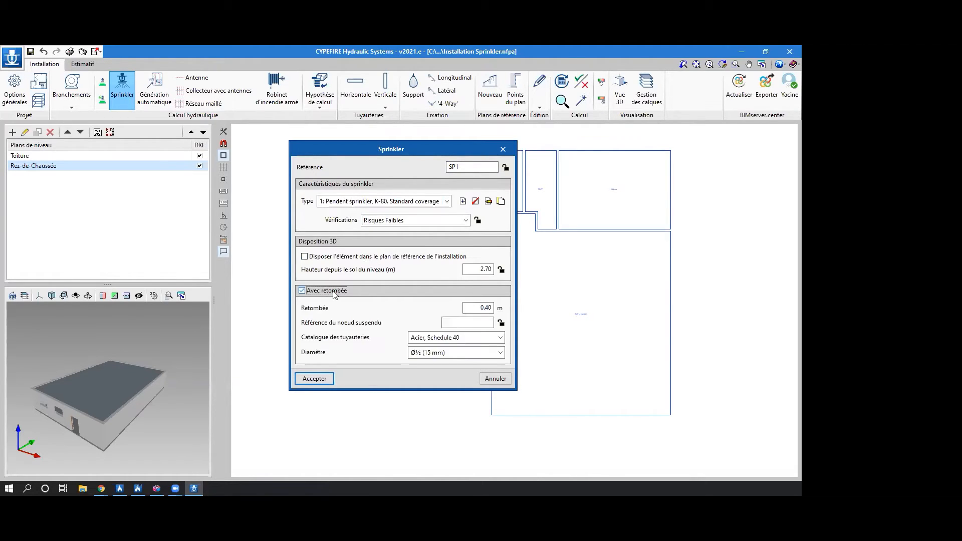
{"action": "left_click", "coordinate": [334, 294]}
{"action": "left_click", "coordinate": [315, 379]}
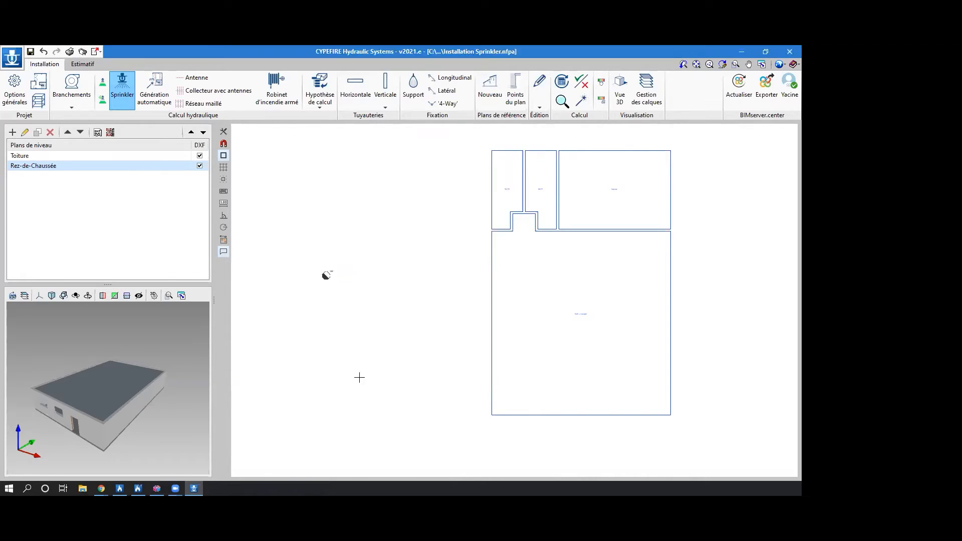
Place sprinkler SP1 in the empty area outside the building, near the public network connection, and end the placement.
{"action": "scroll", "coordinate": [371, 233], "scroll_direction": "up", "scroll_amount": 1}
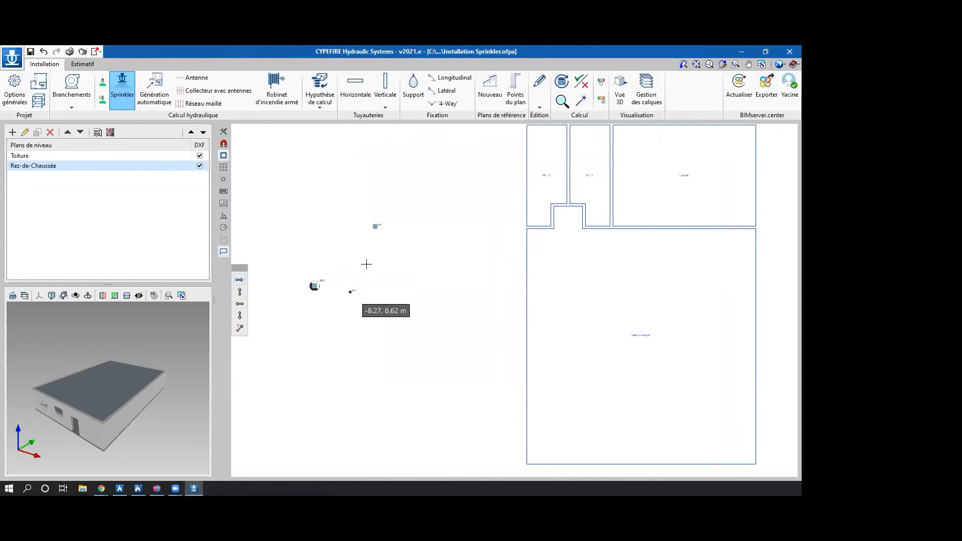
{"action": "scroll", "coordinate": [373, 227], "scroll_direction": "up", "scroll_amount": 4}
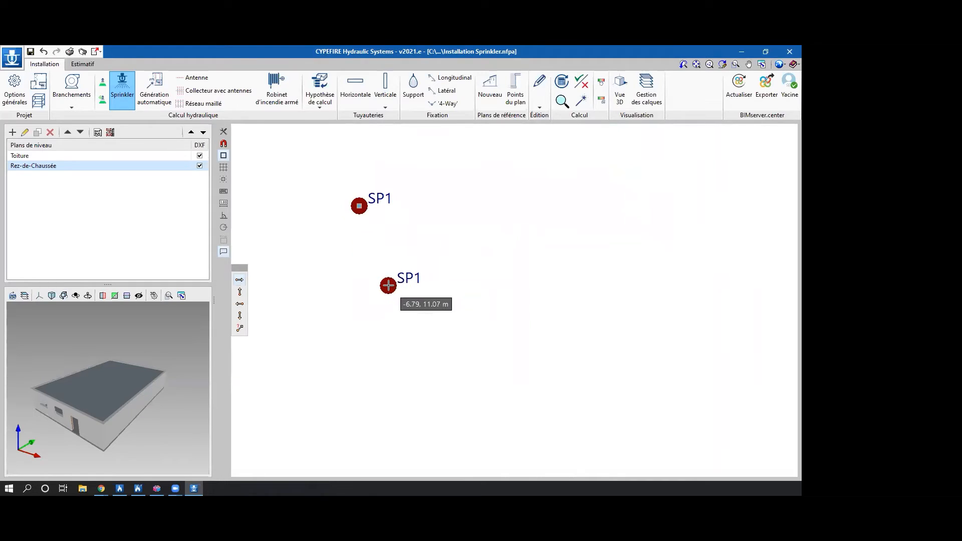
{"action": "right_click", "coordinate": [389, 281]}
{"action": "left_click", "coordinate": [503, 155]}
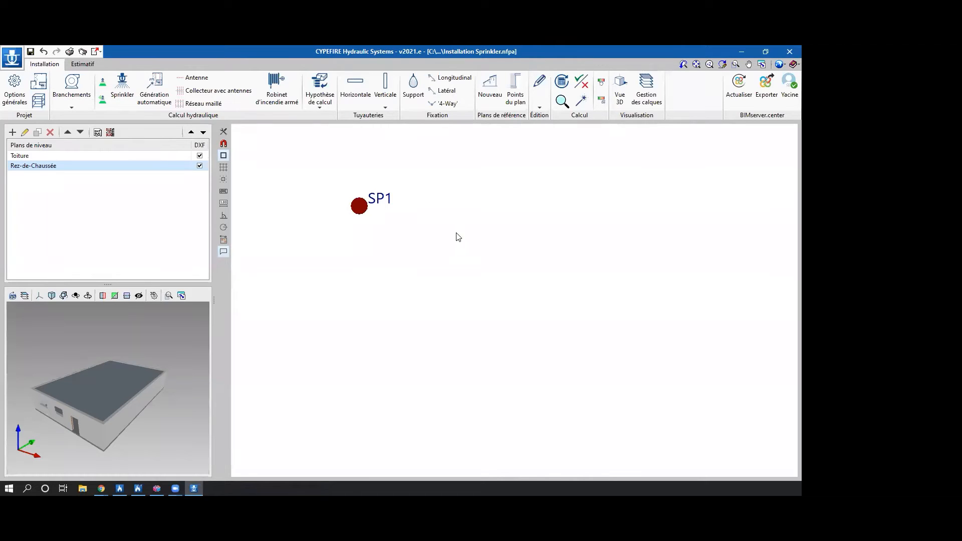
Draw a new rectangular protected zone enclosing sprinkler SP1.
{"action": "left_click", "coordinate": [103, 86]}
{"action": "left_click", "coordinate": [310, 169]}
{"action": "left_click", "coordinate": [426, 168]}
{"action": "left_click", "coordinate": [426, 279]}
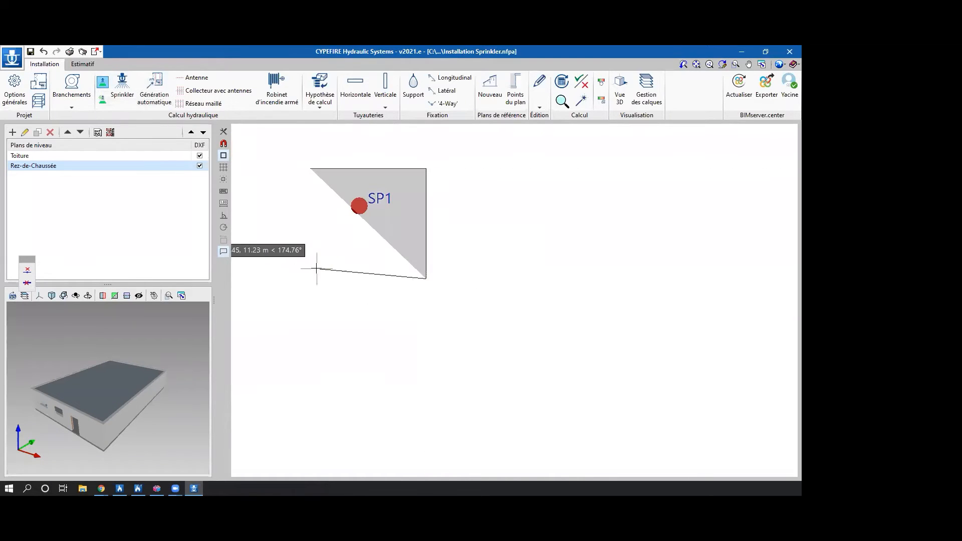
{"action": "left_click", "coordinate": [310, 278]}
{"action": "right_click", "coordinate": [311, 278]}
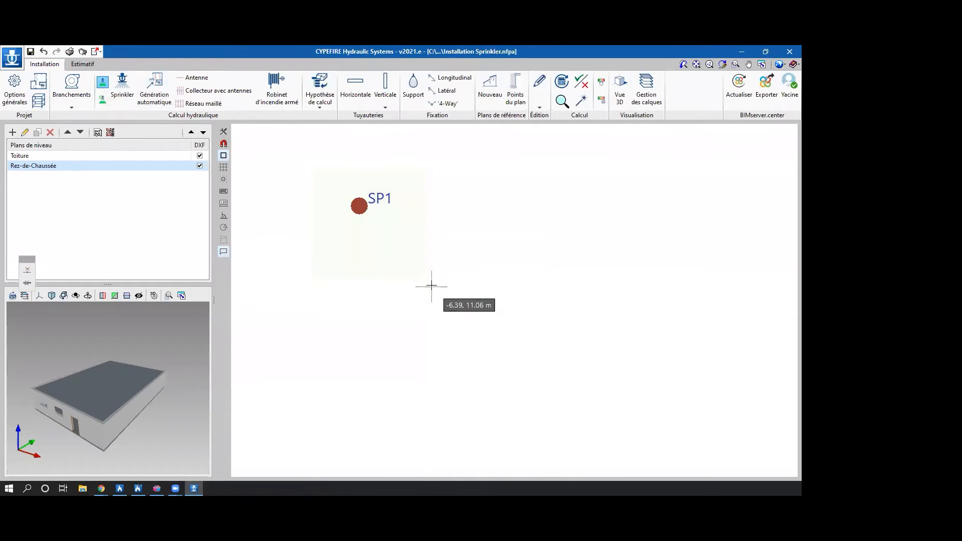
Change the drawing area's background colour to black.
{"action": "left_click", "coordinate": [780, 65]}
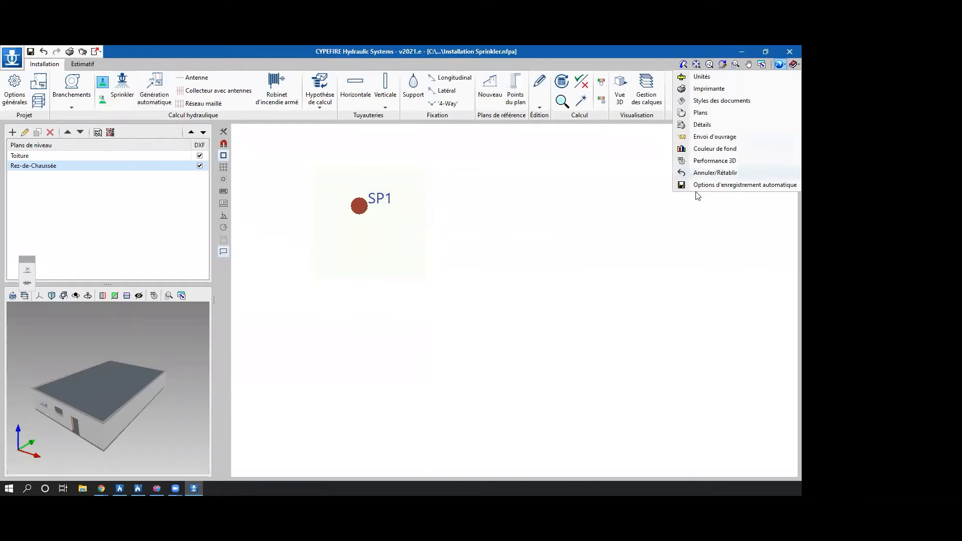
{"action": "left_click", "coordinate": [696, 149]}
{"action": "left_click", "coordinate": [417, 265]}
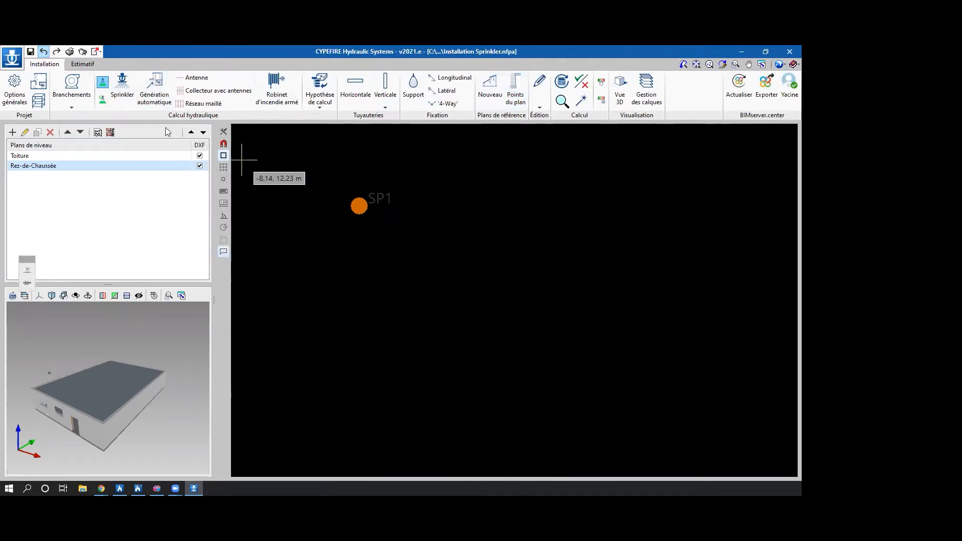
Generate a circular protected zone with a 1.50 m radius around sprinkler SP1 and end the command.
{"action": "left_click", "coordinate": [103, 101]}
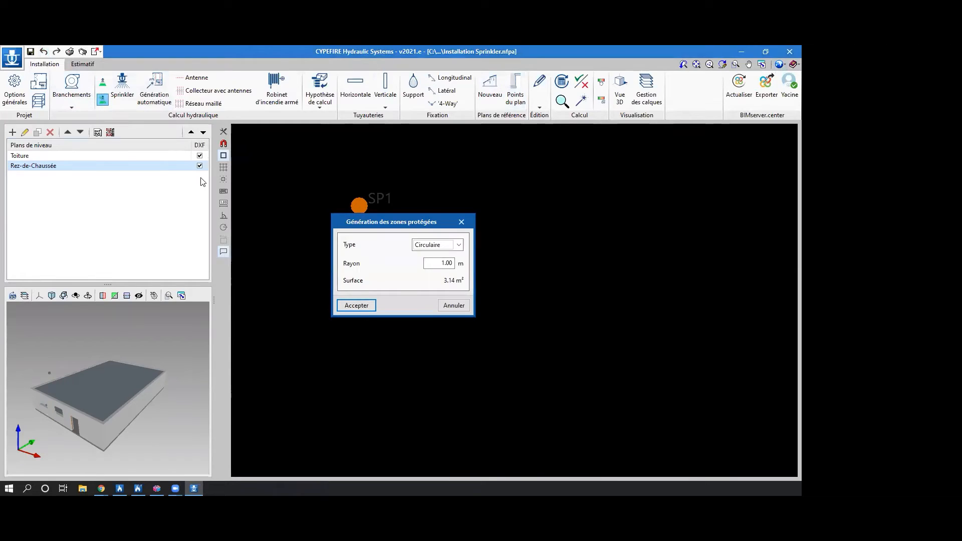
{"action": "left_click", "coordinate": [447, 245]}
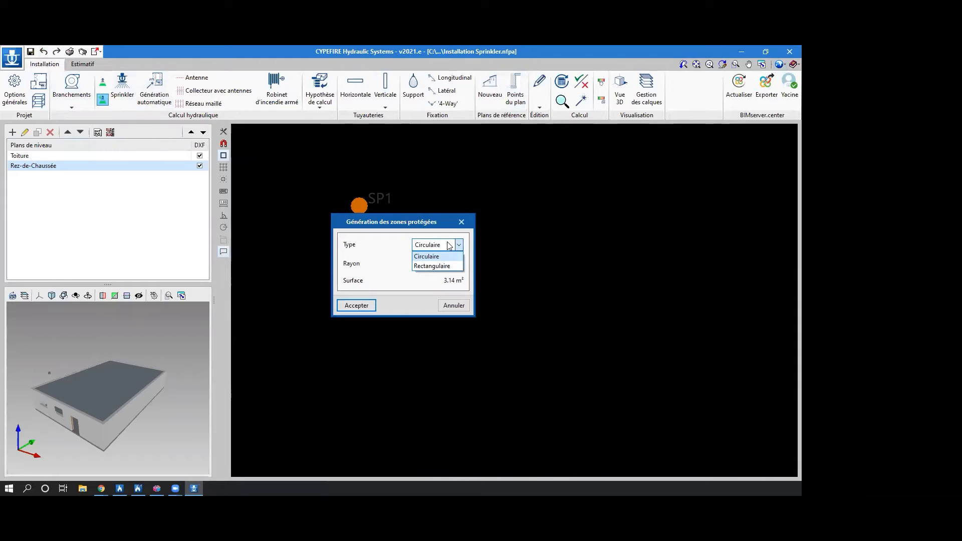
{"action": "left_click", "coordinate": [427, 256]}
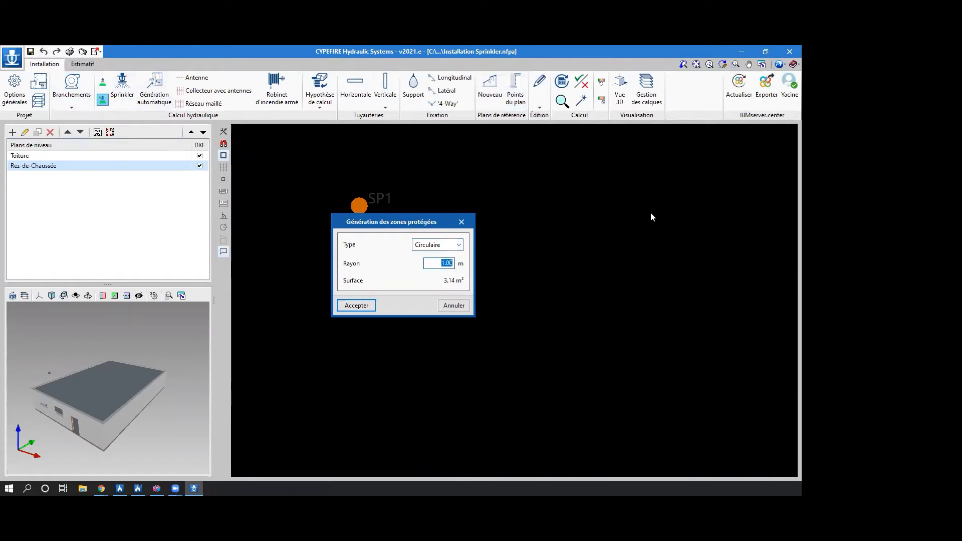
{"action": "type", "text": "2"}
{"action": "key", "text": "BackSpace"}
{"action": "type", "text": "1.50"}
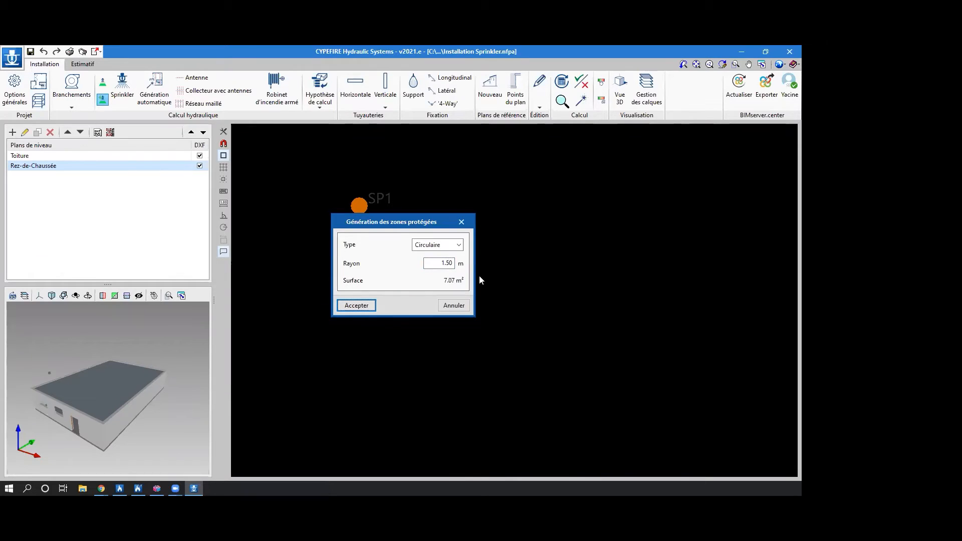
{"action": "left_click", "coordinate": [356, 305]}
{"action": "left_click", "coordinate": [357, 205]}
{"action": "right_click", "coordinate": [358, 206]}
Delete the circular protected zone and sprinkler SP1 outside the building, and close the editing tools.
{"action": "scroll", "coordinate": [432, 237], "scroll_direction": "down", "scroll_amount": 2}
{"action": "middle_click_drag", "start_coordinate": [450, 239], "coordinate": [513, 329]}
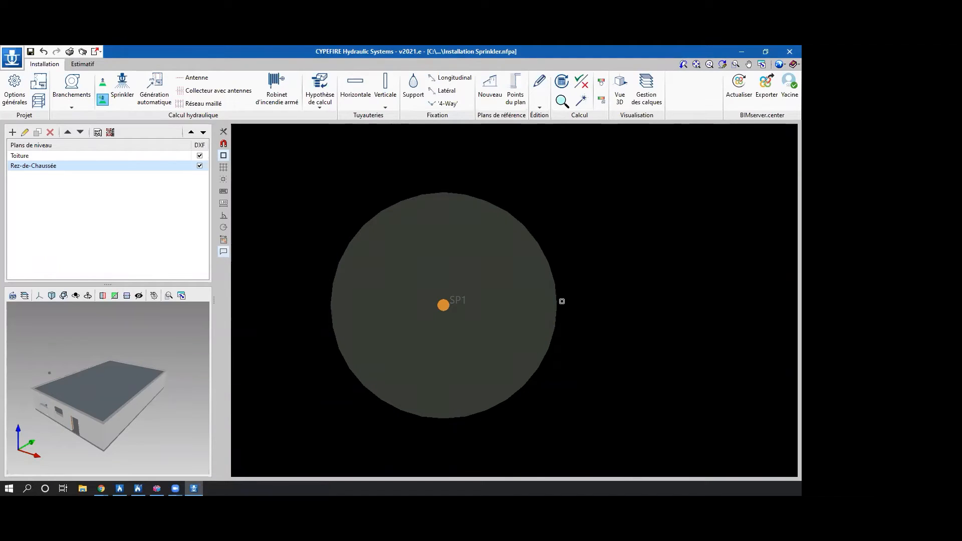
{"action": "scroll", "coordinate": [459, 262], "scroll_direction": "down", "scroll_amount": 2}
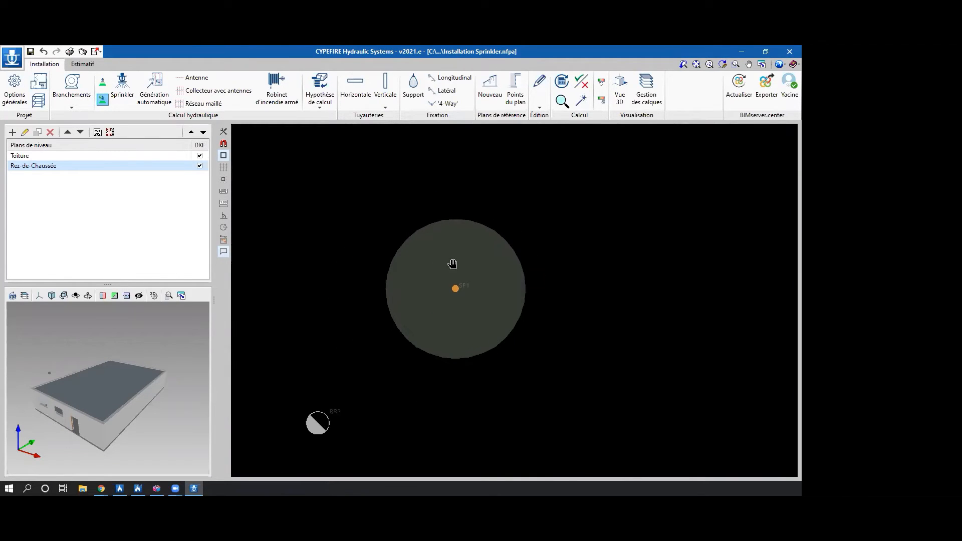
{"action": "middle_click_drag", "start_coordinate": [459, 262], "coordinate": [425, 264]}
{"action": "scroll", "coordinate": [389, 219], "scroll_direction": "down", "scroll_amount": 2}
{"action": "mouse_move", "coordinate": [474, 207]}
{"action": "middle_mouse_down"}
{"action": "mouse_move", "coordinate": [412, 219]}
{"action": "mouse_move", "coordinate": [476, 213]}
{"action": "middle_mouse_up"}
{"action": "scroll", "coordinate": [413, 219], "scroll_direction": "down", "scroll_amount": 1}
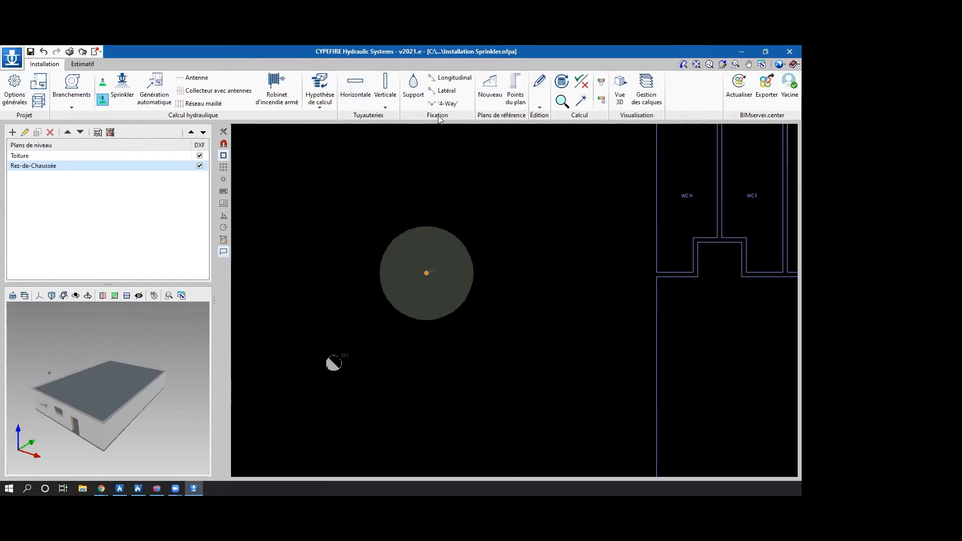
{"action": "left_click", "coordinate": [538, 86]}
{"action": "left_click", "coordinate": [577, 144]}
{"action": "left_click", "coordinate": [431, 241]}
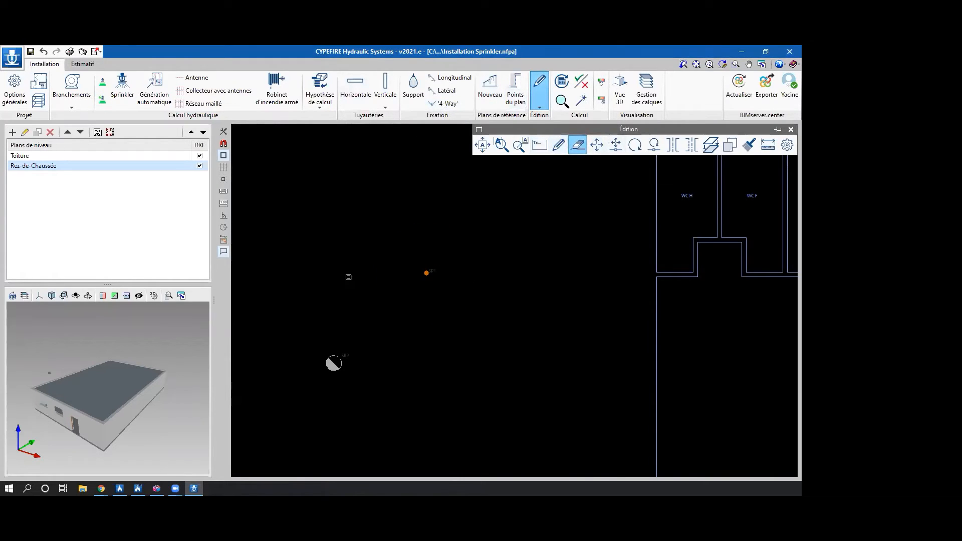
{"action": "left_click", "coordinate": [426, 273]}
{"action": "left_click", "coordinate": [790, 129]}
Set the drawing area's background colour to white.
{"action": "scroll", "coordinate": [660, 299], "scroll_direction": "down", "scroll_amount": 2}
{"action": "middle_click_drag", "start_coordinate": [660, 299], "coordinate": [412, 259]}
{"action": "left_click", "coordinate": [782, 64]}
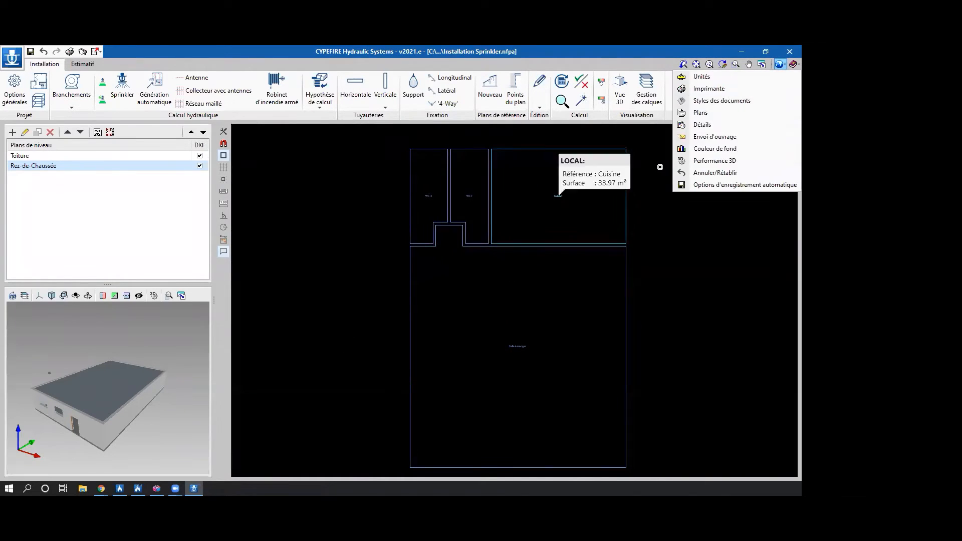
{"action": "left_click", "coordinate": [706, 148]}
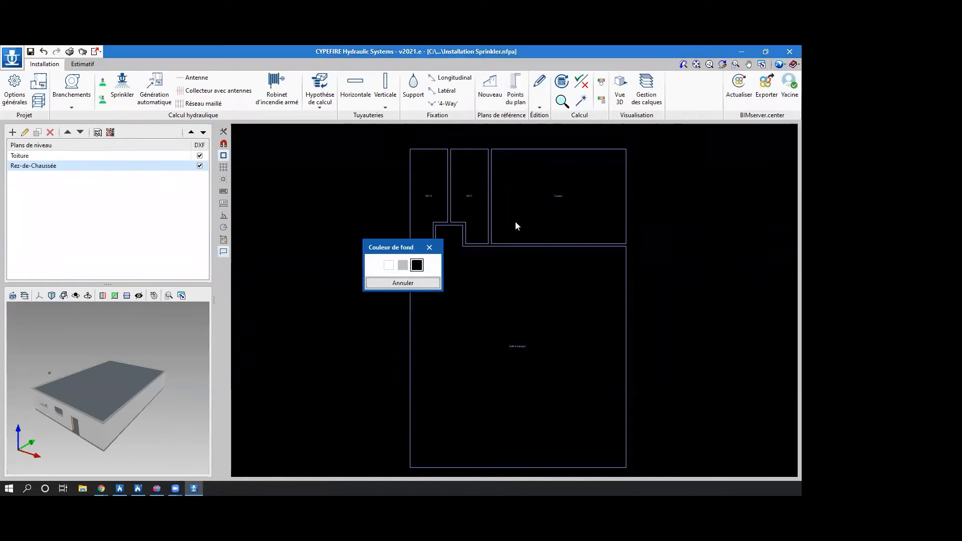
{"action": "left_click", "coordinate": [389, 265]}
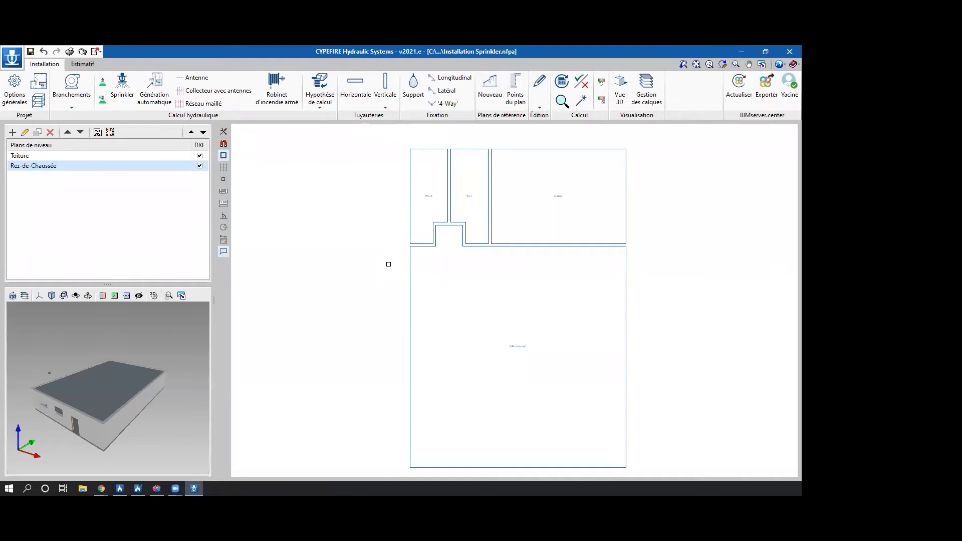
Start the automatic sprinkler network generation, keeping the Réseau maillé type and the Rectangulaire protected zone type.
{"action": "left_click", "coordinate": [153, 86]}
{"action": "left_click_drag", "start_coordinate": [329, 59], "coordinate": [329, 52]}
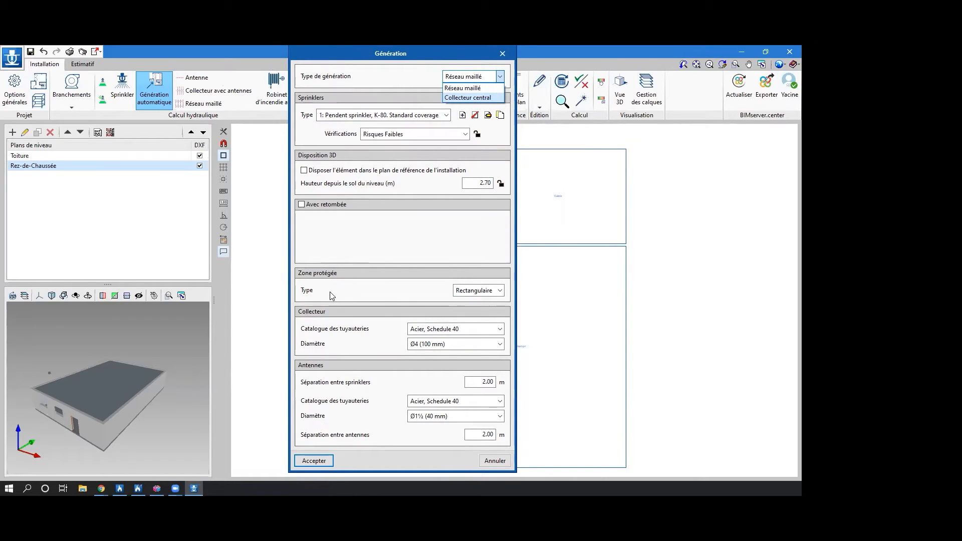
{"action": "left_click", "coordinate": [474, 293]}
{"action": "left_click", "coordinate": [475, 294]}
{"action": "left_click", "coordinate": [474, 296]}
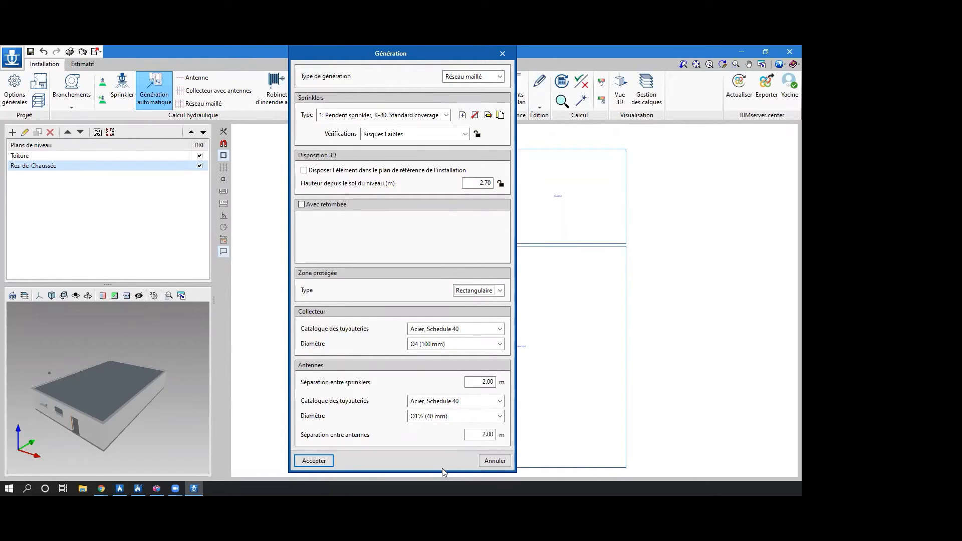
Generate the Réseau maillé sprinkler network in the Salle à manger and undo it.
{"action": "left_click", "coordinate": [297, 464]}
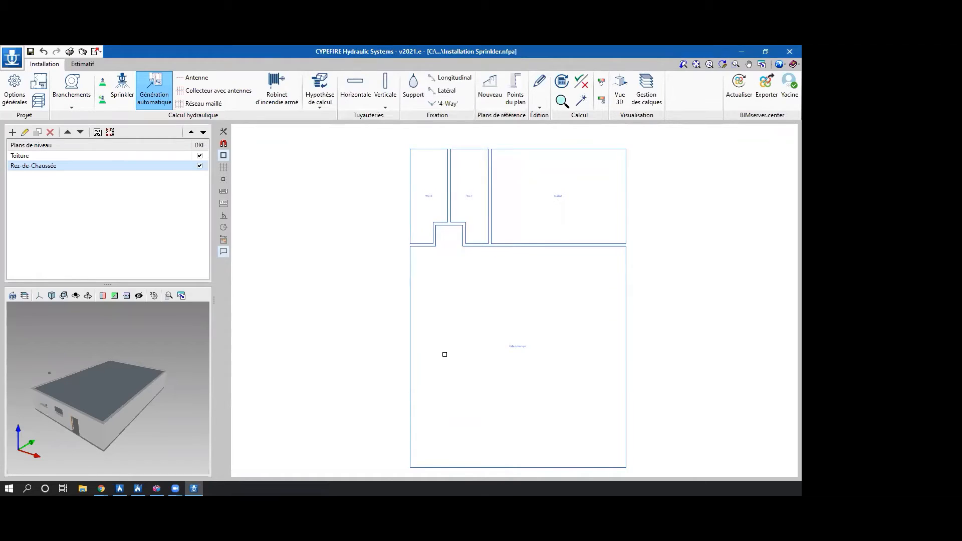
{"action": "middle_click_drag", "start_coordinate": [444, 355], "coordinate": [411, 327]}
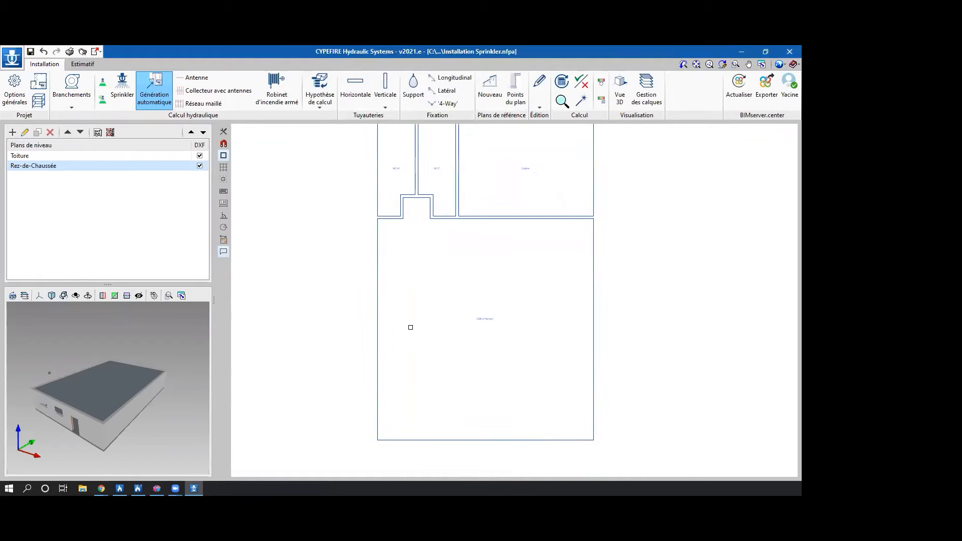
{"action": "left_click", "coordinate": [381, 315]}
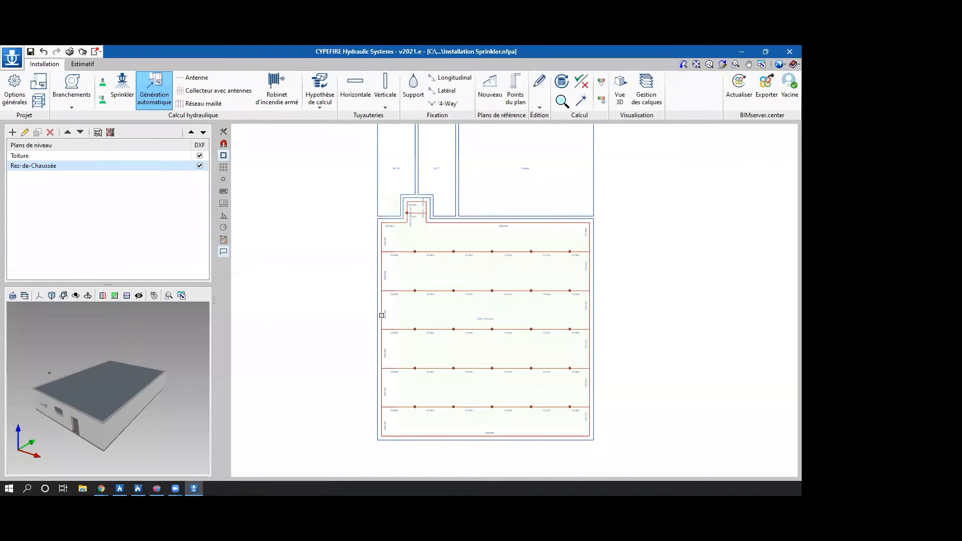
{"action": "scroll", "coordinate": [421, 318], "scroll_direction": "up", "scroll_amount": 1}
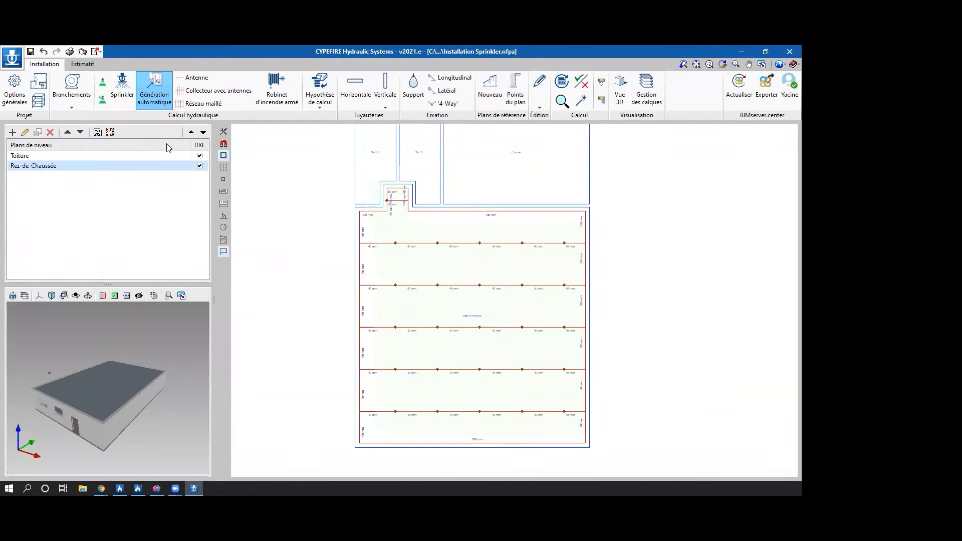
{"action": "left_click", "coordinate": [44, 52]}
Generate a sprinkler network of type Collecteur central in the Salle à manger.
{"action": "left_click", "coordinate": [457, 84]}
{"action": "left_click", "coordinate": [466, 112]}
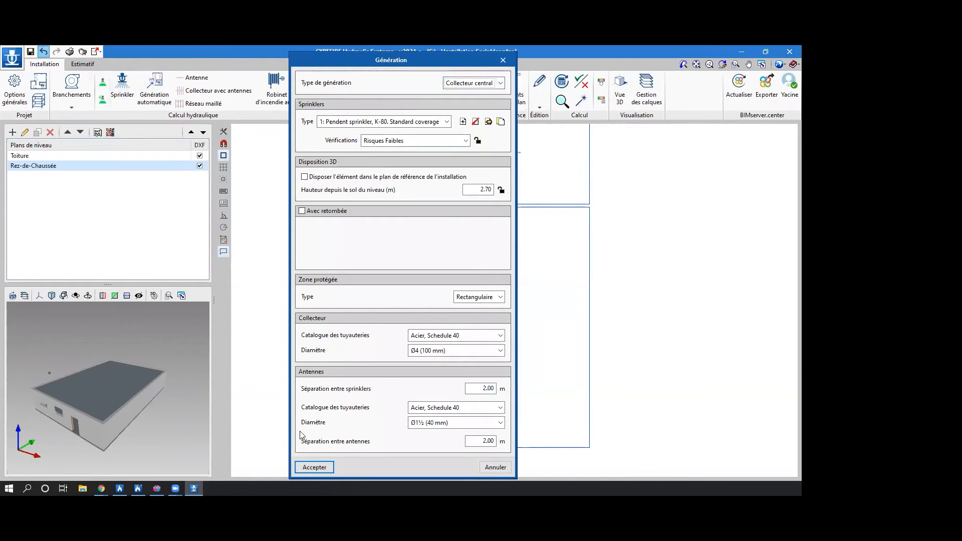
{"action": "left_click", "coordinate": [314, 466]}
{"action": "left_click", "coordinate": [353, 335]}
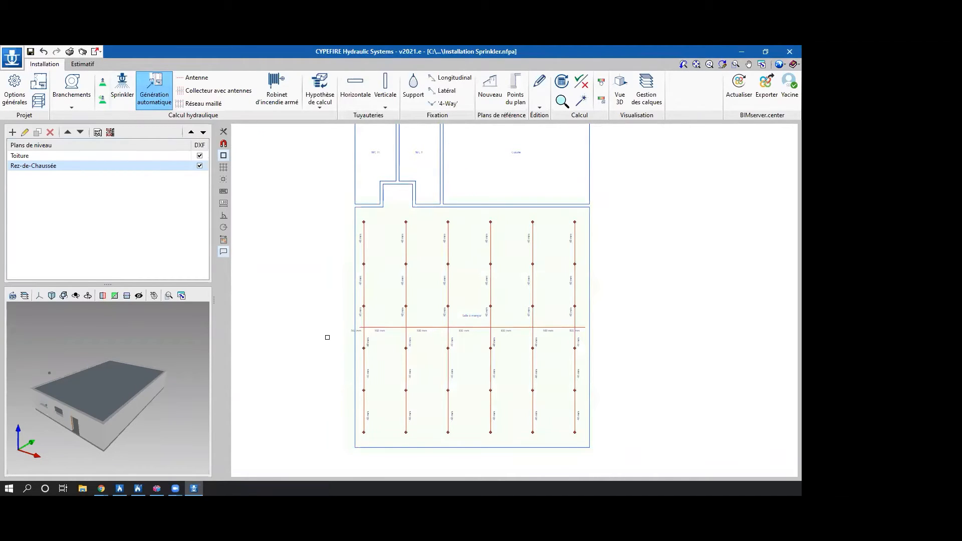
Set the drawing area's background colour to black.
{"action": "left_click", "coordinate": [782, 64]}
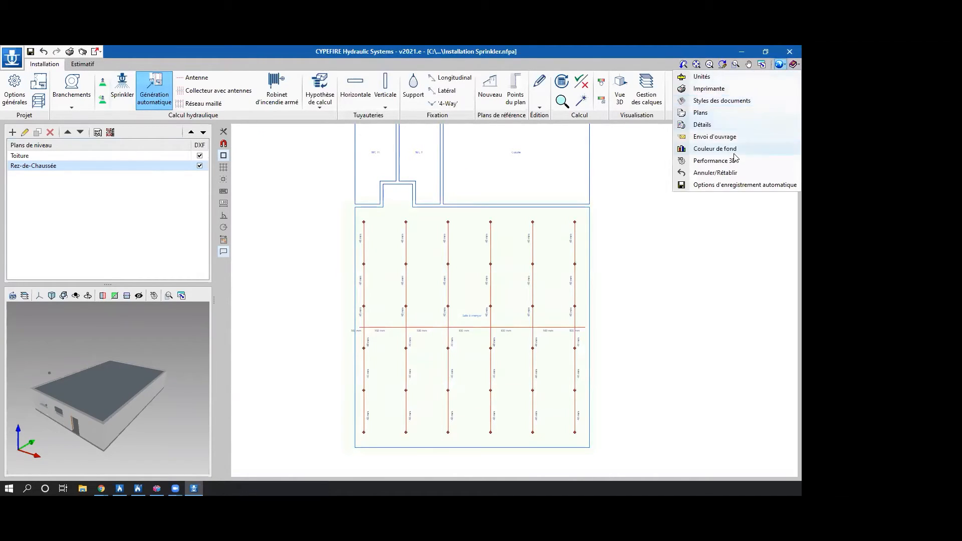
{"action": "left_click", "coordinate": [716, 148]}
{"action": "double_click", "coordinate": [418, 266]}
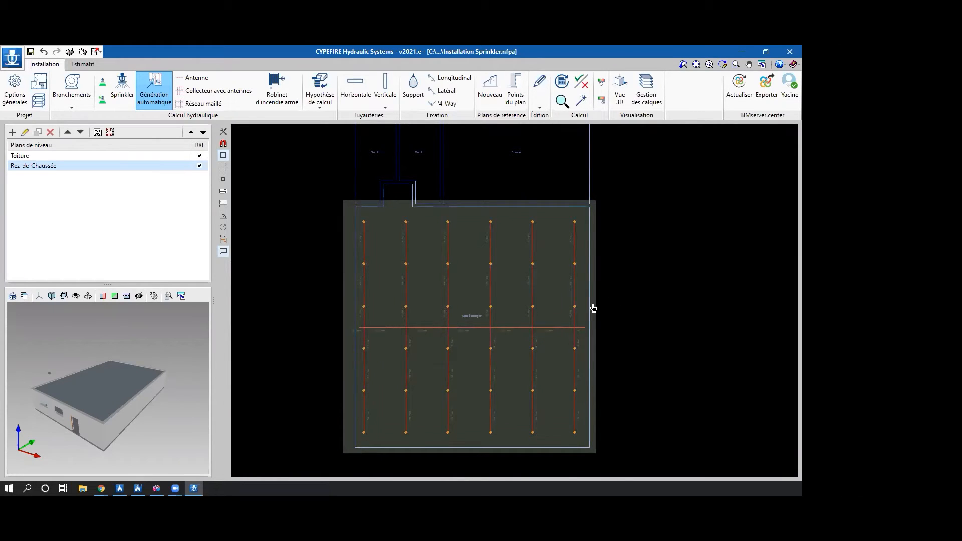
Undo the Collecteur central network, end the automatic generation and set the drawing area's background colour to white.
{"action": "left_click", "coordinate": [44, 52]}
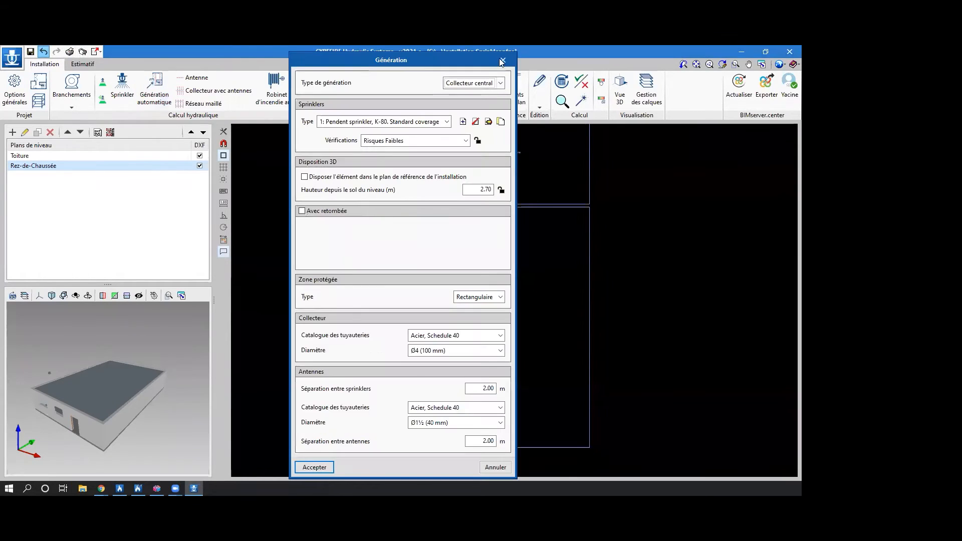
{"action": "left_click", "coordinate": [502, 60]}
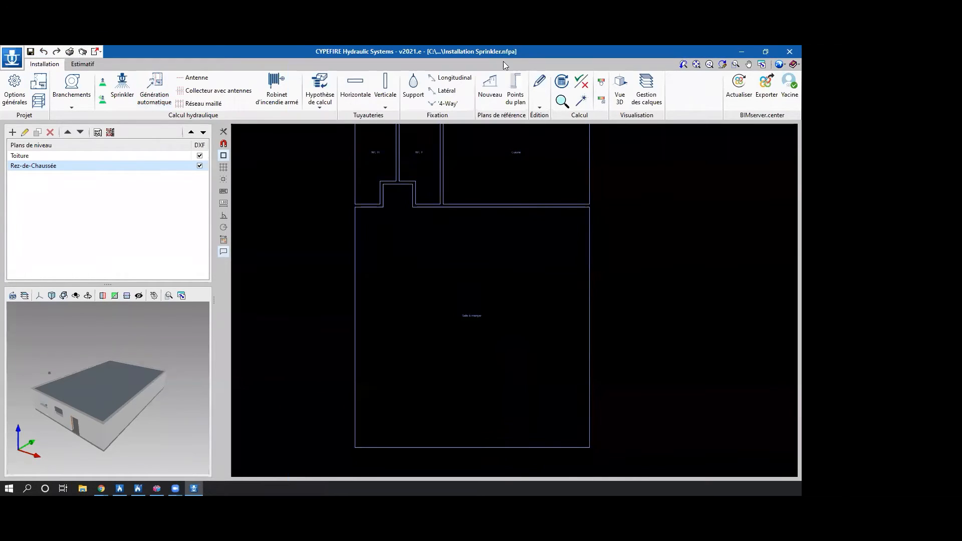
{"action": "left_click", "coordinate": [794, 64]}
{"action": "left_click", "coordinate": [706, 150]}
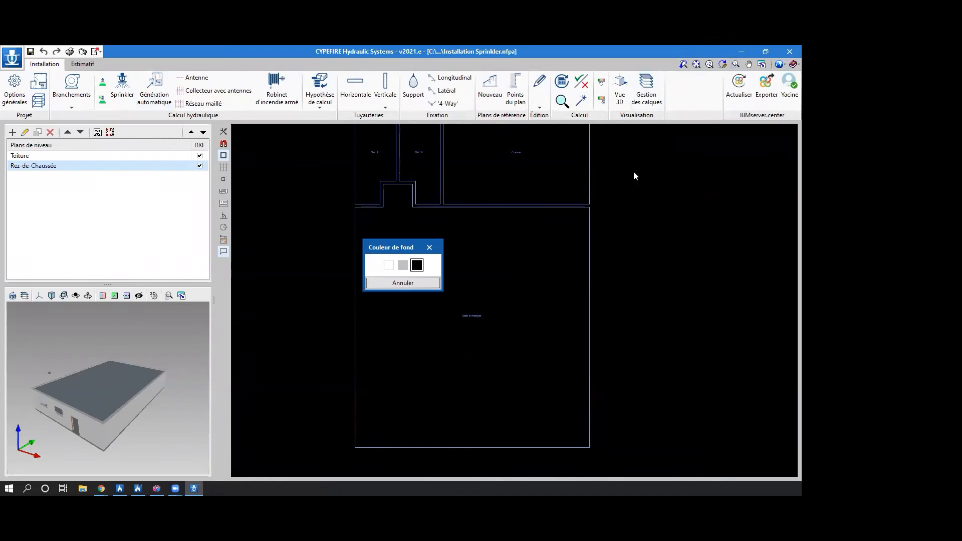
{"action": "left_click", "coordinate": [392, 267]}
{"action": "scroll", "coordinate": [360, 265], "scroll_direction": "down", "scroll_amount": 2}
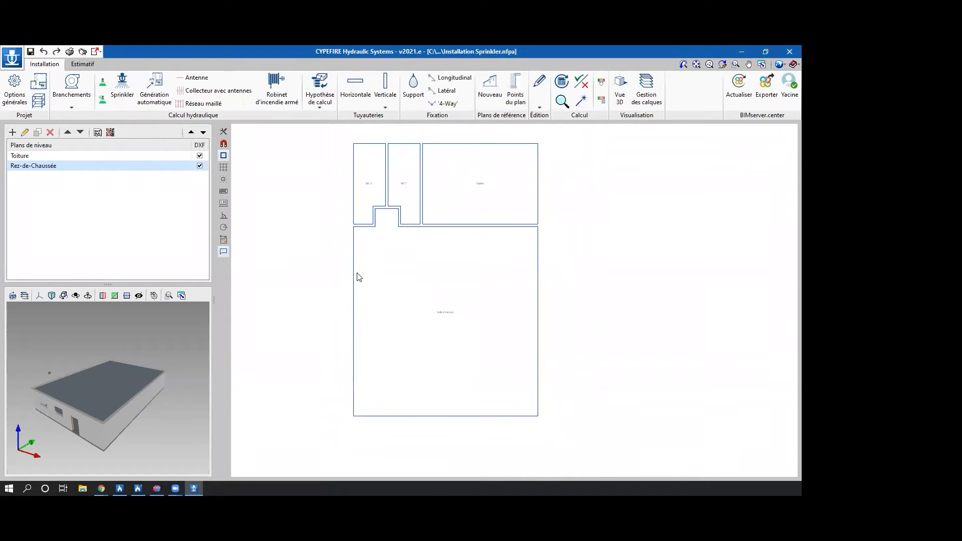
{"action": "middle_click_drag", "start_coordinate": [339, 275], "coordinate": [331, 291]}
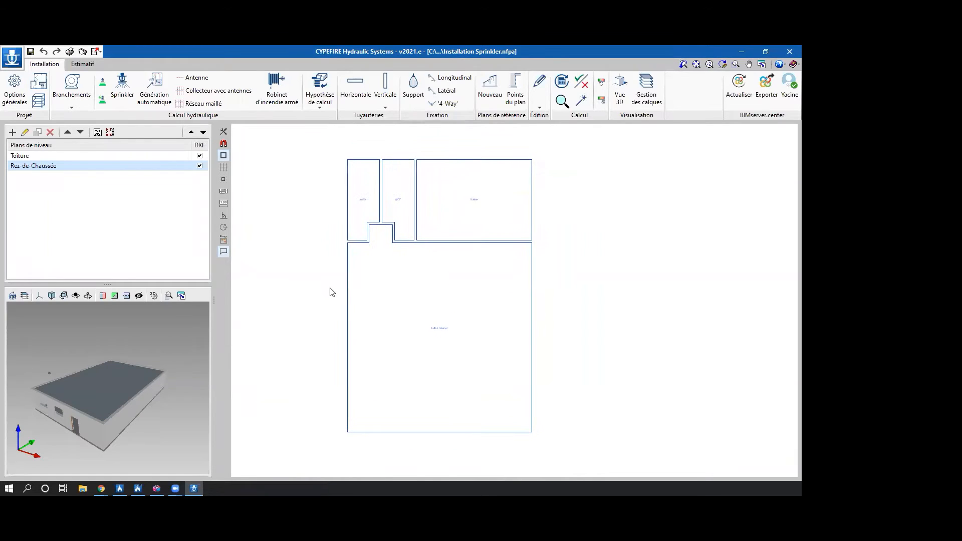
Draw a single Antenne with 2.00 m sprinkler spacing across the Salle à manger from its upper to its lower wall, and undo it.
{"action": "left_click", "coordinate": [206, 78]}
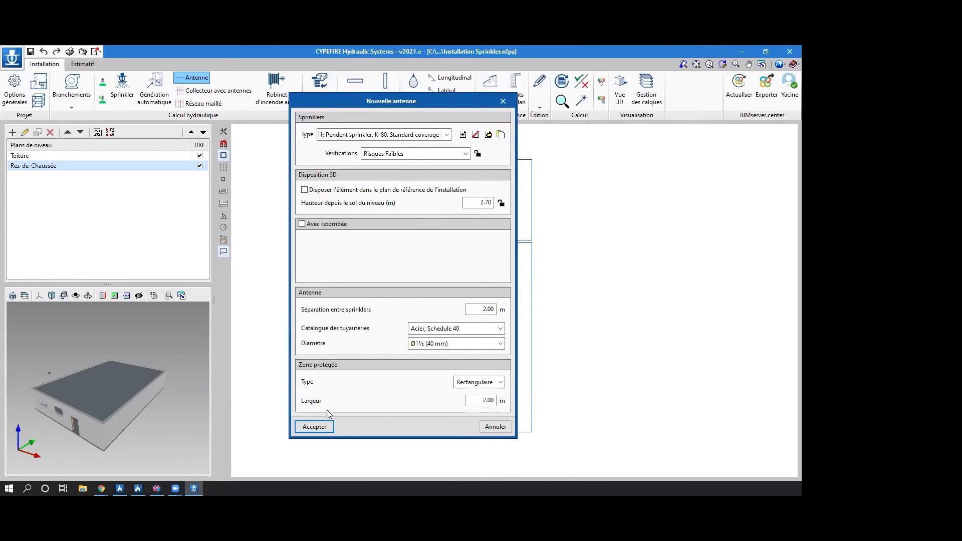
{"action": "left_click", "coordinate": [314, 426]}
{"action": "scroll", "coordinate": [421, 273], "scroll_direction": "up", "scroll_amount": 2}
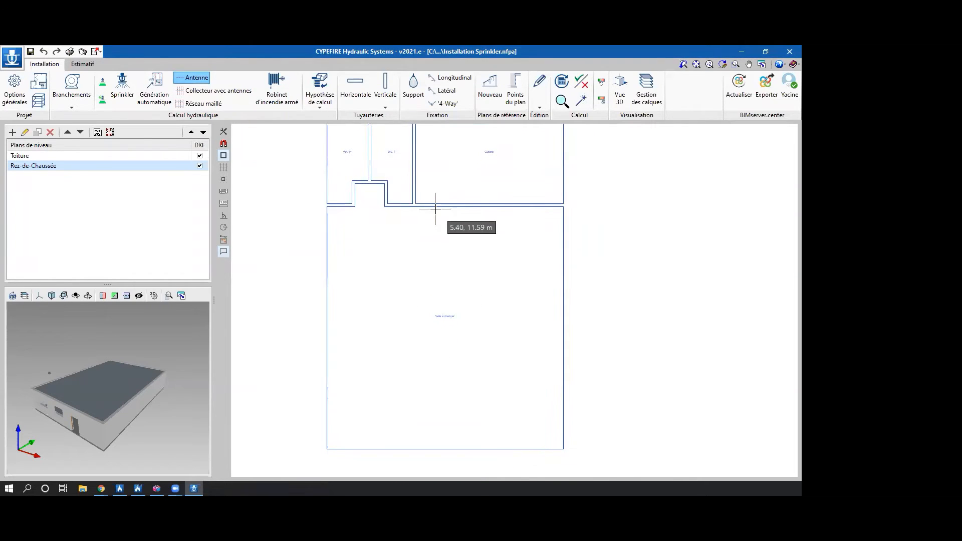
{"action": "left_click", "coordinate": [435, 207]}
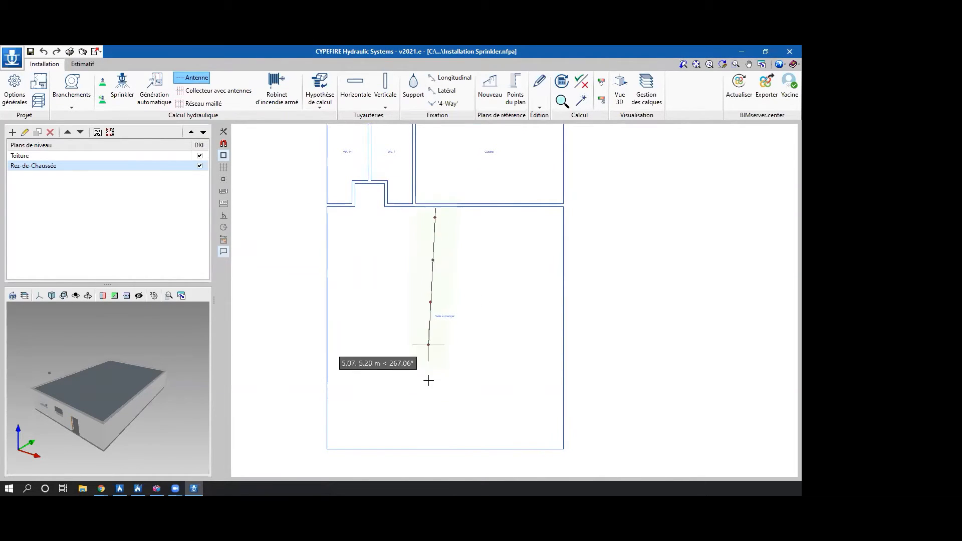
{"action": "left_click", "coordinate": [435, 442]}
{"action": "left_click", "coordinate": [493, 212]}
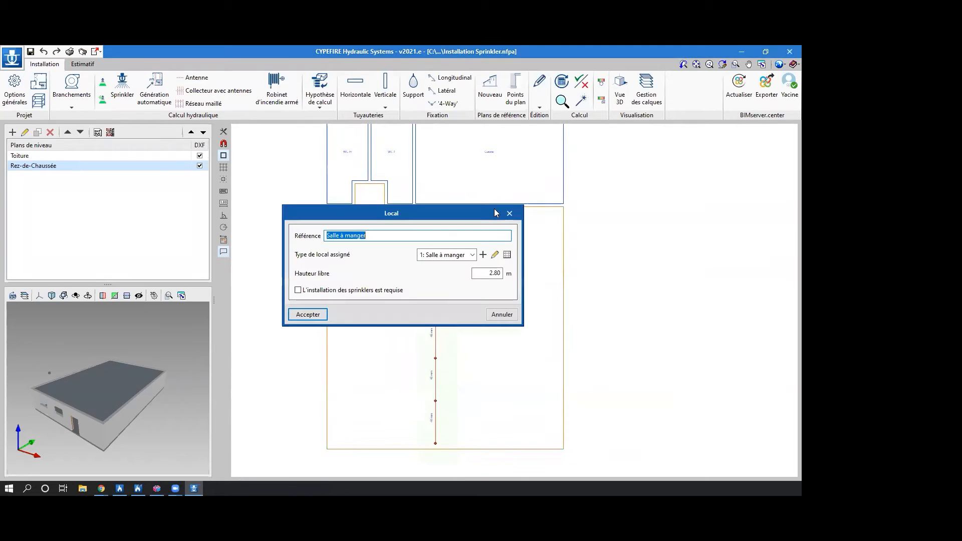
{"action": "left_click", "coordinate": [509, 213]}
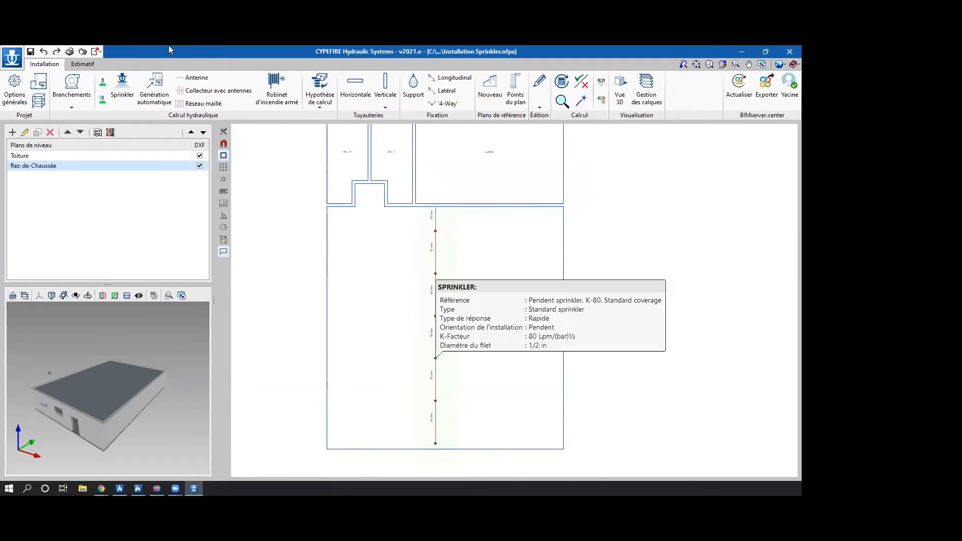
{"action": "left_click", "coordinate": [44, 51]}
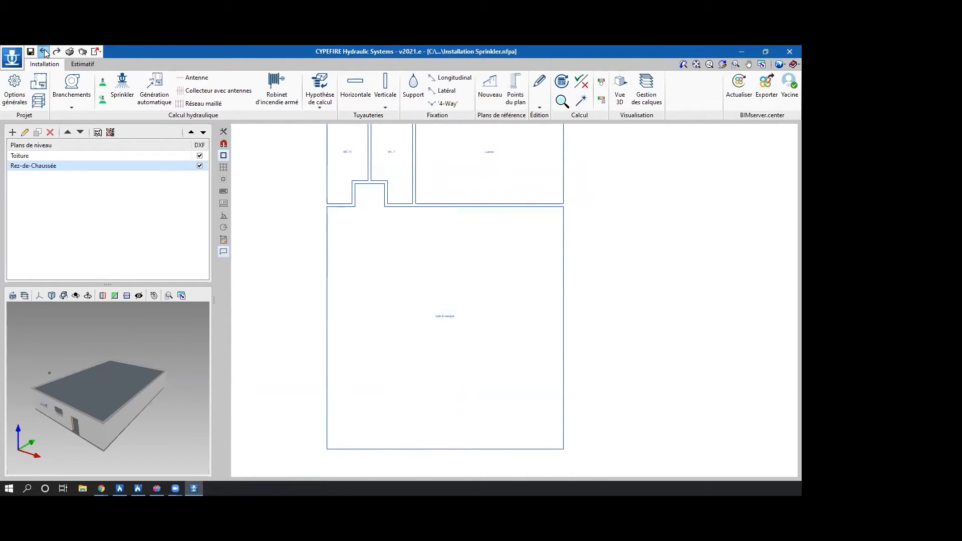
Draw a Collecteur avec antennes down the middle of the Salle à manger, with Ø4 collector, Ø1½ branches, 2.00 m spacings and 3 sprinklers per side.
{"action": "left_click", "coordinate": [212, 90]}
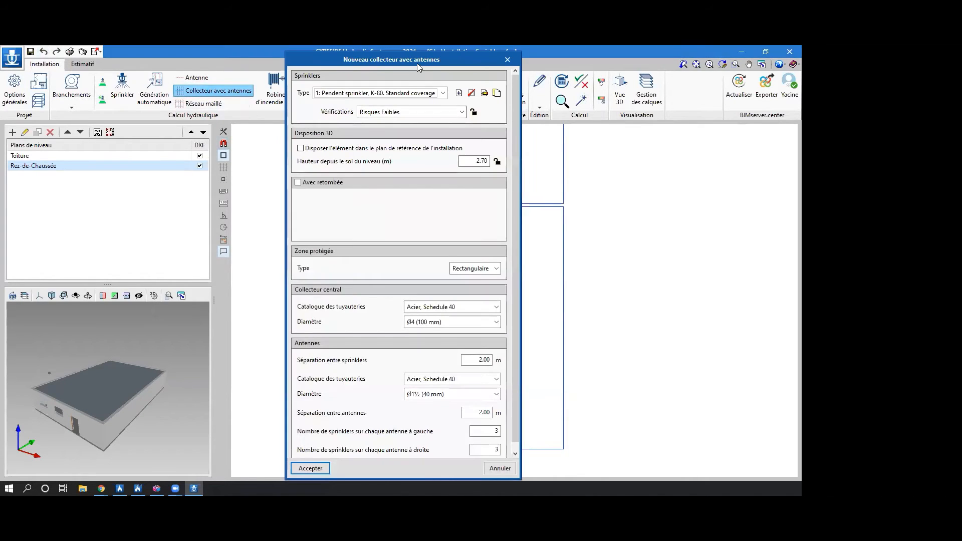
{"action": "left_click_drag", "start_coordinate": [416, 64], "coordinate": [417, 53]}
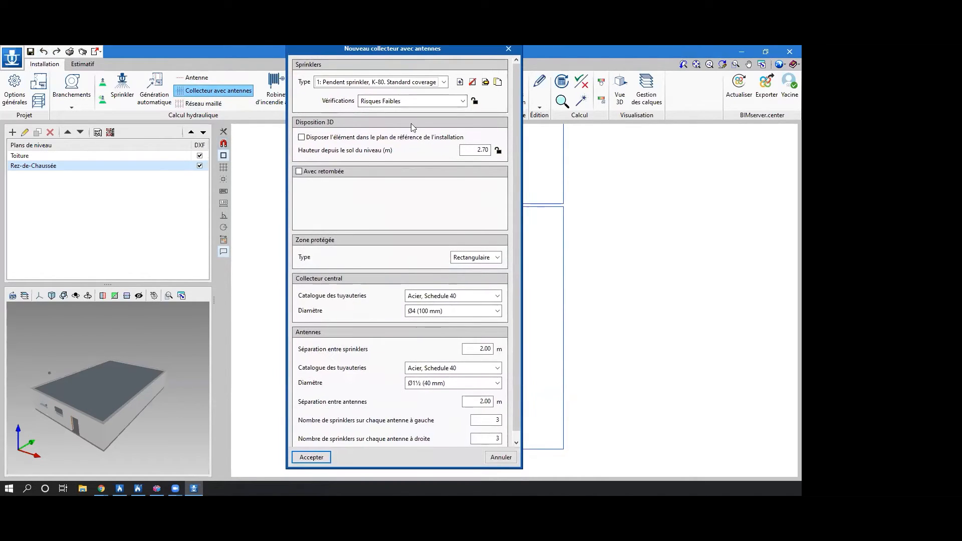
{"action": "left_click", "coordinate": [314, 460]}
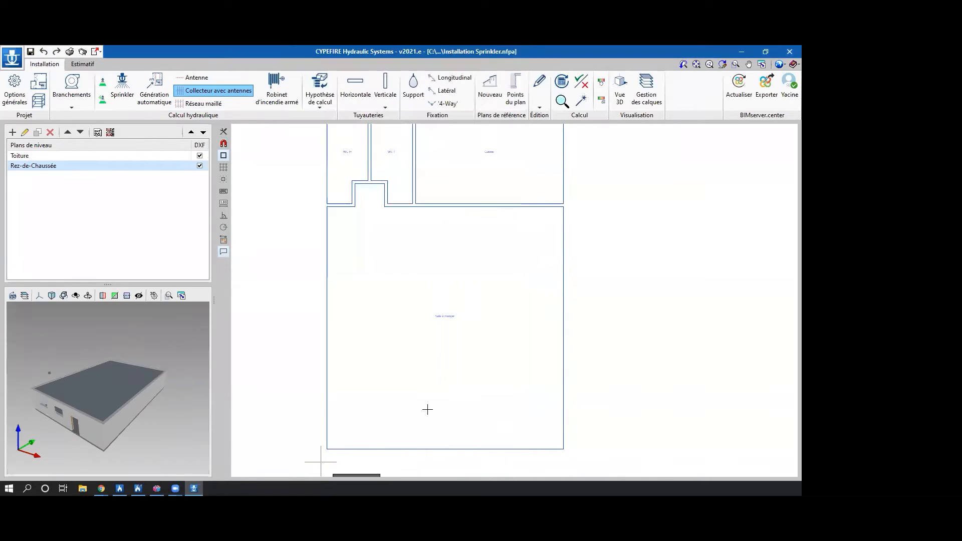
{"action": "left_click", "coordinate": [440, 206]}
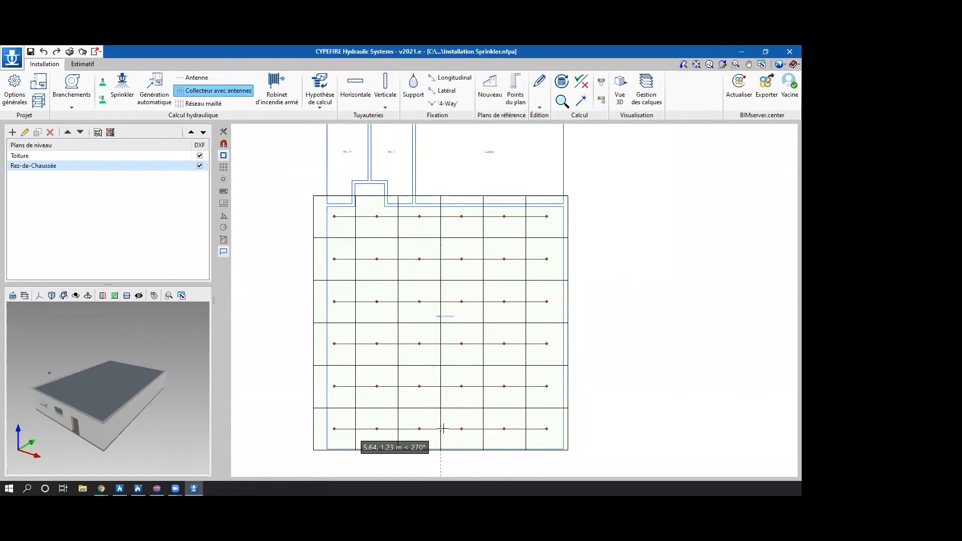
{"action": "left_click", "coordinate": [441, 429]}
{"action": "scroll", "coordinate": [394, 303], "scroll_direction": "down", "scroll_amount": 1}
{"action": "middle_click_drag", "start_coordinate": [394, 304], "coordinate": [404, 315]}
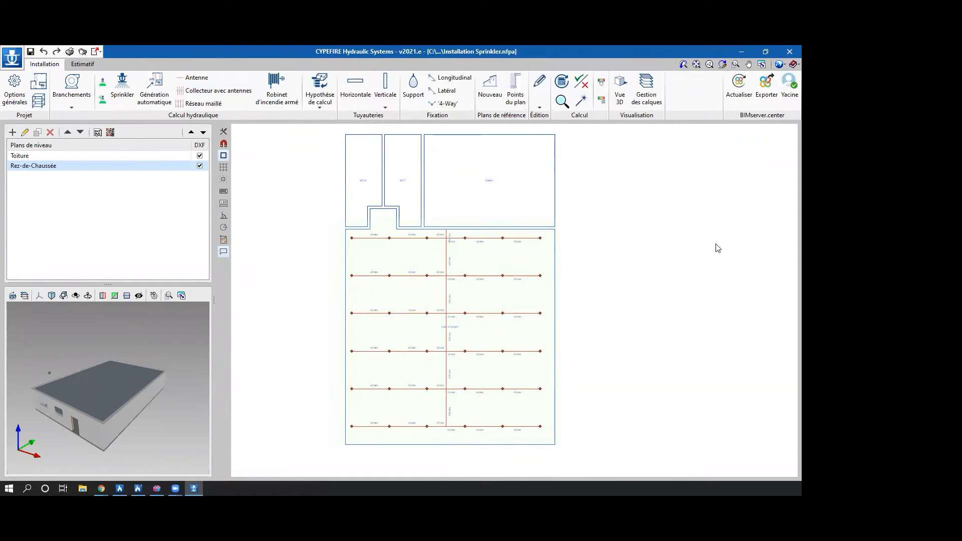
Try the black background colour in the drawing area and restore the white one.
{"action": "left_click", "coordinate": [779, 64]}
{"action": "left_click", "coordinate": [715, 148]}
{"action": "left_click", "coordinate": [417, 265]}
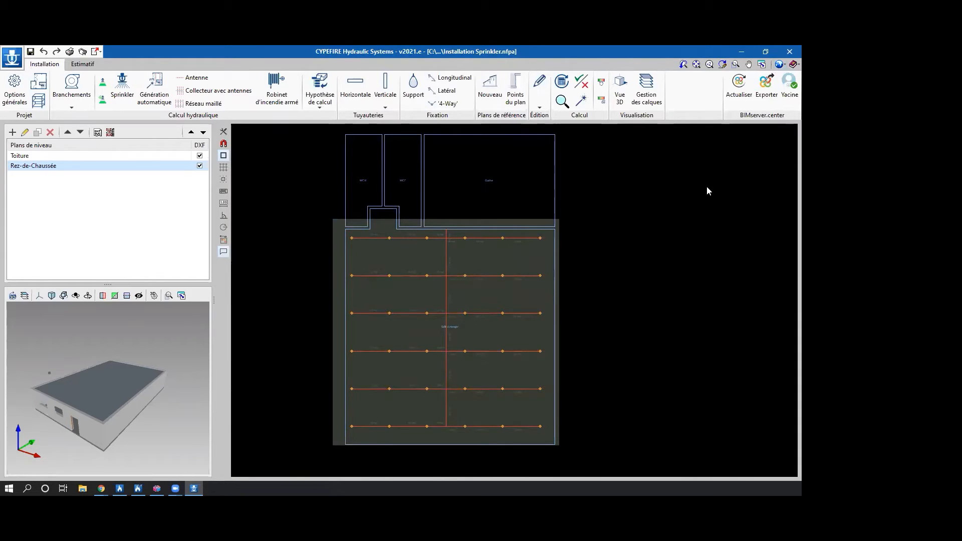
{"action": "left_click", "coordinate": [779, 64]}
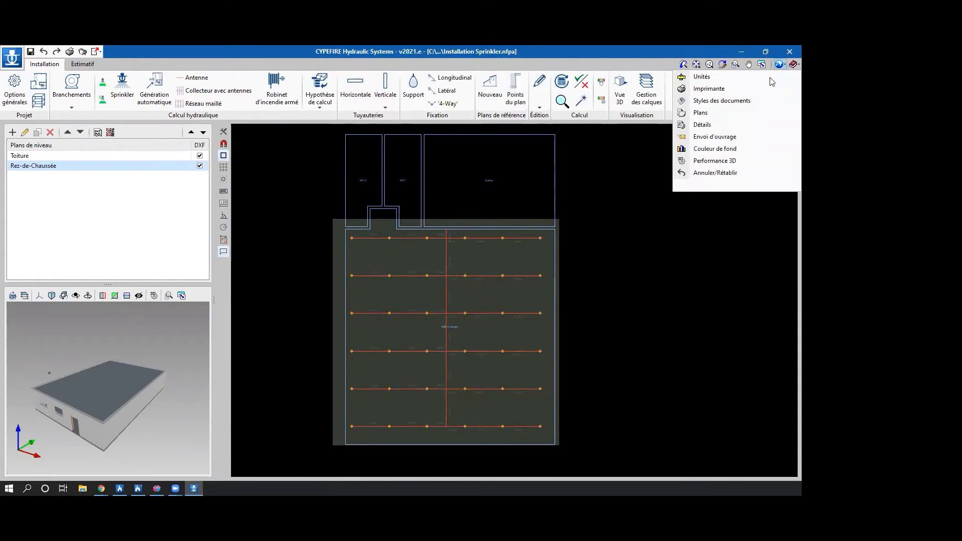
{"action": "left_click", "coordinate": [694, 149]}
{"action": "left_click", "coordinate": [396, 264]}
{"action": "left_click", "coordinate": [400, 281]}
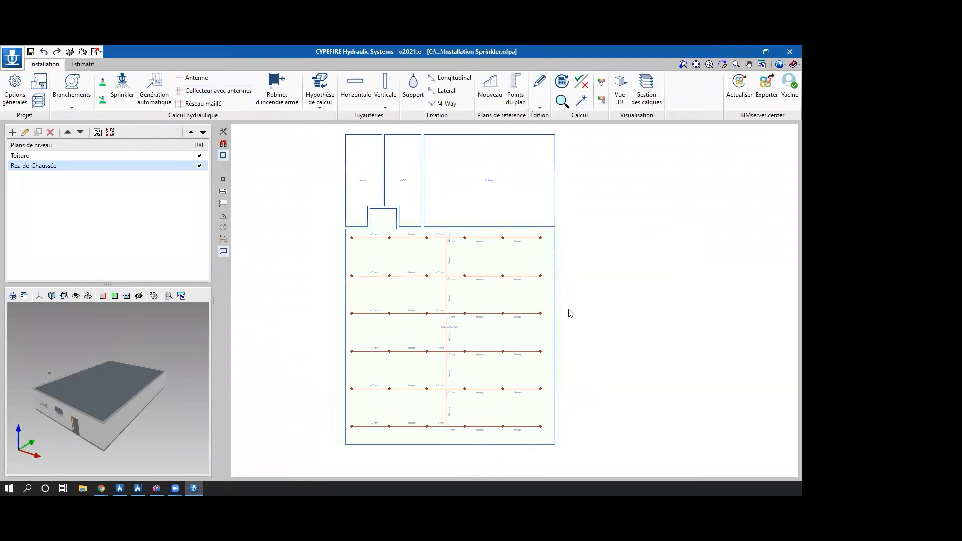
Delete the stray point element outside the building near the supply connection, and close the editing tools.
{"action": "scroll", "coordinate": [569, 313], "scroll_direction": "down", "scroll_amount": 2}
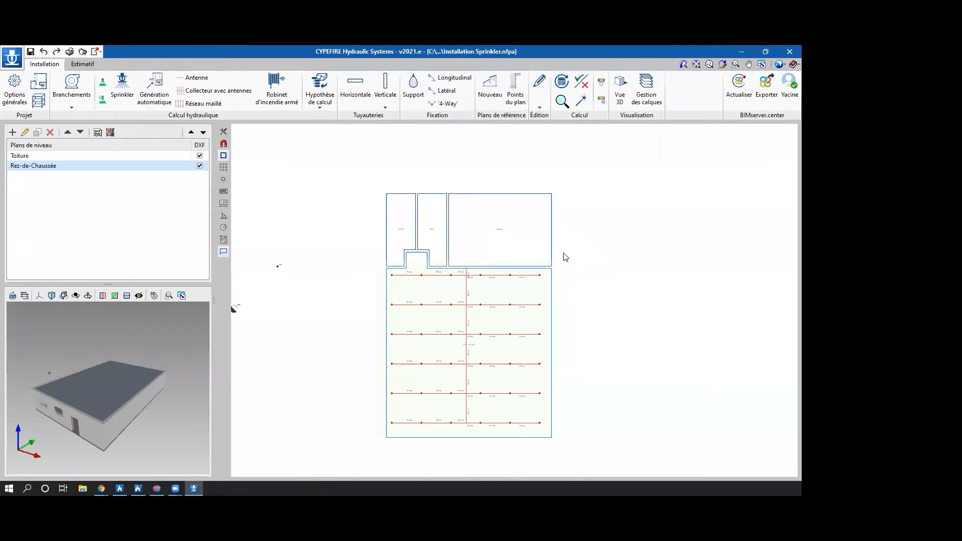
{"action": "left_click", "coordinate": [384, 107]}
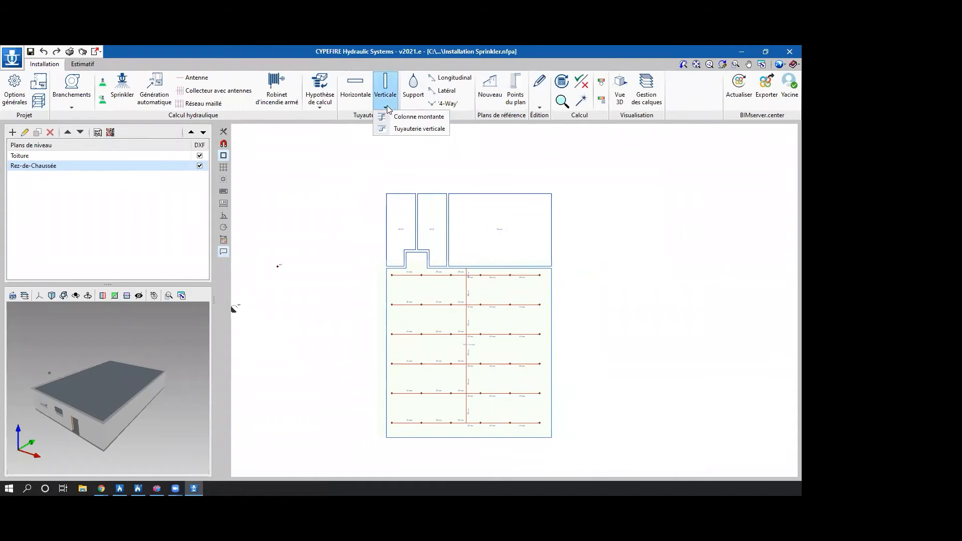
{"action": "left_click", "coordinate": [536, 106]}
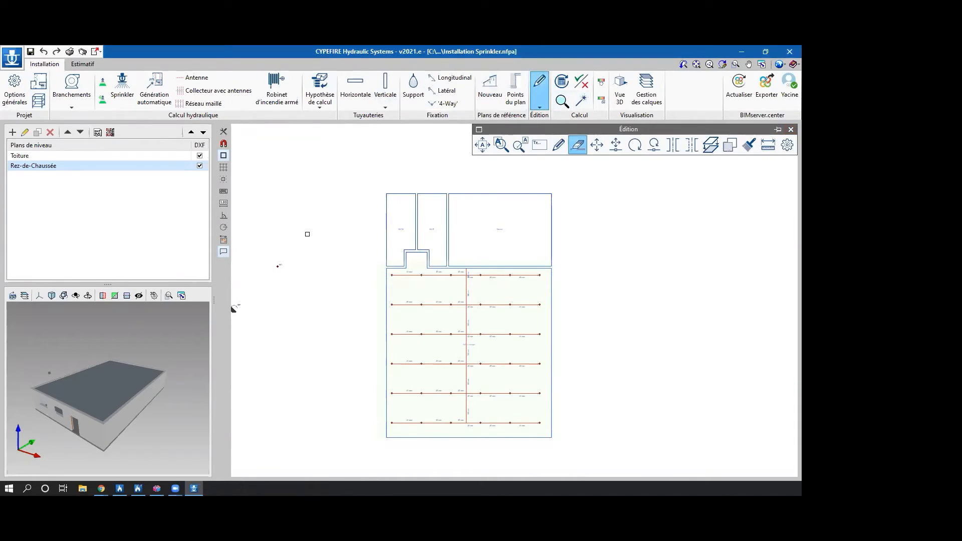
{"action": "left_click_drag", "start_coordinate": [283, 281], "coordinate": [271, 250]}
{"action": "scroll", "coordinate": [346, 295], "scroll_direction": "down", "scroll_amount": 1}
{"action": "middle_click_drag", "start_coordinate": [346, 295], "coordinate": [380, 300]}
{"action": "scroll", "coordinate": [347, 297], "scroll_direction": "up", "scroll_amount": 1}
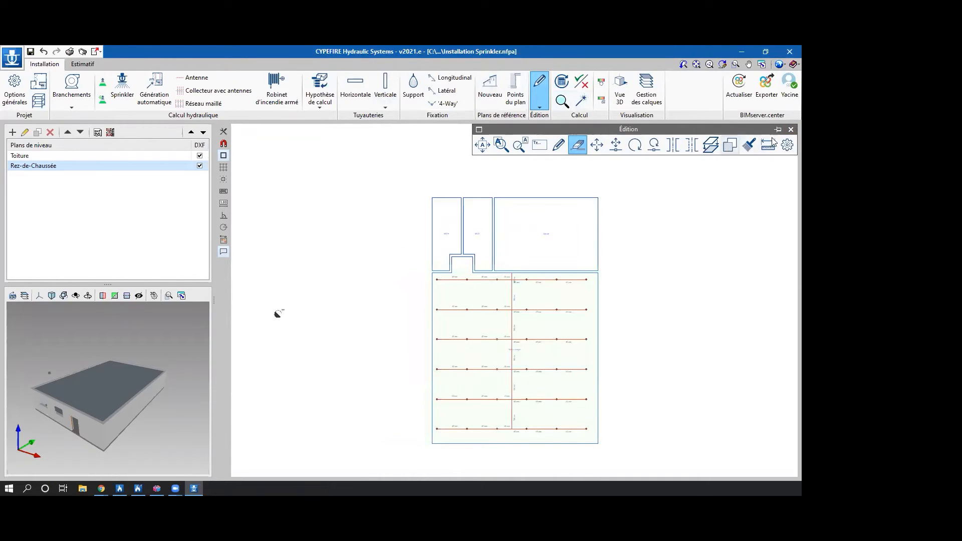
{"action": "left_click", "coordinate": [790, 129]}
Draw a horizontal Acier, Schedule 40 pipe, Ø4 (100 mm), at 2.70 m height from the collector's upper end to just outside the building's WC-side wall.
{"action": "left_click", "coordinate": [357, 96]}
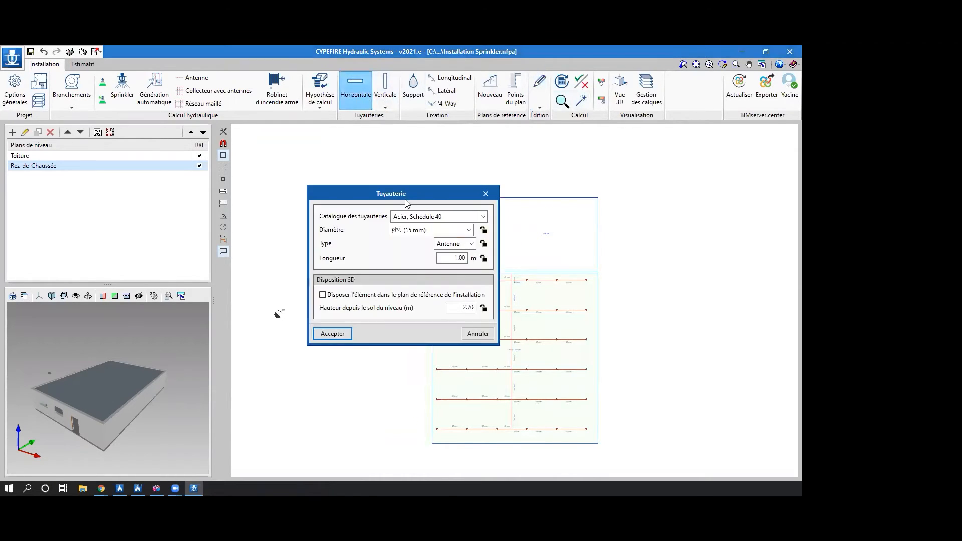
{"action": "left_click_drag", "start_coordinate": [406, 195], "coordinate": [375, 184]}
{"action": "left_click", "coordinate": [383, 224]}
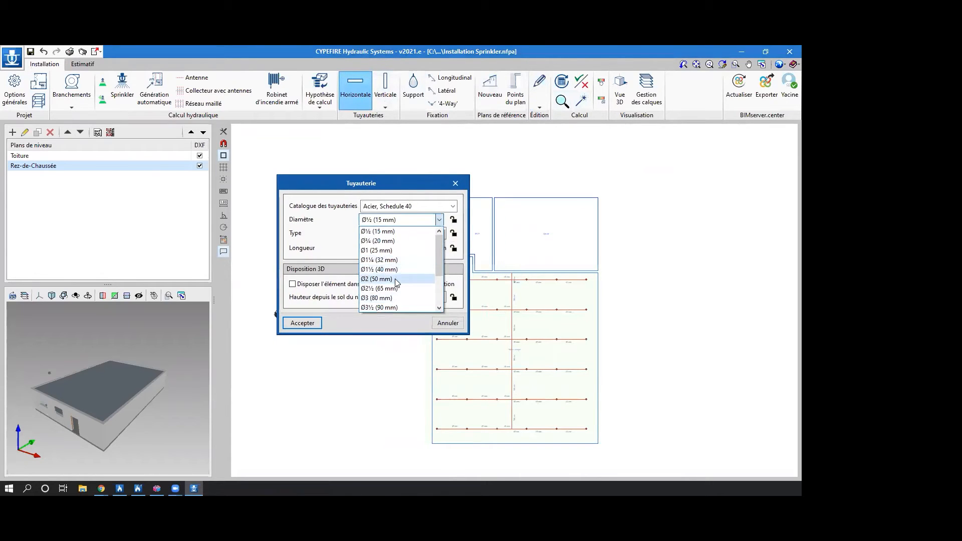
{"action": "scroll", "coordinate": [396, 299], "scroll_direction": "down", "scroll_amount": 1}
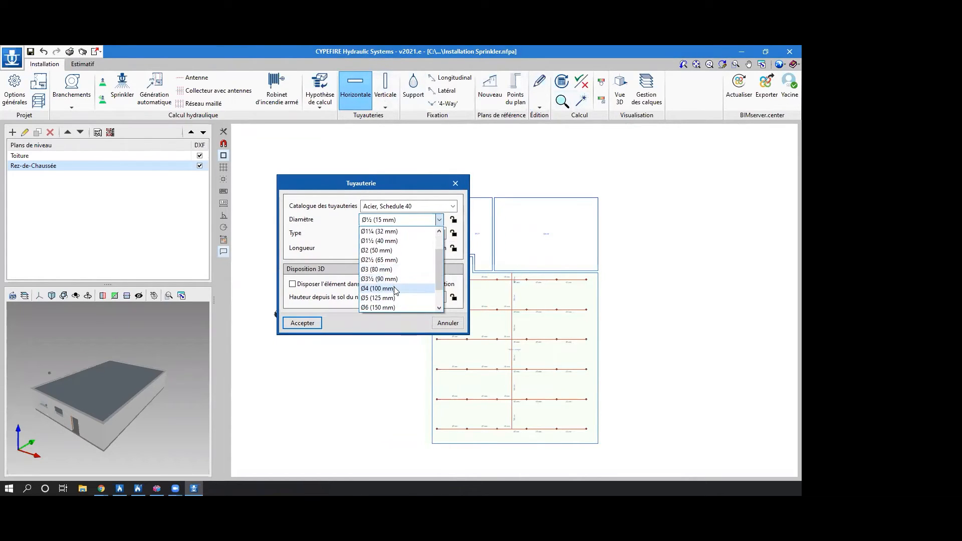
{"action": "left_click", "coordinate": [395, 289]}
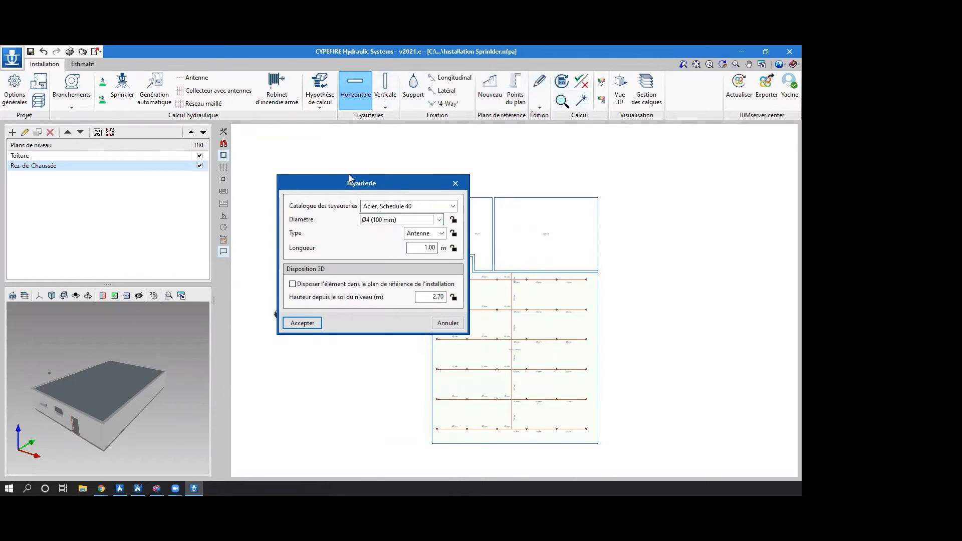
{"action": "left_click_drag", "start_coordinate": [361, 182], "coordinate": [325, 170]}
{"action": "double_click", "coordinate": [396, 284]}
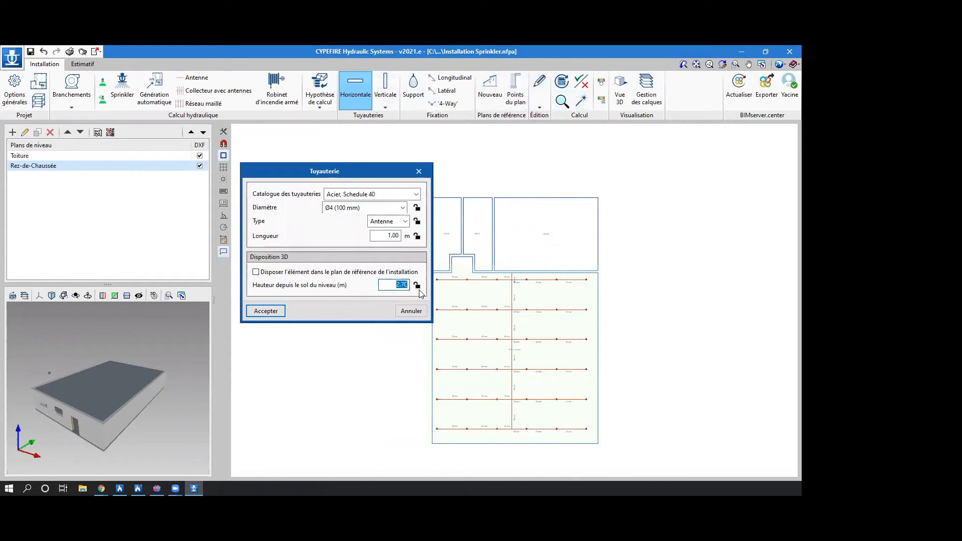
{"action": "left_click", "coordinate": [280, 311]}
{"action": "scroll", "coordinate": [534, 273], "scroll_direction": "up", "scroll_amount": 5}
{"action": "left_click", "coordinate": [539, 261]}
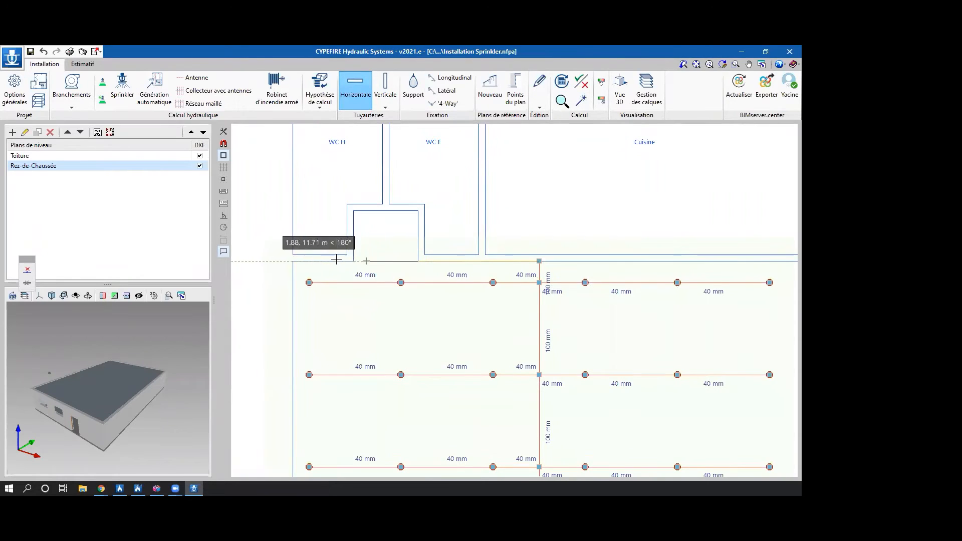
{"action": "middle_click_drag", "start_coordinate": [275, 260], "coordinate": [333, 244]}
{"action": "scroll", "coordinate": [333, 243], "scroll_direction": "down", "scroll_amount": 5}
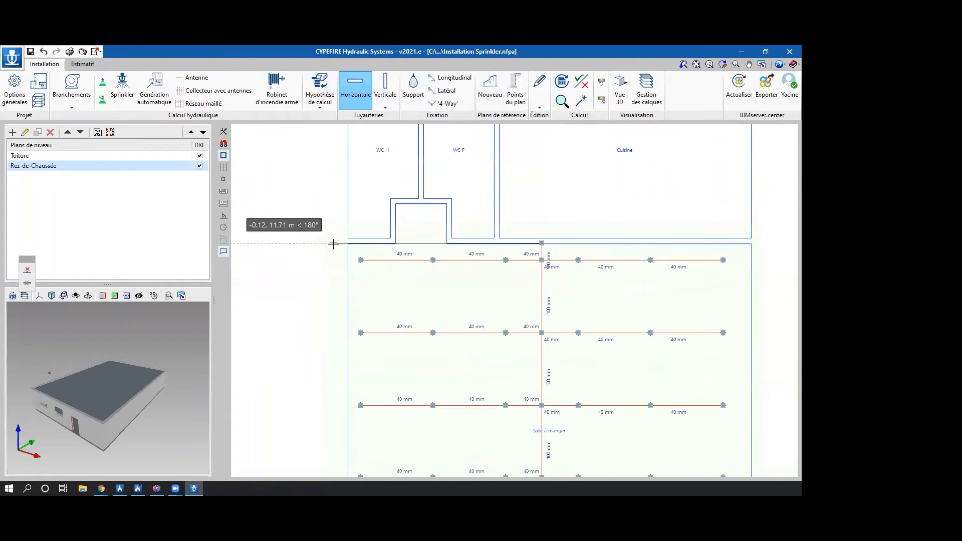
{"action": "left_click", "coordinate": [344, 238]}
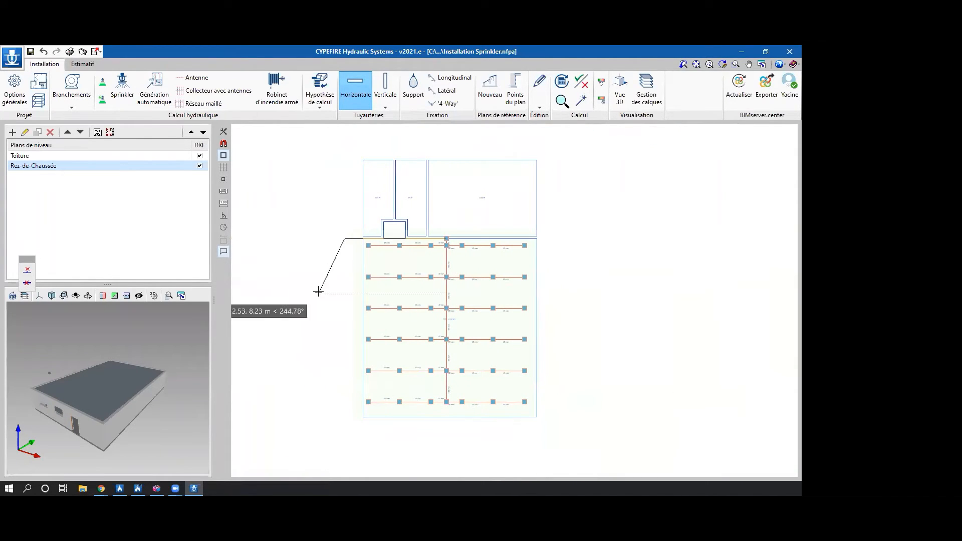
{"action": "middle_click_drag", "start_coordinate": [333, 290], "coordinate": [400, 296]}
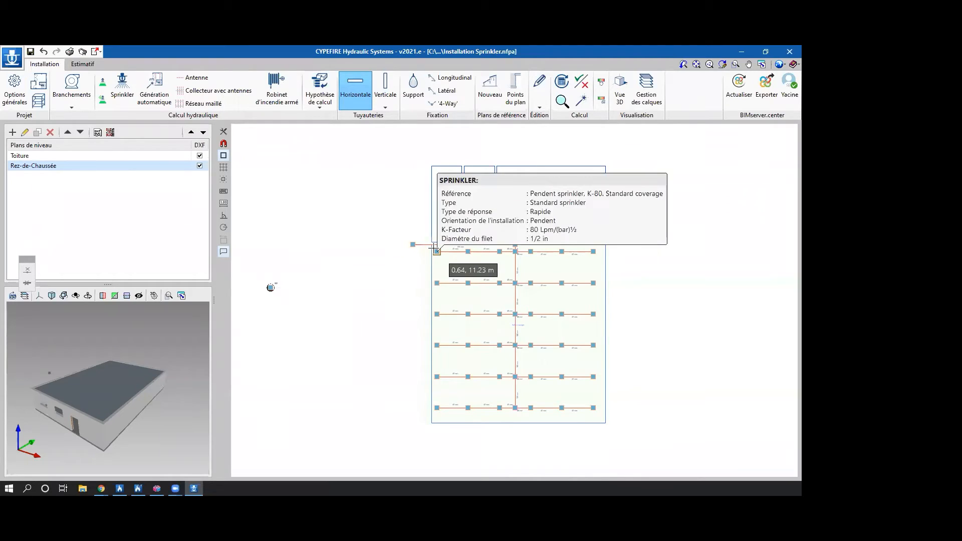
{"action": "left_click", "coordinate": [390, 107]}
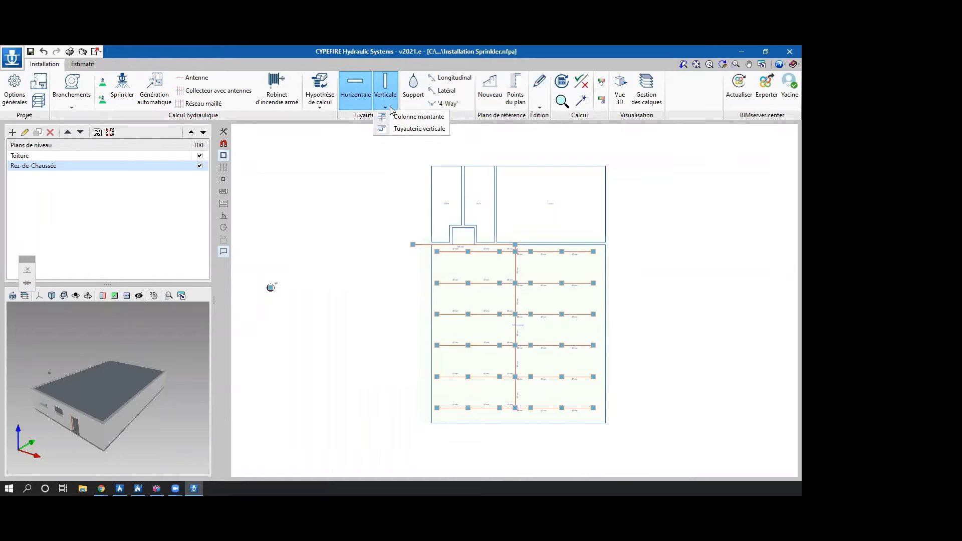
{"action": "left_click", "coordinate": [419, 116]}
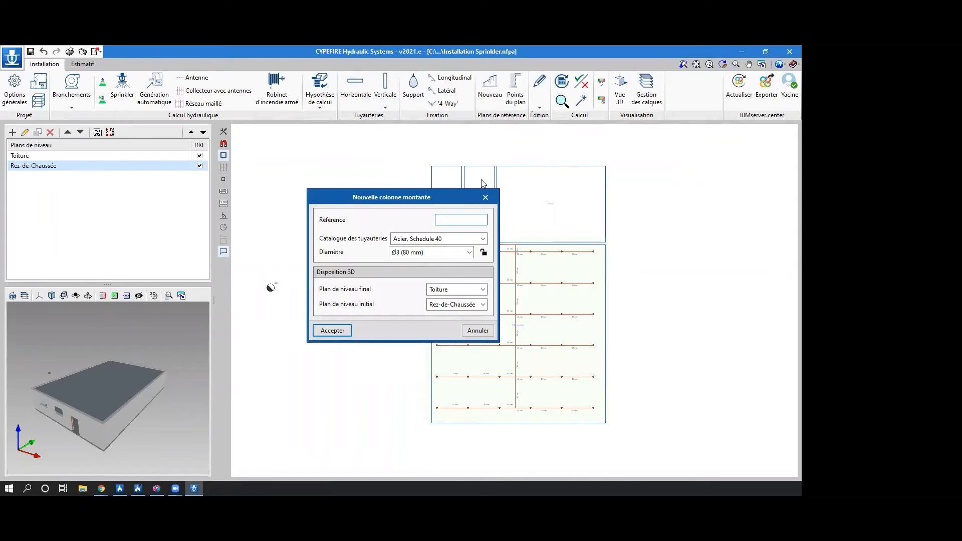
{"action": "left_click", "coordinate": [486, 196]}
Place a Ø4 Tuyauterie verticale with reference TV at the outer end of the horizontal pipe outside the building.
{"action": "left_click", "coordinate": [386, 107]}
{"action": "left_click", "coordinate": [416, 129]}
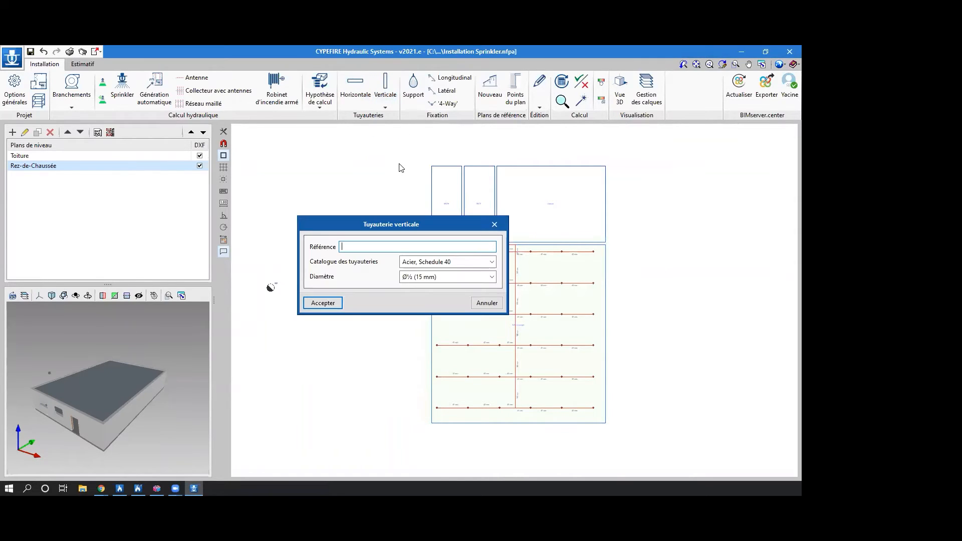
{"action": "left_click", "coordinate": [432, 277]}
{"action": "scroll", "coordinate": [434, 360], "scroll_direction": "down", "scroll_amount": 2}
{"action": "left_click", "coordinate": [433, 347]}
{"action": "left_click", "coordinate": [369, 251]}
{"action": "type", "text": "TV"}
{"action": "left_click", "coordinate": [322, 303]}
{"action": "scroll", "coordinate": [429, 249], "scroll_direction": "up", "scroll_amount": 4}
{"action": "left_click", "coordinate": [433, 222]}
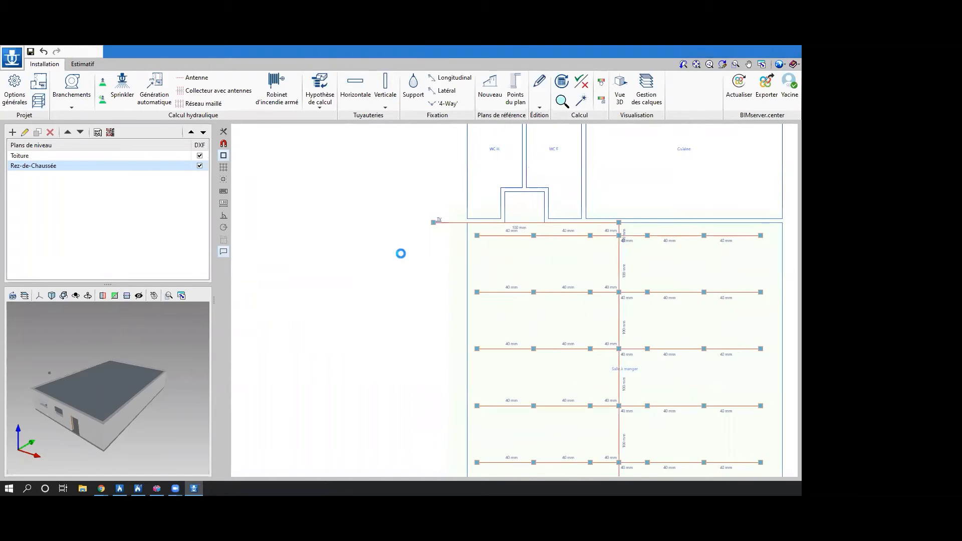
{"action": "left_click", "coordinate": [494, 224]}
Draw an L-shaped Ø4 (100 mm) horizontal pipe, height locked at 0 m, from vertical pipe TV to the supply connection.
{"action": "scroll", "coordinate": [435, 227], "scroll_direction": "up", "scroll_amount": 2}
{"action": "scroll", "coordinate": [434, 230], "scroll_direction": "down", "scroll_amount": 3}
{"action": "left_click", "coordinate": [355, 88]}
{"action": "double_click", "coordinate": [455, 307]}
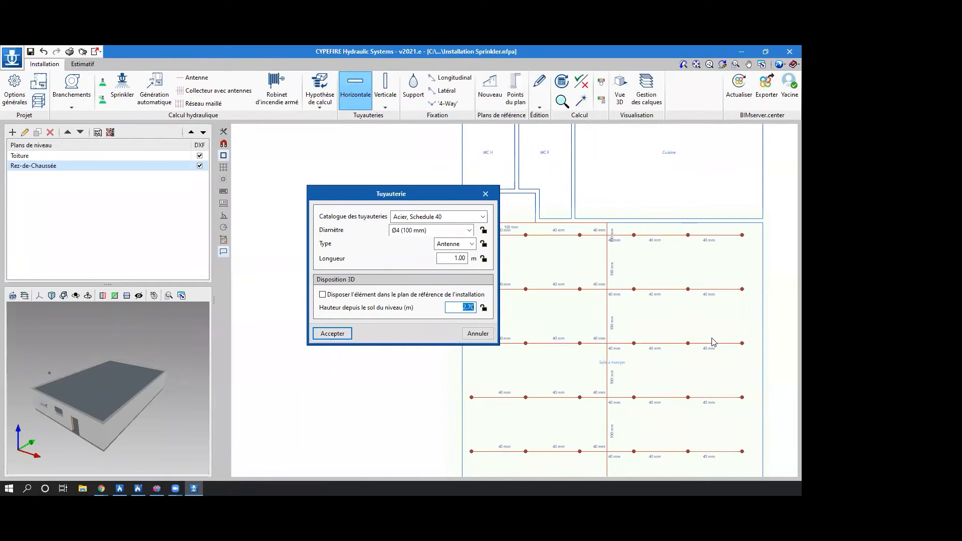
{"action": "type", "text": "0"}
{"action": "left_click", "coordinate": [483, 308]}
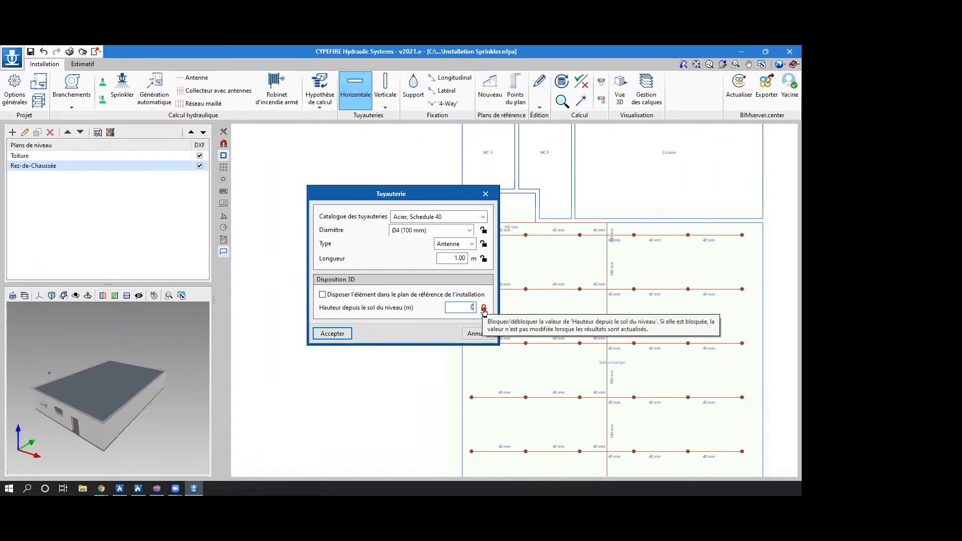
{"action": "left_click", "coordinate": [342, 332]}
{"action": "scroll", "coordinate": [402, 318], "scroll_direction": "down", "scroll_amount": 2}
{"action": "middle_click_drag", "start_coordinate": [402, 319], "coordinate": [484, 319]}
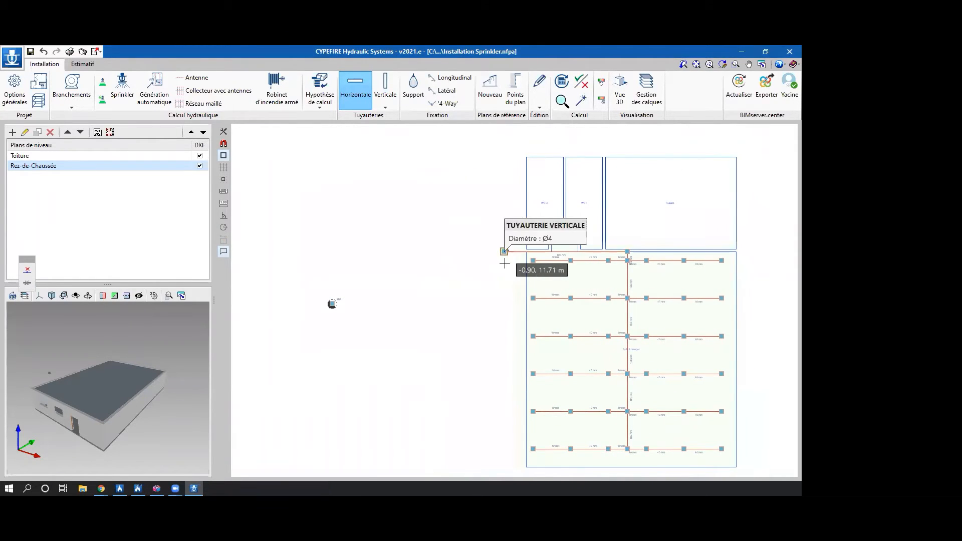
{"action": "left_click", "coordinate": [503, 251]}
{"action": "left_click", "coordinate": [504, 303]}
{"action": "left_click", "coordinate": [332, 303]}
{"action": "scroll", "coordinate": [373, 339], "scroll_direction": "down", "scroll_amount": 2}
{"action": "middle_click_drag", "start_coordinate": [373, 335], "coordinate": [328, 299]}
{"action": "scroll", "coordinate": [328, 299], "scroll_direction": "down", "scroll_amount": 1}
{"action": "scroll", "coordinate": [483, 307], "scroll_direction": "up", "scroll_amount": 3}
{"action": "middle_click_drag", "start_coordinate": [595, 315], "coordinate": [613, 334]}
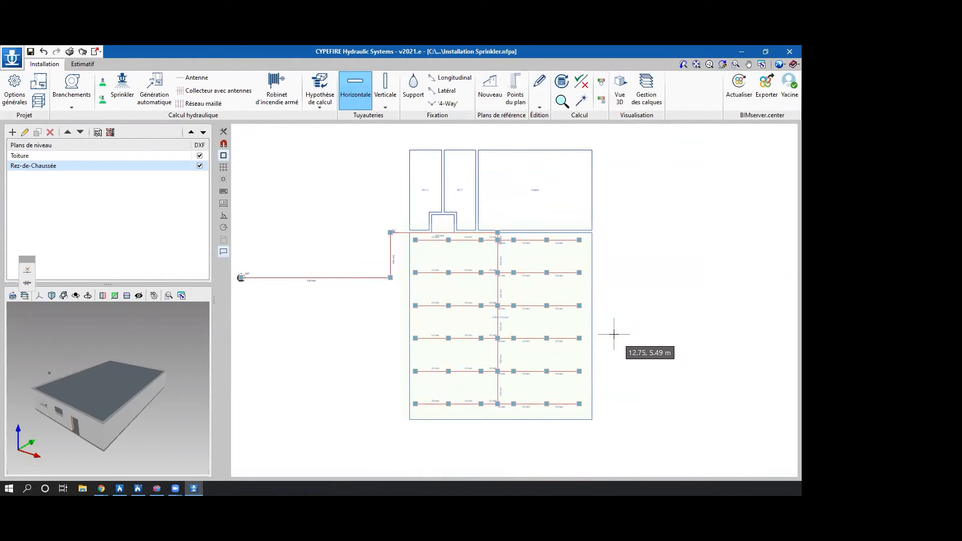
Place a RIA (25 mm) Robinet d'incendie armé with Ø2½ (65 mm) pipe at 1.50 m height against the Cuisine's outer side wall.
{"action": "scroll", "coordinate": [554, 223], "scroll_direction": "up", "scroll_amount": 3}
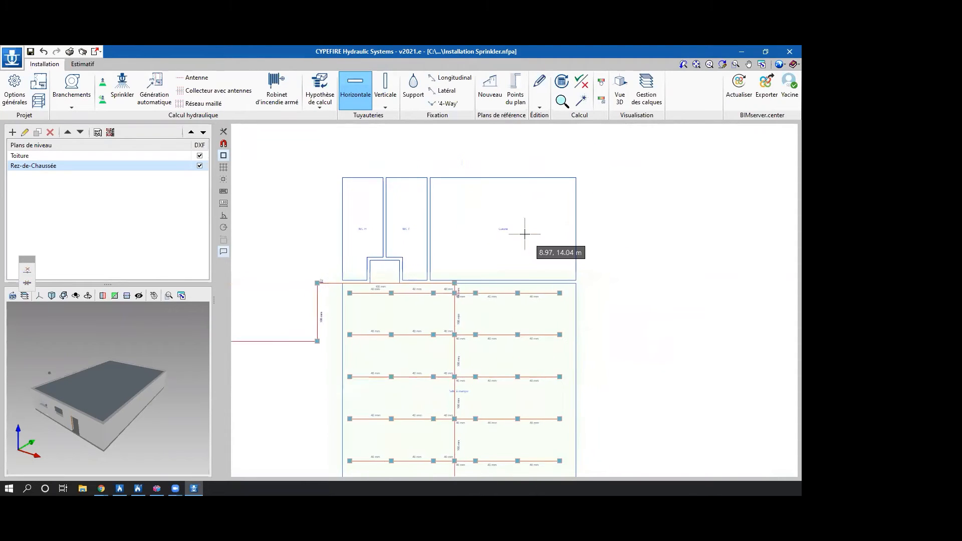
{"action": "left_click", "coordinate": [293, 89]}
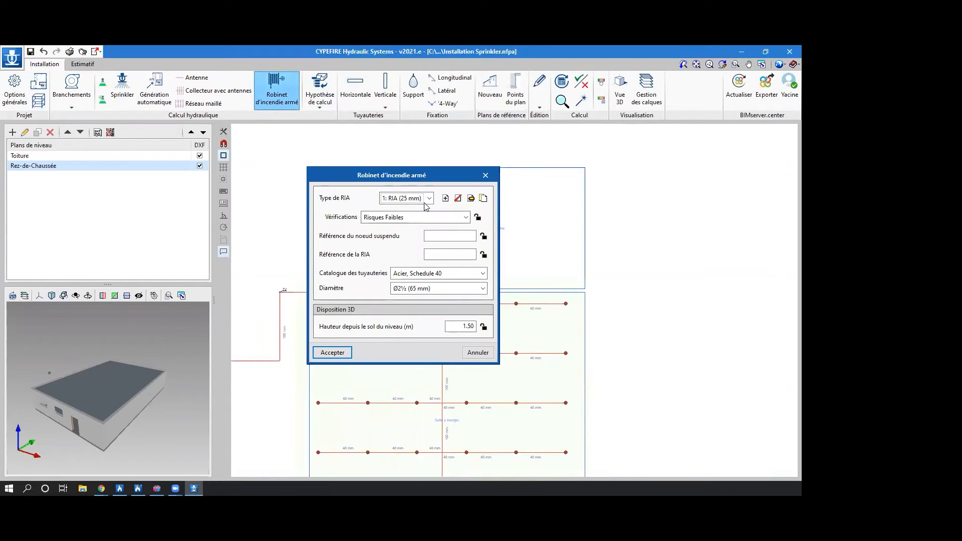
{"action": "left_click", "coordinate": [425, 287]}
{"action": "left_click", "coordinate": [426, 299]}
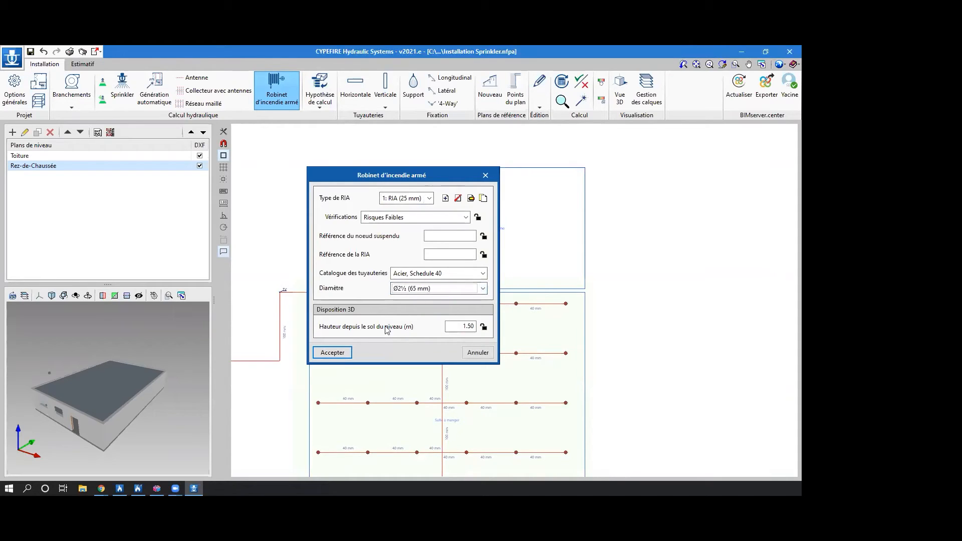
{"action": "left_click", "coordinate": [344, 352]}
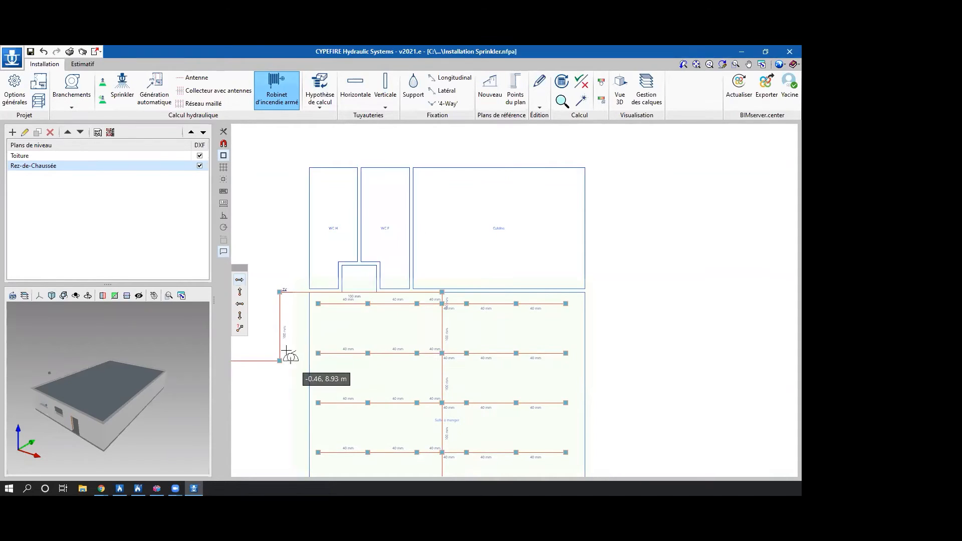
{"action": "left_click", "coordinate": [240, 292]}
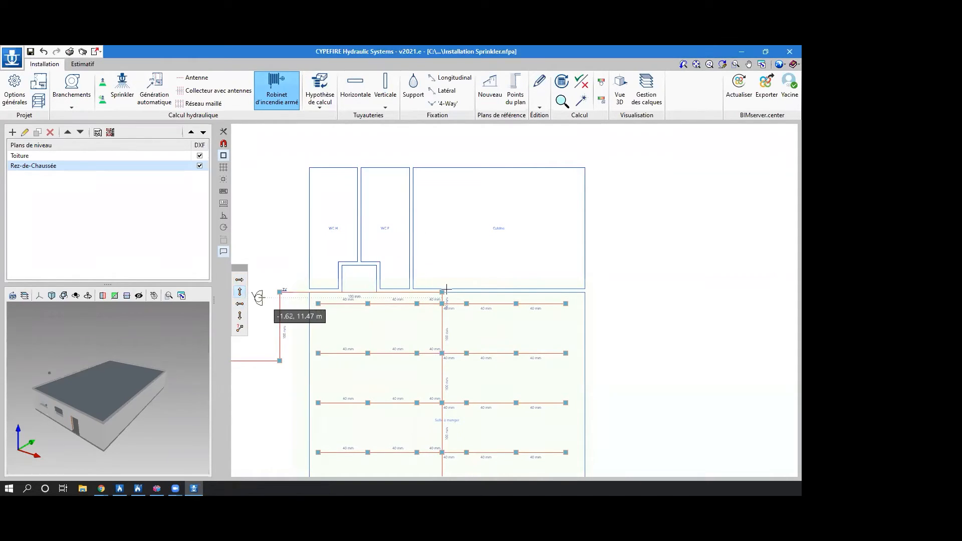
{"action": "left_click", "coordinate": [579, 214]}
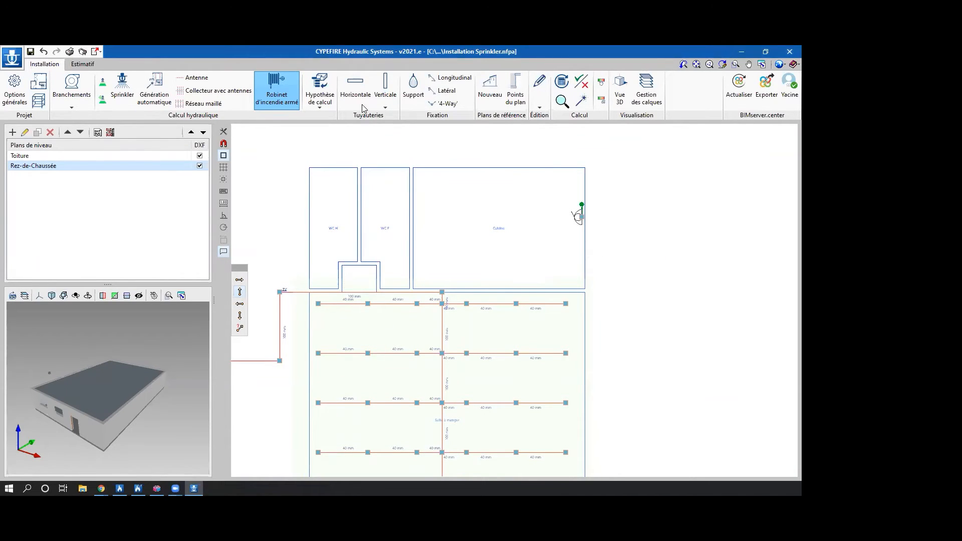
Connect the Cuisine's Robinet d'incendie armé to vertical pipe TV with a Ø4 (100 mm) pipe at 0.00 m height, routed around the WC and kitchen outer walls.
{"action": "left_click", "coordinate": [355, 90]}
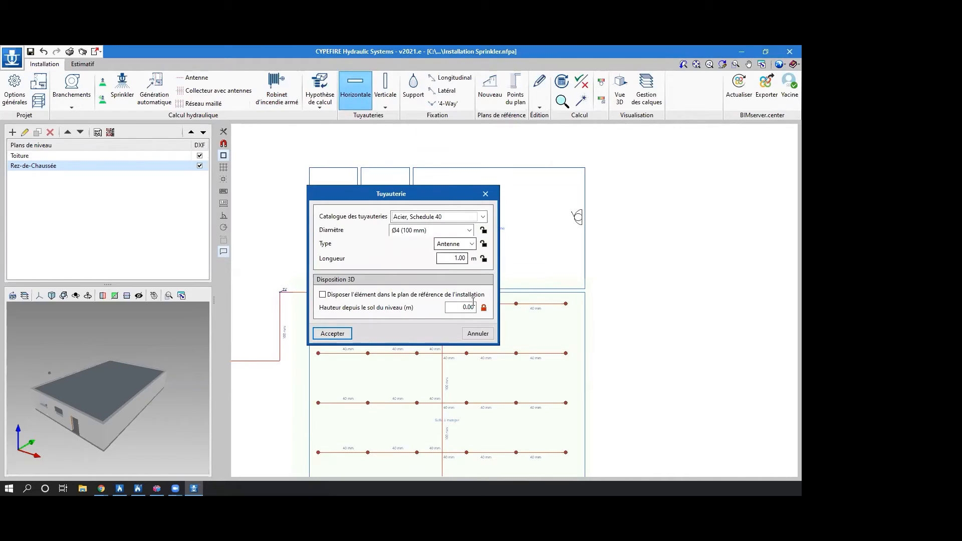
{"action": "left_click", "coordinate": [332, 333]}
{"action": "left_click", "coordinate": [581, 216]}
{"action": "left_click", "coordinate": [582, 155]}
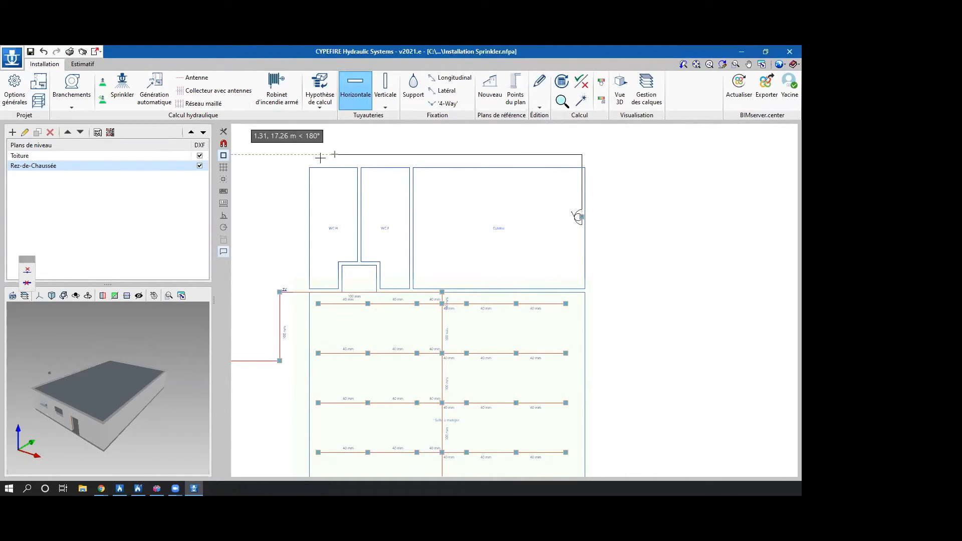
{"action": "left_click", "coordinate": [279, 155]}
{"action": "left_click", "coordinate": [280, 291]}
{"action": "scroll", "coordinate": [335, 299], "scroll_direction": "down", "scroll_amount": 2}
{"action": "middle_click_drag", "start_coordinate": [369, 301], "coordinate": [434, 284]}
{"action": "middle_click_drag", "start_coordinate": [624, 309], "coordinate": [618, 280]}
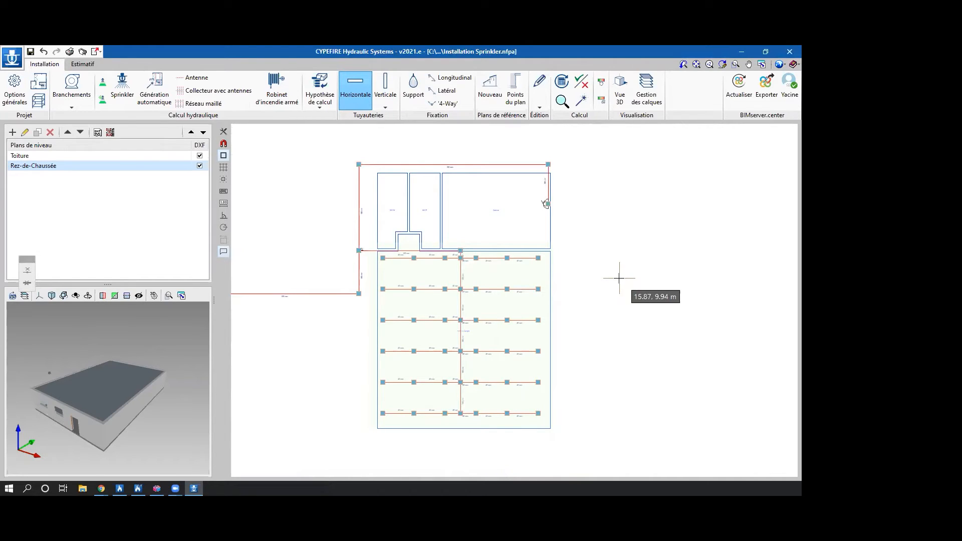
Draw a four-sided Surface impliquée around the last sprinklers in the Salle à manger corner farthest from the supply connection.
{"action": "left_click", "coordinate": [309, 101]}
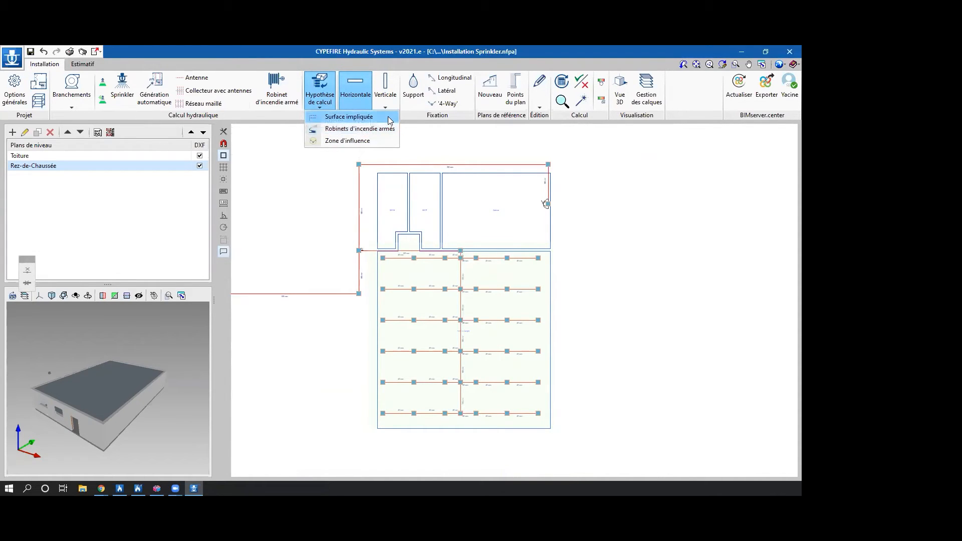
{"action": "left_click", "coordinate": [390, 118]}
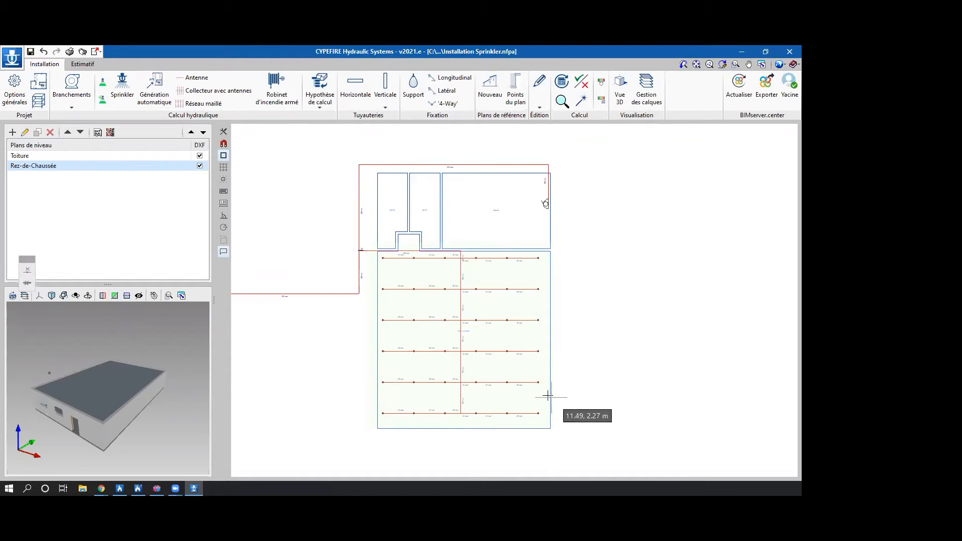
{"action": "scroll", "coordinate": [562, 404], "scroll_direction": "down", "scroll_amount": 1}
{"action": "left_click", "coordinate": [510, 329]}
{"action": "left_click", "coordinate": [535, 329]}
{"action": "left_click", "coordinate": [534, 372]}
{"action": "double_click", "coordinate": [504, 373]}
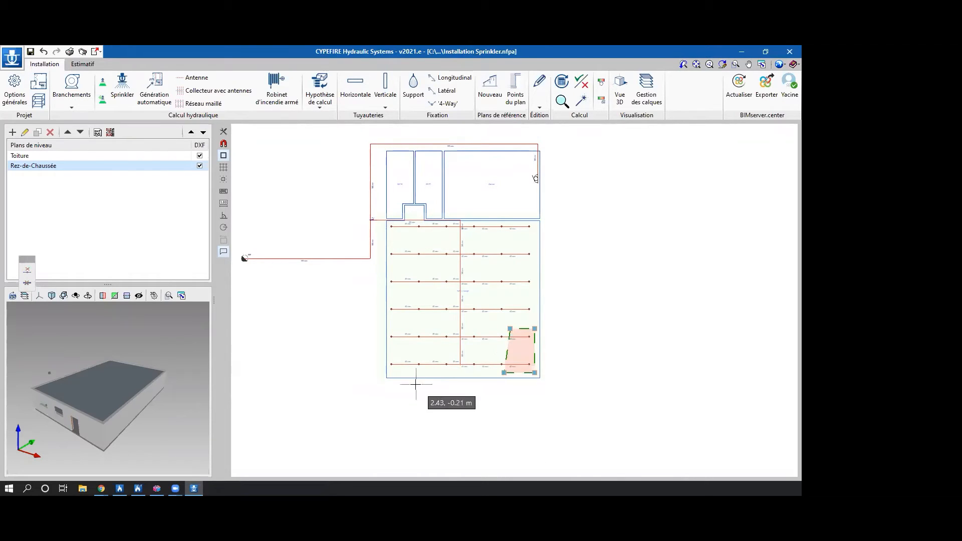
Draw a second four-sided Surface impliquée across the second and third branches on the supply side of the Salle à manger.
{"action": "left_click", "coordinate": [421, 247]}
{"action": "left_click", "coordinate": [474, 247]}
{"action": "left_click", "coordinate": [447, 296]}
{"action": "double_click", "coordinate": [406, 288]}
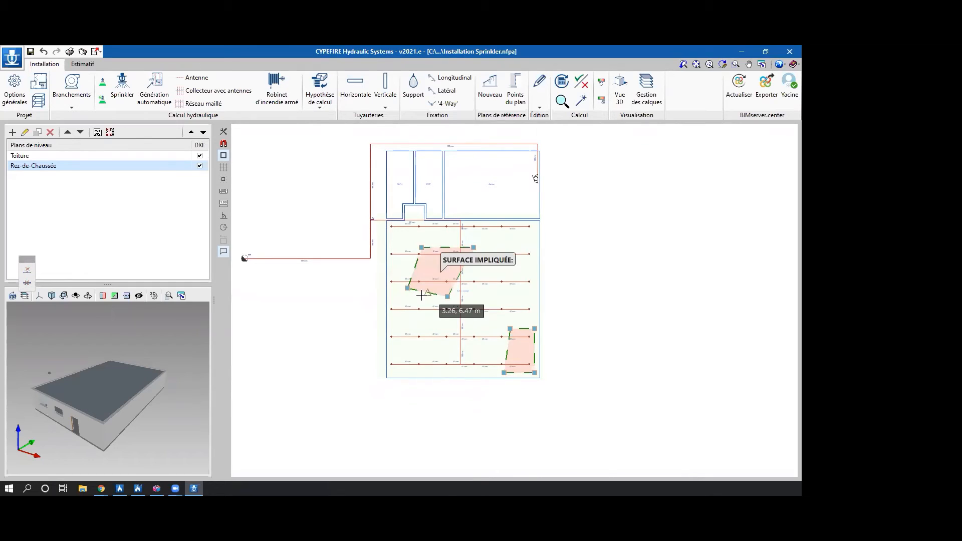
{"action": "scroll", "coordinate": [421, 295], "scroll_direction": "up", "scroll_amount": 1}
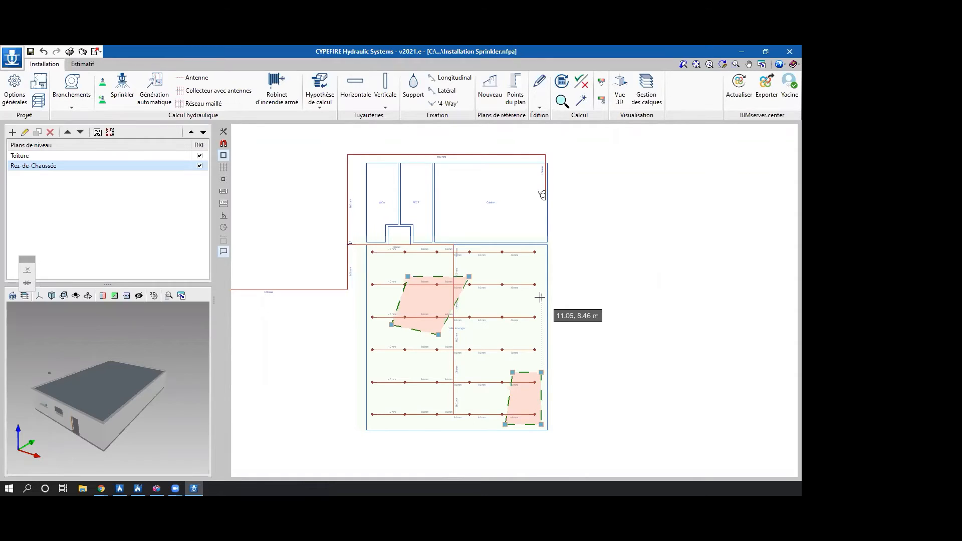
Set the calculation hypothesis of the Cuisine's Robinet d'incendie armé to Ouvert.
{"action": "left_click", "coordinate": [318, 107]}
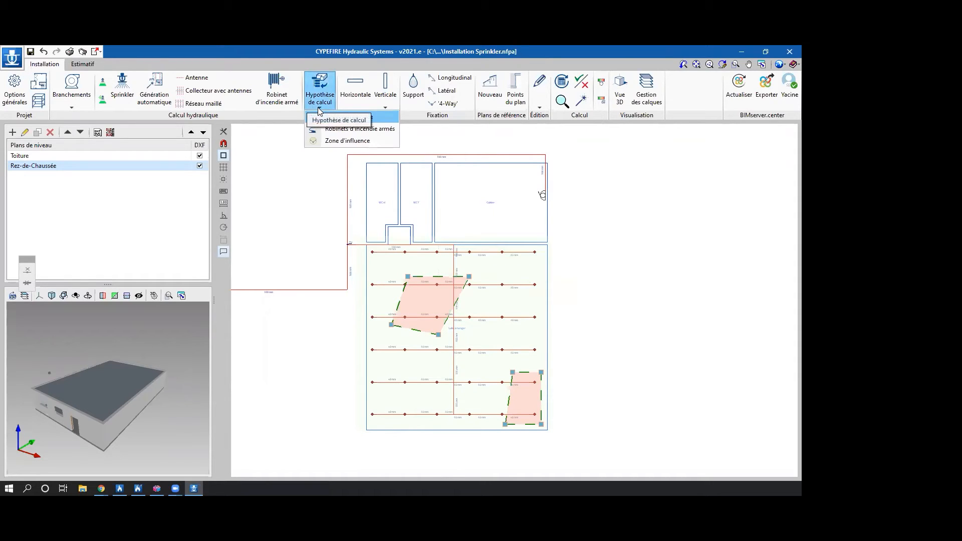
{"action": "left_click", "coordinate": [323, 128]}
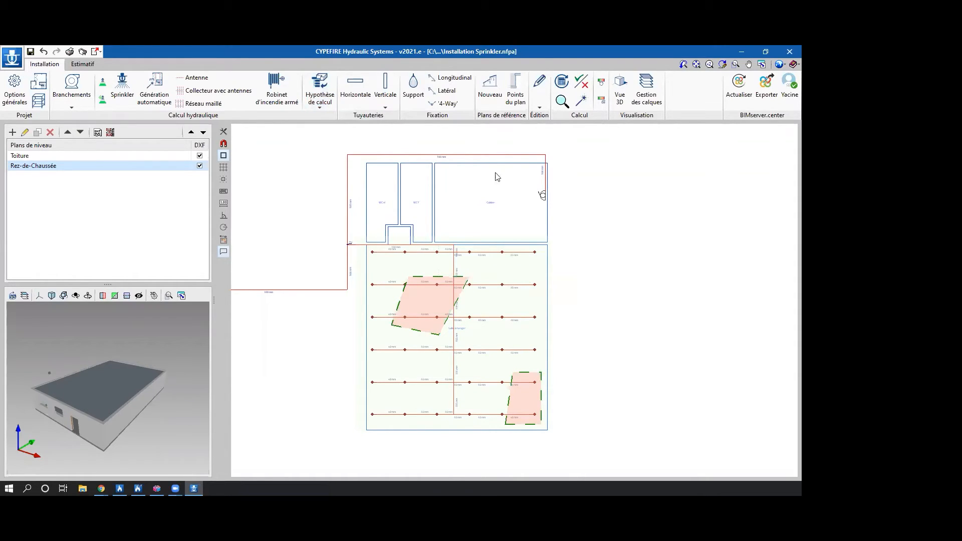
{"action": "left_click", "coordinate": [542, 199]}
{"action": "scroll", "coordinate": [526, 201], "scroll_direction": "up", "scroll_amount": 3}
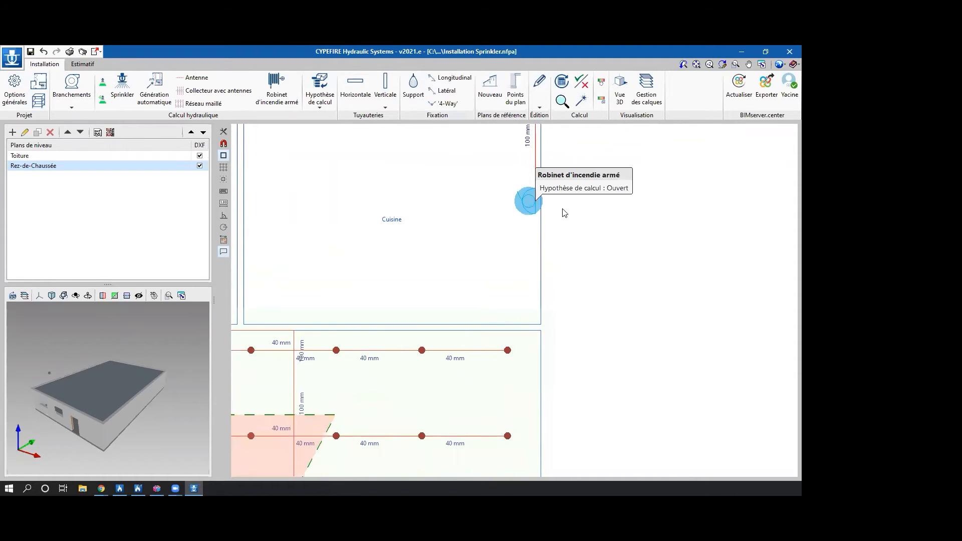
{"action": "scroll", "coordinate": [575, 217], "scroll_direction": "down", "scroll_amount": 5}
{"action": "middle_click_drag", "start_coordinate": [586, 240], "coordinate": [483, 247]}
{"action": "scroll", "coordinate": [541, 248], "scroll_direction": "down", "scroll_amount": 1}
{"action": "middle_click_drag", "start_coordinate": [607, 223], "coordinate": [658, 242]}
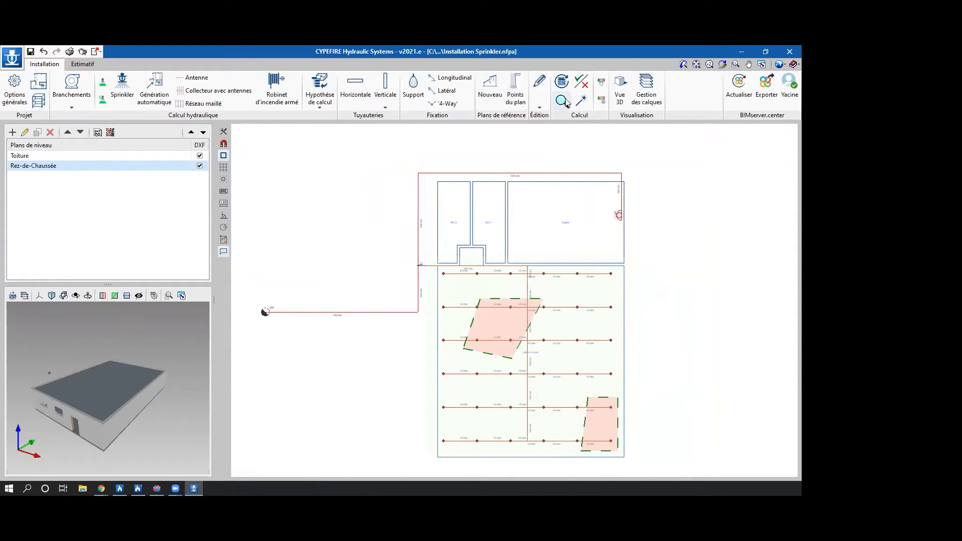
Run the hydraulic calculation and check the results of the first branch's pipes and the supply collector.
{"action": "left_click", "coordinate": [561, 83]}
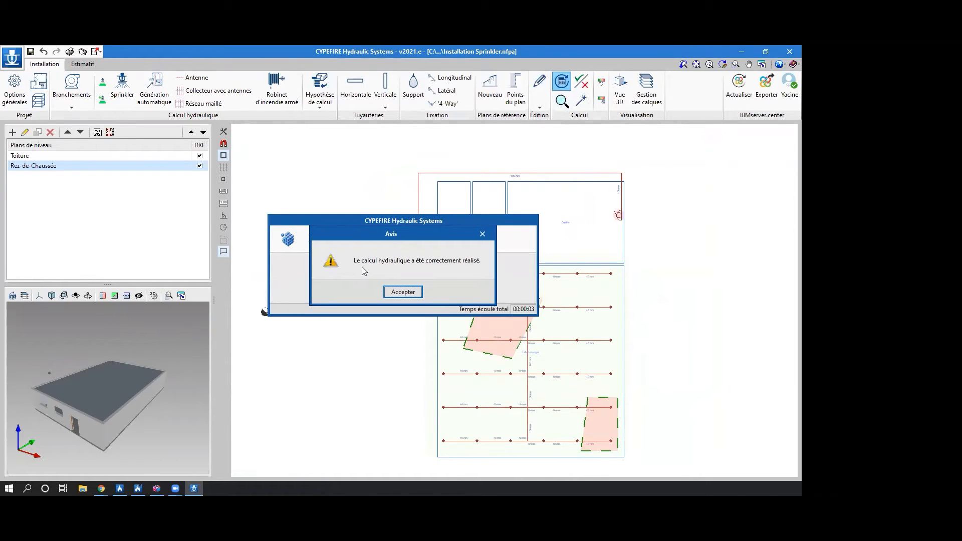
{"action": "left_click", "coordinate": [402, 292]}
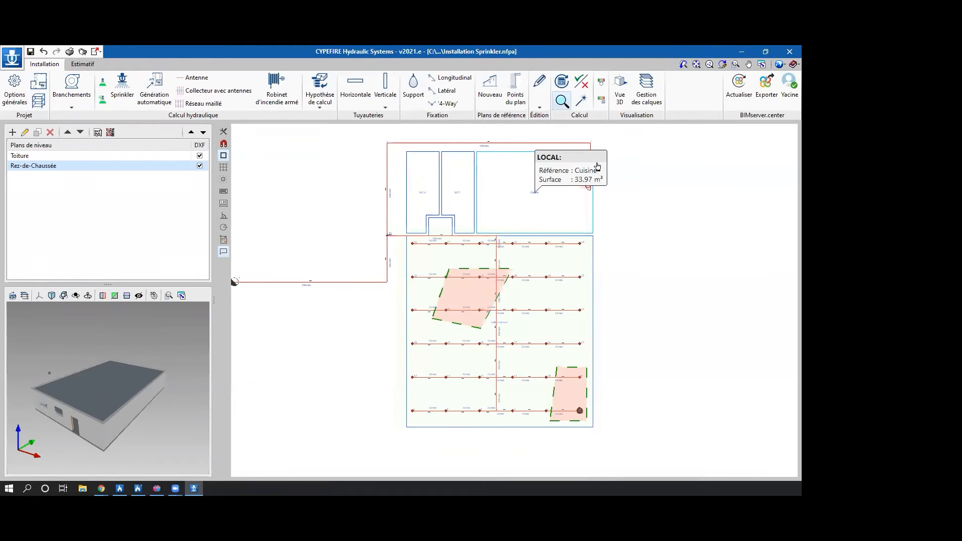
{"action": "mouse_move", "coordinate": [546, 245]}
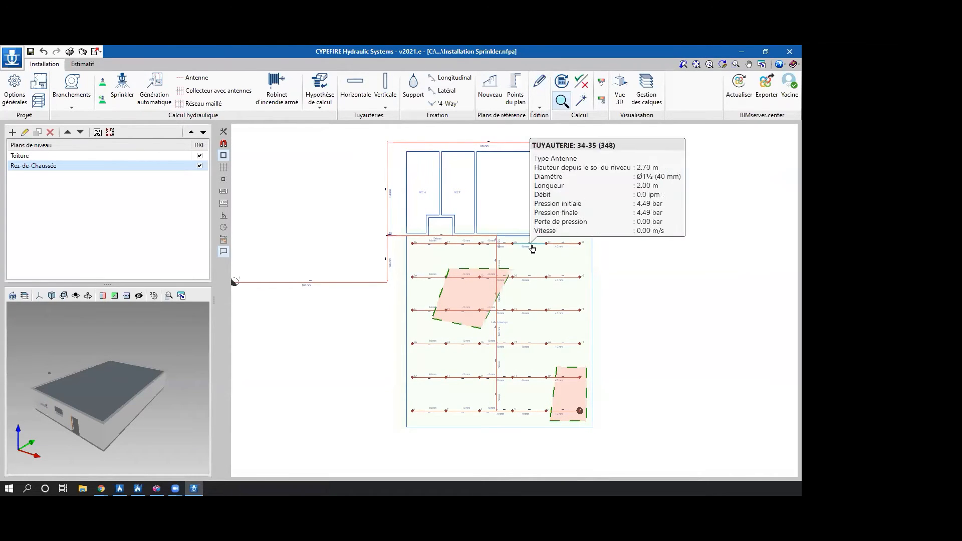
{"action": "mouse_move", "coordinate": [516, 246]}
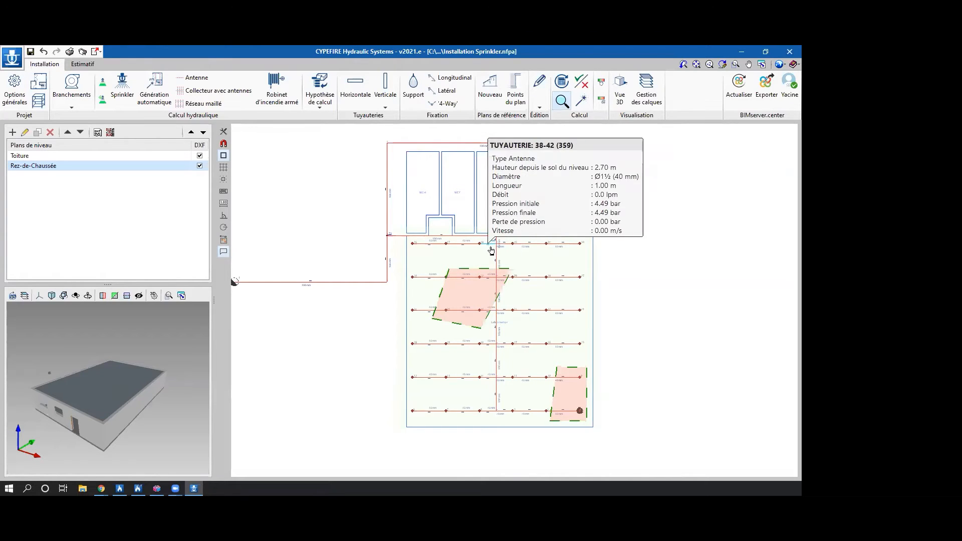
{"action": "middle_click_drag", "start_coordinate": [286, 294], "coordinate": [345, 301]}
{"action": "mouse_move", "coordinate": [349, 294]}
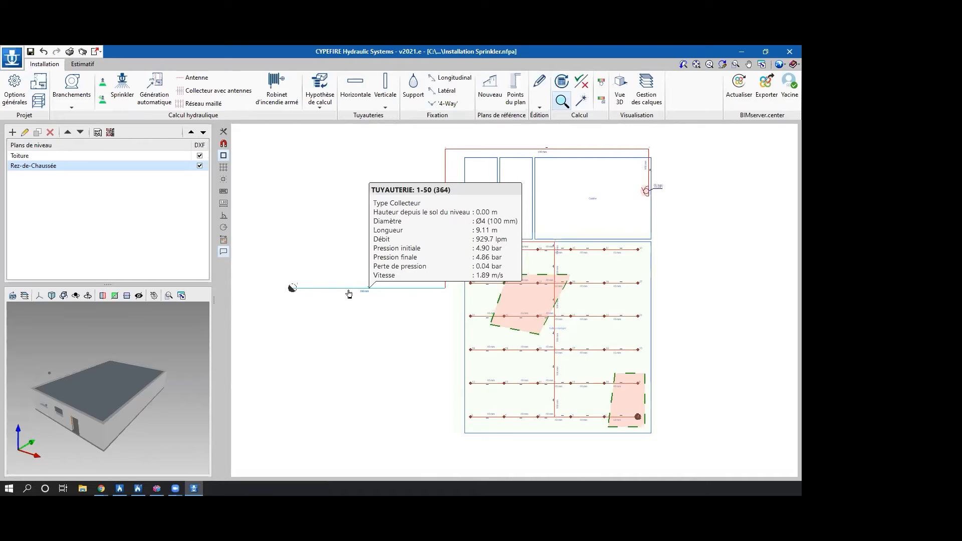
Display the graphical analysis of the network's results by Débit and inspect the coloured pipes.
{"action": "left_click", "coordinate": [600, 85]}
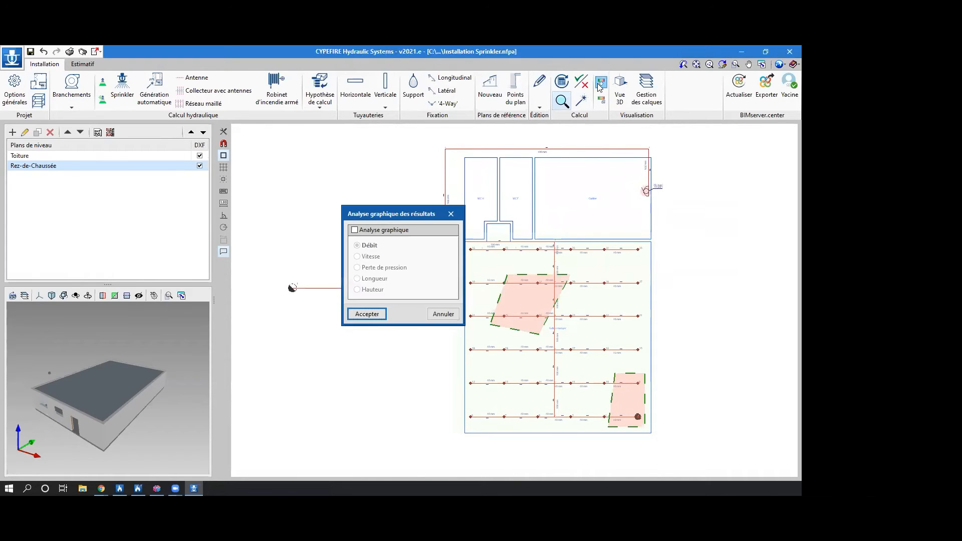
{"action": "left_click", "coordinate": [385, 229]}
{"action": "left_click", "coordinate": [385, 230]}
{"action": "left_click", "coordinate": [385, 230]}
{"action": "left_click", "coordinate": [367, 313]}
{"action": "mouse_move", "coordinate": [651, 316]}
{"action": "middle_mouse_down"}
{"action": "mouse_move", "coordinate": [632, 307]}
{"action": "mouse_move", "coordinate": [631, 315]}
{"action": "middle_mouse_up"}
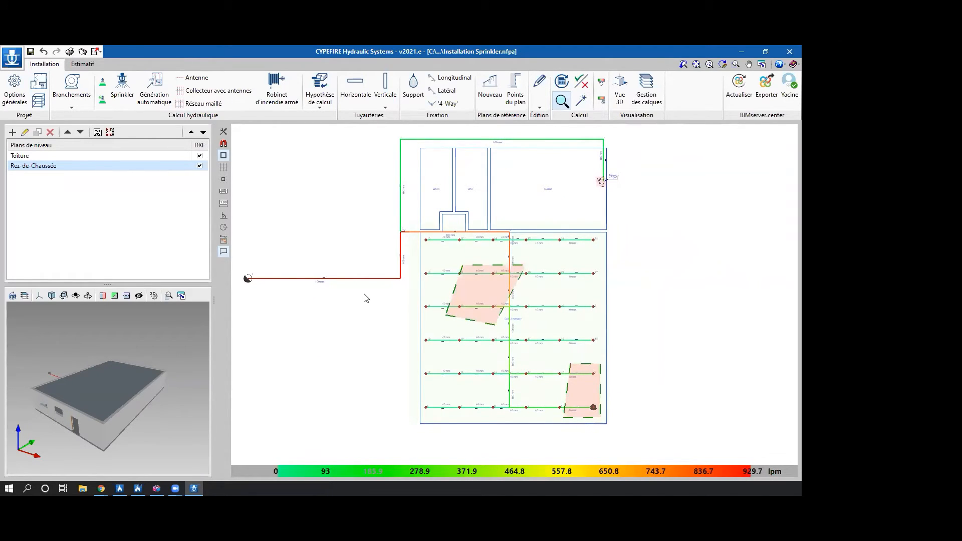
{"action": "mouse_move", "coordinate": [595, 409]}
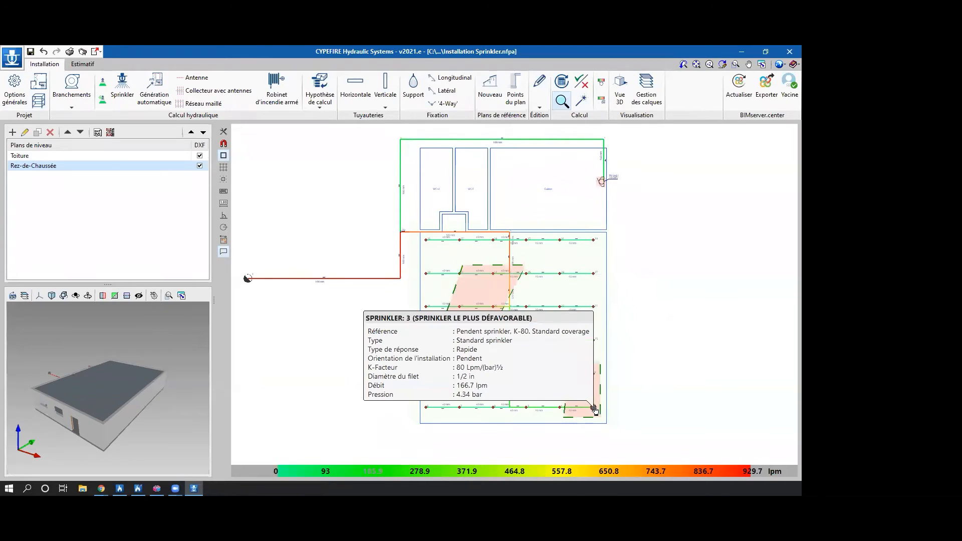
Switch the graphical analysis of the results to Vitesse, and turn the analysis off after viewing it.
{"action": "left_click", "coordinate": [600, 82]}
{"action": "left_click", "coordinate": [369, 256]}
{"action": "left_click", "coordinate": [367, 314]}
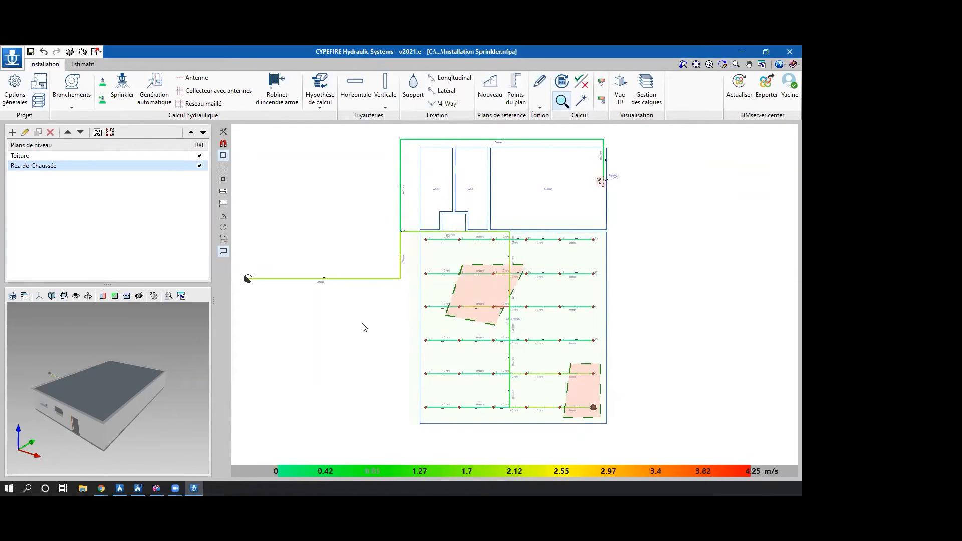
{"action": "left_click", "coordinate": [599, 86]}
{"action": "left_click", "coordinate": [386, 234]}
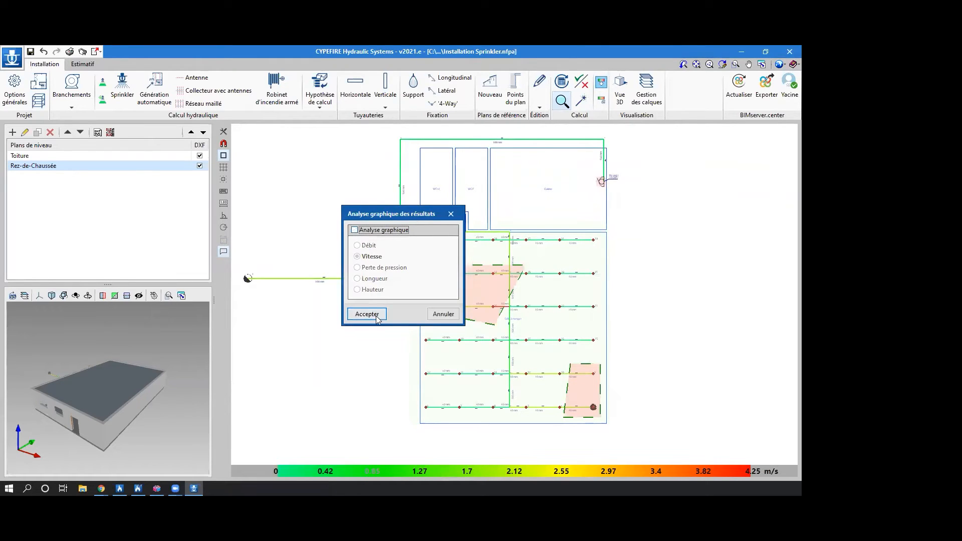
{"action": "left_click", "coordinate": [367, 314]}
Generate the project's calculation report, read through its hydraulic calculation, node and pipe sections, and close it.
{"action": "left_click", "coordinate": [12, 58]}
{"action": "left_click", "coordinate": [57, 184]}
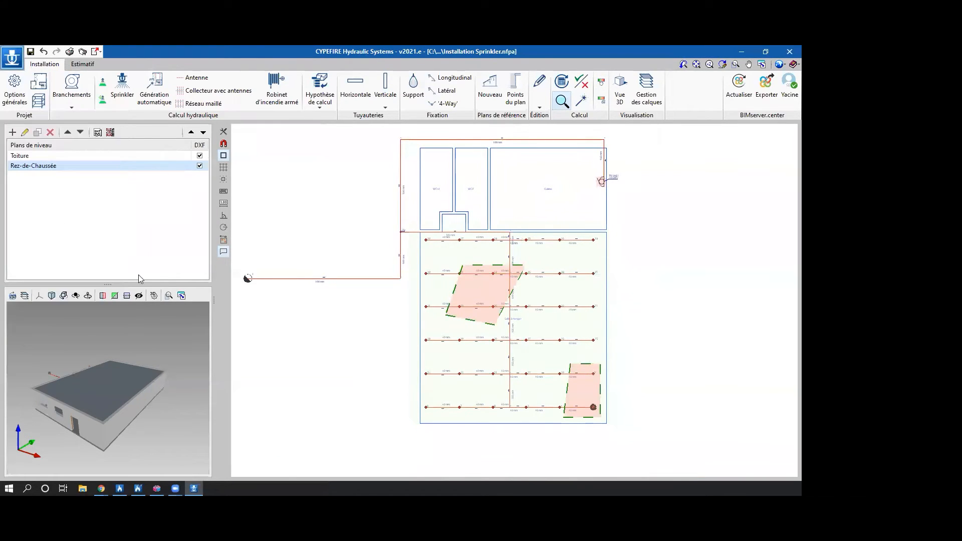
{"action": "left_click", "coordinate": [407, 295]}
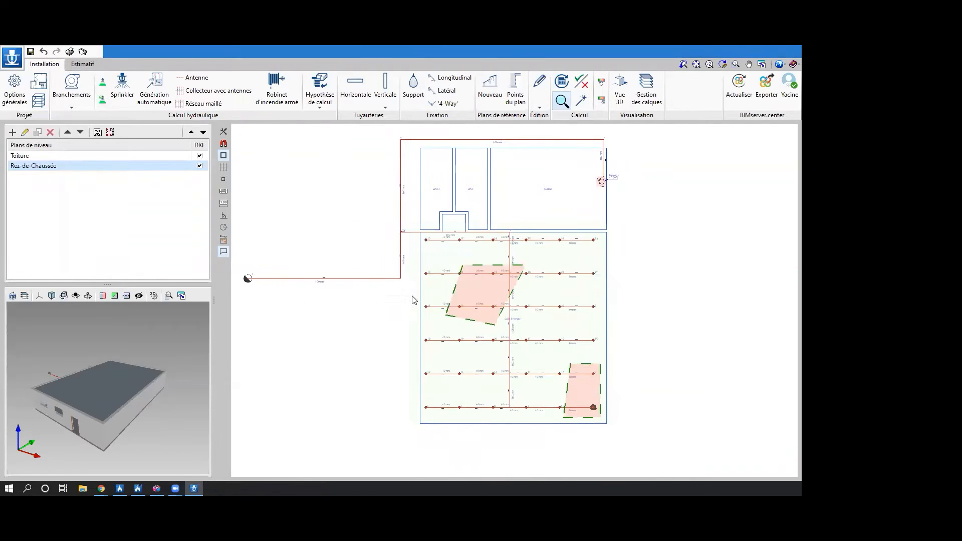
{"action": "left_click", "coordinate": [364, 309]}
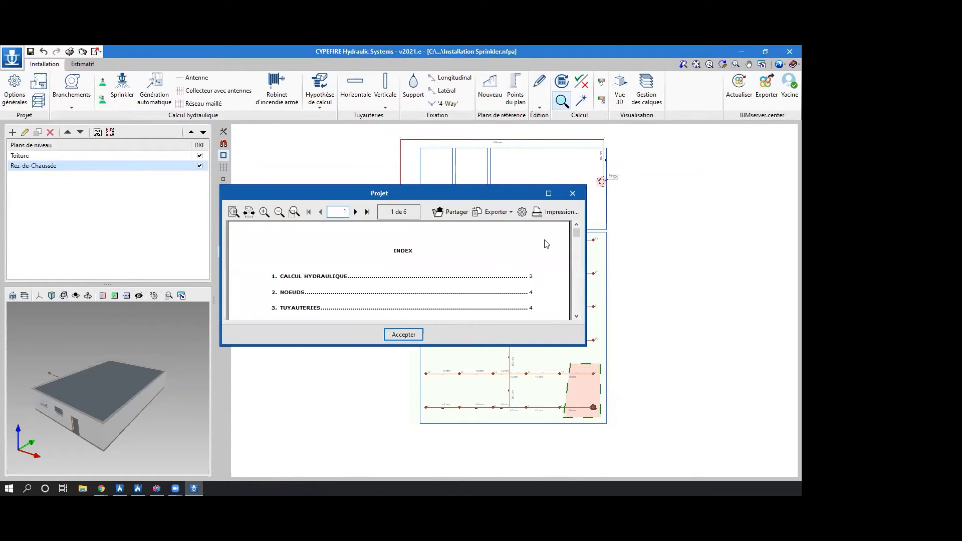
{"action": "left_click", "coordinate": [549, 194]}
{"action": "scroll", "coordinate": [519, 266], "scroll_direction": "down", "scroll_amount": 10}
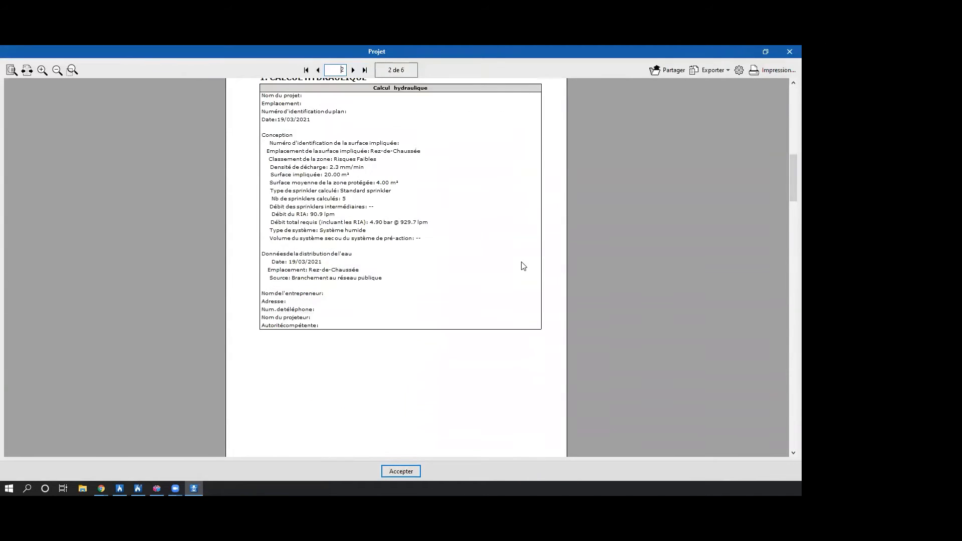
{"action": "scroll", "coordinate": [513, 261], "scroll_direction": "down", "scroll_amount": 15}
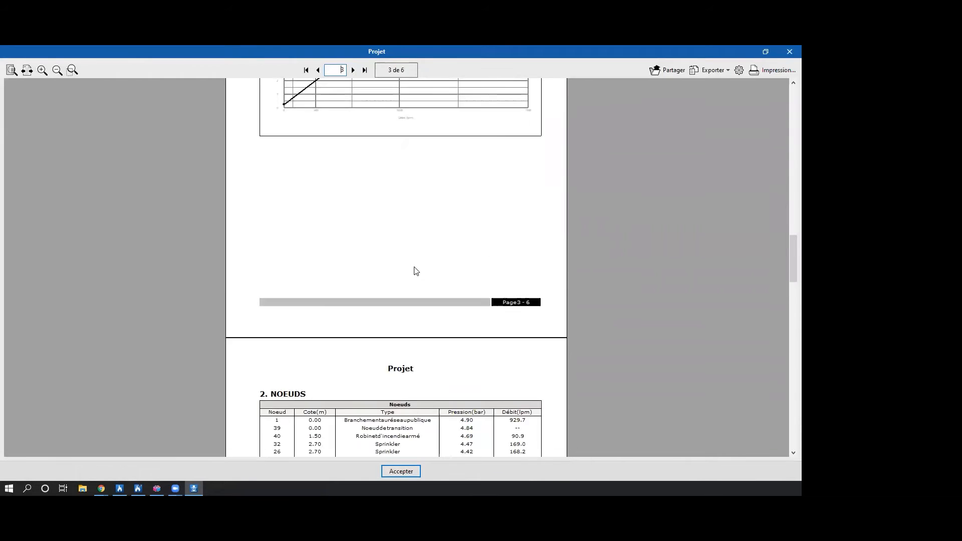
{"action": "scroll", "coordinate": [415, 269], "scroll_direction": "down", "scroll_amount": 15}
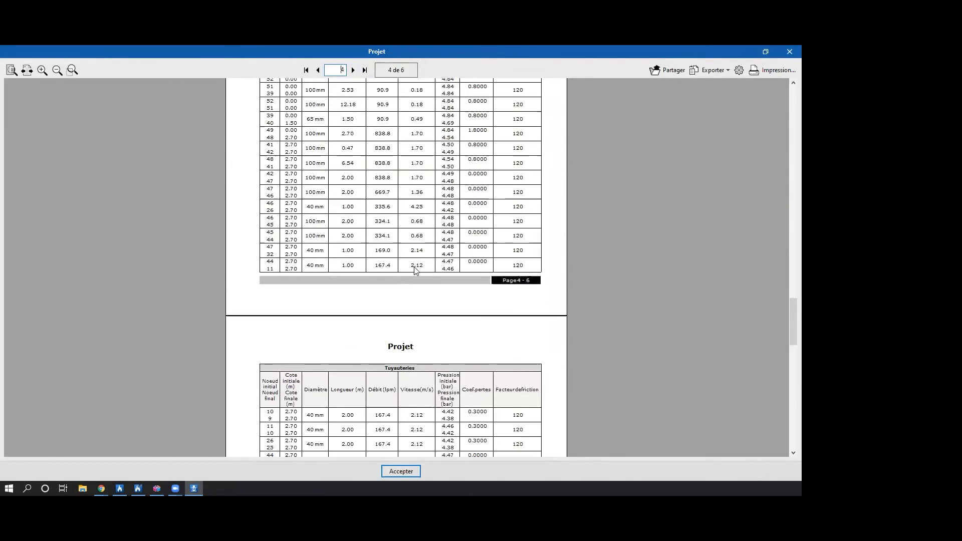
{"action": "scroll", "coordinate": [415, 268], "scroll_direction": "down", "scroll_amount": 2}
{"action": "left_click", "coordinate": [789, 51]}
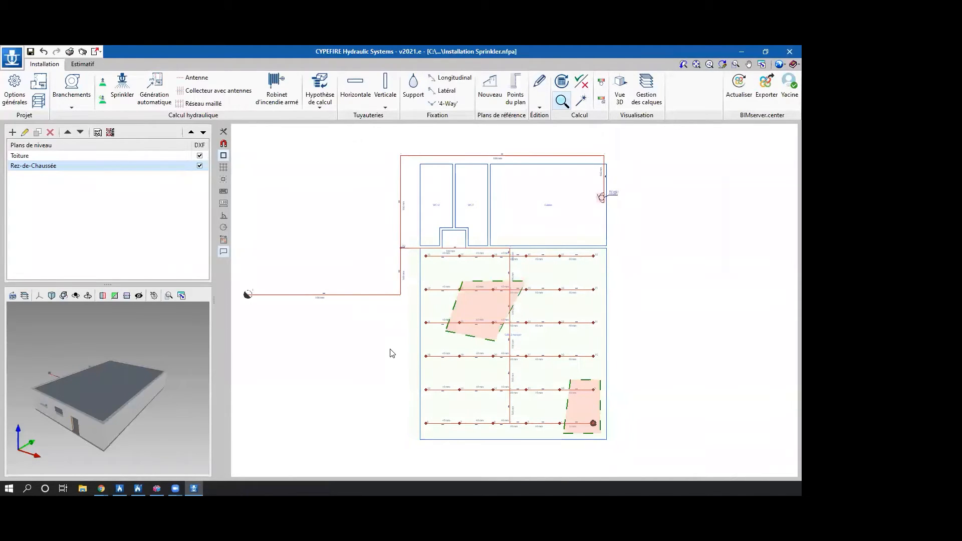
Run the automatic sizing of the pipes and check the diameter of the supply collector.
{"action": "left_click", "coordinate": [581, 103]}
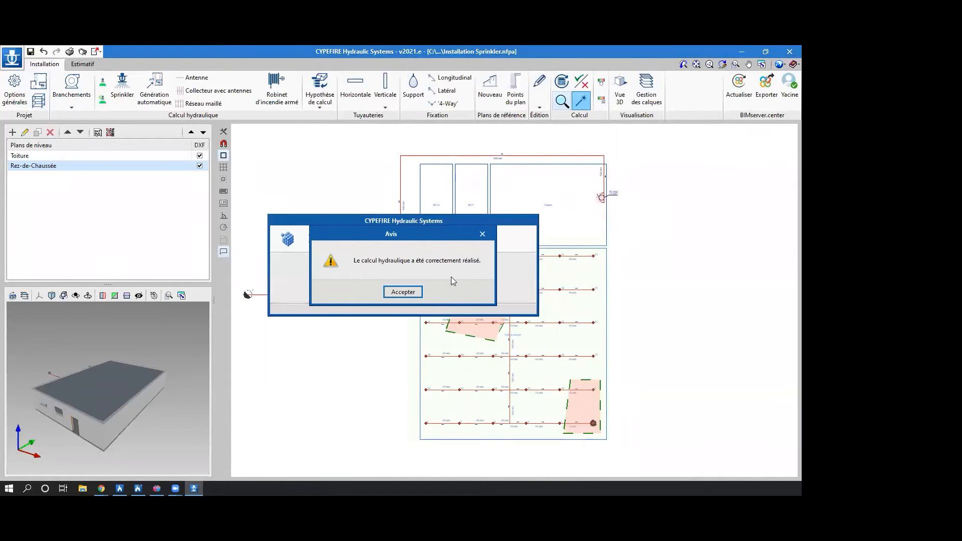
{"action": "left_click", "coordinate": [403, 292]}
{"action": "scroll", "coordinate": [378, 322], "scroll_direction": "up", "scroll_amount": 1}
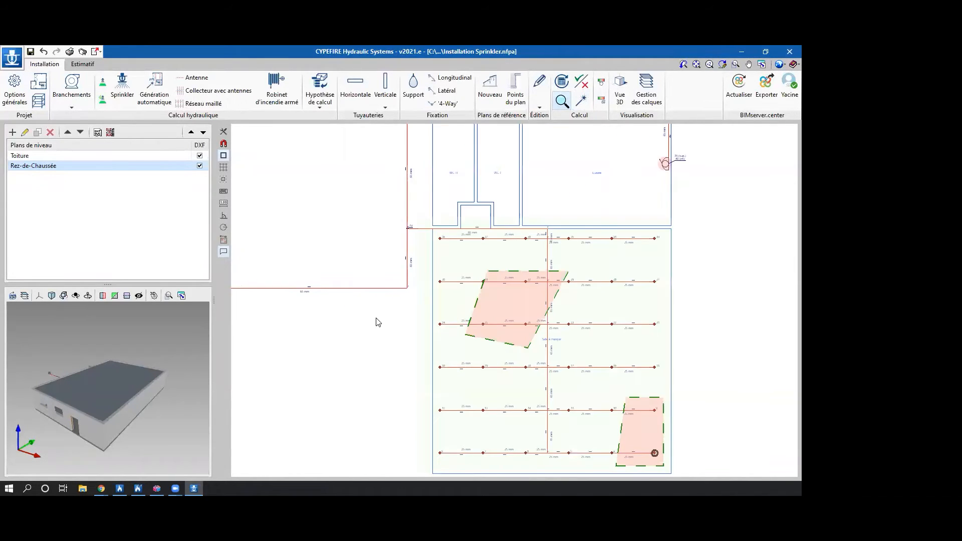
{"action": "scroll", "coordinate": [378, 322], "scroll_direction": "up", "scroll_amount": 3}
{"action": "middle_click_drag", "start_coordinate": [380, 317], "coordinate": [543, 307]}
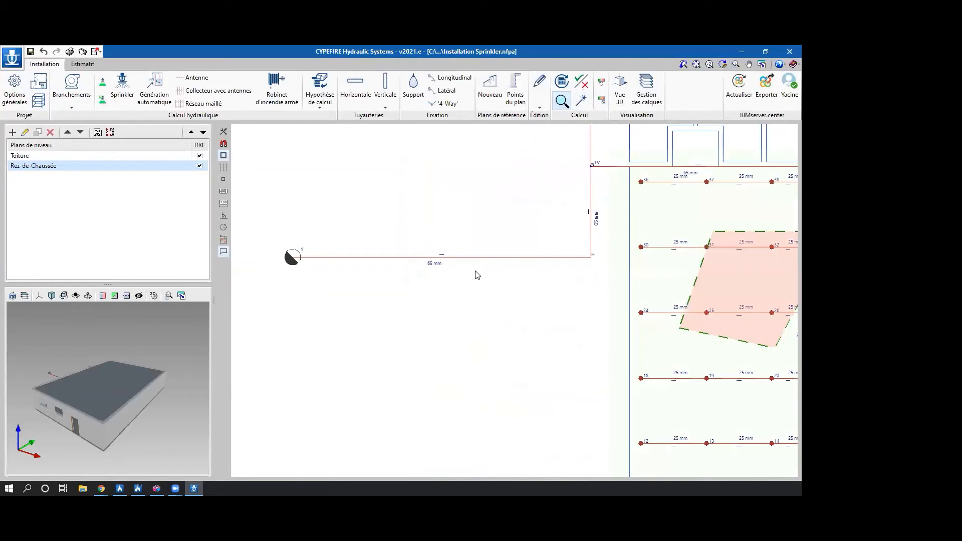
{"action": "mouse_move", "coordinate": [472, 261]}
Examine the sized diameters and hydraulic results of the Salle à manger collector and the sprinkler branches.
{"action": "scroll", "coordinate": [515, 340], "scroll_direction": "down", "scroll_amount": 2}
{"action": "middle_click_drag", "start_coordinate": [474, 344], "coordinate": [328, 319]}
{"action": "scroll", "coordinate": [551, 263], "scroll_direction": "down", "scroll_amount": 1}
{"action": "middle_click_drag", "start_coordinate": [551, 261], "coordinate": [463, 286]}
{"action": "scroll", "coordinate": [481, 260], "scroll_direction": "up", "scroll_amount": 1}
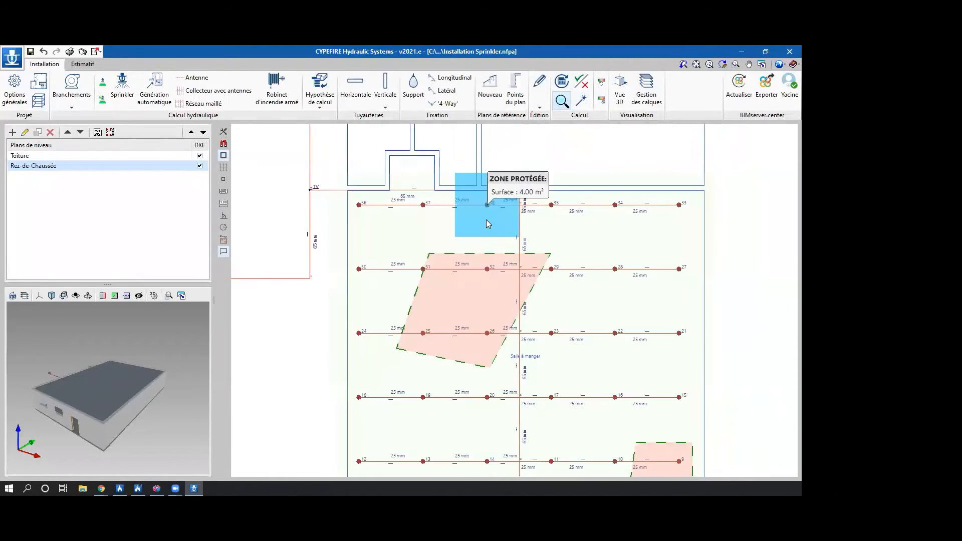
{"action": "scroll", "coordinate": [399, 193], "scroll_direction": "up", "scroll_amount": 1}
{"action": "scroll", "coordinate": [398, 194], "scroll_direction": "up", "scroll_amount": 2}
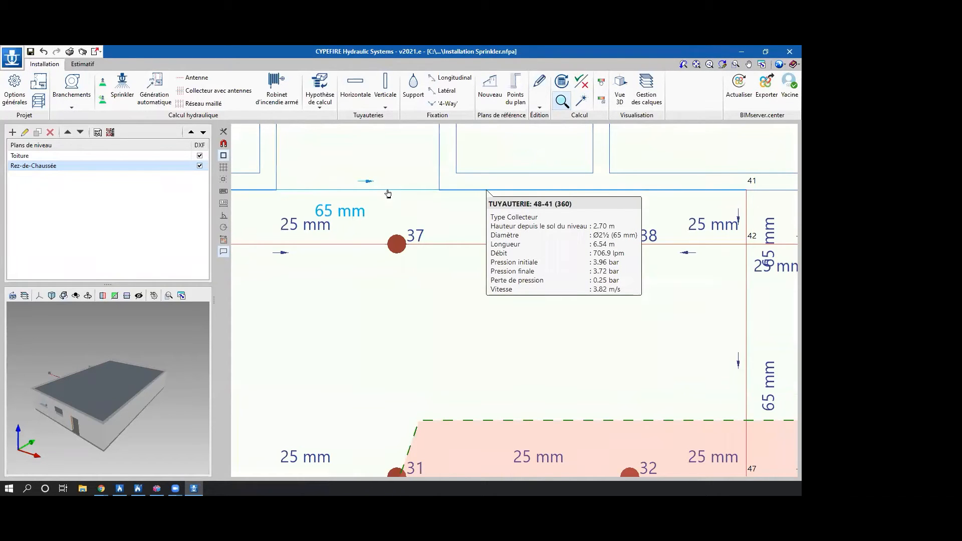
{"action": "scroll", "coordinate": [387, 194], "scroll_direction": "down", "scroll_amount": 4}
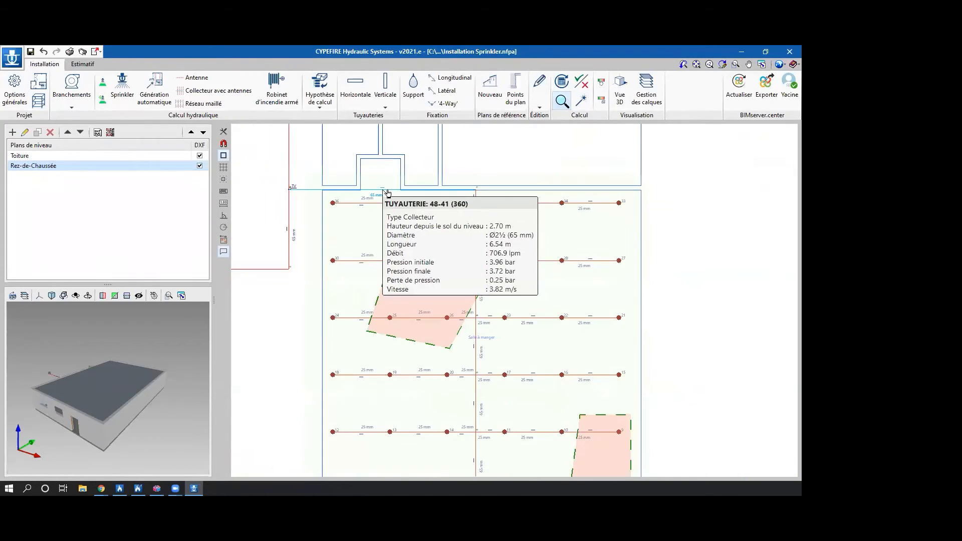
{"action": "mouse_move", "coordinate": [362, 262]}
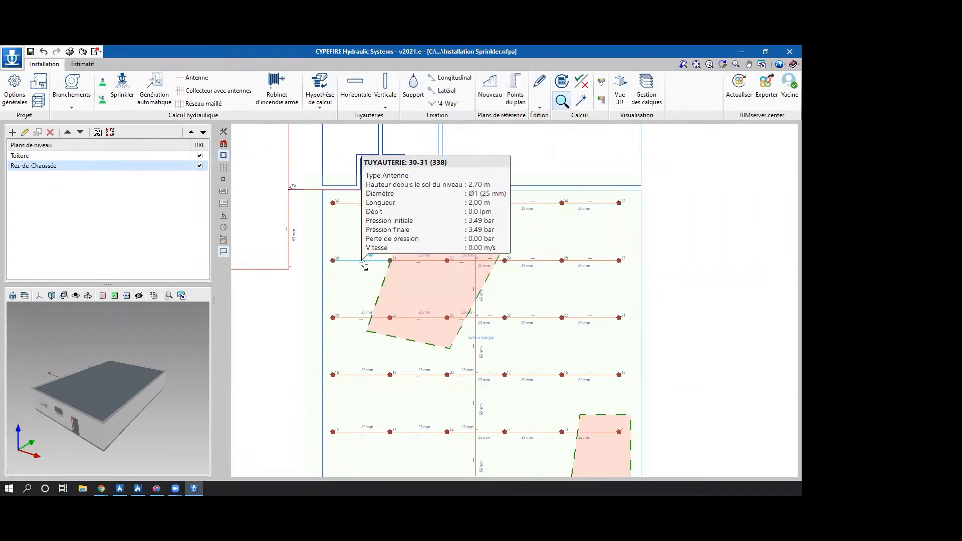
{"action": "scroll", "coordinate": [364, 264], "scroll_direction": "down", "scroll_amount": 2}
{"action": "middle_click_drag", "start_coordinate": [444, 291], "coordinate": [491, 302]}
{"action": "middle_click_drag", "start_coordinate": [607, 294], "coordinate": [661, 317]}
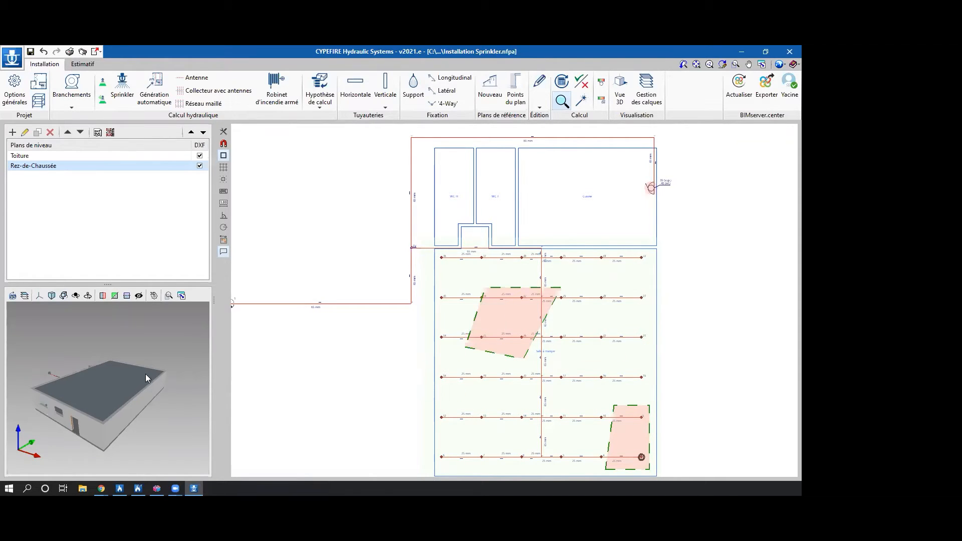
Open the full 3D view and make the Modèle BIM transparent to examine the piping inside the building.
{"action": "middle_click_drag", "start_coordinate": [44, 395], "coordinate": [113, 368]}
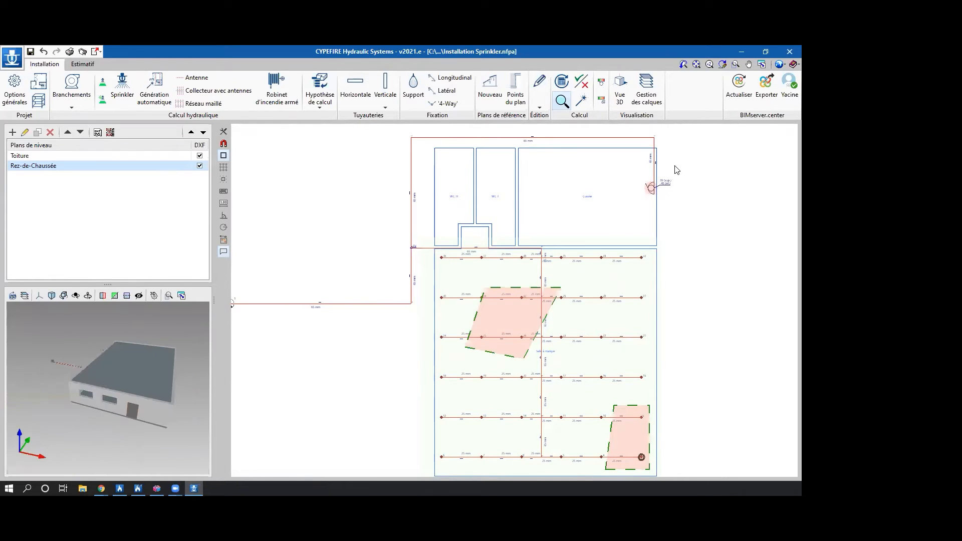
{"action": "left_click", "coordinate": [617, 98]}
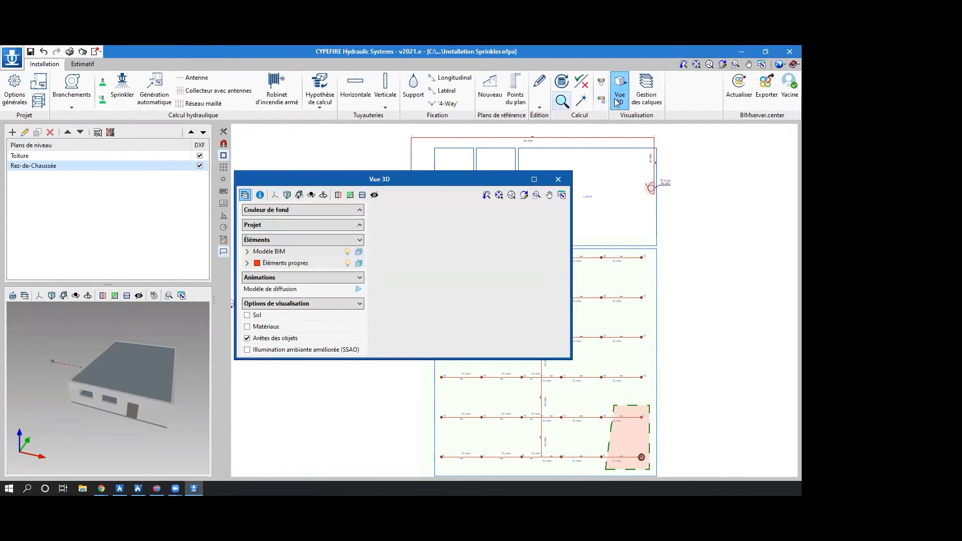
{"action": "left_click", "coordinate": [534, 178]}
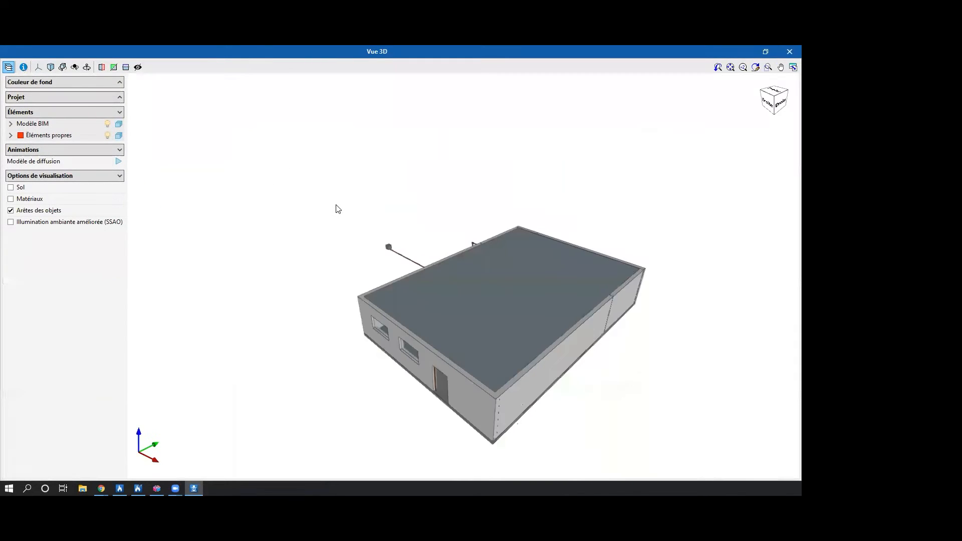
{"action": "left_click", "coordinate": [118, 124]}
{"action": "left_click", "coordinate": [119, 125]}
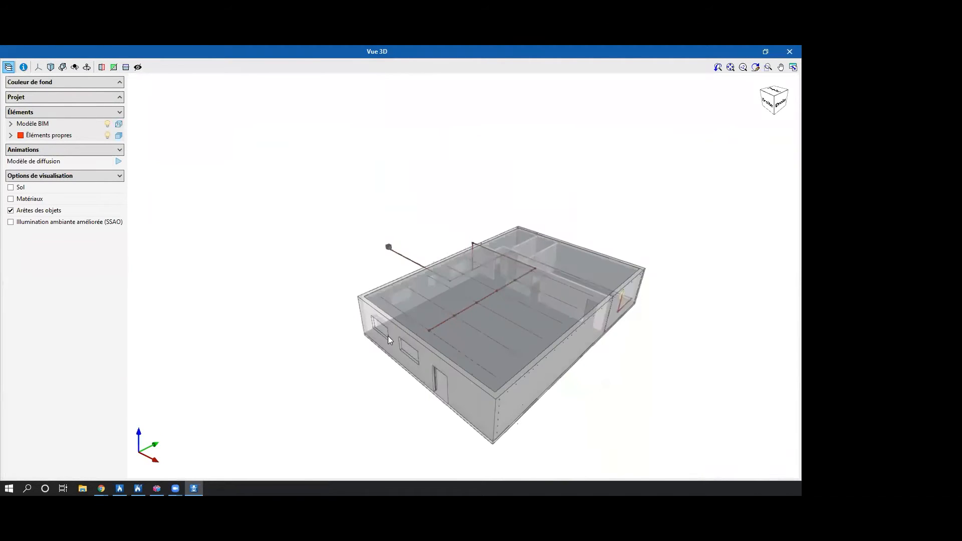
{"action": "left_click_drag", "start_coordinate": [440, 329], "coordinate": [549, 280]}
{"action": "scroll", "coordinate": [498, 289], "scroll_direction": "up", "scroll_amount": 4}
{"action": "scroll", "coordinate": [497, 289], "scroll_direction": "up", "scroll_amount": 2}
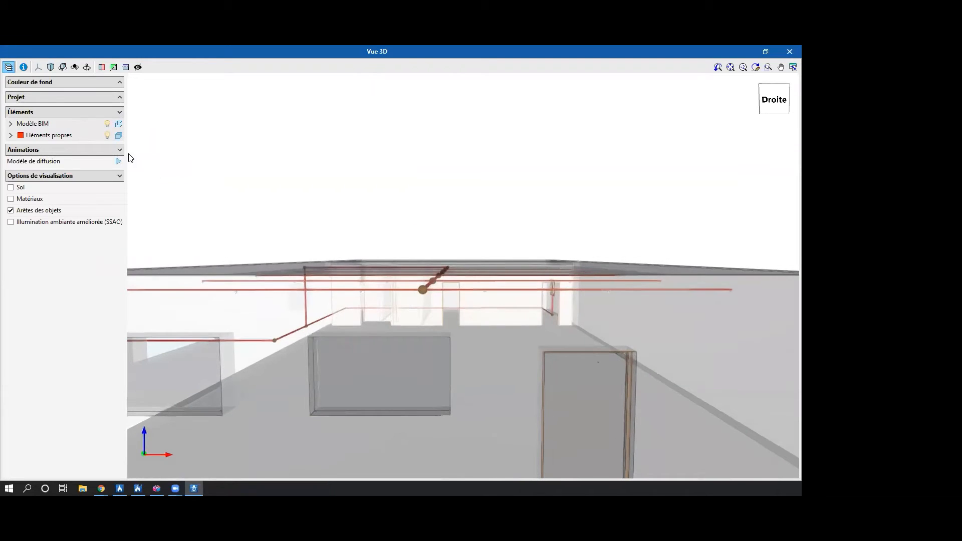
Hide the Modèle BIM and run the Modèle de diffusion animation to examine the discharge from the sprinklers.
{"action": "left_click", "coordinate": [108, 124]}
{"action": "scroll", "coordinate": [436, 300], "scroll_direction": "up", "scroll_amount": 3}
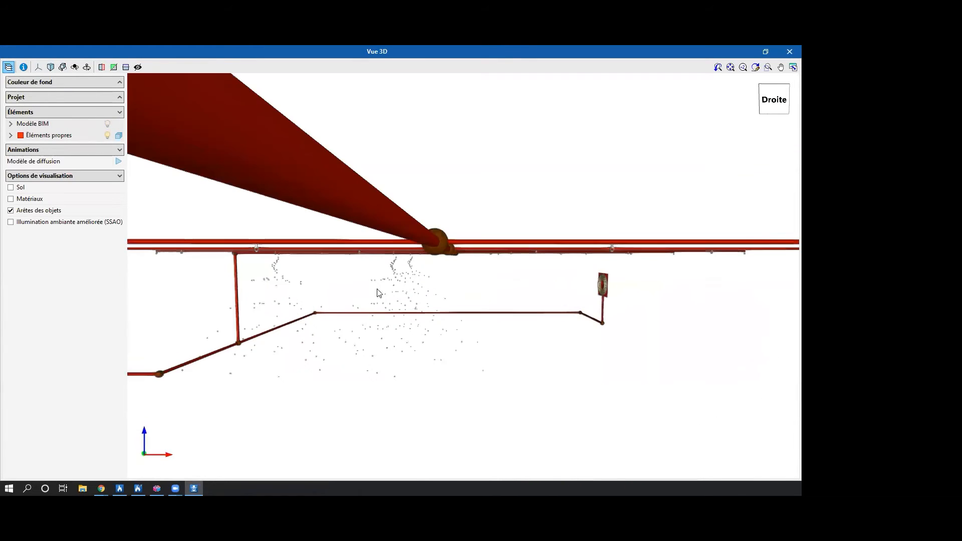
{"action": "left_click", "coordinate": [118, 161]}
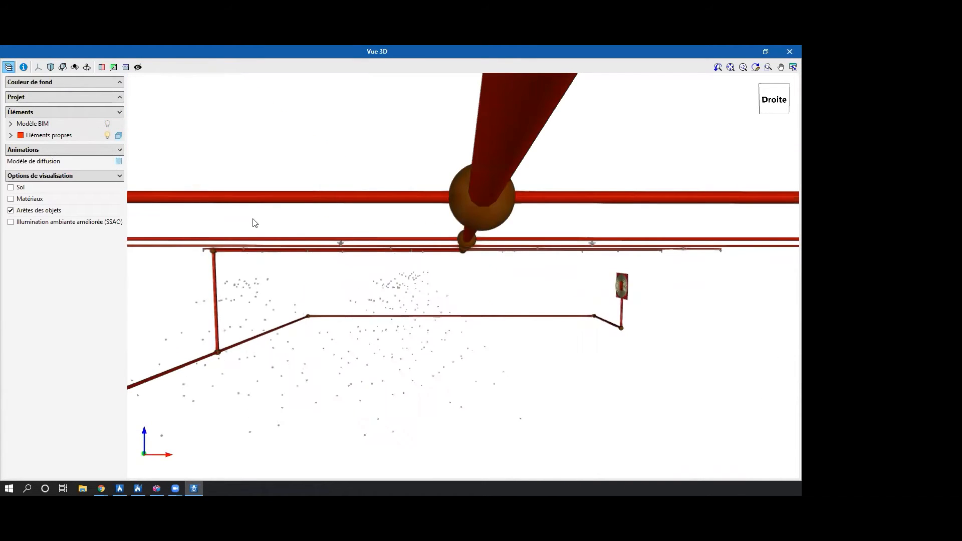
{"action": "mouse_move", "coordinate": [414, 257]}
{"action": "left_mouse_down"}
{"action": "mouse_move", "coordinate": [406, 268]}
{"action": "mouse_move", "coordinate": [325, 244]}
{"action": "mouse_move", "coordinate": [425, 219]}
{"action": "mouse_move", "coordinate": [323, 241]}
{"action": "mouse_move", "coordinate": [322, 232]}
{"action": "mouse_move", "coordinate": [424, 246]}
{"action": "left_mouse_up"}
{"action": "scroll", "coordinate": [414, 246], "scroll_direction": "up", "scroll_amount": 3}
{"action": "scroll", "coordinate": [501, 248], "scroll_direction": "down", "scroll_amount": 5}
{"action": "left_click_drag", "start_coordinate": [488, 251], "coordinate": [374, 279]}
{"action": "scroll", "coordinate": [397, 305], "scroll_direction": "down", "scroll_amount": 4}
{"action": "scroll", "coordinate": [382, 306], "scroll_direction": "up", "scroll_amount": 2}
Show the Modèle BIM again, examine the whole building with its network from above, and close the 3D view.
{"action": "left_click", "coordinate": [108, 124]}
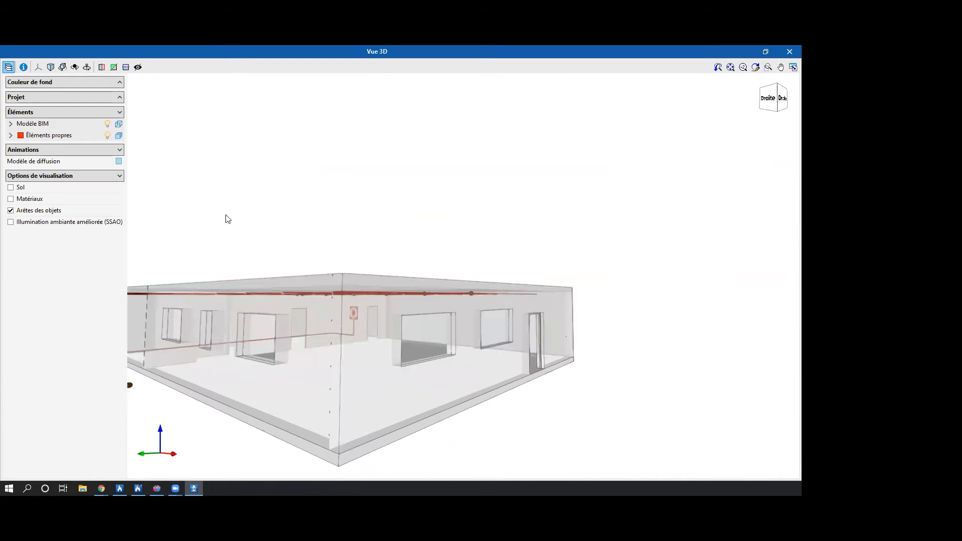
{"action": "left_click_drag", "start_coordinate": [332, 326], "coordinate": [407, 344]}
{"action": "scroll", "coordinate": [406, 341], "scroll_direction": "down", "scroll_amount": 3}
{"action": "middle_click_drag", "start_coordinate": [425, 335], "coordinate": [427, 322]}
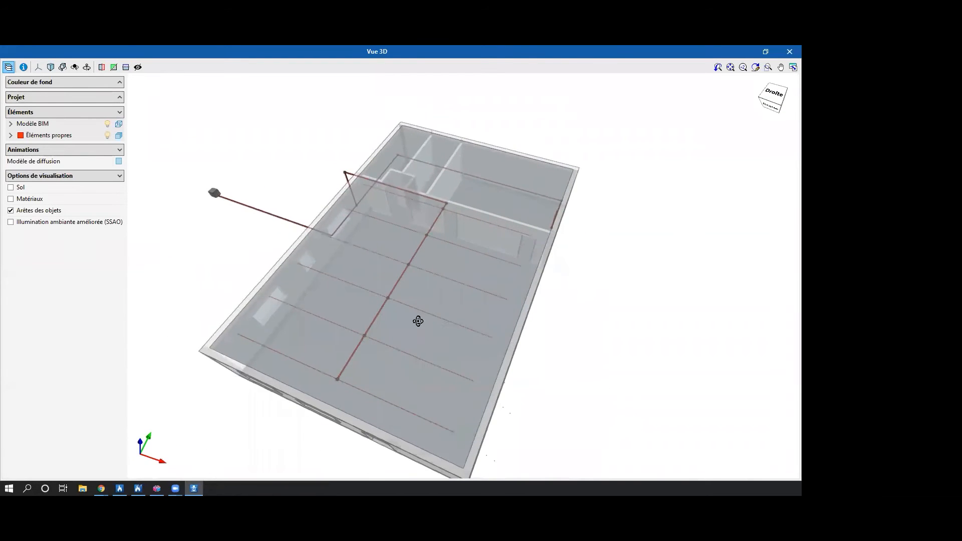
{"action": "left_click_drag", "start_coordinate": [427, 322], "coordinate": [415, 322]}
{"action": "left_click", "coordinate": [788, 51]}
Export the installation to BIMserver.center as the IFC file Installation d'extinction d'incendie, with the preselected graphical analyses and without adding any drawings.
{"action": "mouse_move", "coordinate": [446, 296]}
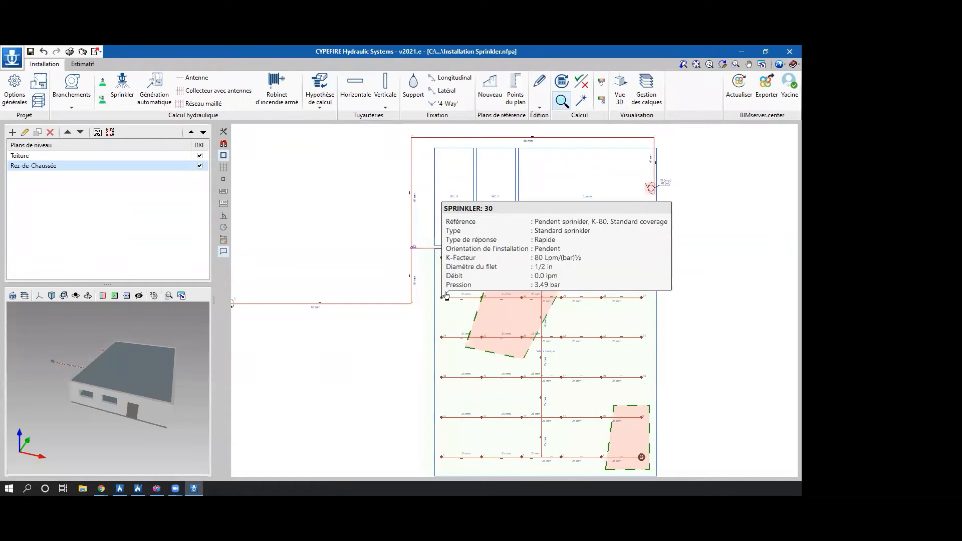
{"action": "left_click", "coordinate": [764, 84]}
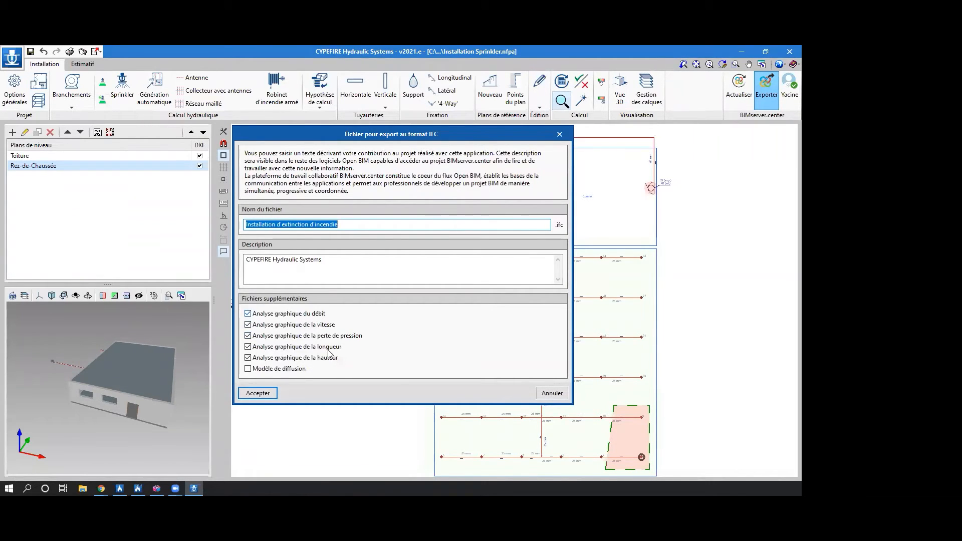
{"action": "left_click", "coordinate": [262, 393]}
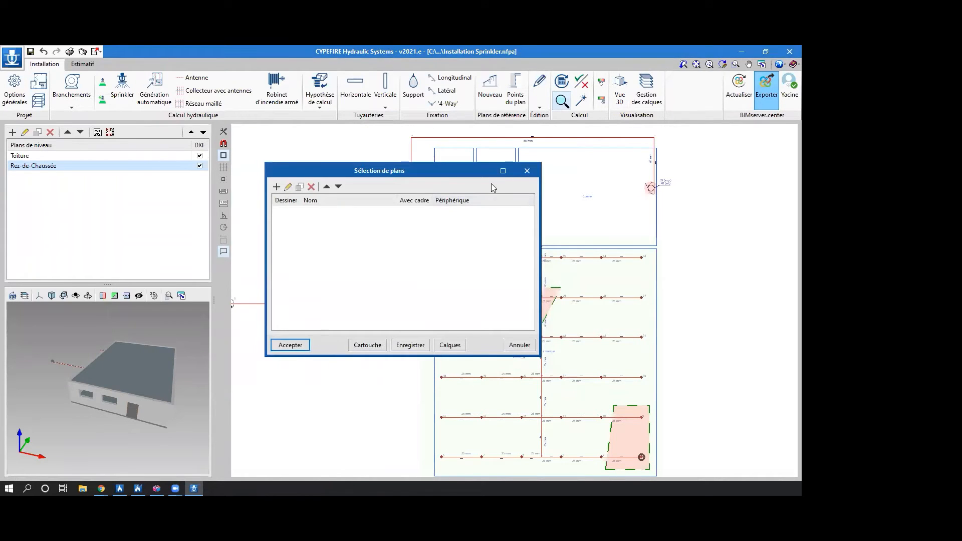
{"action": "left_click", "coordinate": [526, 171]}
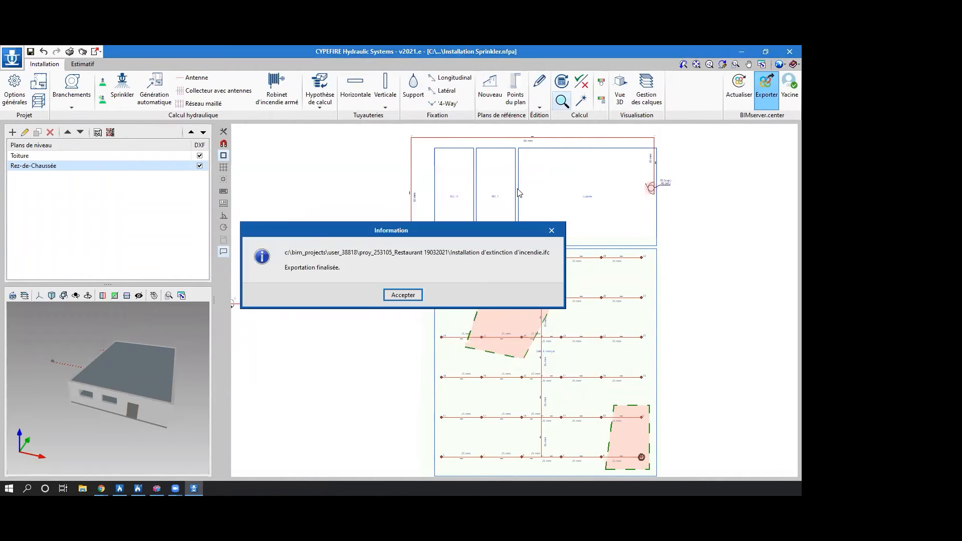
{"action": "key", "text": "Return"}
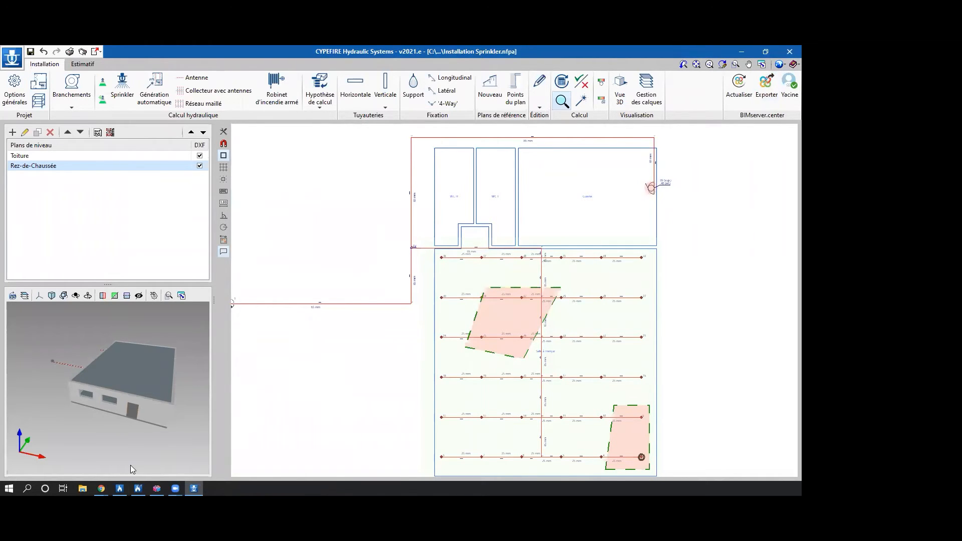
Switch to BIMserver.center in the browser, open the Restaurant 19032021 project's 3D view and check its list of models.
{"action": "left_click", "coordinate": [101, 489]}
{"action": "left_click", "coordinate": [177, 449]}
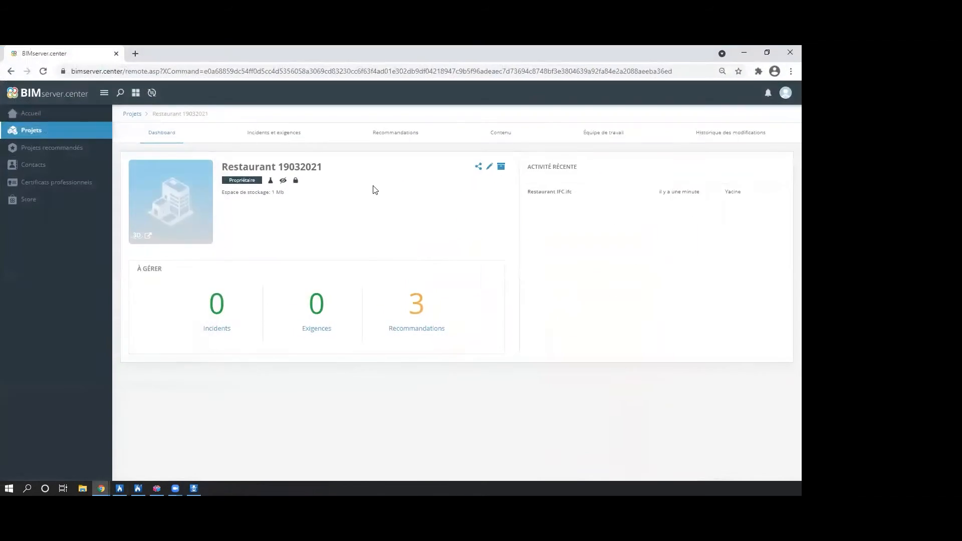
{"action": "left_click", "coordinate": [43, 133]}
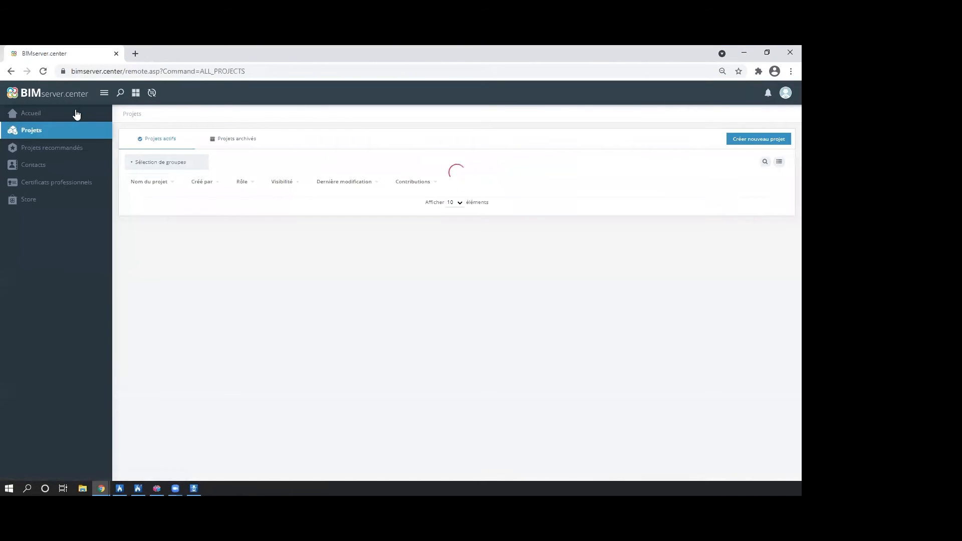
{"action": "left_click", "coordinate": [187, 234]}
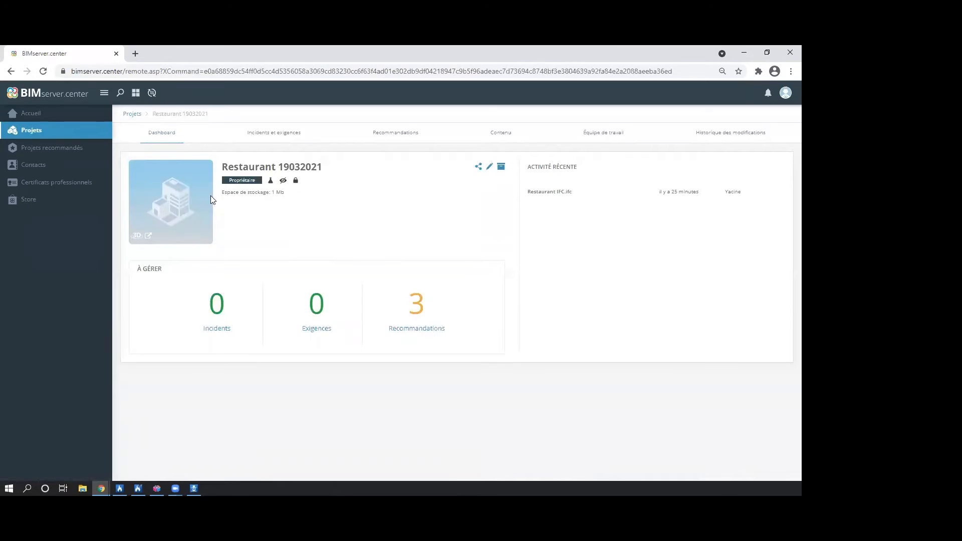
{"action": "left_click", "coordinate": [171, 199]}
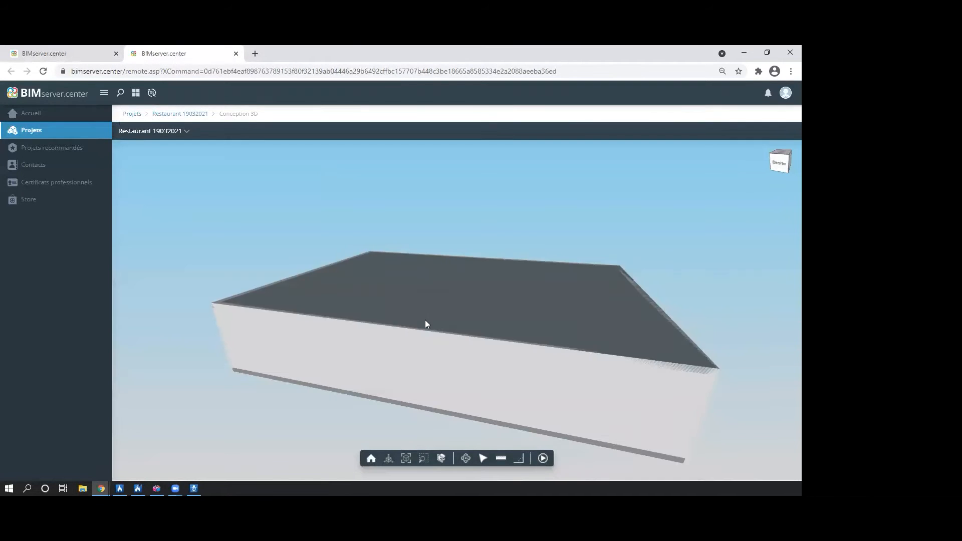
{"action": "scroll", "coordinate": [348, 322], "scroll_direction": "down", "scroll_amount": 3}
{"action": "left_click_drag", "start_coordinate": [348, 322], "coordinate": [540, 324]}
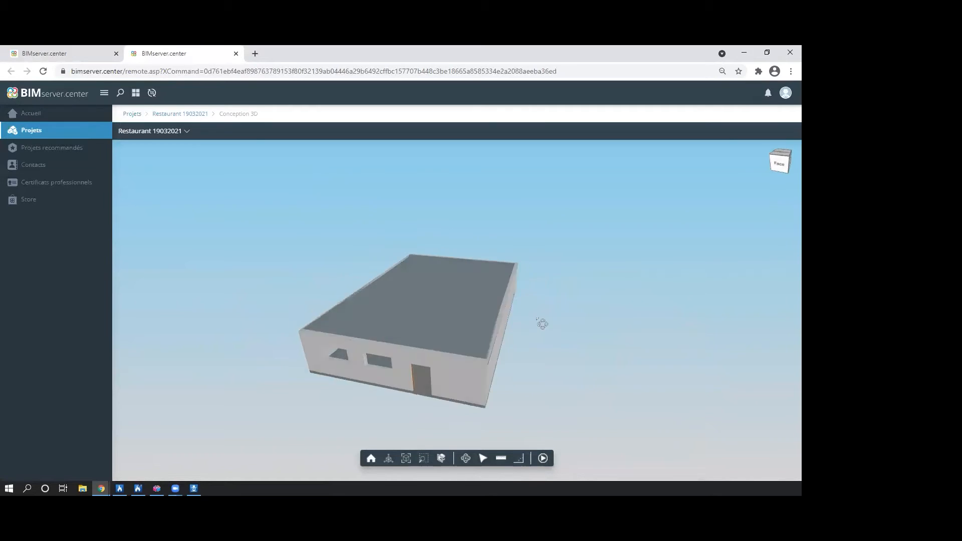
{"action": "left_click", "coordinate": [179, 133]}
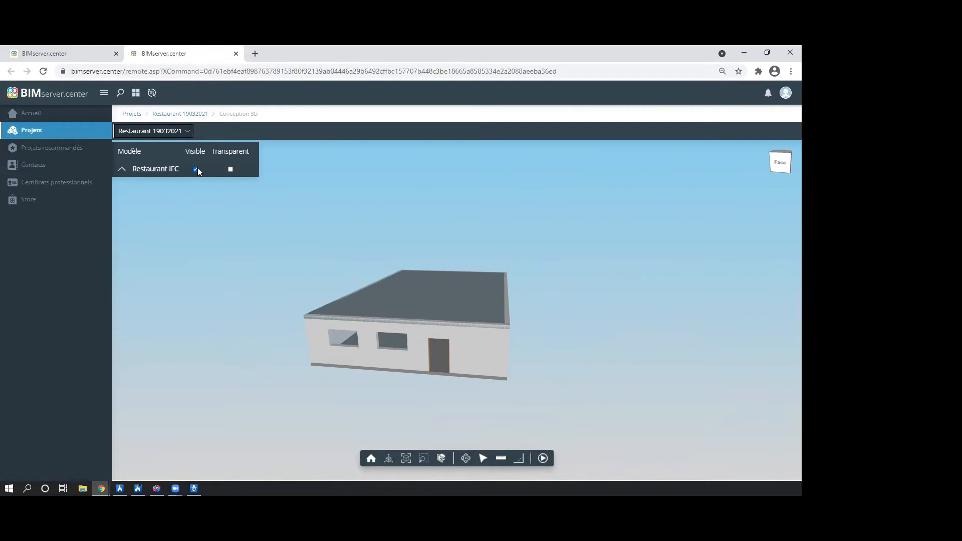
{"action": "left_click", "coordinate": [188, 131]}
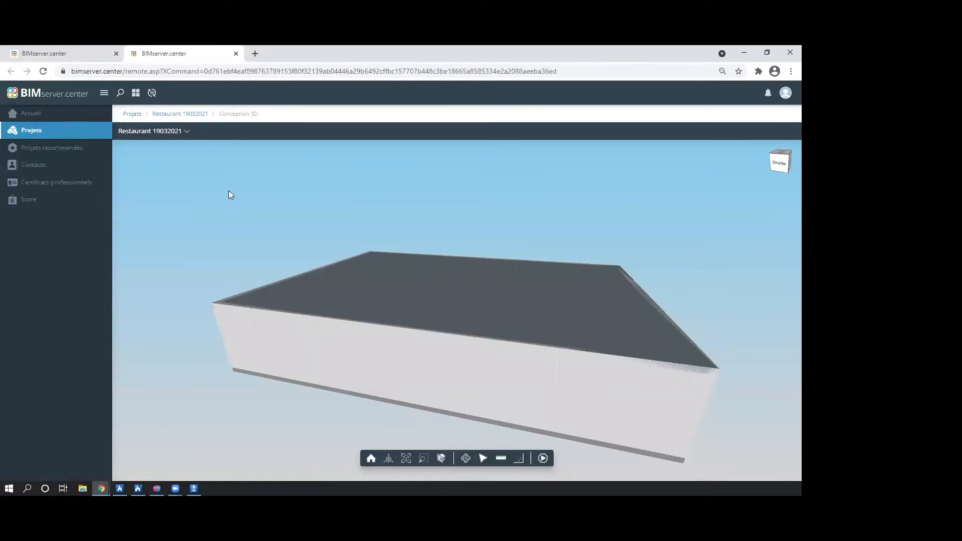
Show the Installation d'extinction d'incendie model, make Restaurant IFC transparent, and examine the pipe network inside the building before minimising the browser.
{"action": "left_click", "coordinate": [180, 132]}
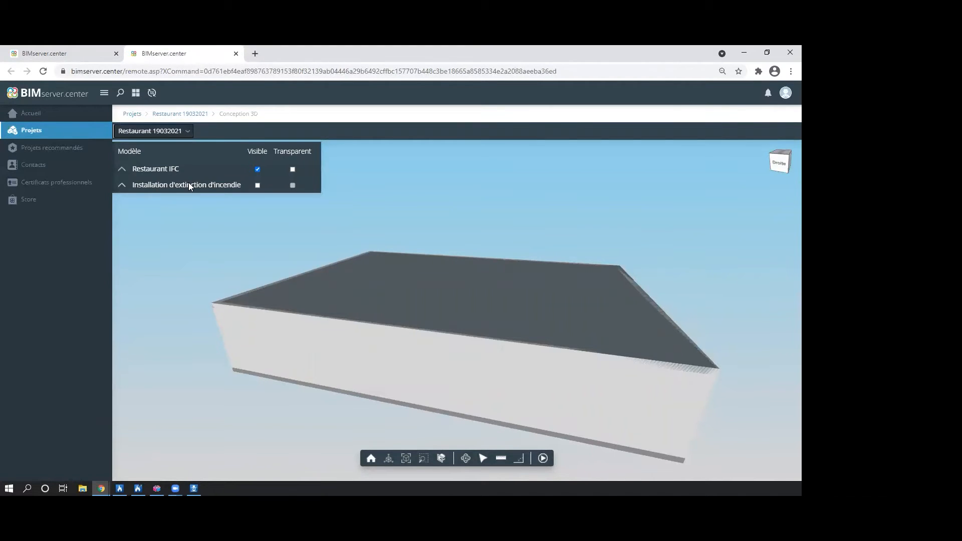
{"action": "left_click", "coordinate": [257, 185]}
{"action": "left_click_drag", "start_coordinate": [547, 285], "coordinate": [382, 317]}
{"action": "left_click", "coordinate": [293, 169]}
{"action": "left_click_drag", "start_coordinate": [529, 349], "coordinate": [552, 303]}
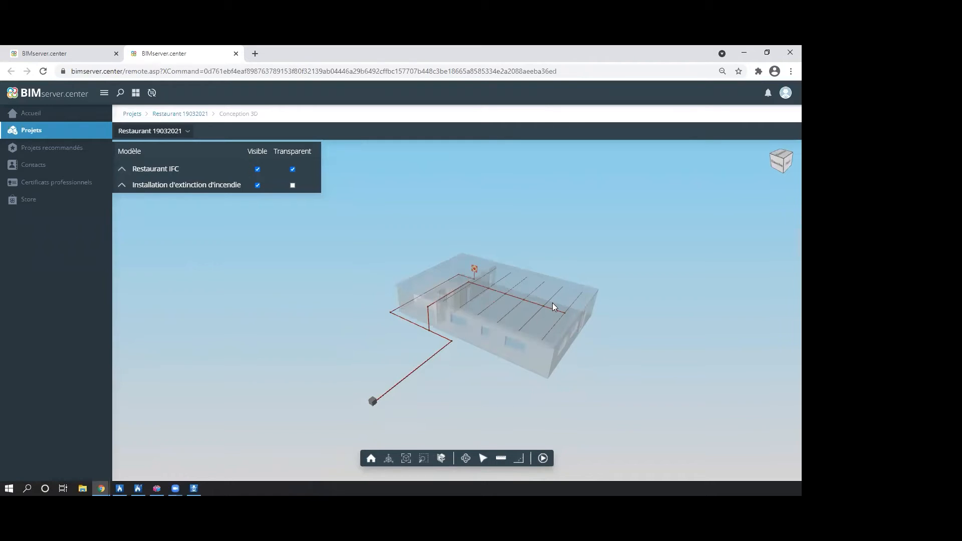
{"action": "scroll", "coordinate": [552, 303], "scroll_direction": "down", "scroll_amount": 5}
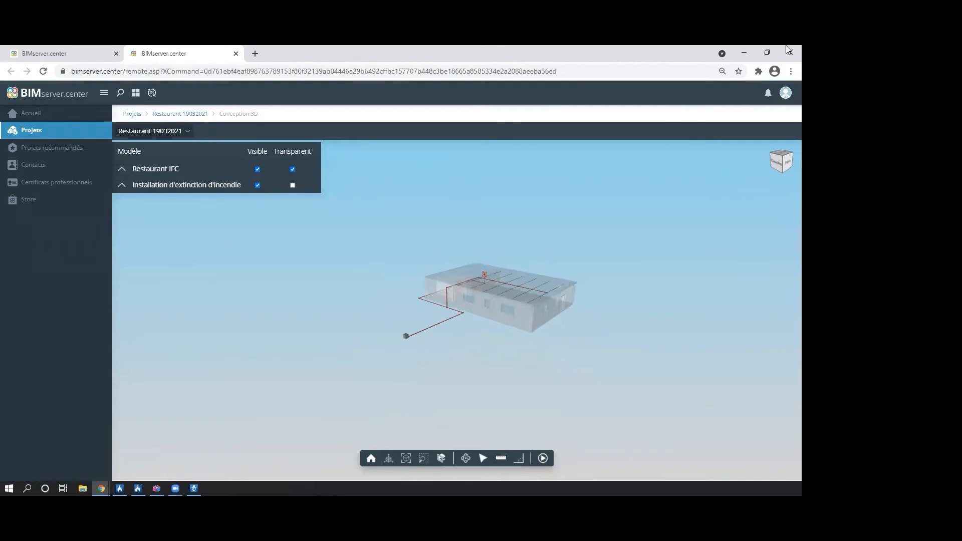
{"action": "left_click_drag", "start_coordinate": [560, 271], "coordinate": [568, 286]}
{"action": "left_click", "coordinate": [742, 48]}
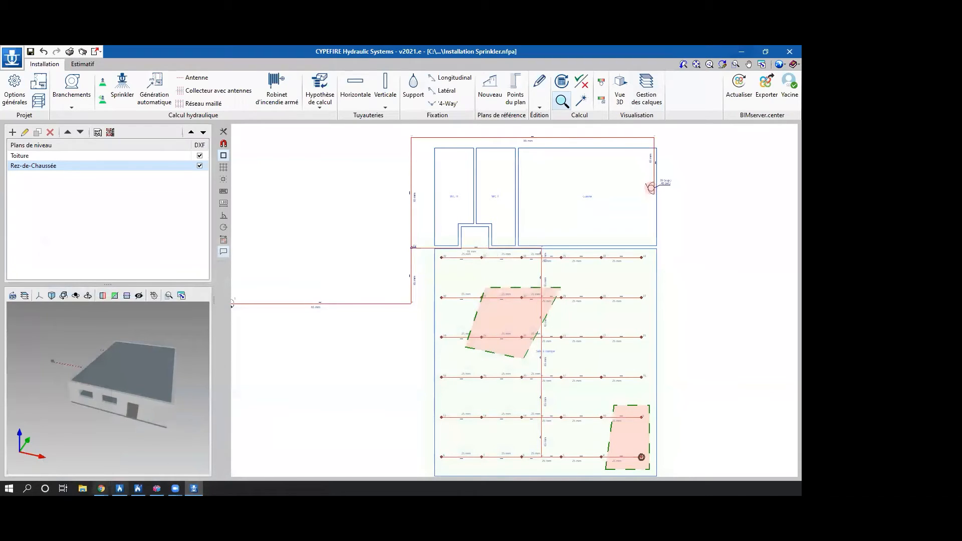
Switch to CYPEFIRE FDS and create a new job with the file name Simulation FDS.
{"action": "left_click", "coordinate": [120, 489]}
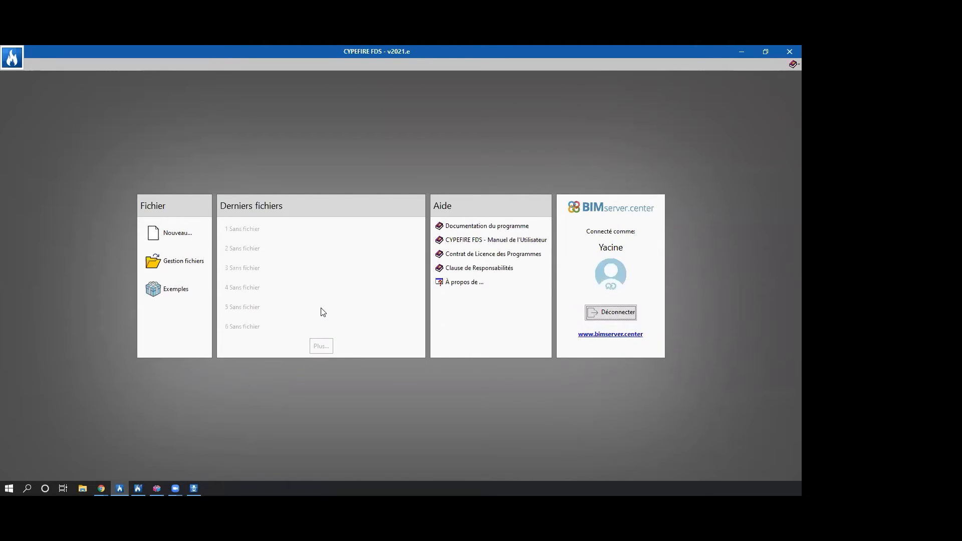
{"action": "left_click", "coordinate": [194, 240]}
{"action": "type", "text": "Sl"}
{"action": "type", "text": "mulation FDS"}
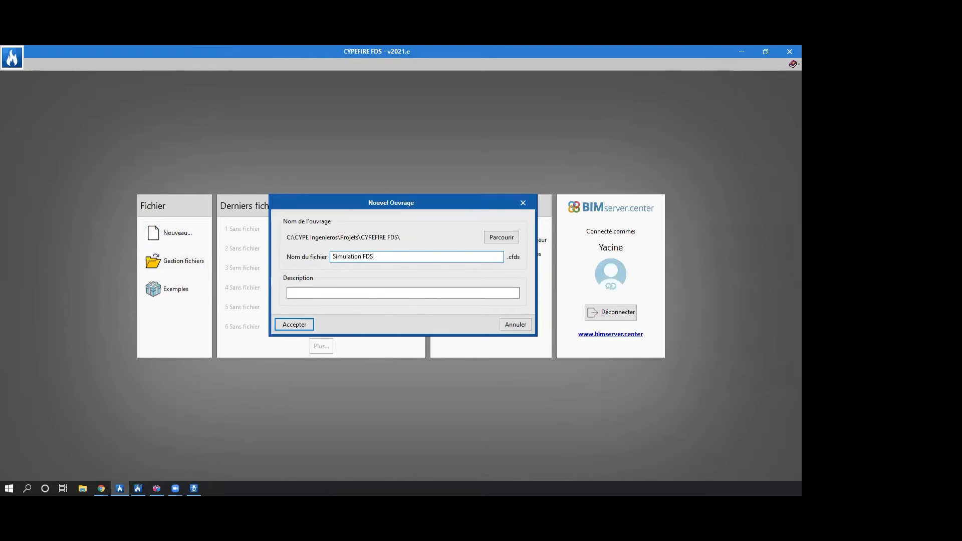
{"action": "left_click", "coordinate": [310, 326]}
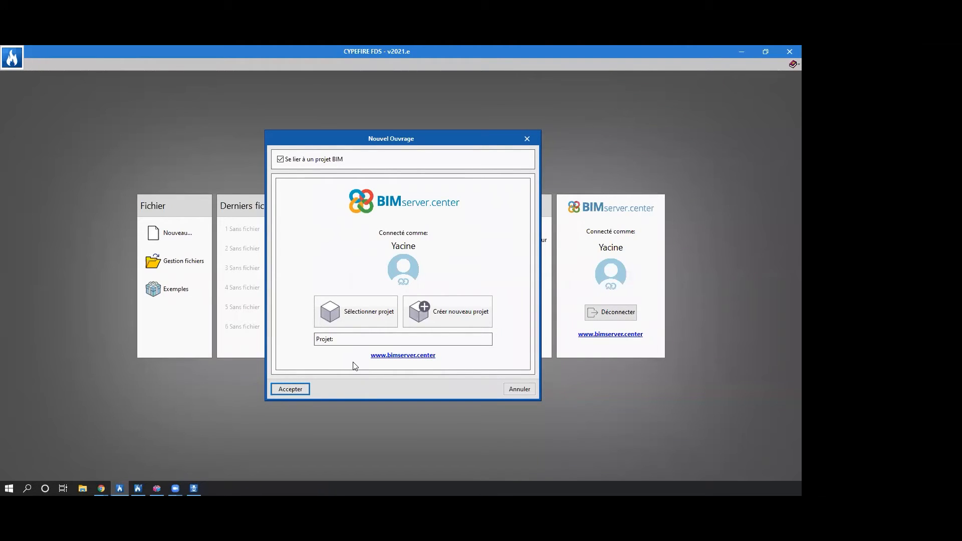
Link the job to the Restaurant 19032021 BIM project and import its Installation d'extinction d'incendie model from CYPEFIRE Hydraulic Systems.
{"action": "left_click", "coordinate": [355, 315]}
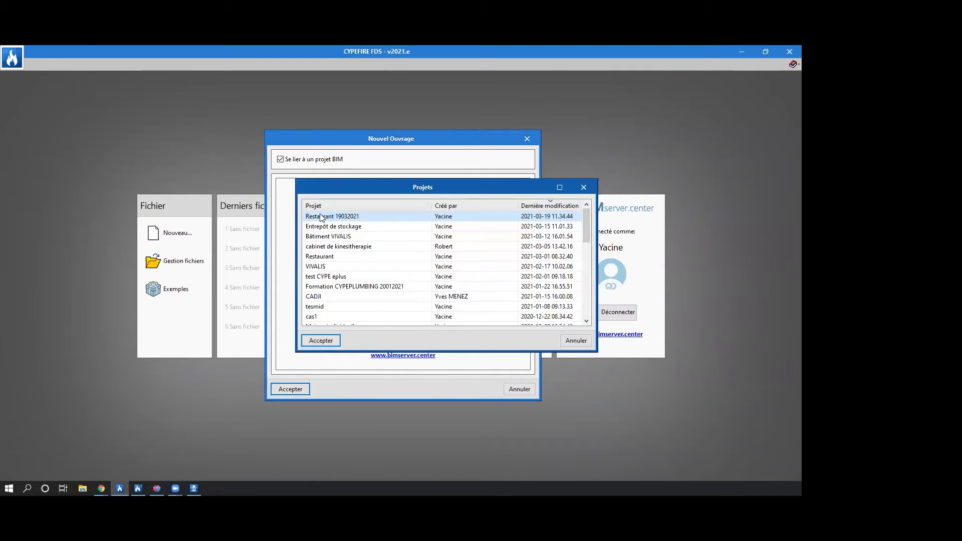
{"action": "double_click", "coordinate": [323, 217]}
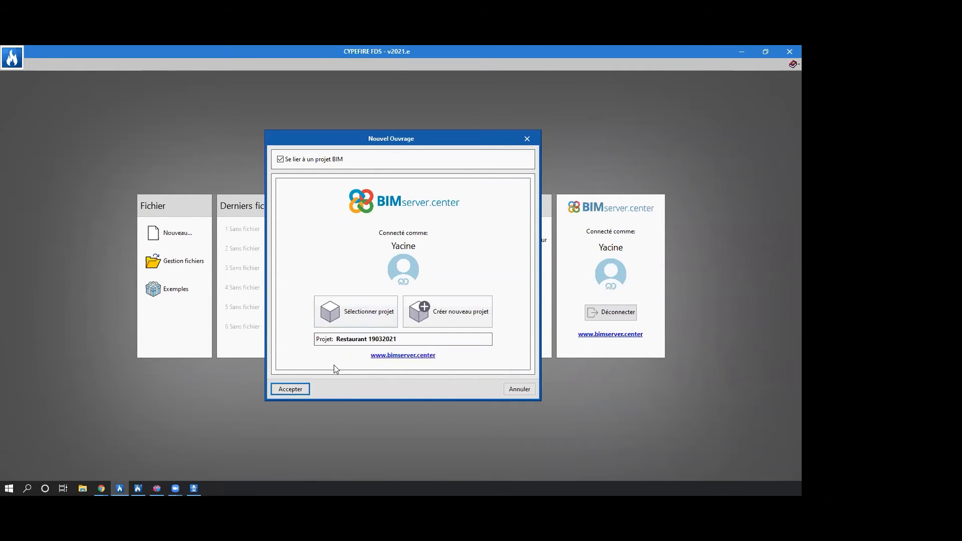
{"action": "left_click", "coordinate": [293, 386]}
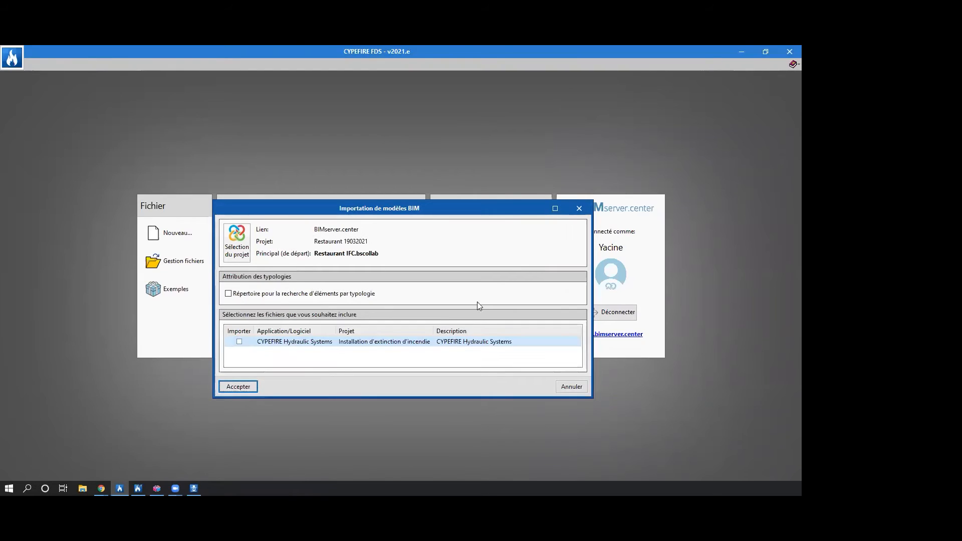
{"action": "left_click", "coordinate": [554, 207]}
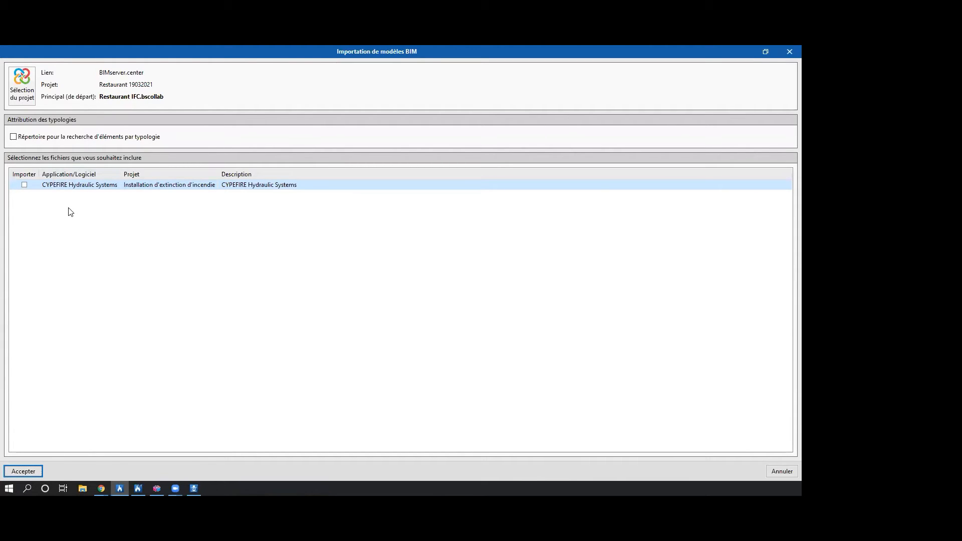
{"action": "left_click", "coordinate": [25, 186]}
{"action": "left_click", "coordinate": [28, 470]}
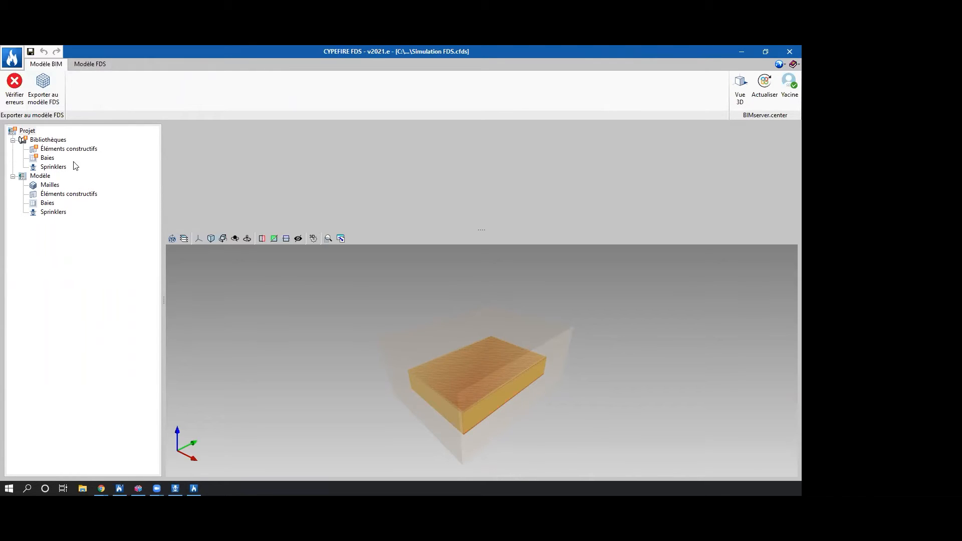
Add a layer to the Plancher construction element in the library, with reference and ID Béton and a thickness of 0.20 m.
{"action": "left_click", "coordinate": [45, 149]}
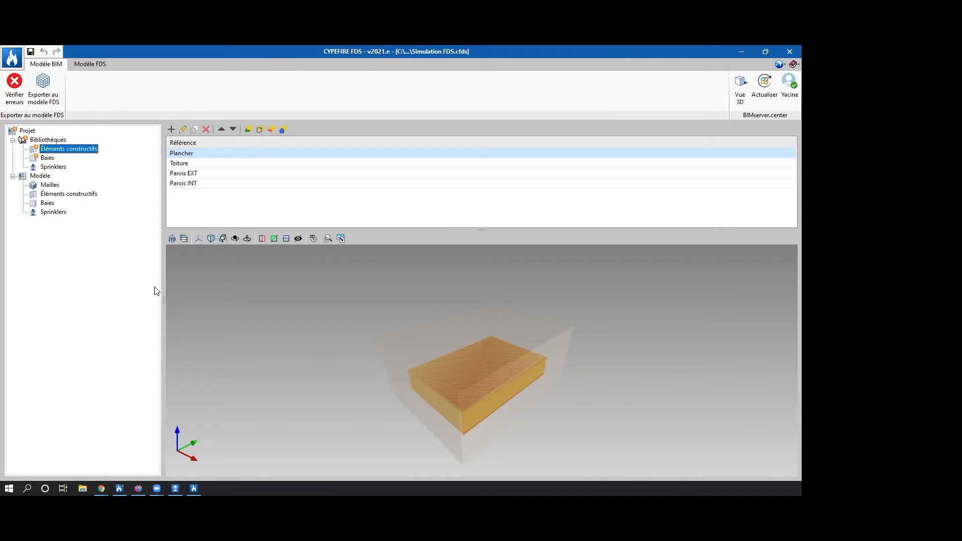
{"action": "double_click", "coordinate": [185, 157]}
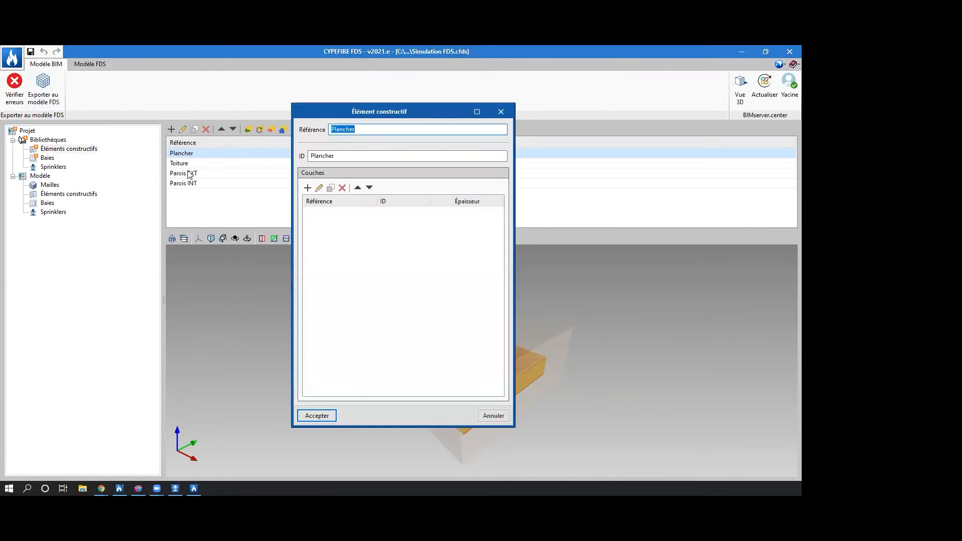
{"action": "left_click", "coordinate": [323, 227]}
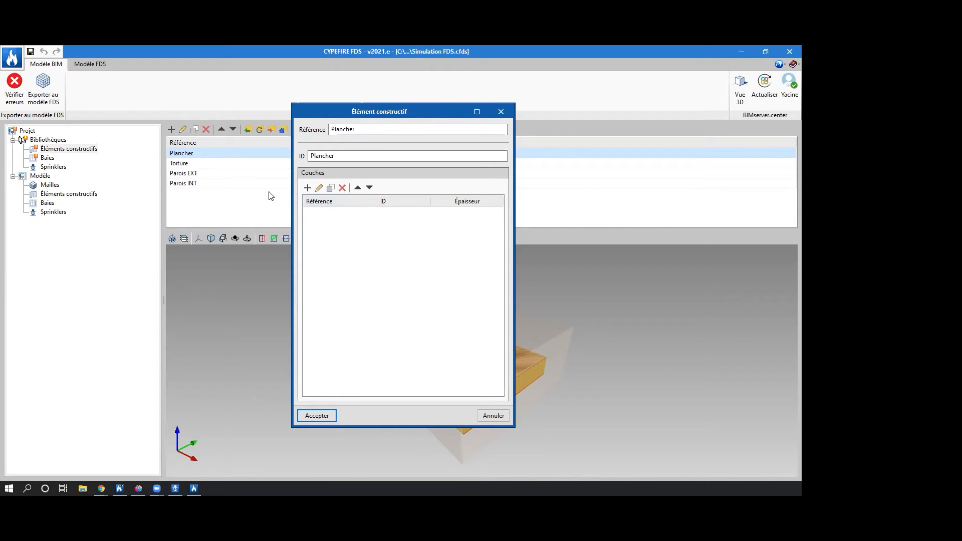
{"action": "left_click", "coordinate": [307, 188]}
{"action": "type", "text": "Béton"}
{"action": "key", "text": "Tab"}
{"action": "type", "text": "béton"}
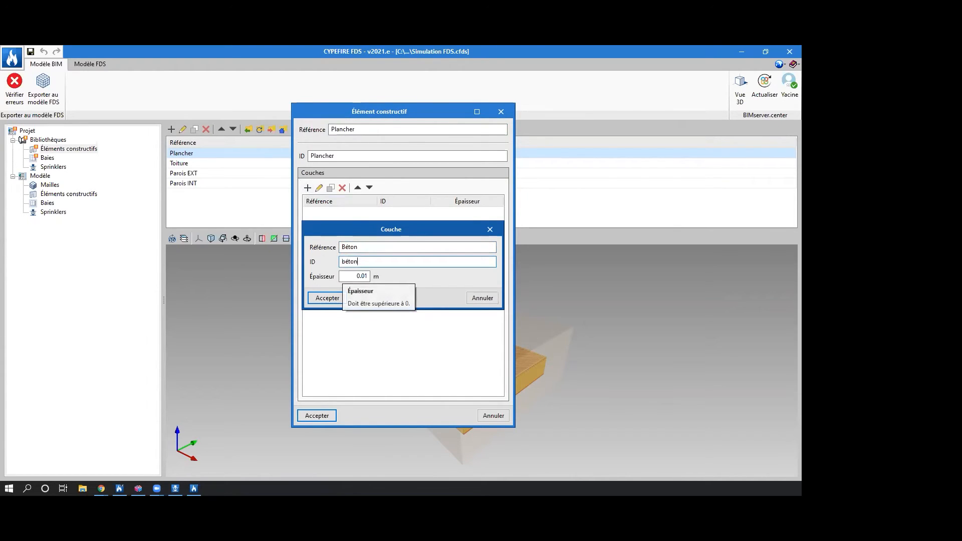
{"action": "key", "text": "BackSpace"}
{"action": "key", "text": "BackSpace"}
{"action": "key", "text": "BackSpace"}
{"action": "key", "text": "BackSpace"}
{"action": "key", "text": "BackSpace"}
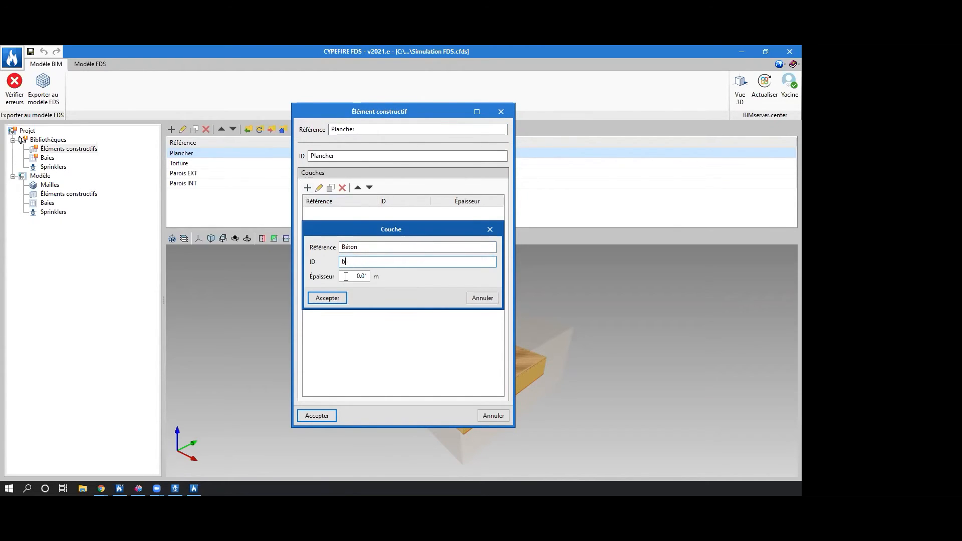
{"action": "type", "text": "Béton"}
{"action": "key", "text": "Tab"}
{"action": "type", "text": "0.2"}
{"action": "key", "text": "Tab"}
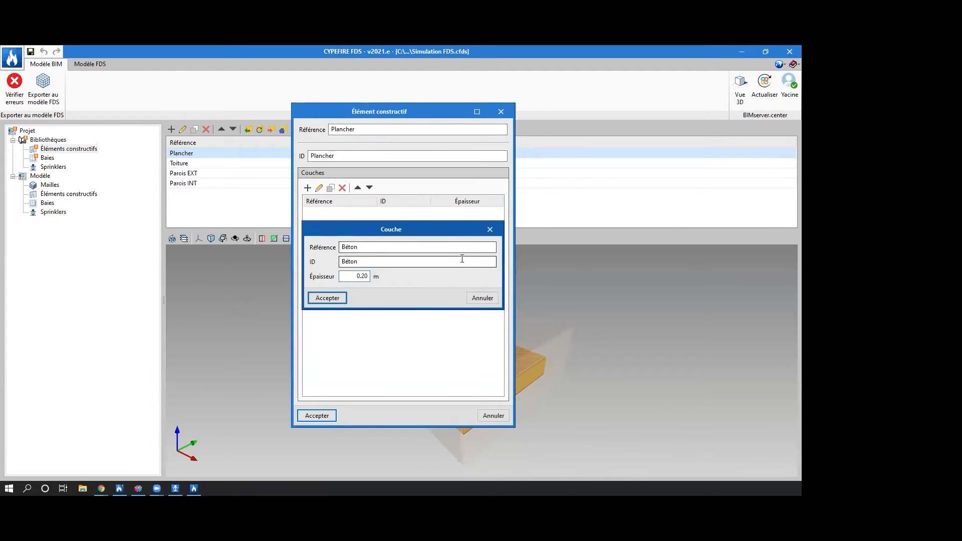
{"action": "left_click", "coordinate": [330, 299]}
{"action": "left_click", "coordinate": [316, 416]}
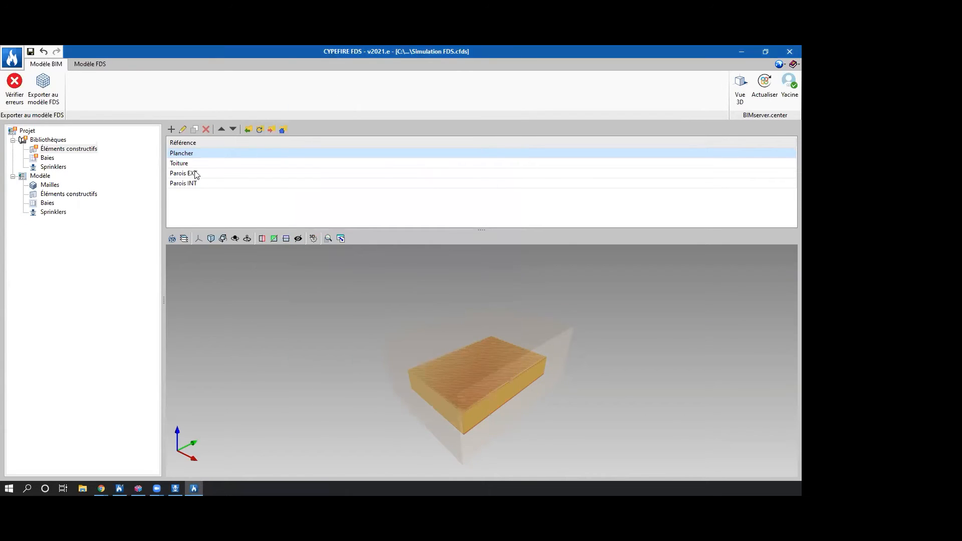
Add a layer to the Toiture construction element, with reference and ID Béton and a thickness of 0.2 m.
{"action": "double_click", "coordinate": [196, 163]}
{"action": "left_click", "coordinate": [305, 188]}
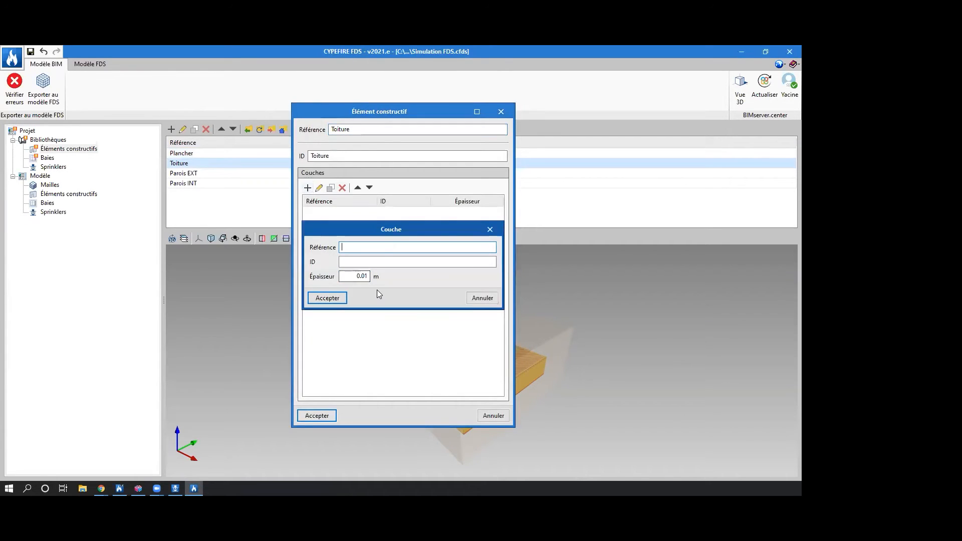
{"action": "type", "text": "Béton 4"}
{"action": "key", "text": "BackSpace"}
{"action": "key", "text": "BackSpace"}
{"action": "key", "text": "Tab"}
{"action": "type", "text": "Béton"}
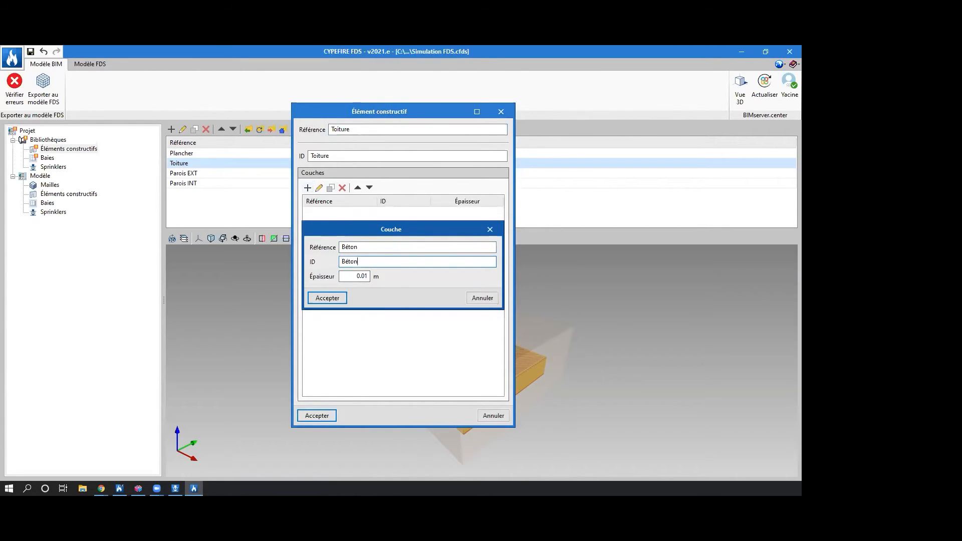
{"action": "key", "text": "Tab"}
{"action": "type", "text": "0.2"}
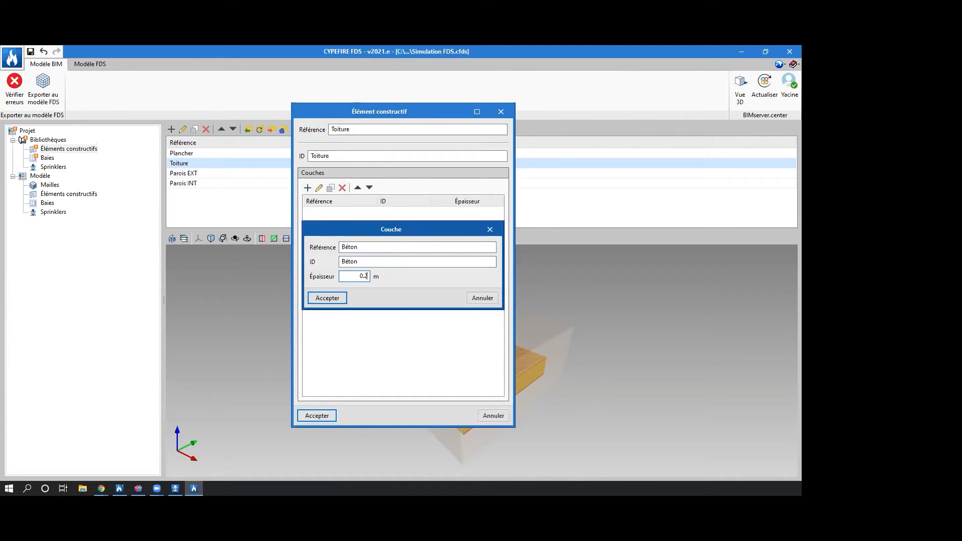
{"action": "left_click", "coordinate": [327, 299]}
{"action": "left_click", "coordinate": [329, 414]}
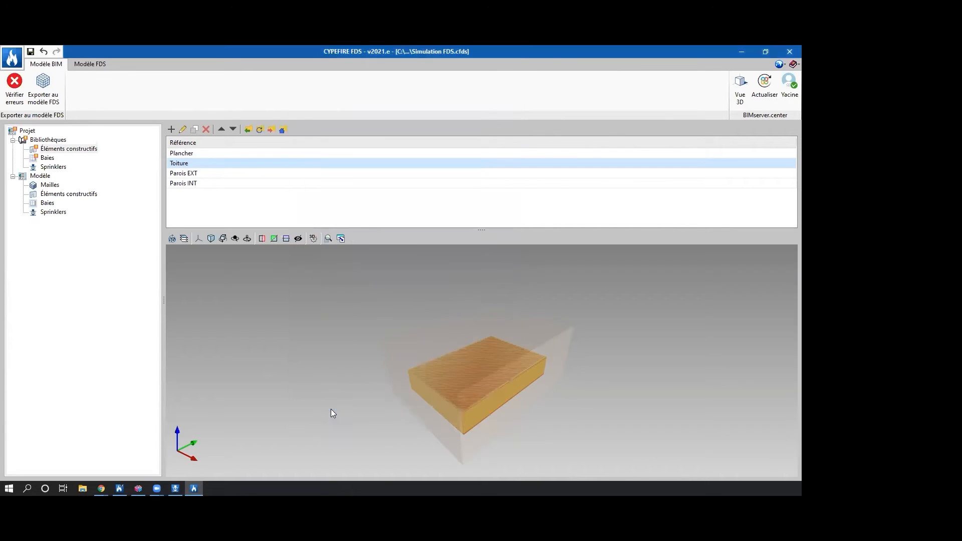
Add a layer to the Parois EXT construction element, with reference and ID Béton and a thickness of 0.28 m.
{"action": "double_click", "coordinate": [199, 174]}
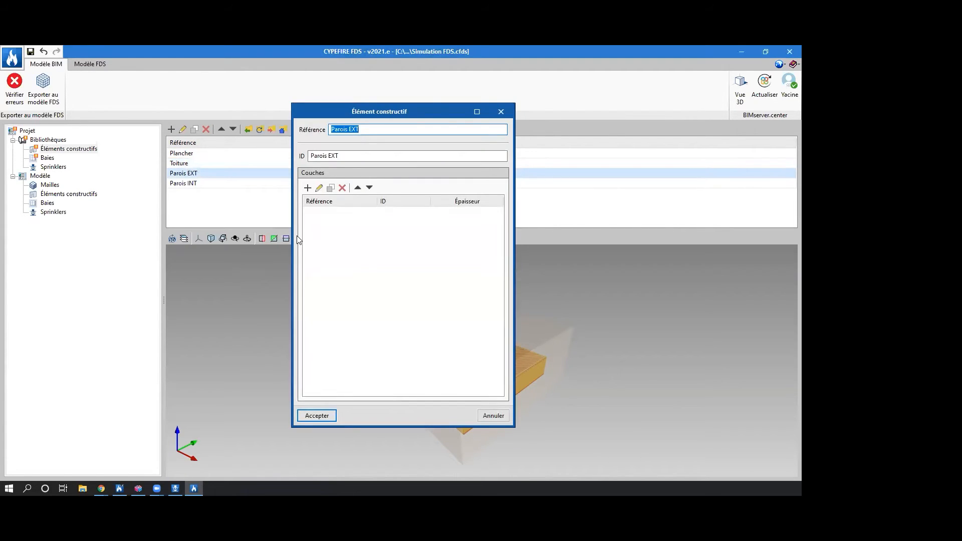
{"action": "left_click", "coordinate": [307, 188]}
{"action": "type", "text": "Béton"}
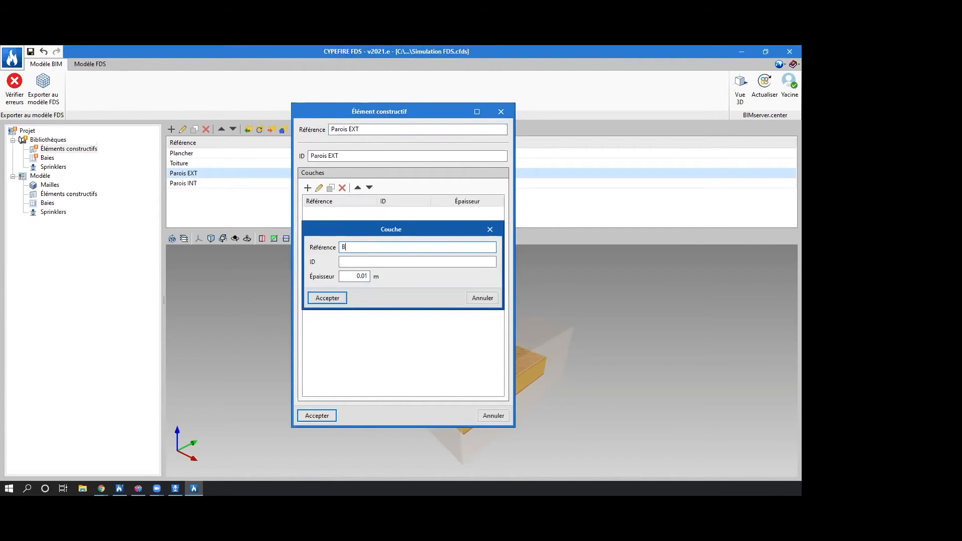
{"action": "left_click", "coordinate": [340, 260]}
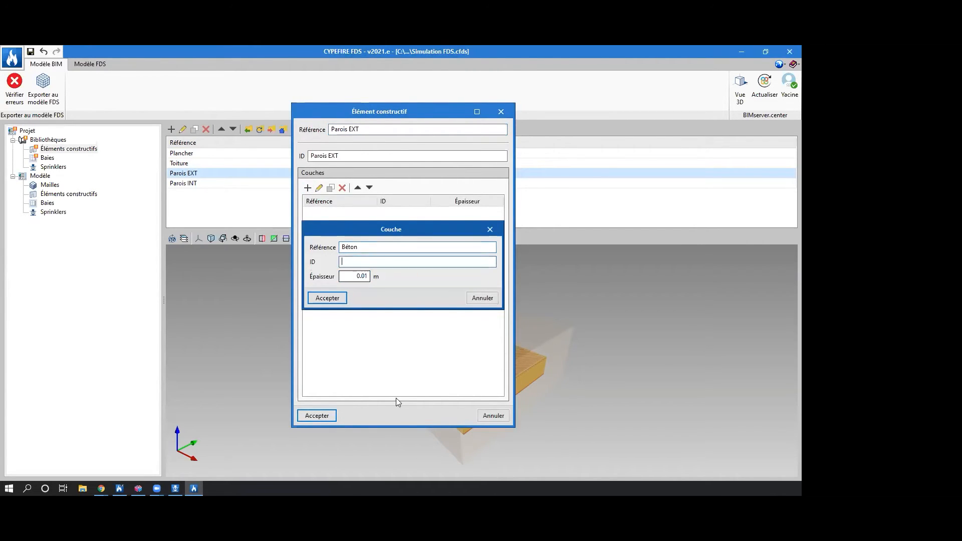
{"action": "type", "text": "Béton"}
{"action": "left_click", "coordinate": [353, 277]}
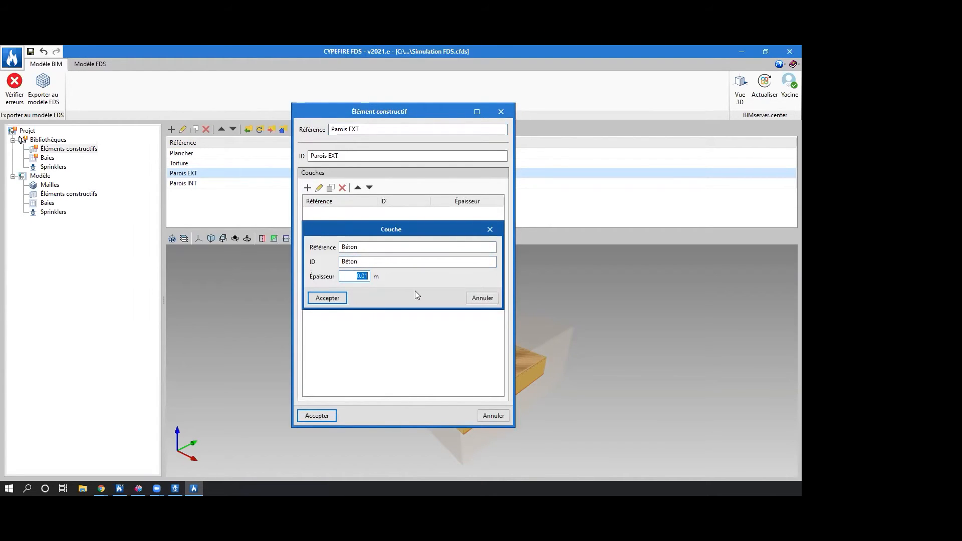
{"action": "type", "text": "0.28"}
{"action": "left_click", "coordinate": [327, 298]}
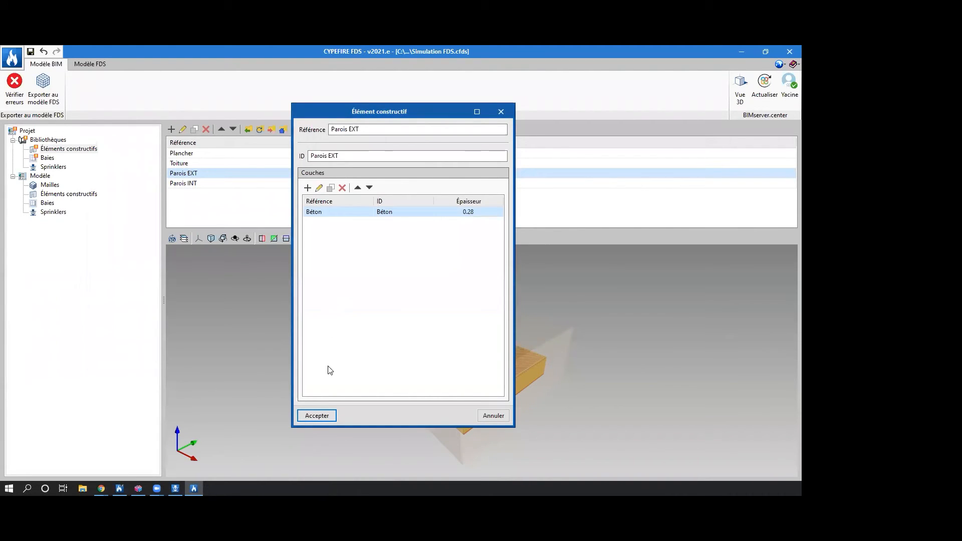
{"action": "left_click", "coordinate": [315, 415]}
Add a layer to the Parois INT construction element, with reference and ID BA13 and a thickness of 0.013 m.
{"action": "double_click", "coordinate": [208, 185]}
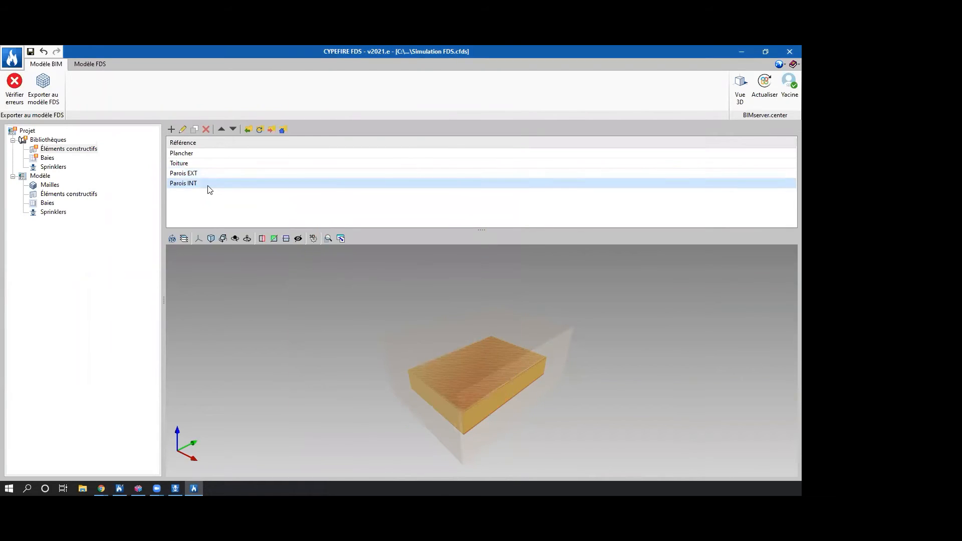
{"action": "left_click", "coordinate": [307, 188]}
{"action": "type", "text": "BA13"}
{"action": "left_click", "coordinate": [354, 262]}
{"action": "type", "text": "BA13"}
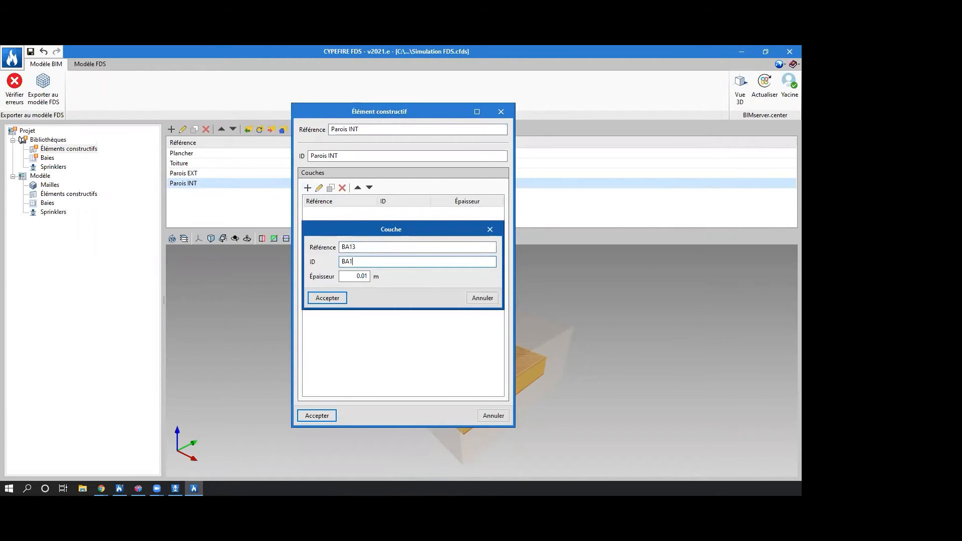
{"action": "key", "text": "Tab"}
{"action": "type", "text": "0.013"}
{"action": "left_click", "coordinate": [324, 299]}
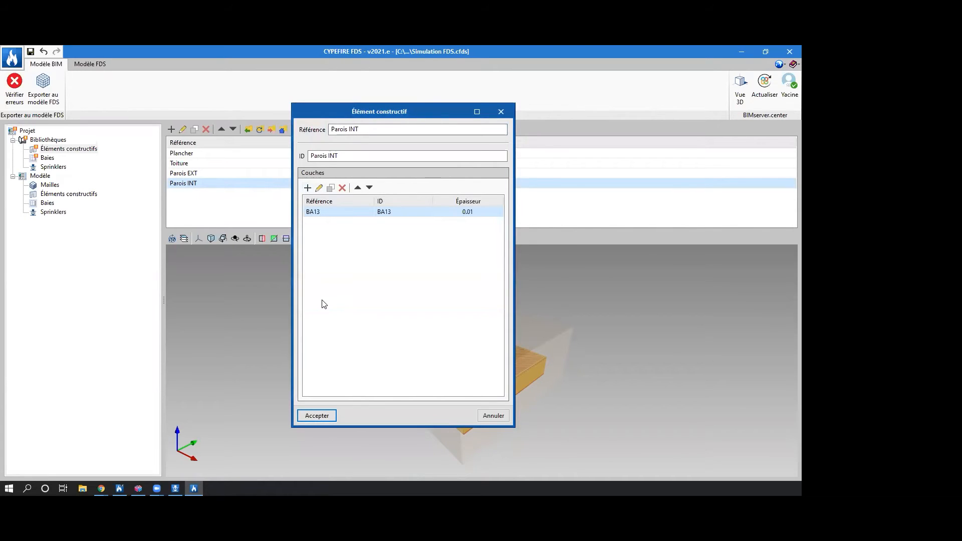
{"action": "left_click", "coordinate": [317, 415]}
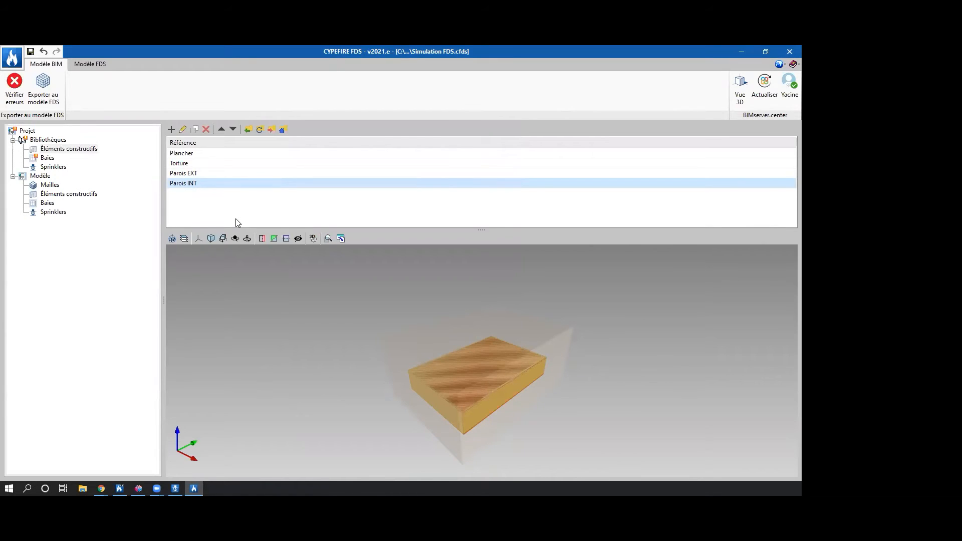
Add a layer to the Porte (120-125) opening in the library, with reference and ID Bois and a thickness of 0.04 m.
{"action": "left_click", "coordinate": [45, 157]}
{"action": "double_click", "coordinate": [201, 154]}
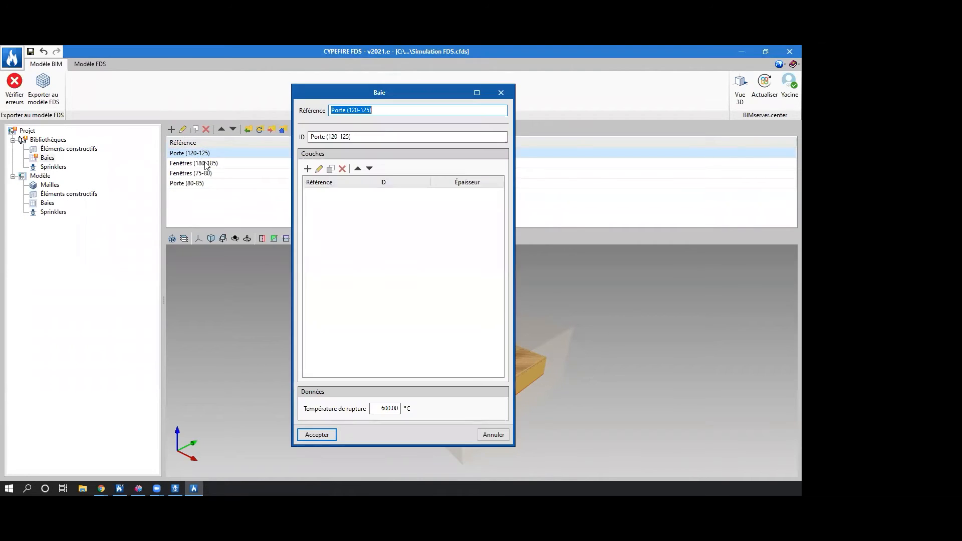
{"action": "left_click", "coordinate": [307, 168]}
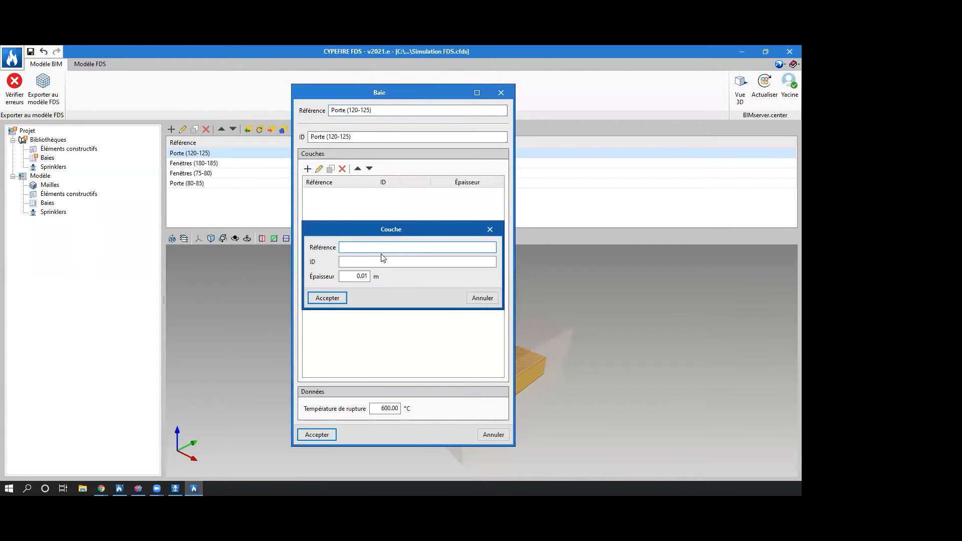
{"action": "type", "text": "Bois"}
{"action": "key", "text": "Tab"}
{"action": "type", "text": "Bois"}
{"action": "key", "text": "Tab"}
{"action": "type", "text": "0.04"}
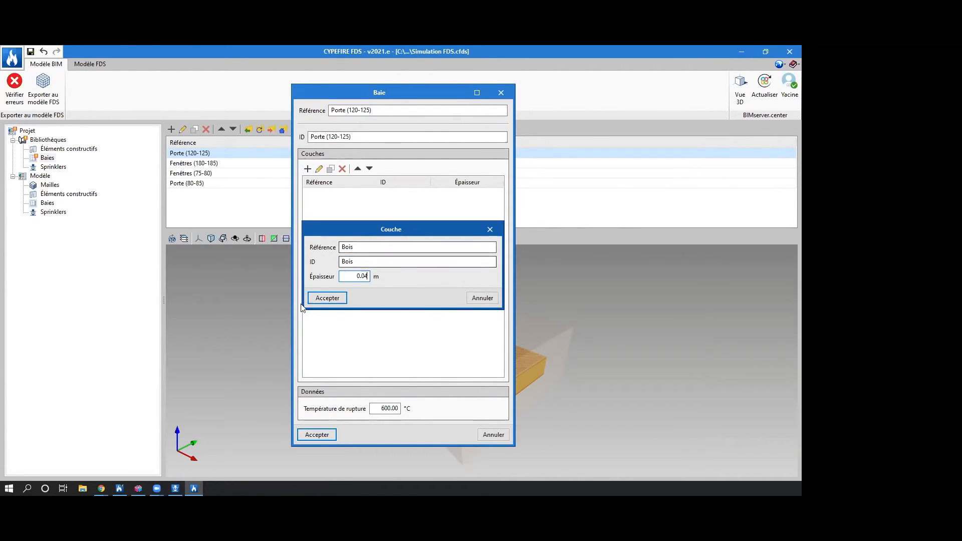
{"action": "left_click", "coordinate": [327, 297]}
{"action": "key", "text": "Return"}
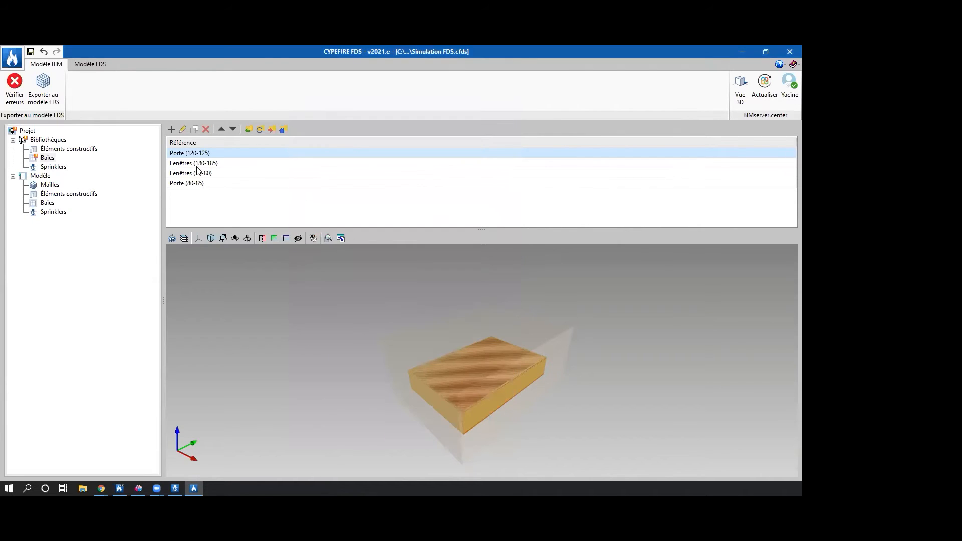
Add a layer to the Fenêtres (180-185) opening, with reference verre, ID Verre and a thickness of 0.02 m.
{"action": "double_click", "coordinate": [194, 162]}
{"action": "left_click", "coordinate": [308, 168]}
{"action": "type", "text": "verre"}
{"action": "key", "text": "Tab"}
{"action": "type", "text": "Verreqs"}
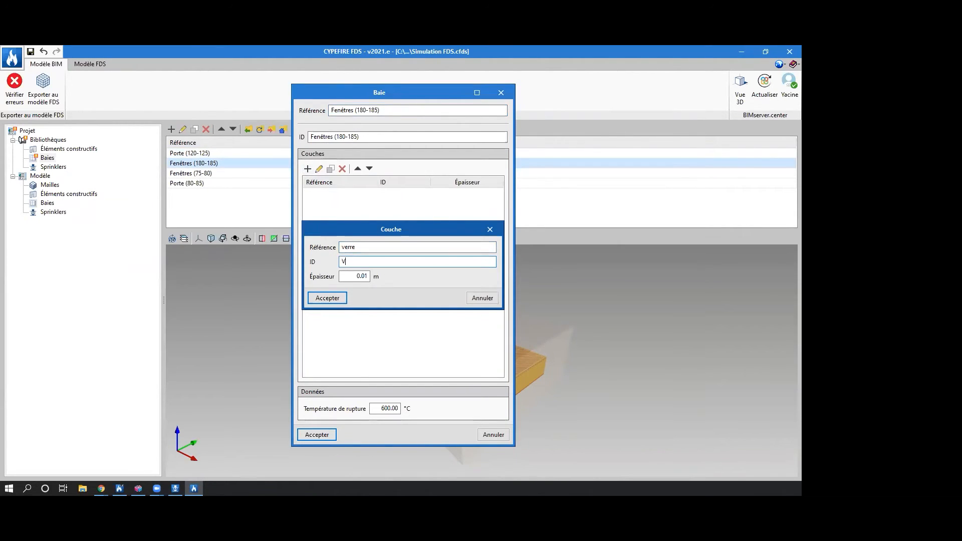
{"action": "key", "text": "BackSpace"}
{"action": "key", "text": "BackSpace"}
{"action": "key", "text": "Tab"}
{"action": "type", "text": "0.02"}
{"action": "left_click", "coordinate": [327, 298]}
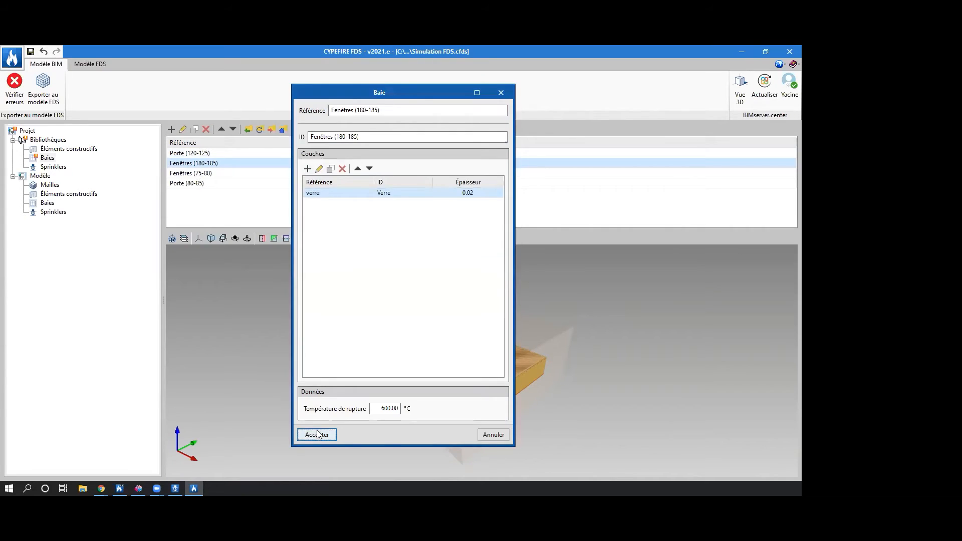
{"action": "left_click", "coordinate": [317, 434]}
Add a layer to the Fenêtres (75-80) opening, with reference and ID Verre and a thickness of 0.02 m.
{"action": "double_click", "coordinate": [211, 174]}
{"action": "left_click", "coordinate": [308, 169]}
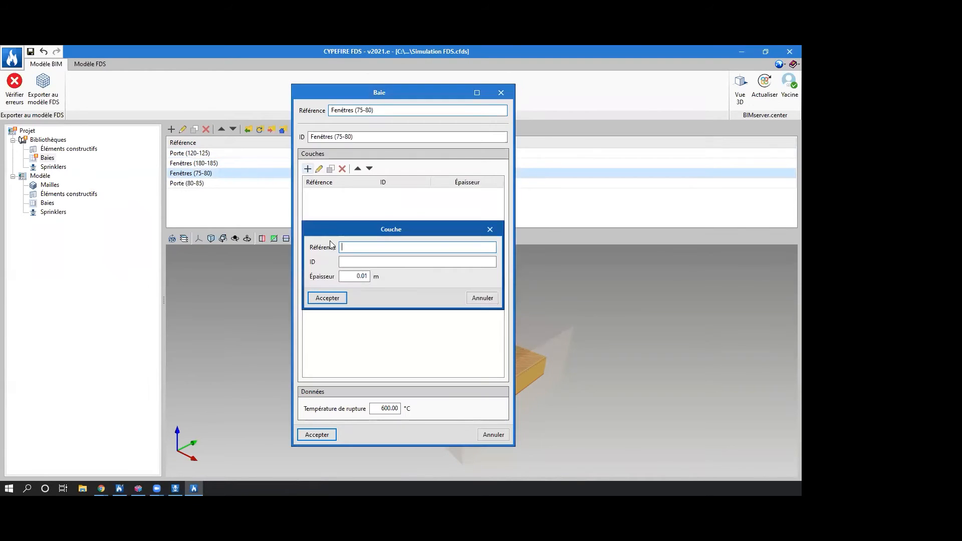
{"action": "type", "text": "Verre"}
{"action": "key", "text": "Tab"}
{"action": "type", "text": "Verre"}
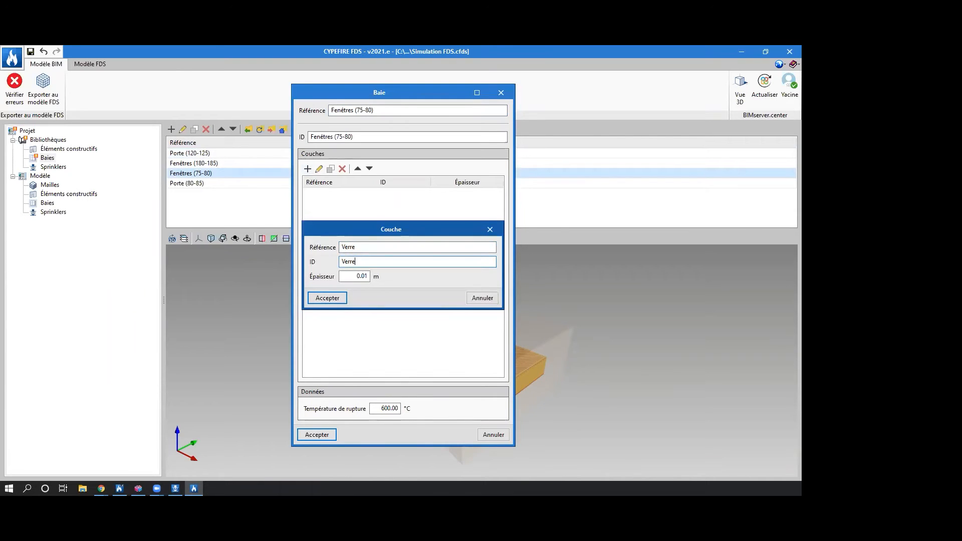
{"action": "key", "text": "Tab"}
{"action": "type", "text": "0.02"}
{"action": "left_click", "coordinate": [331, 299]}
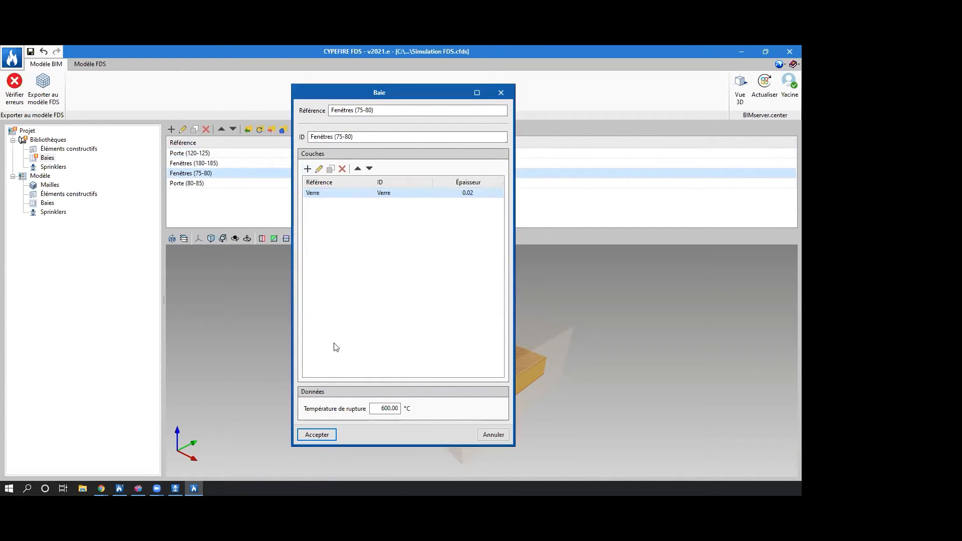
{"action": "left_click", "coordinate": [334, 434]}
Add a layer to the Porte (80-85) opening, with reference and ID Bois and a thickness of 0.04 m.
{"action": "double_click", "coordinate": [180, 182]}
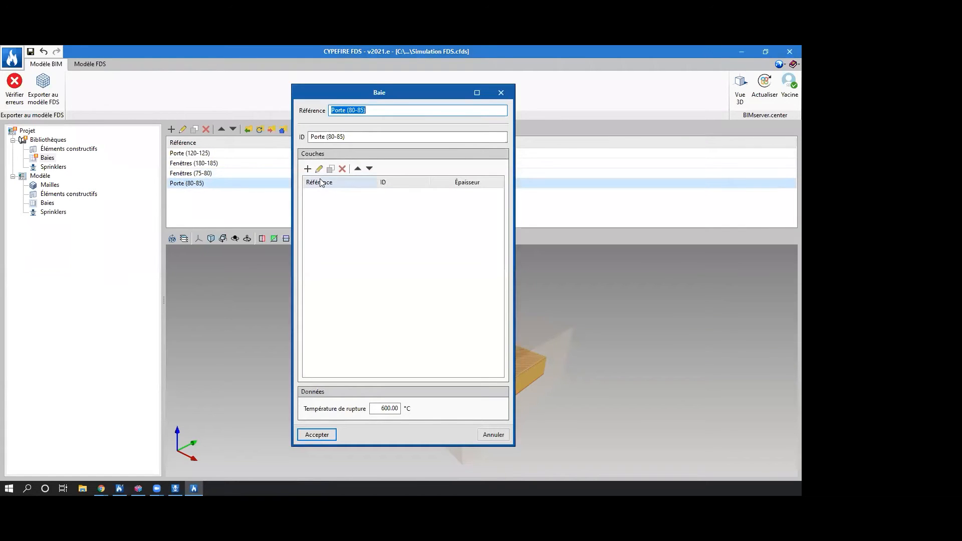
{"action": "left_click", "coordinate": [308, 169]}
{"action": "type", "text": "Bois"}
{"action": "key", "text": "Tab"}
{"action": "type", "text": "Bois"}
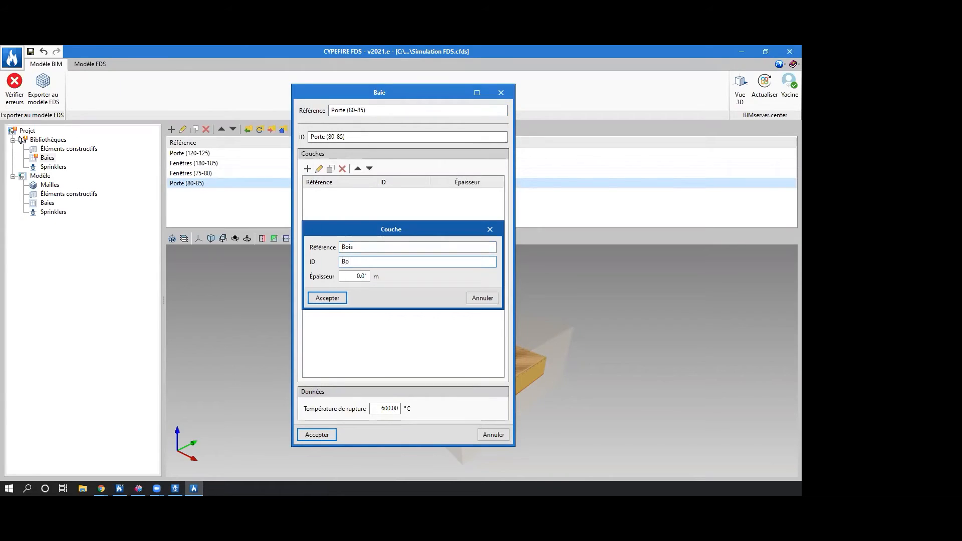
{"action": "key", "text": "Tab"}
{"action": "type", "text": "0.04"}
{"action": "left_click", "coordinate": [331, 299]}
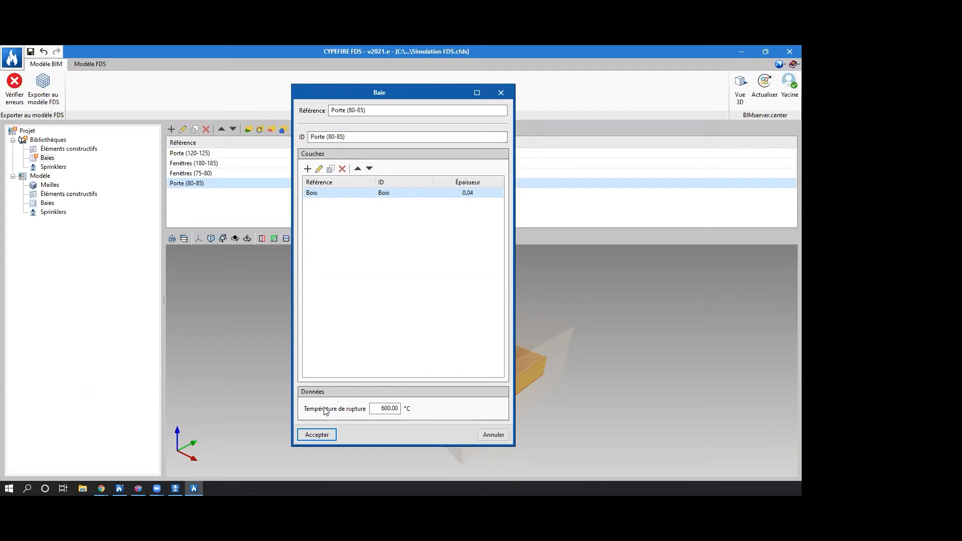
{"action": "left_click", "coordinate": [314, 435]}
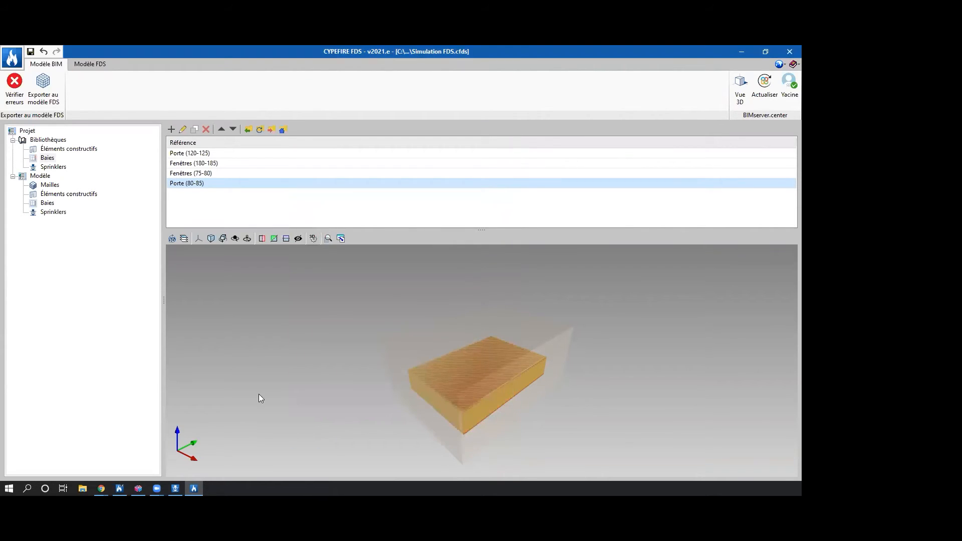
Review the Pendent sprinkler in the library, and the coordinates and divisions of the model's mesh.
{"action": "left_click", "coordinate": [48, 167]}
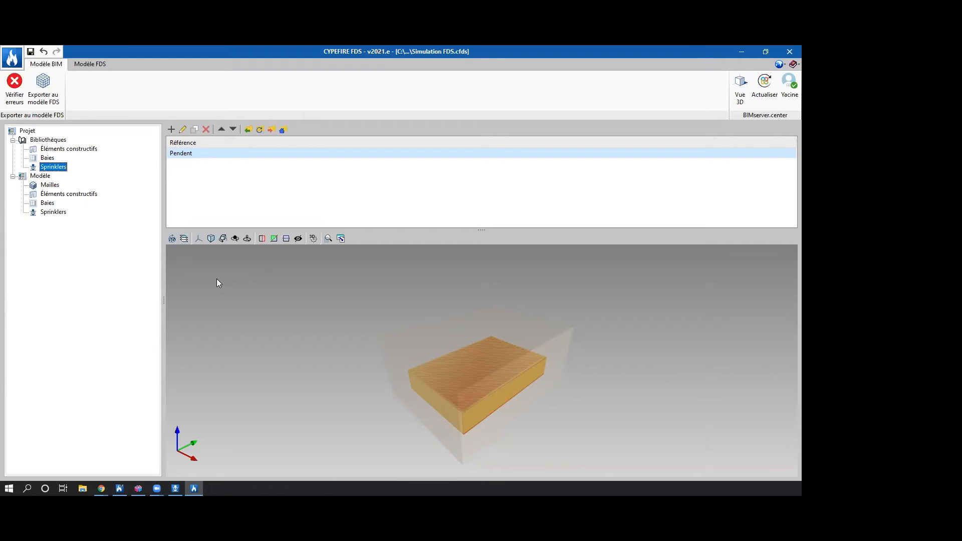
{"action": "double_click", "coordinate": [208, 153]}
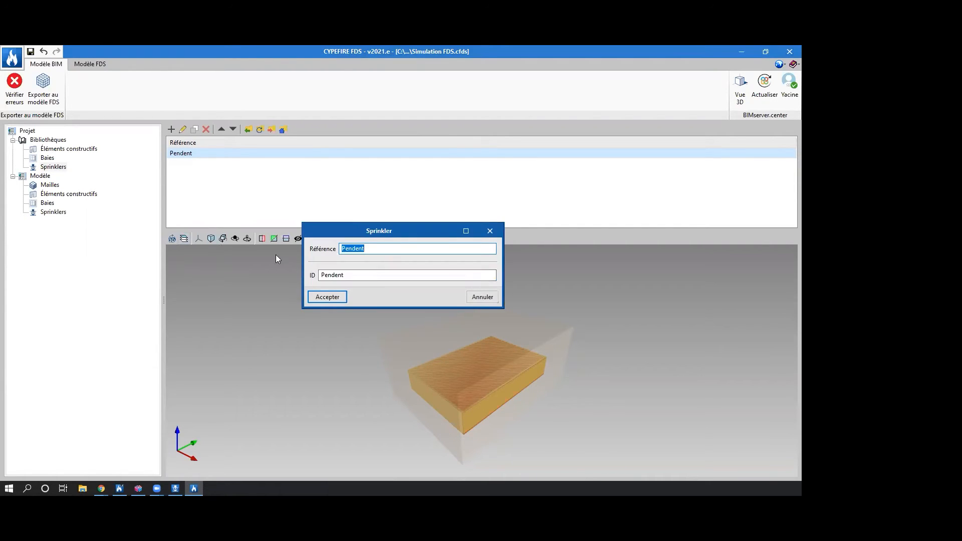
{"action": "left_click", "coordinate": [328, 298]}
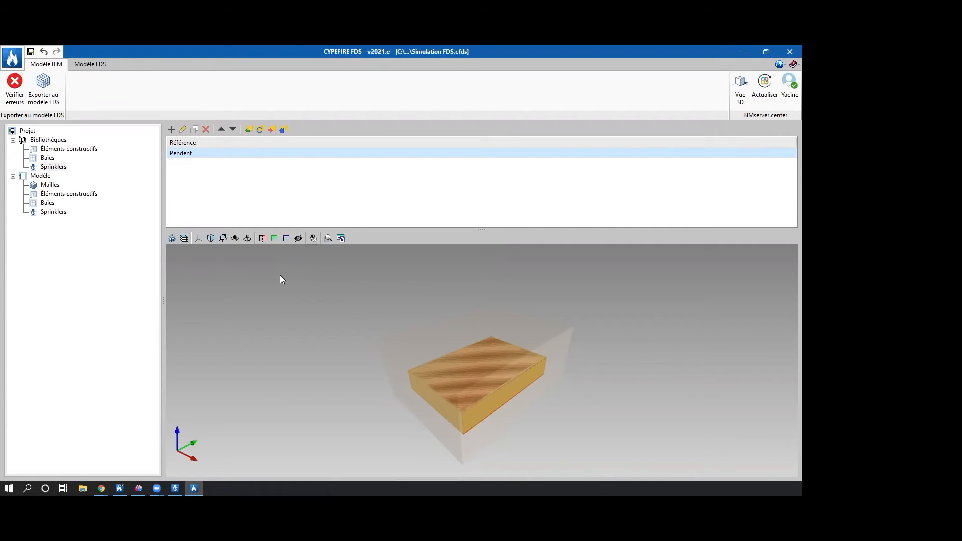
{"action": "left_click_drag", "start_coordinate": [525, 421], "coordinate": [536, 404]}
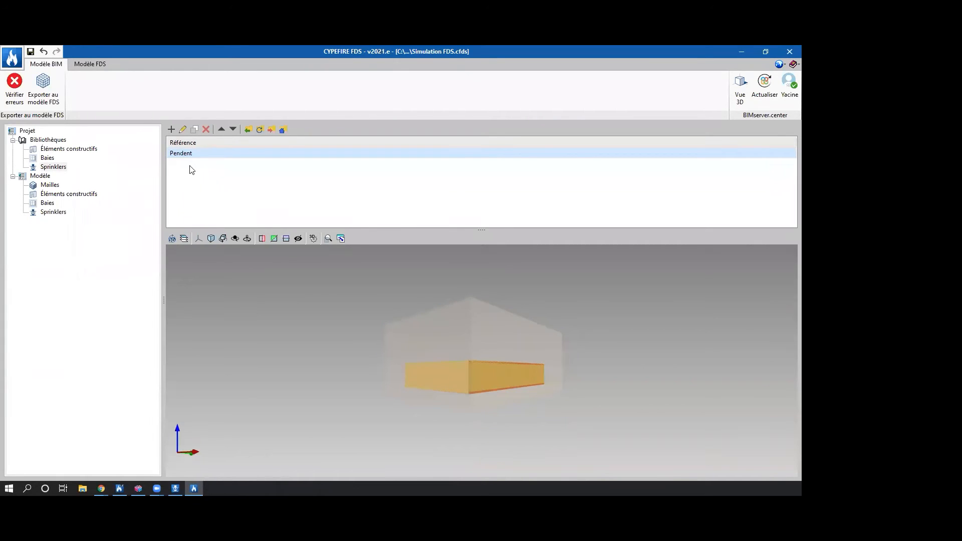
{"action": "left_click_drag", "start_coordinate": [437, 328], "coordinate": [627, 362]}
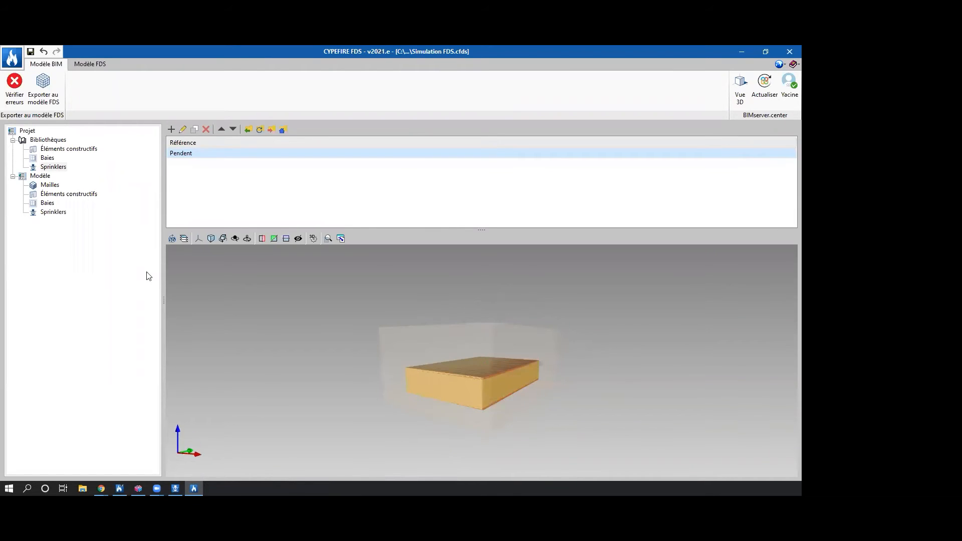
{"action": "left_click", "coordinate": [50, 185]}
{"action": "left_click_drag", "start_coordinate": [498, 354], "coordinate": [547, 337]}
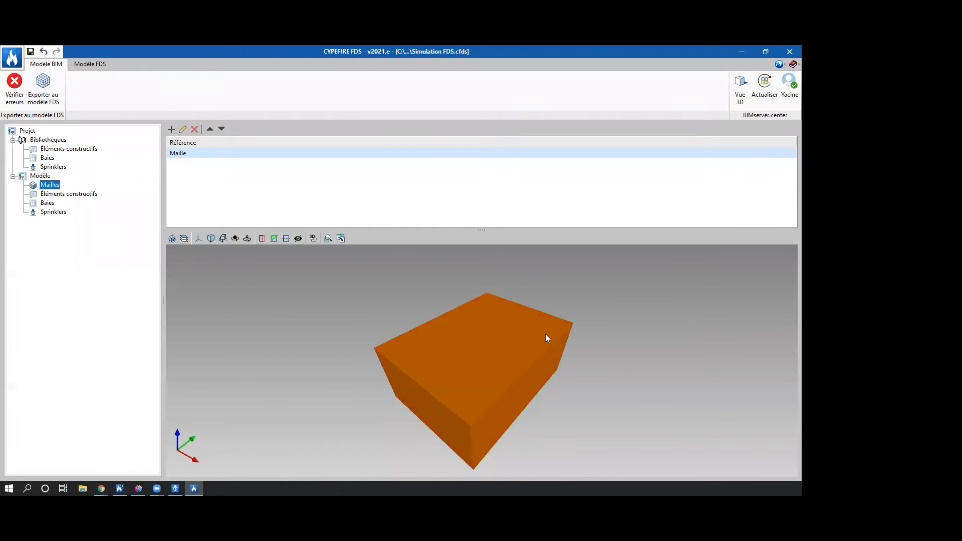
{"action": "double_click", "coordinate": [200, 156]}
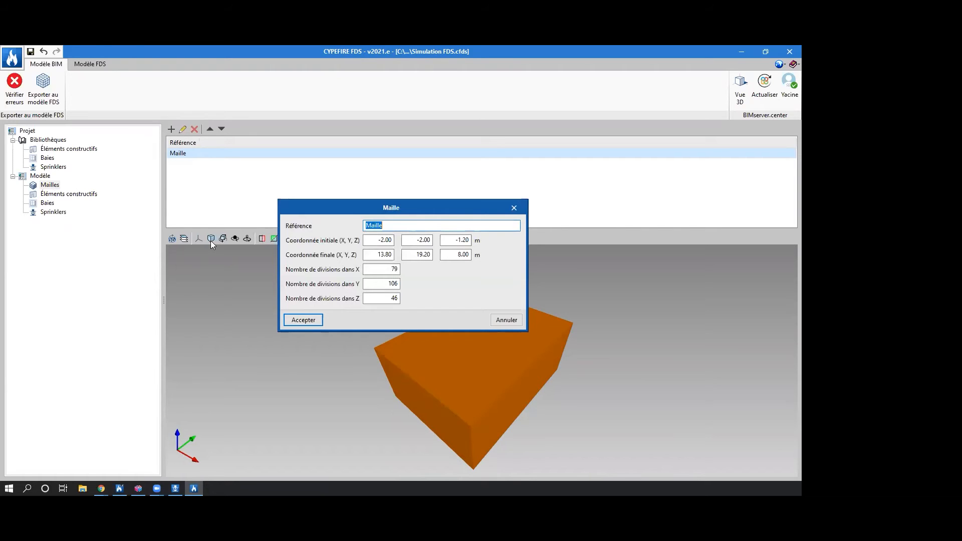
{"action": "left_click", "coordinate": [296, 320]}
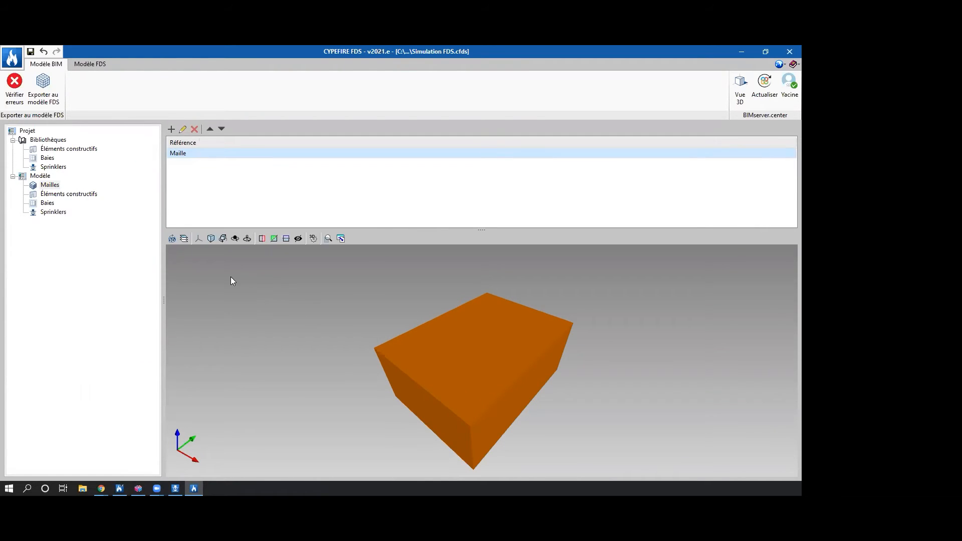
Examine the model's construction elements, including the properties of exterior wall WL3, and its door and window openings.
{"action": "left_click", "coordinate": [68, 194]}
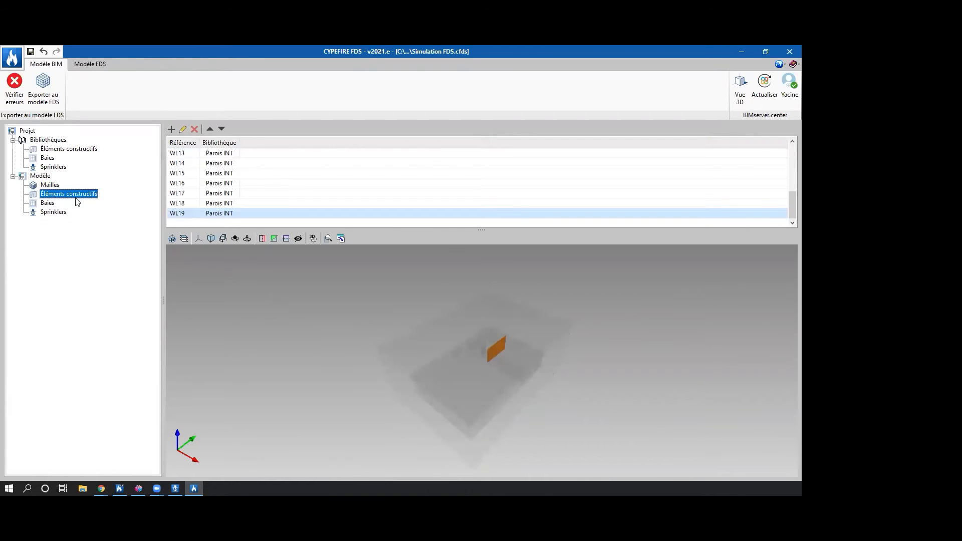
{"action": "scroll", "coordinate": [195, 184], "scroll_direction": "up", "scroll_amount": 4}
{"action": "left_click", "coordinate": [200, 174]}
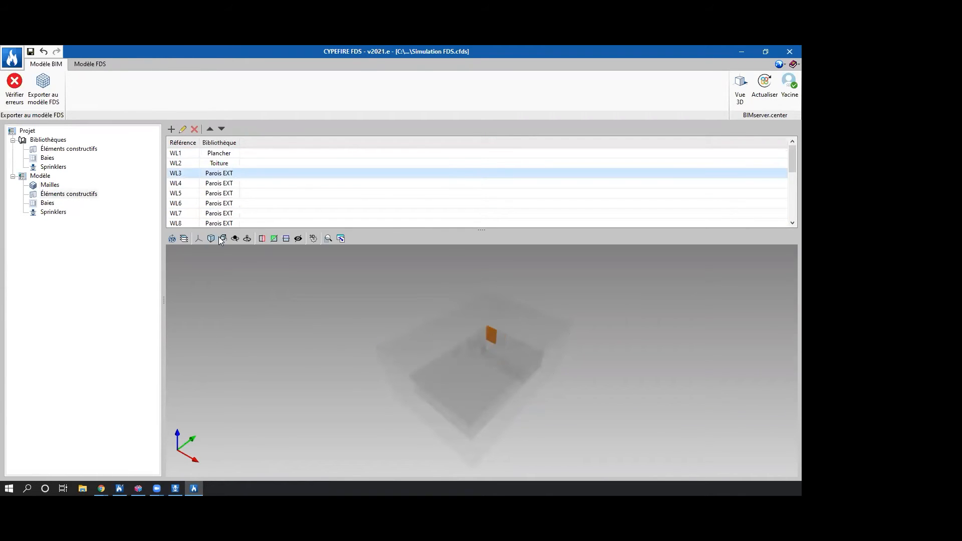
{"action": "middle_click_drag", "start_coordinate": [486, 349], "coordinate": [599, 349]}
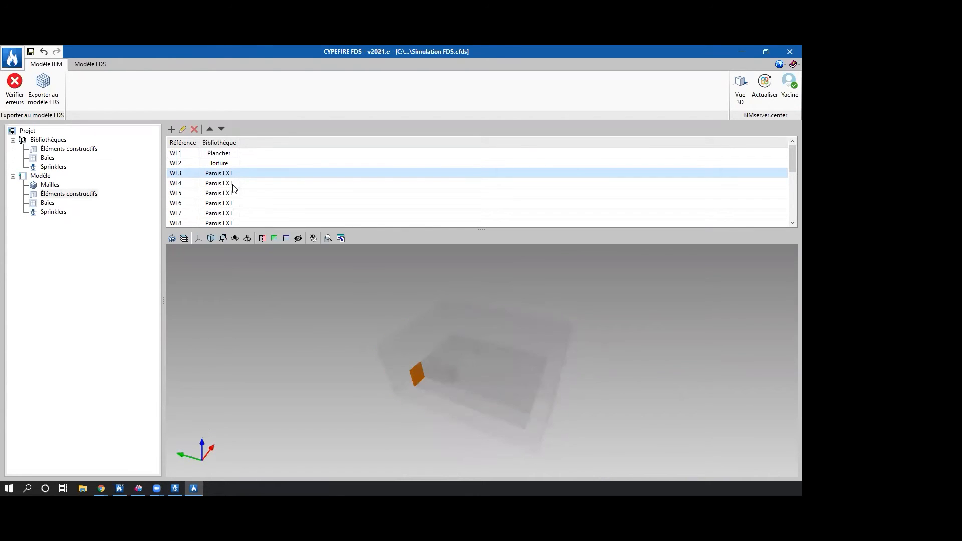
{"action": "double_click", "coordinate": [213, 172]}
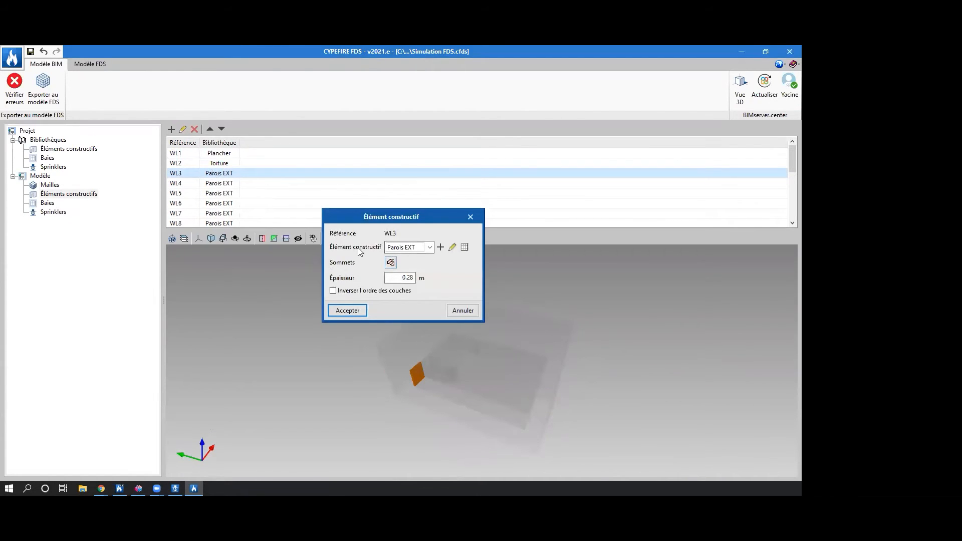
{"action": "left_click", "coordinate": [470, 217]}
{"action": "left_click", "coordinate": [47, 203]}
{"action": "left_click", "coordinate": [231, 185]}
{"action": "left_click", "coordinate": [237, 165]}
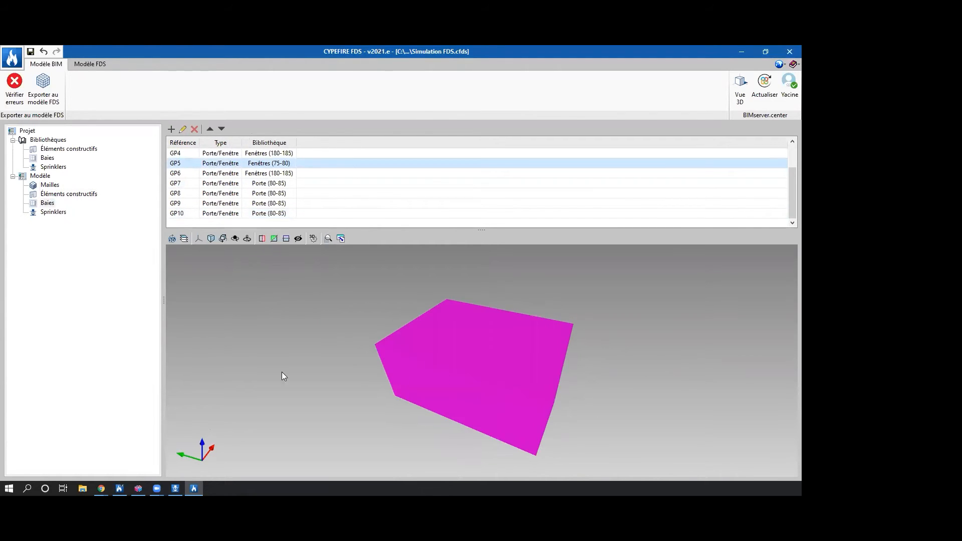
Examine the model's sprinklers in the 3D view, including the location and orientation of sprinkler GP25.
{"action": "middle_click_drag", "start_coordinate": [222, 361], "coordinate": [240, 326]}
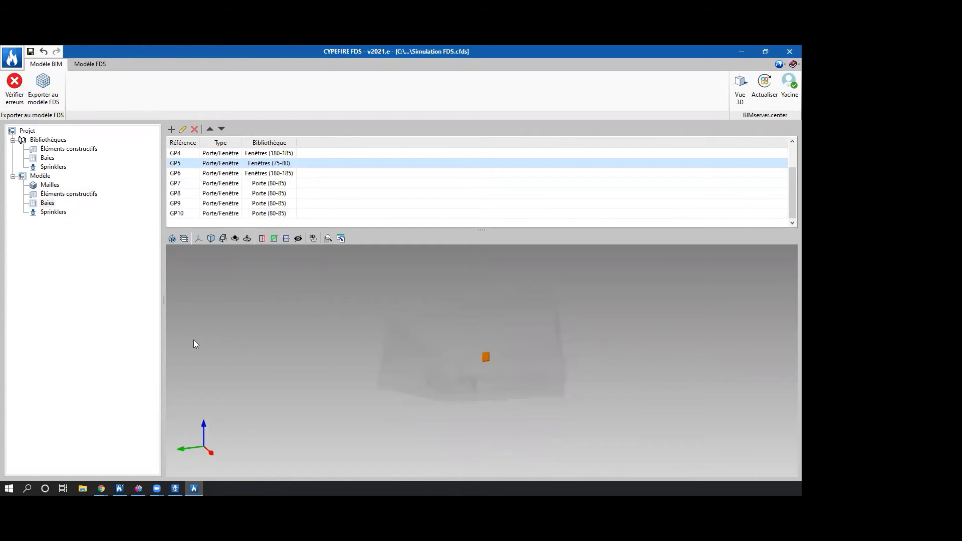
{"action": "left_click", "coordinate": [59, 216]}
{"action": "left_click", "coordinate": [56, 214]}
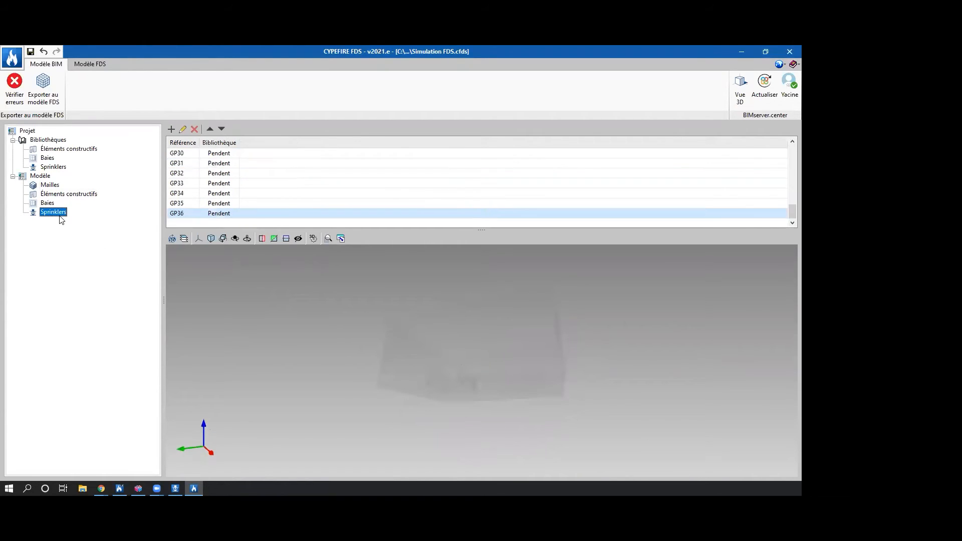
{"action": "scroll", "coordinate": [208, 216], "scroll_direction": "up", "scroll_amount": 5}
{"action": "left_click", "coordinate": [205, 194]}
{"action": "mouse_move", "coordinate": [501, 361]}
{"action": "middle_mouse_down"}
{"action": "mouse_move", "coordinate": [639, 365]}
{"action": "mouse_move", "coordinate": [449, 398]}
{"action": "middle_mouse_up"}
{"action": "scroll", "coordinate": [480, 419], "scroll_direction": "up", "scroll_amount": 6}
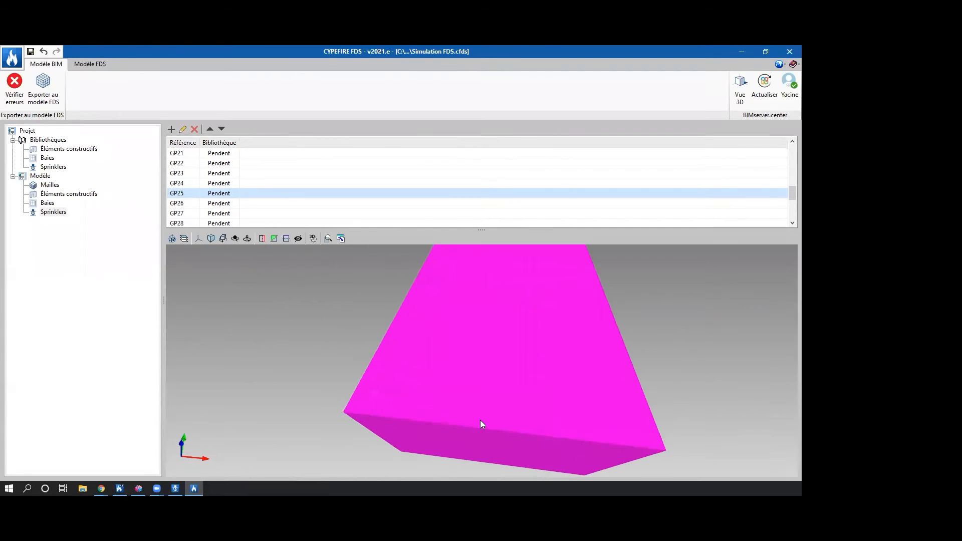
{"action": "scroll", "coordinate": [530, 350], "scroll_direction": "up", "scroll_amount": 4}
{"action": "scroll", "coordinate": [596, 290], "scroll_direction": "up", "scroll_amount": 2}
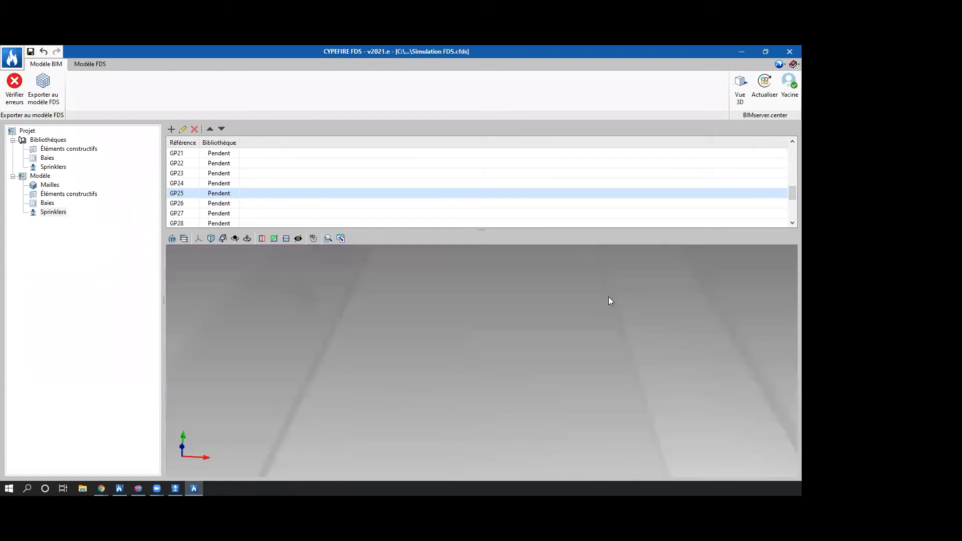
{"action": "middle_click_drag", "start_coordinate": [587, 256], "coordinate": [584, 294]}
{"action": "scroll", "coordinate": [589, 301], "scroll_direction": "up", "scroll_amount": 4}
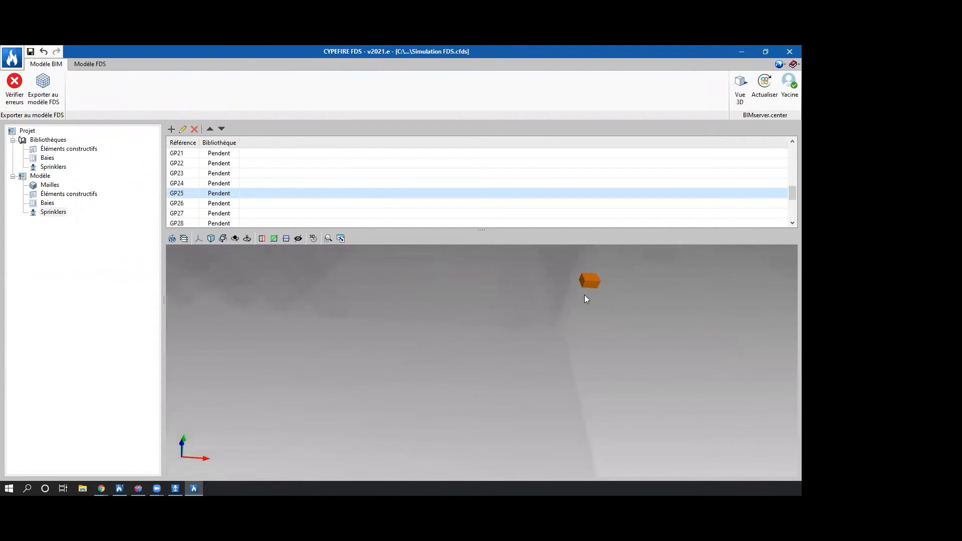
{"action": "scroll", "coordinate": [489, 317], "scroll_direction": "down", "scroll_amount": 5}
{"action": "double_click", "coordinate": [210, 196]}
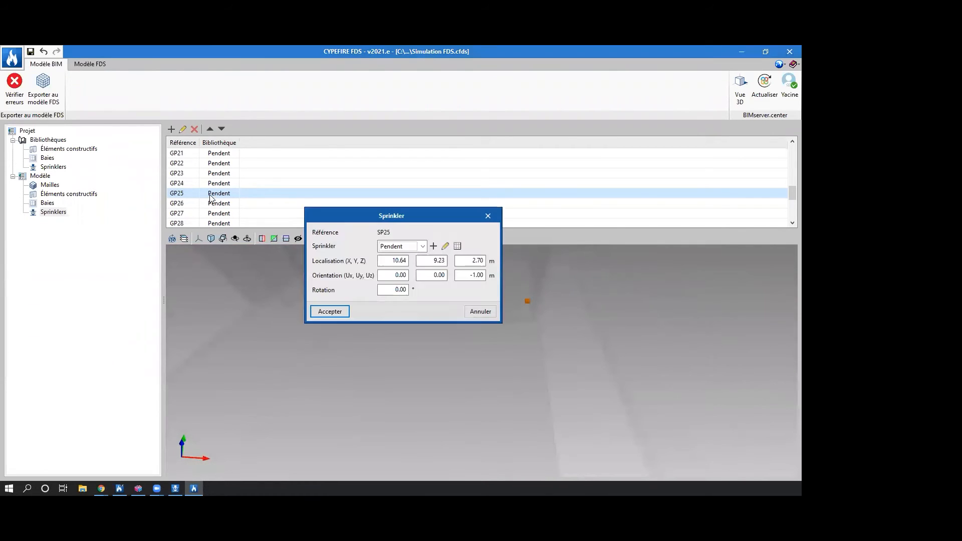
{"action": "left_click", "coordinate": [487, 214]}
{"action": "scroll", "coordinate": [295, 293], "scroll_direction": "down", "scroll_amount": 5}
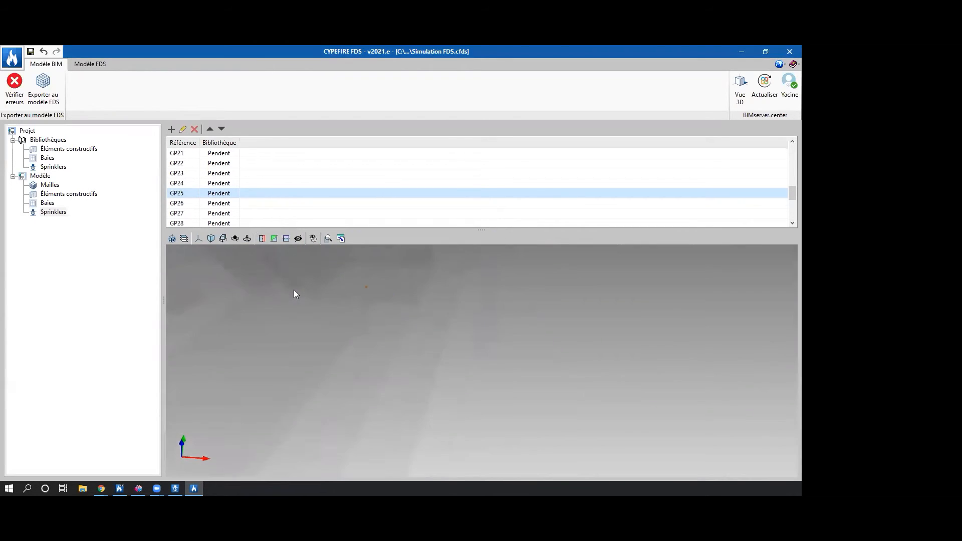
{"action": "scroll", "coordinate": [294, 289], "scroll_direction": "down", "scroll_amount": 2}
{"action": "middle_click_drag", "start_coordinate": [380, 315], "coordinate": [474, 335]}
{"action": "middle_click_drag", "start_coordinate": [376, 340], "coordinate": [533, 368]}
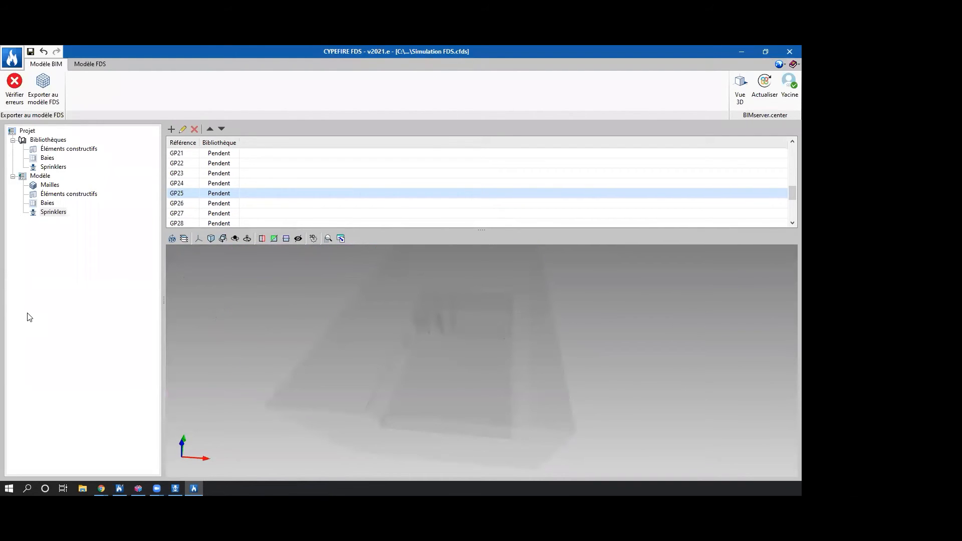
Check the BIM model for errors and export it to the FDS model without deleting the FDS model's data.
{"action": "left_click", "coordinate": [14, 100]}
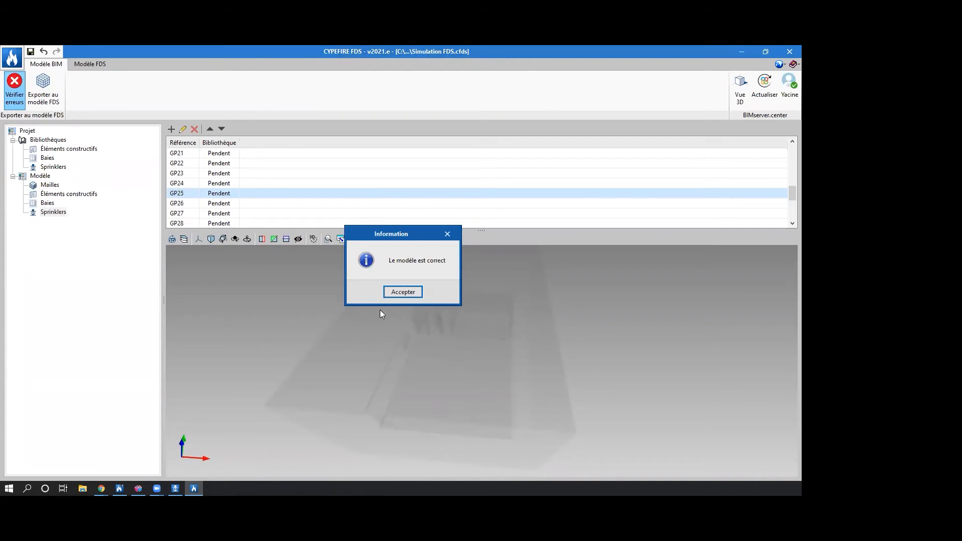
{"action": "left_click", "coordinate": [397, 293]}
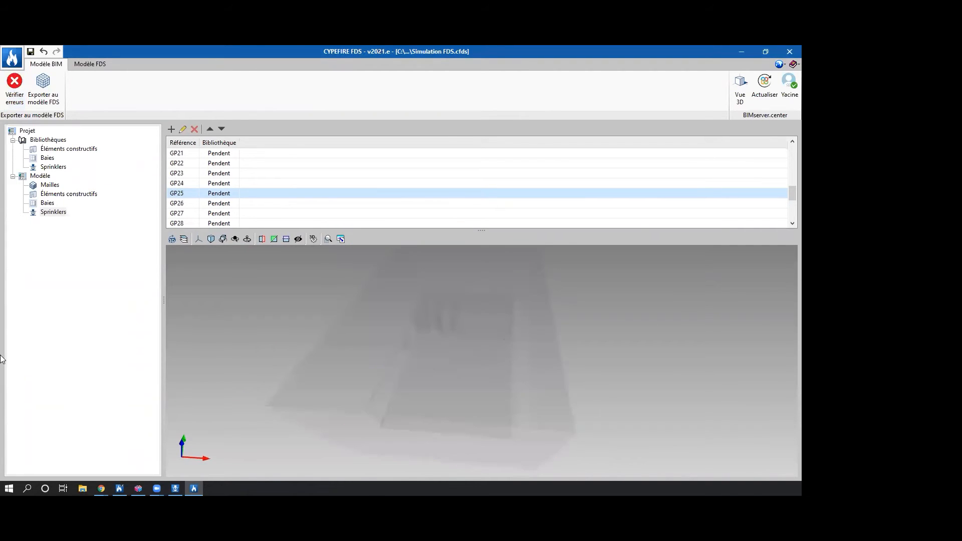
{"action": "left_click", "coordinate": [49, 86]}
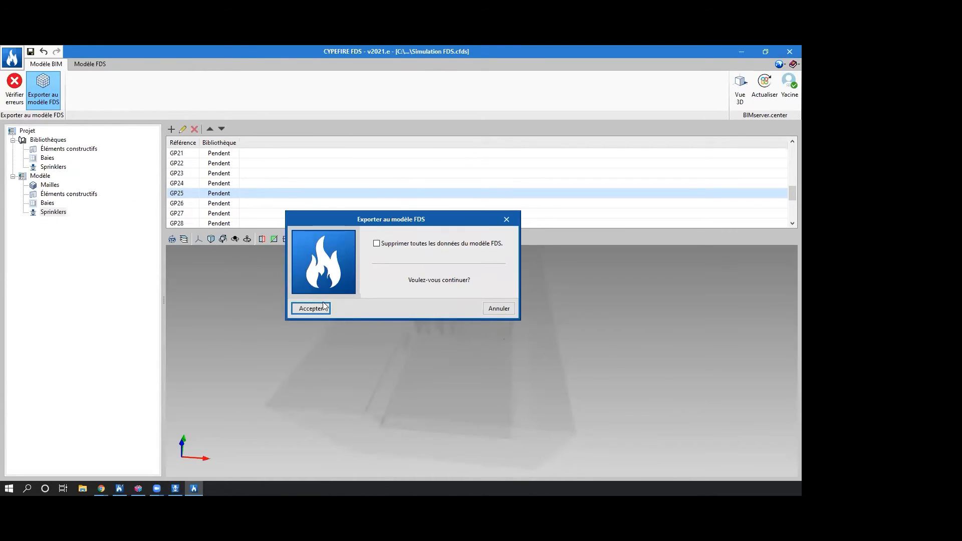
{"action": "left_click", "coordinate": [324, 307]}
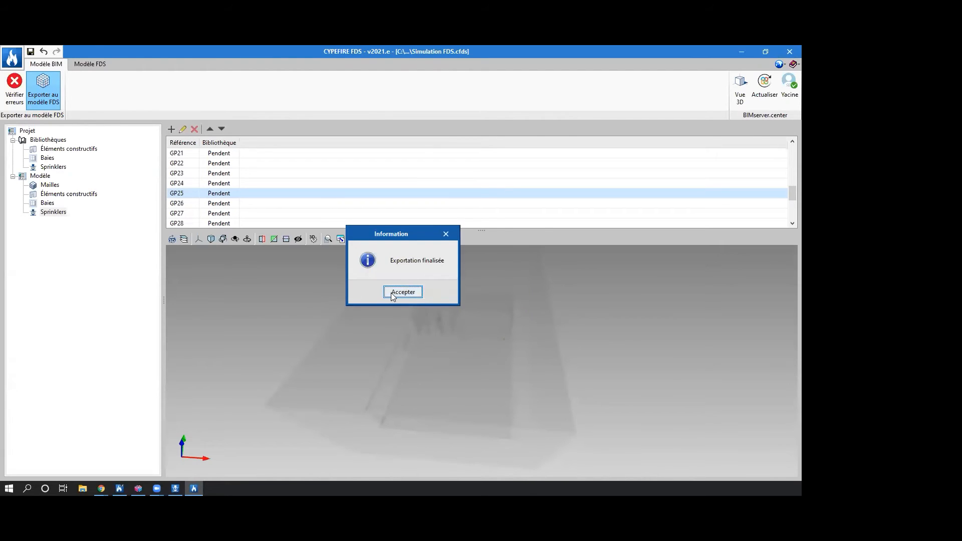
{"action": "left_click", "coordinate": [392, 294]}
{"action": "left_click", "coordinate": [107, 65]}
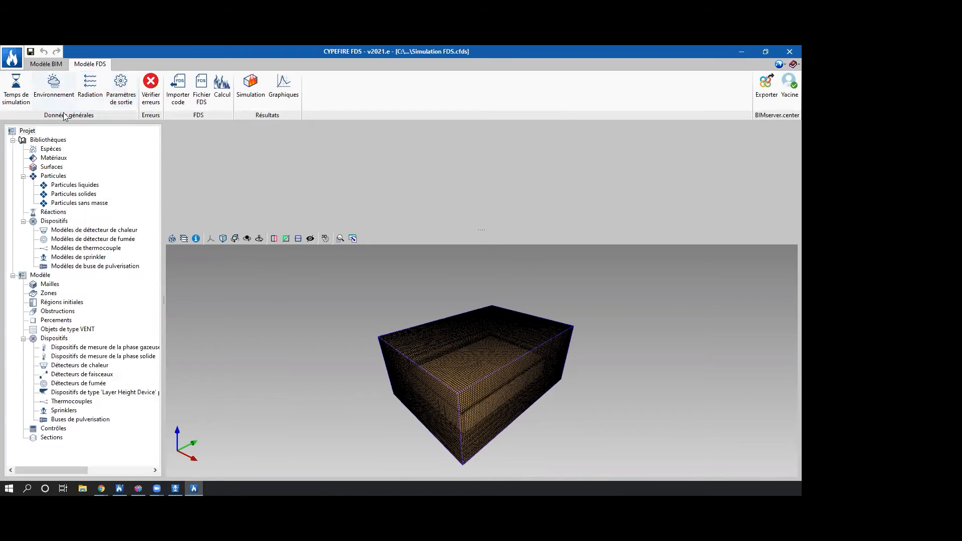
Set the simulation's final time to 90 s.
{"action": "left_click", "coordinate": [16, 88]}
{"action": "key", "text": "Tab"}
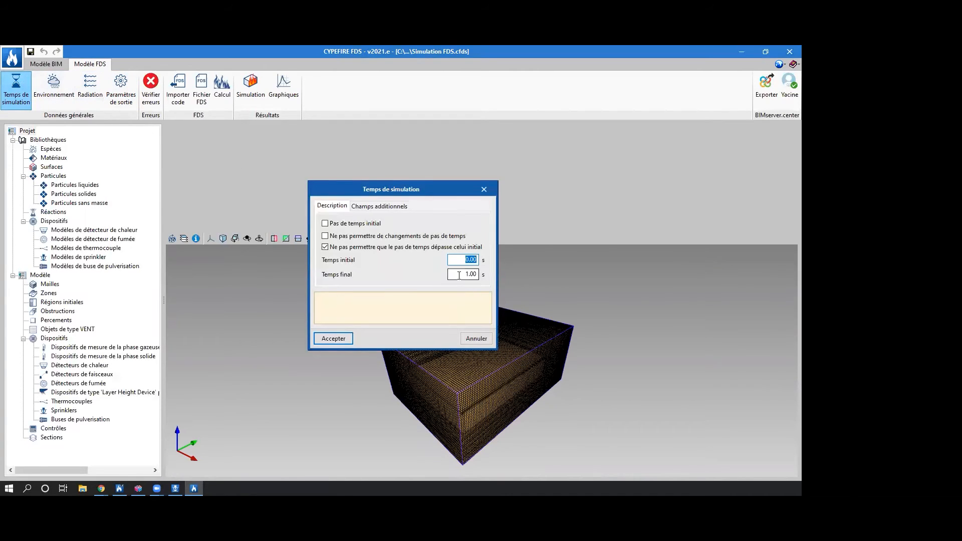
{"action": "type", "text": "90"}
{"action": "key", "text": "Tab"}
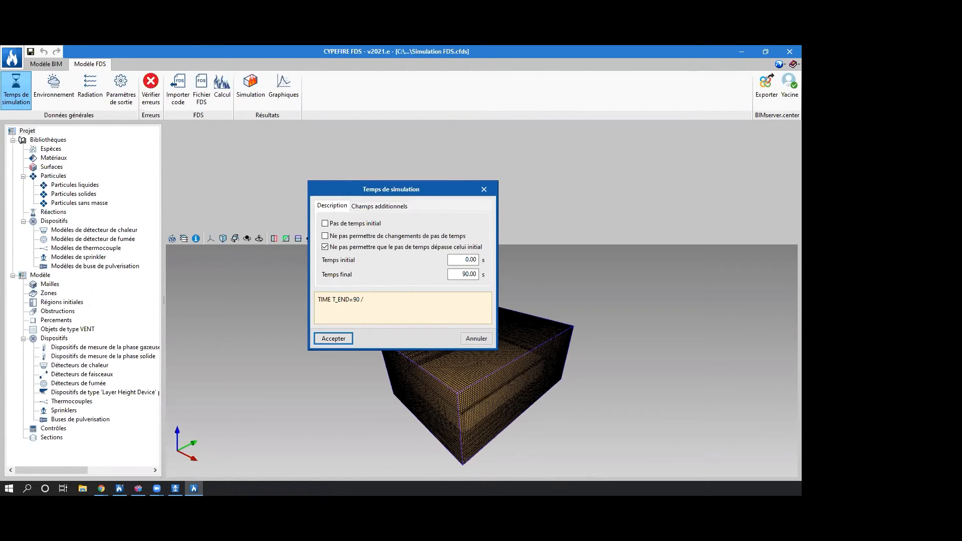
{"action": "left_click", "coordinate": [333, 338]}
Review the environment conditions, the radiation heat-transfer settings and the output parameters, keeping their default values.
{"action": "left_click", "coordinate": [54, 86]}
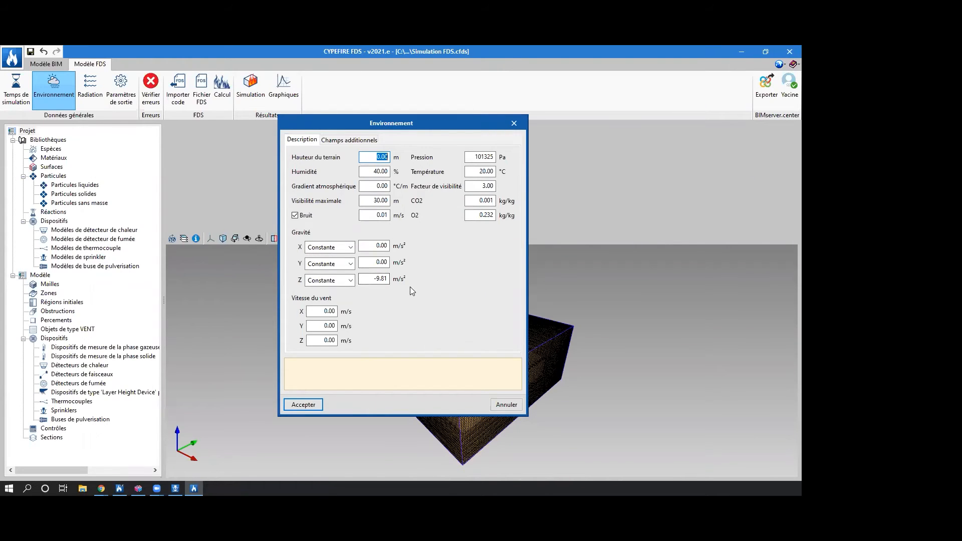
{"action": "left_click", "coordinate": [303, 404]}
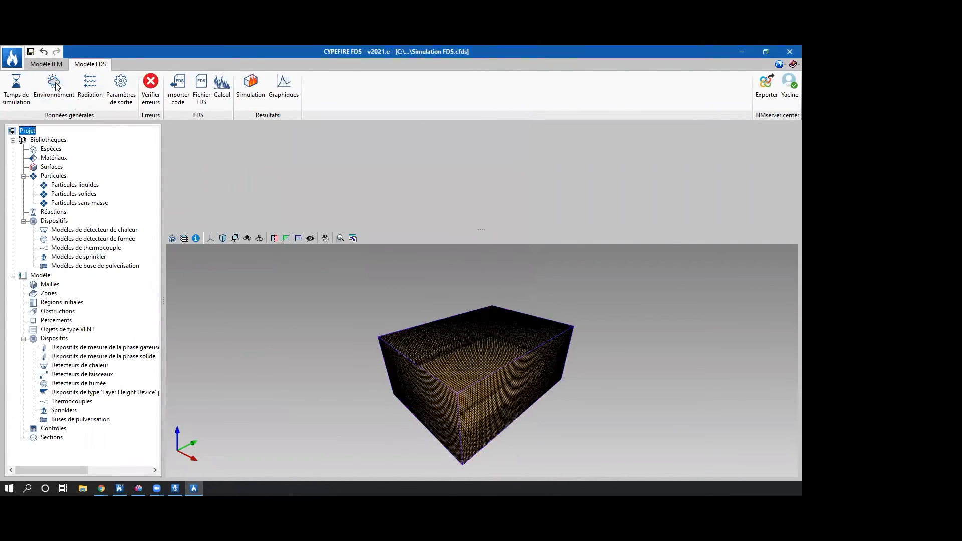
{"action": "left_click", "coordinate": [92, 89]}
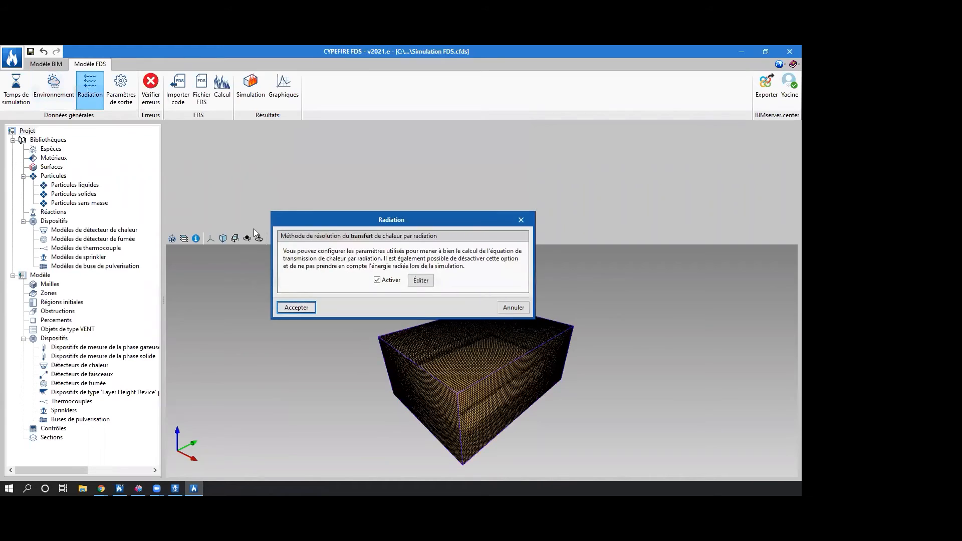
{"action": "left_click", "coordinate": [428, 281]}
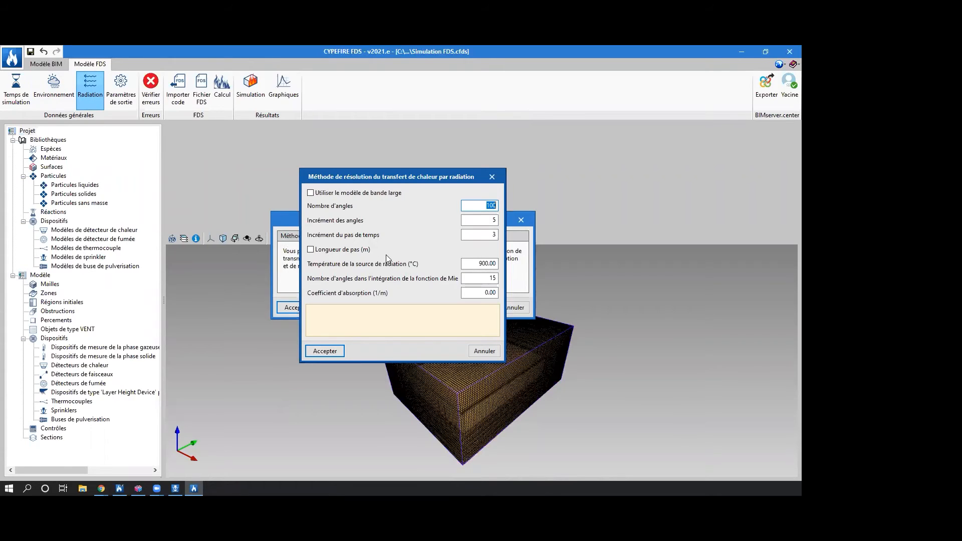
{"action": "left_click", "coordinate": [491, 177]}
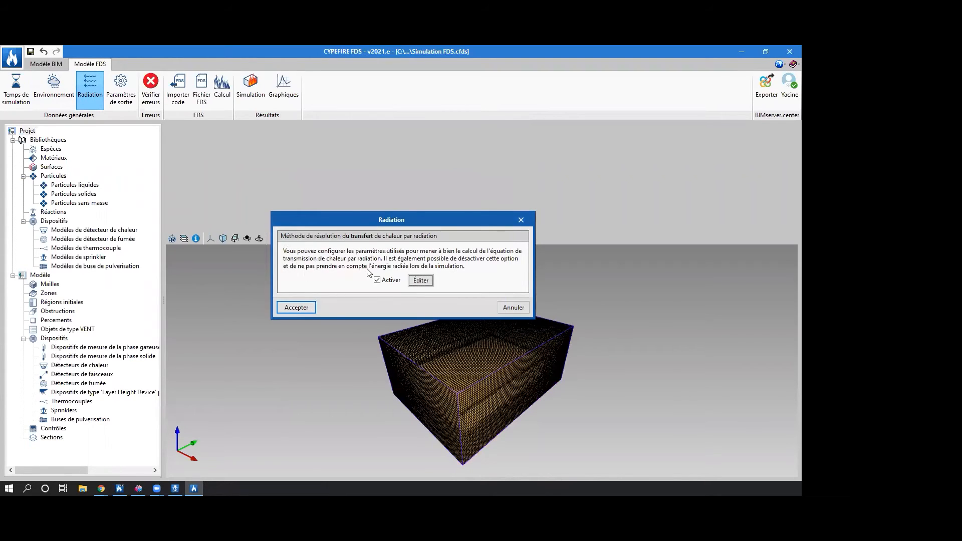
{"action": "left_click", "coordinate": [306, 311]}
{"action": "left_click", "coordinate": [132, 103]}
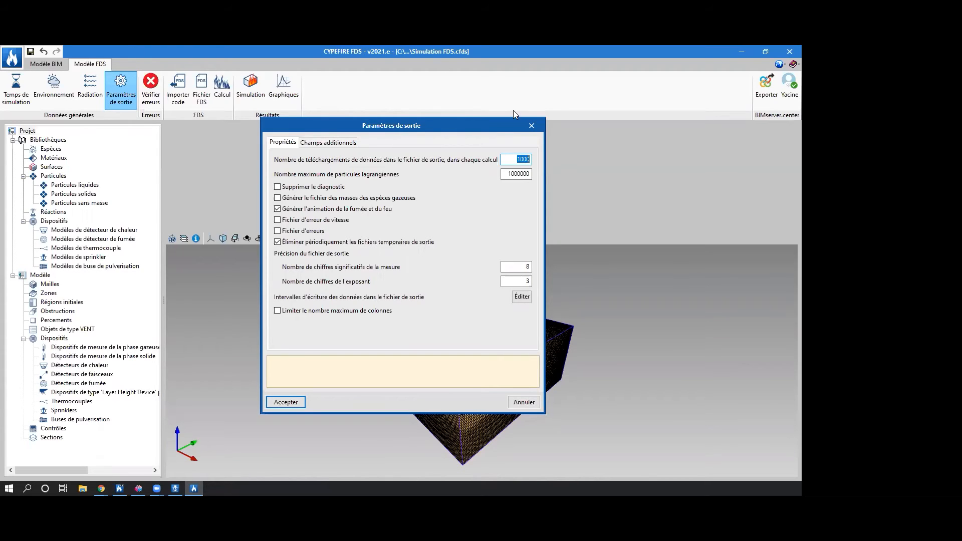
{"action": "left_click", "coordinate": [277, 399]}
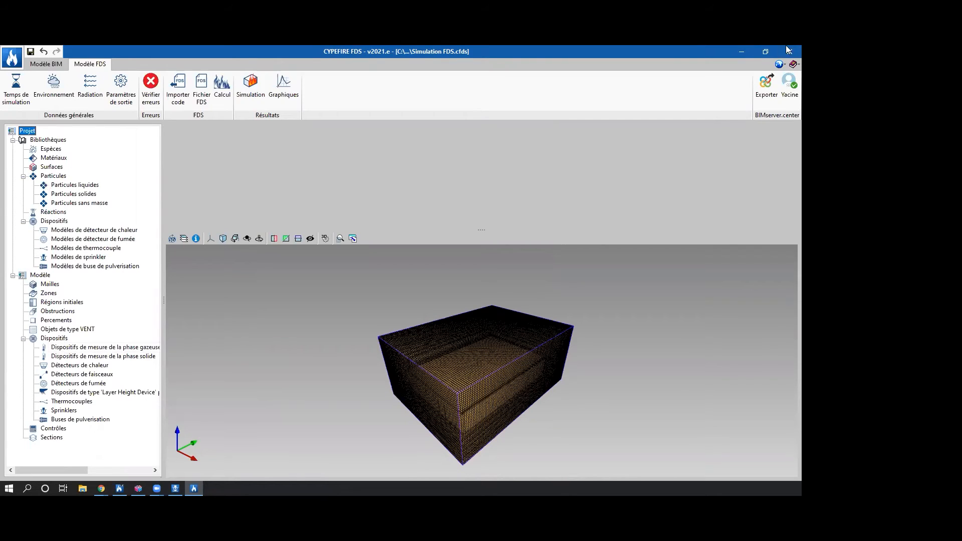
Look through the FDS library's list of gas species.
{"action": "left_click", "coordinate": [59, 149]}
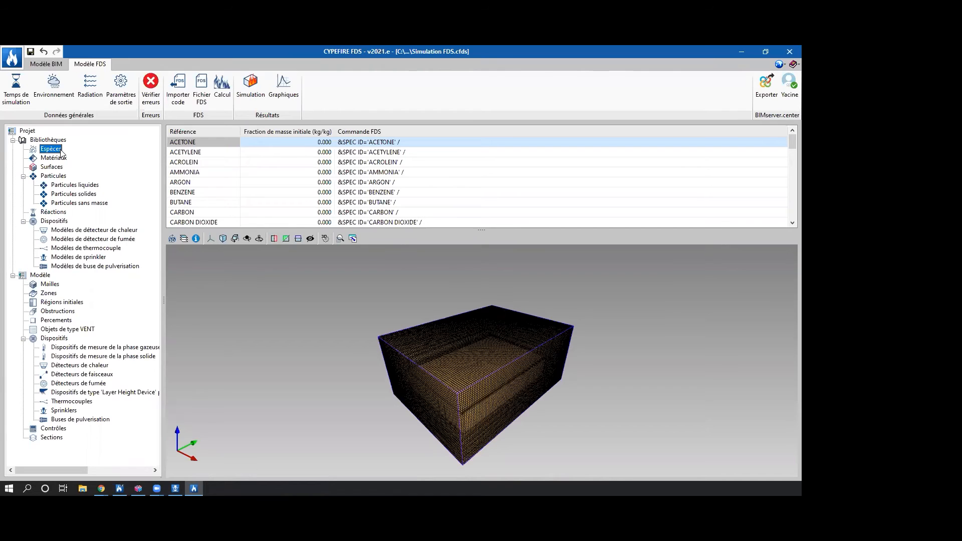
{"action": "scroll", "coordinate": [284, 161], "scroll_direction": "down", "scroll_amount": 12}
{"action": "scroll", "coordinate": [283, 160], "scroll_direction": "up", "scroll_amount": 12}
{"action": "scroll", "coordinate": [282, 161], "scroll_direction": "down", "scroll_amount": 12}
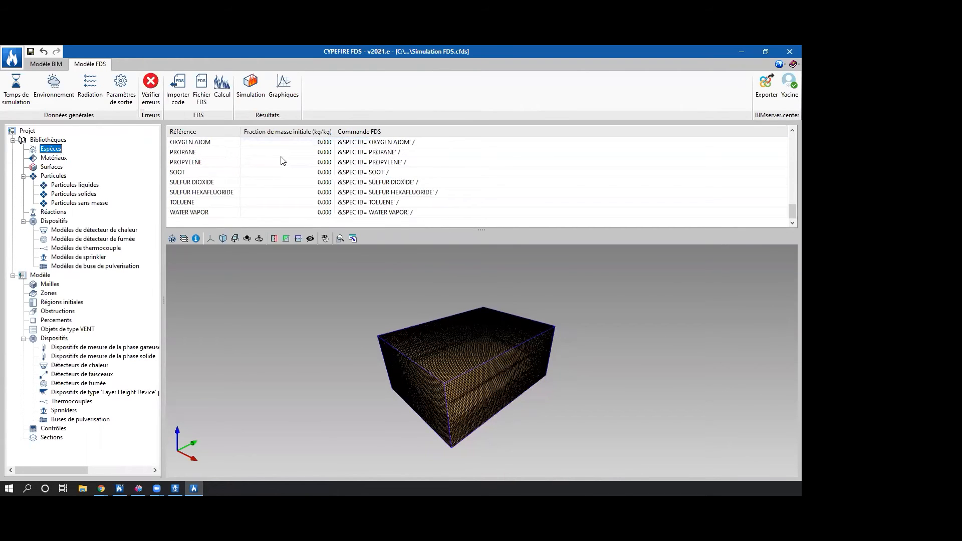
{"action": "scroll", "coordinate": [282, 161], "scroll_direction": "up", "scroll_amount": 12}
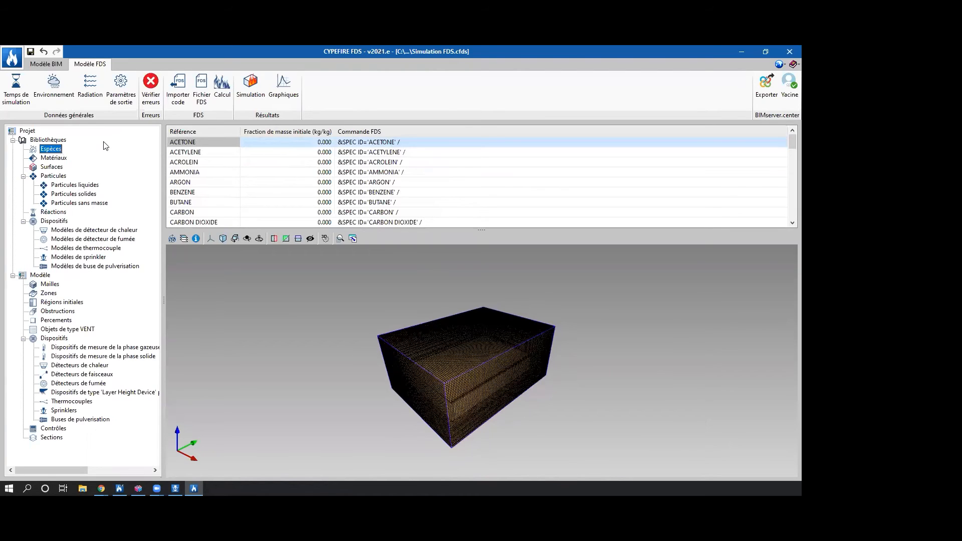
Examine the Béton material's general properties, pyrolysis material types and reaction parameters without adding a reaction.
{"action": "left_click", "coordinate": [54, 158]}
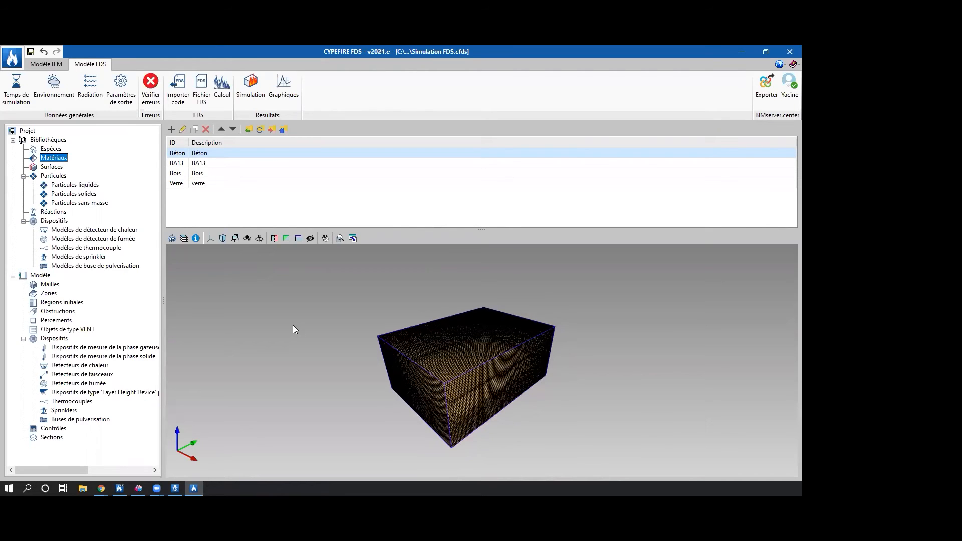
{"action": "double_click", "coordinate": [203, 154]}
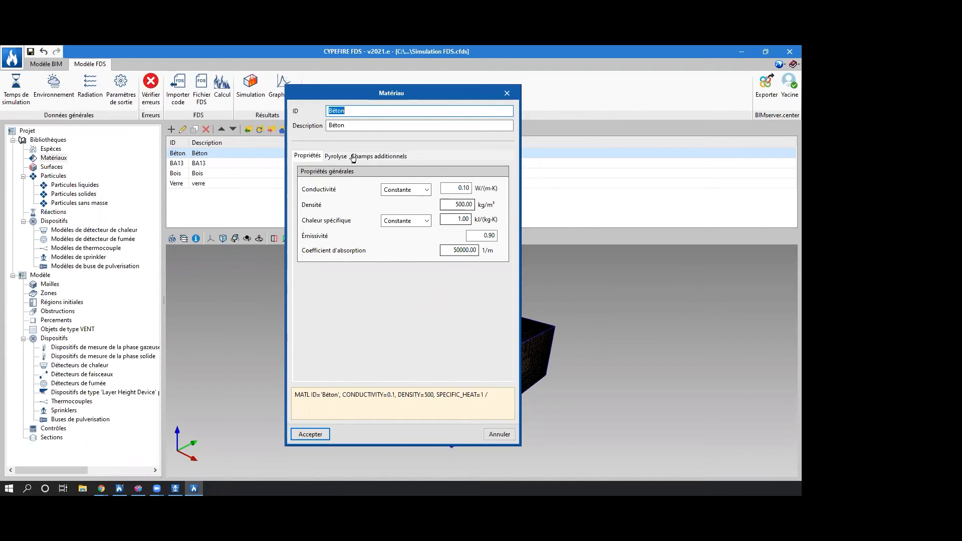
{"action": "left_click", "coordinate": [336, 156]}
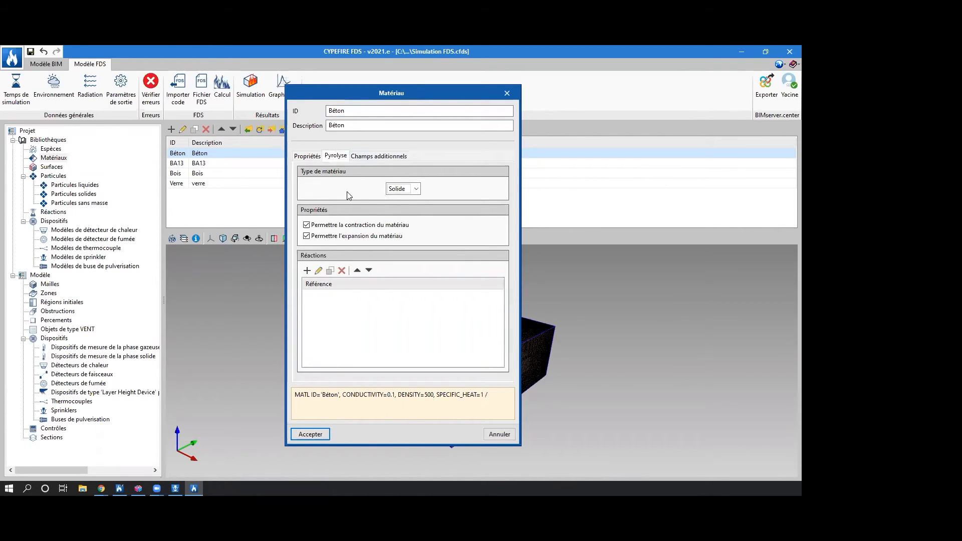
{"action": "left_click", "coordinate": [398, 190]}
{"action": "left_click", "coordinate": [406, 209]}
{"action": "left_click", "coordinate": [401, 188]}
{"action": "left_click", "coordinate": [396, 199]}
{"action": "left_click", "coordinate": [307, 270]}
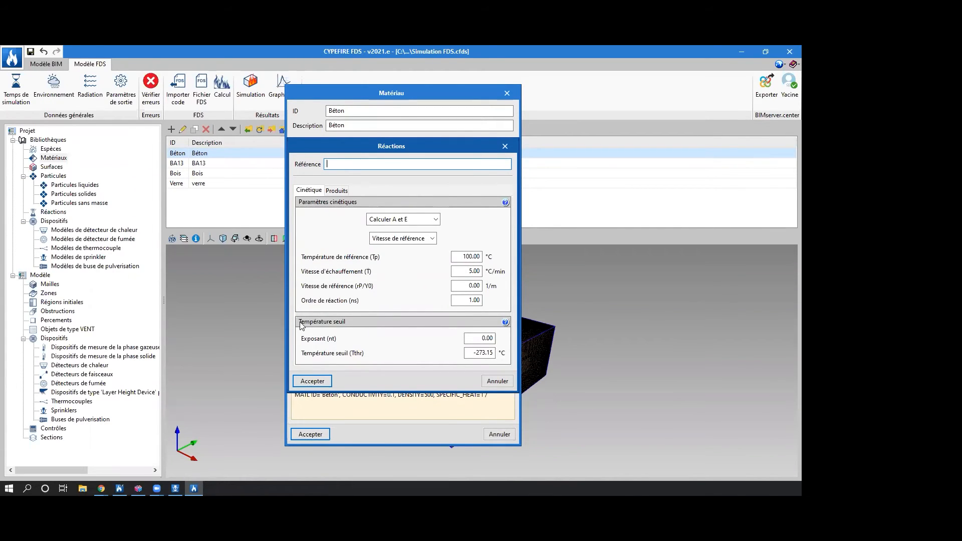
{"action": "left_click", "coordinate": [506, 146]}
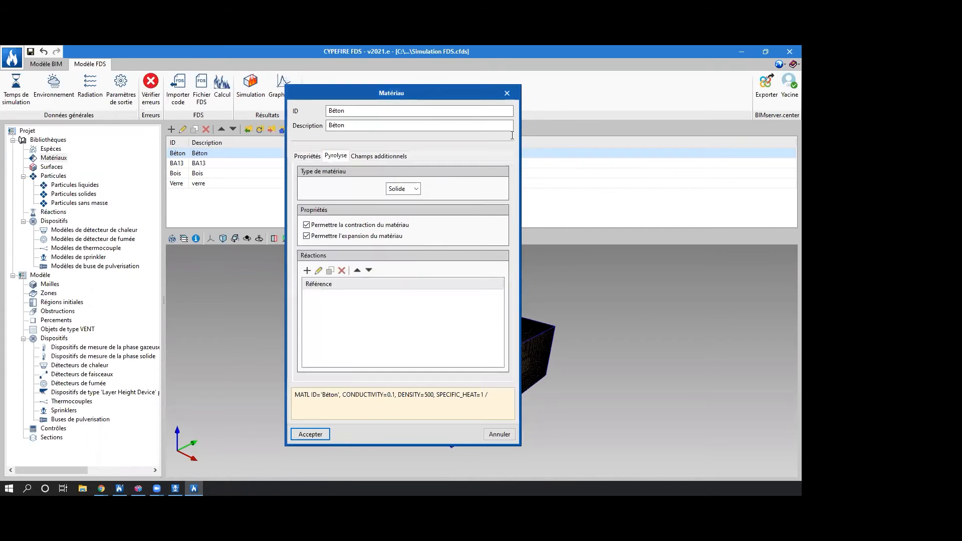
{"action": "left_click", "coordinate": [506, 94]}
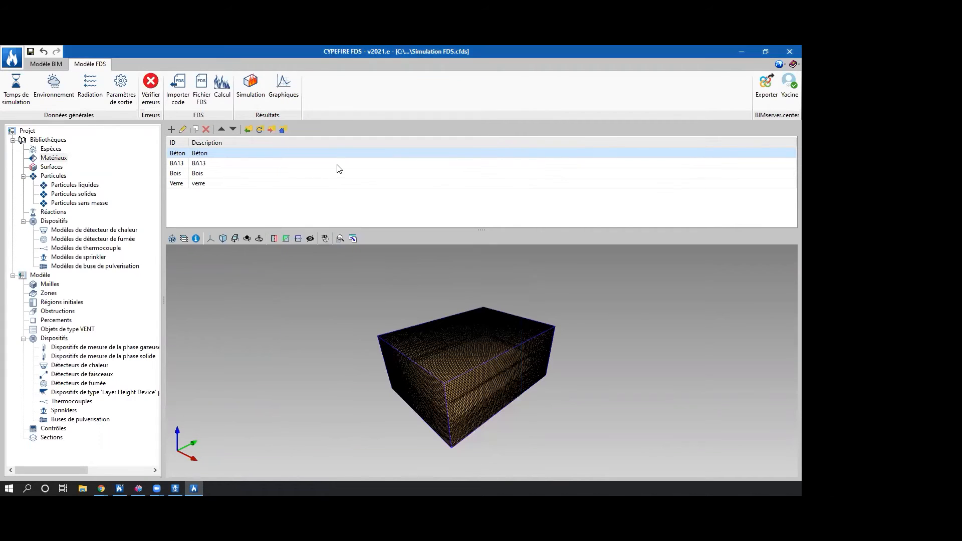
Set the Bois material's conductivity to 0.15 W/(m·K), density to 640 kg/m³ and specific heat to 2.8 kJ/(kg·K), without adding pyrolysis reactions.
{"action": "double_click", "coordinate": [211, 173]}
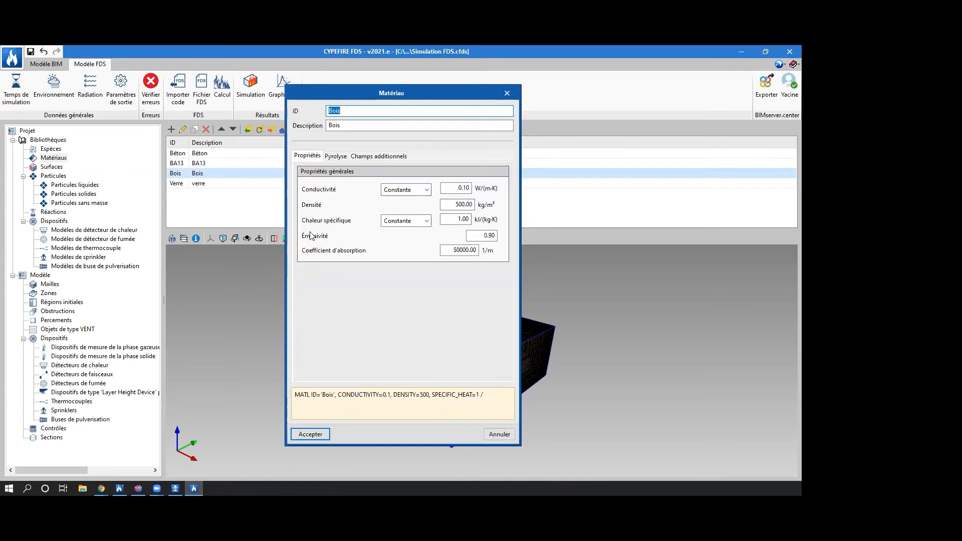
{"action": "left_click", "coordinate": [462, 192]}
{"action": "double_click", "coordinate": [462, 191]}
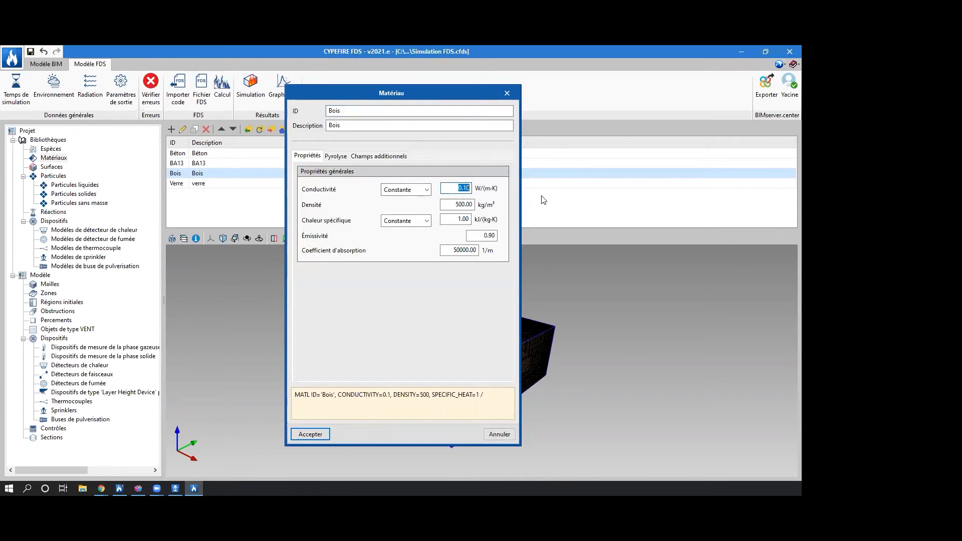
{"action": "type", "text": "0.15"}
{"action": "key", "text": "Tab"}
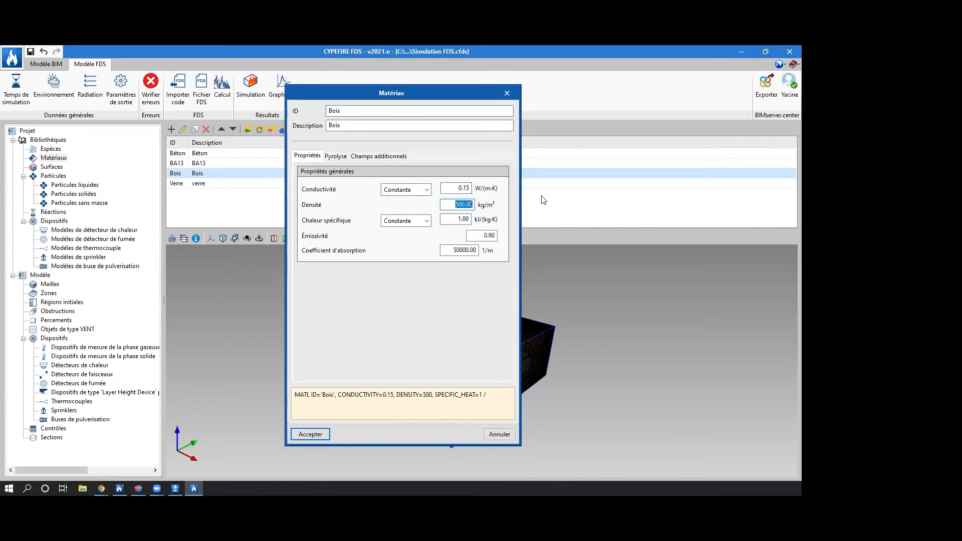
{"action": "type", "text": "640"}
{"action": "key", "text": "Tab"}
{"action": "key", "text": "Tab"}
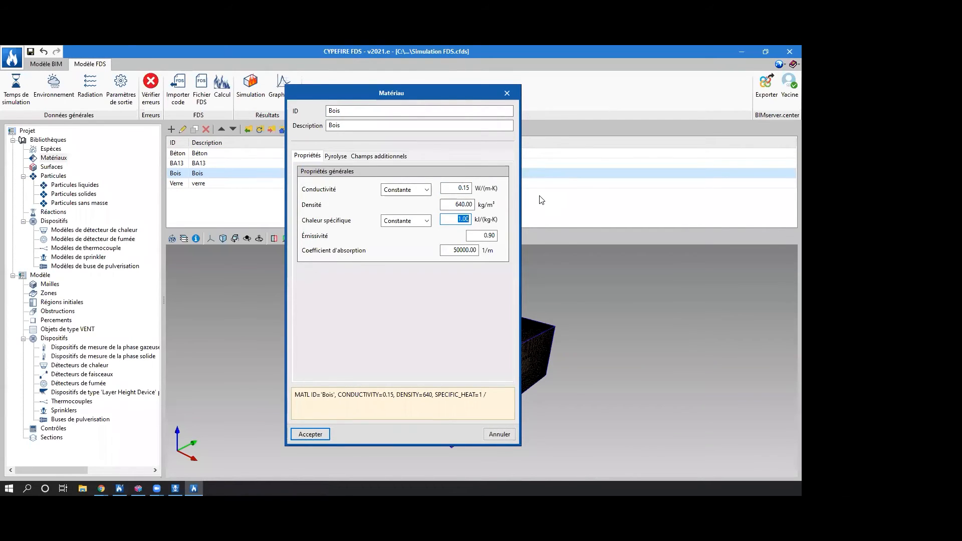
{"action": "type", "text": "2.8"}
{"action": "left_click", "coordinate": [336, 156]}
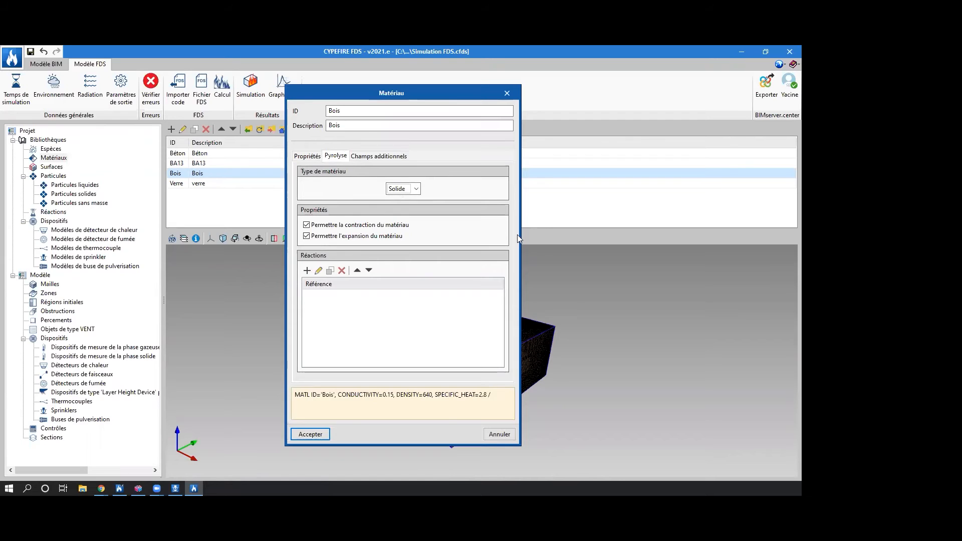
{"action": "left_click", "coordinate": [311, 434]}
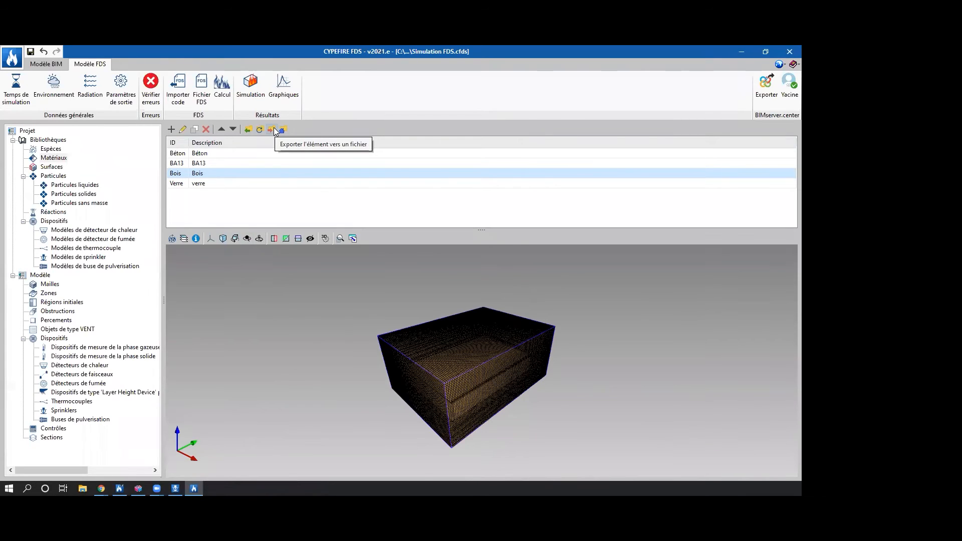
Look through the FDS library's list of surfaces, including the floor, roof, wall, door and window entries.
{"action": "left_click", "coordinate": [50, 166]}
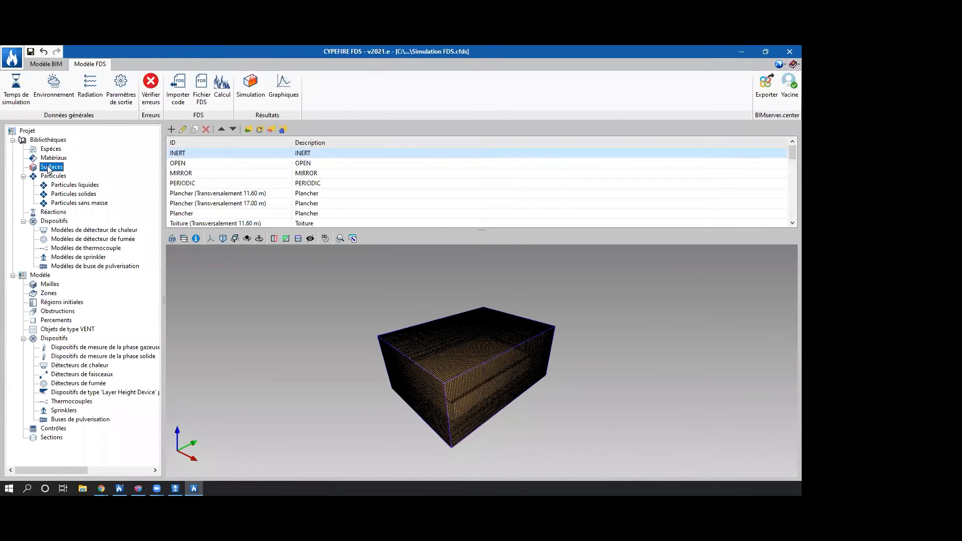
{"action": "scroll", "coordinate": [272, 178], "scroll_direction": "down", "scroll_amount": 6}
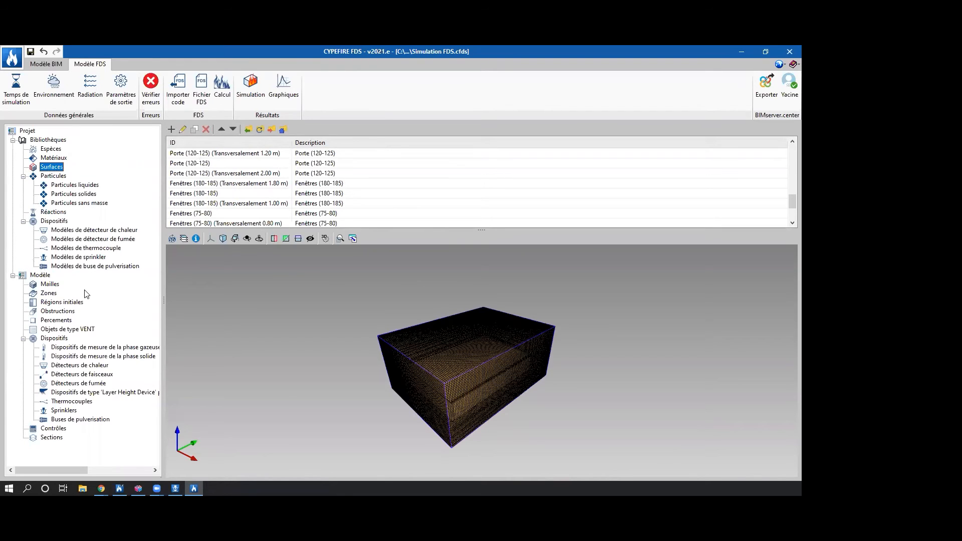
{"action": "left_click", "coordinate": [279, 186]}
{"action": "left_click", "coordinate": [257, 213]}
{"action": "scroll", "coordinate": [255, 214], "scroll_direction": "up", "scroll_amount": 10}
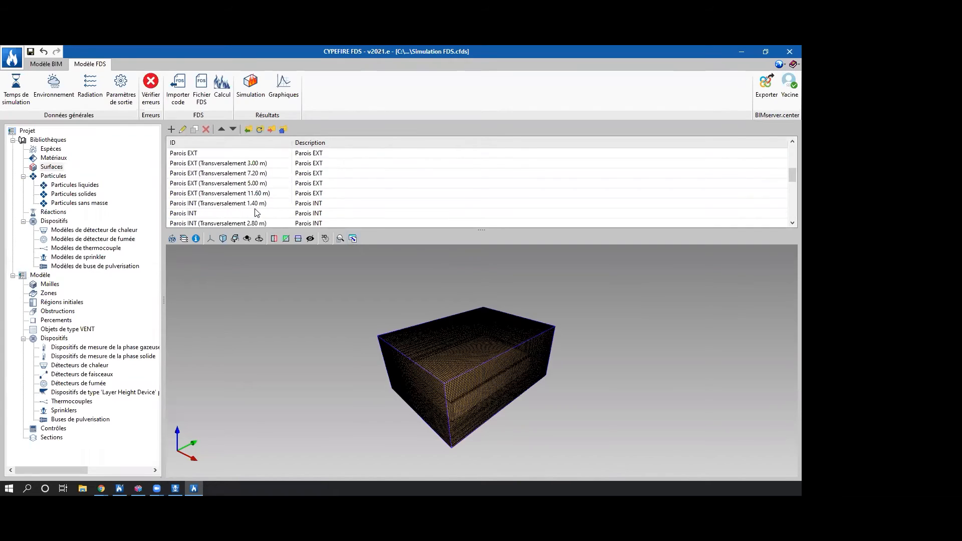
{"action": "scroll", "coordinate": [249, 215], "scroll_direction": "down", "scroll_amount": 2}
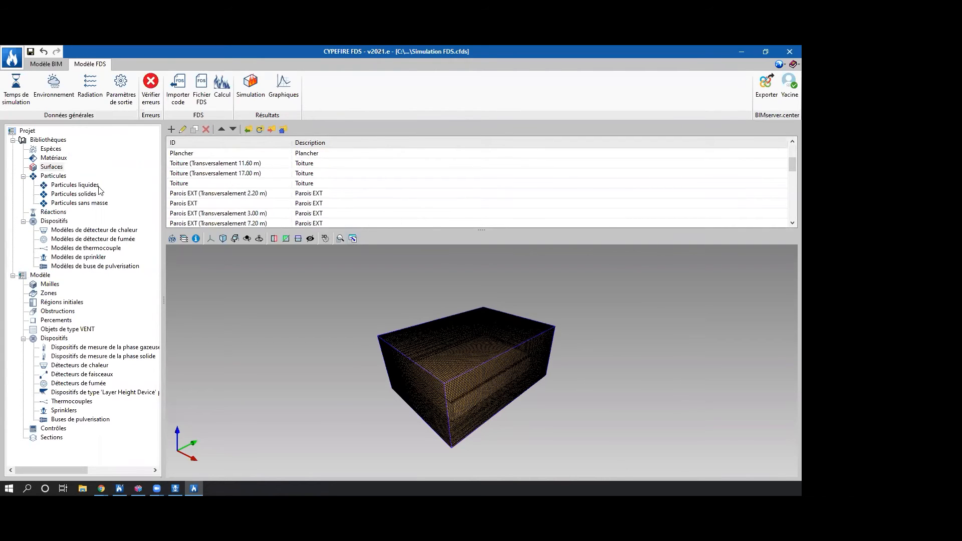
Examine the WATER liquid particle's description, visualisation, radiative properties and disintegration settings, leaving them at their defaults.
{"action": "left_click", "coordinate": [53, 176]}
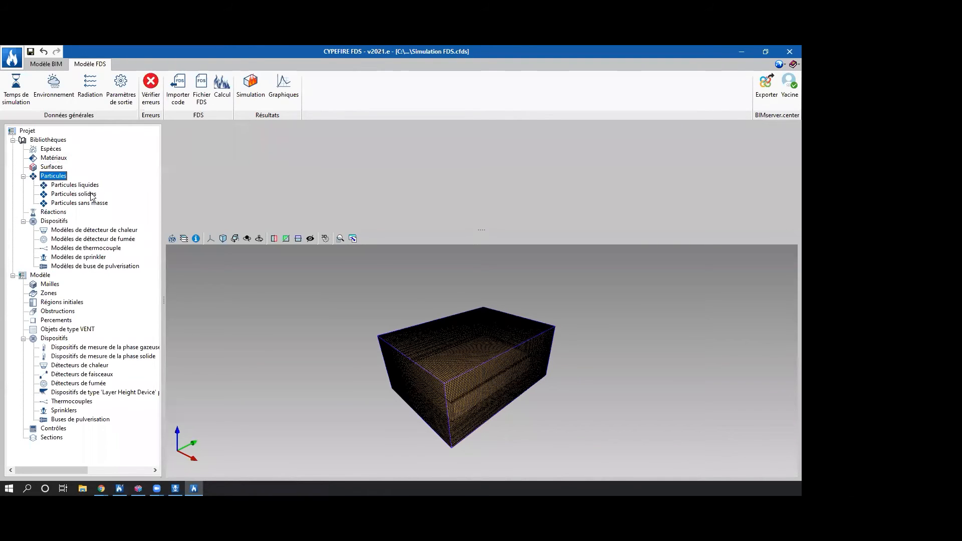
{"action": "left_click", "coordinate": [84, 185]}
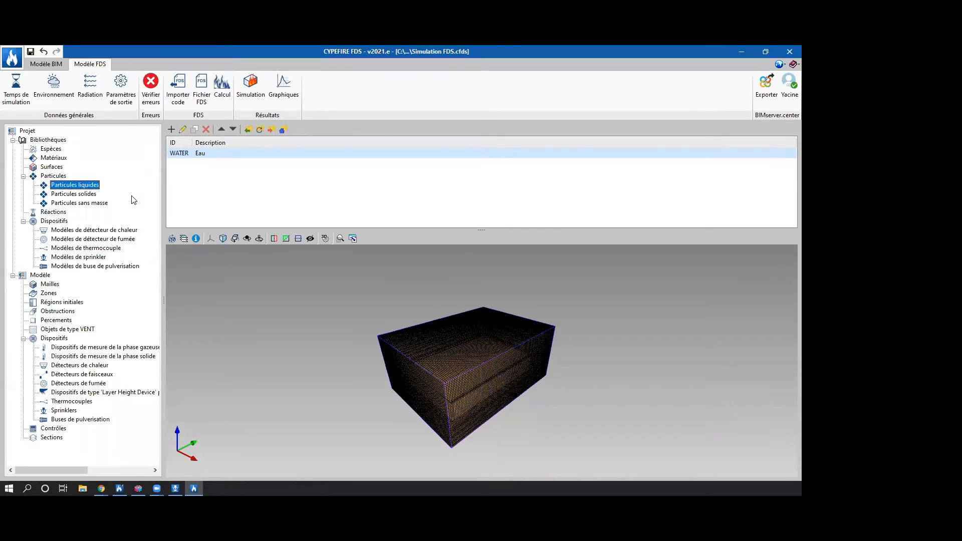
{"action": "double_click", "coordinate": [186, 152]}
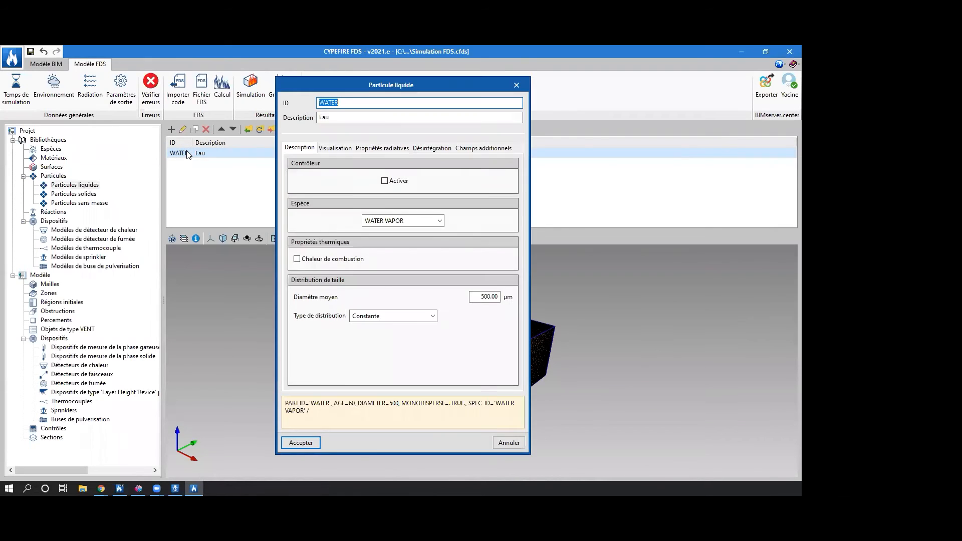
{"action": "left_click", "coordinate": [516, 85]}
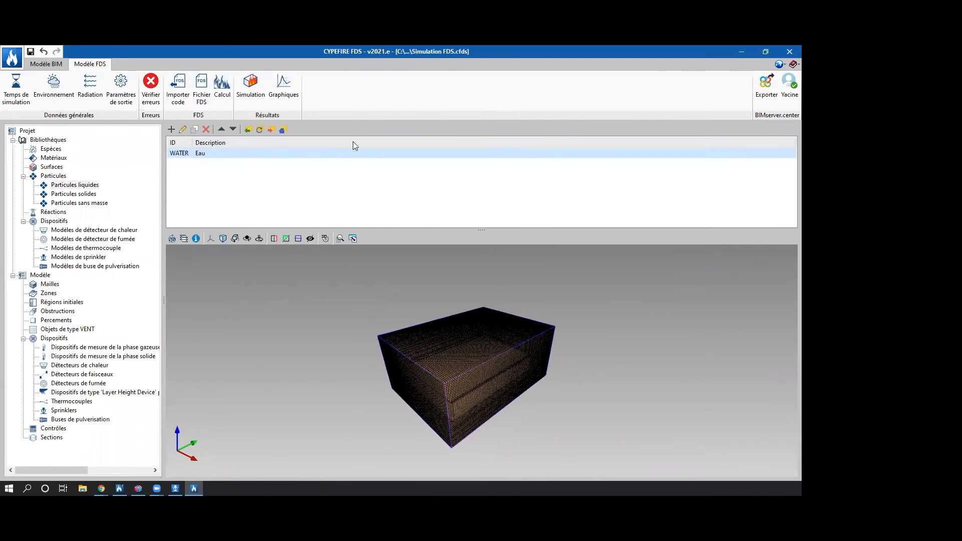
{"action": "double_click", "coordinate": [232, 152]}
{"action": "left_click", "coordinate": [330, 148]}
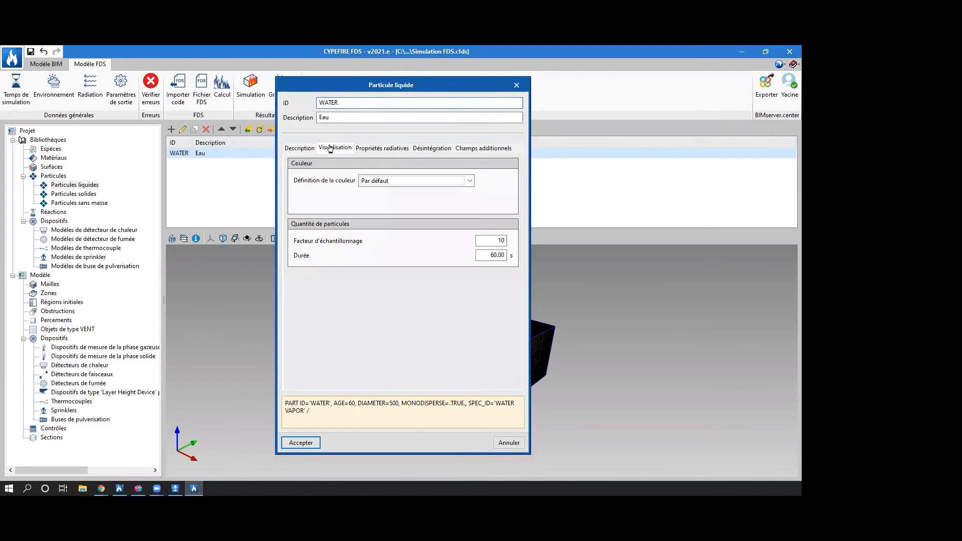
{"action": "left_click", "coordinate": [393, 151]}
{"action": "left_click", "coordinate": [421, 151]}
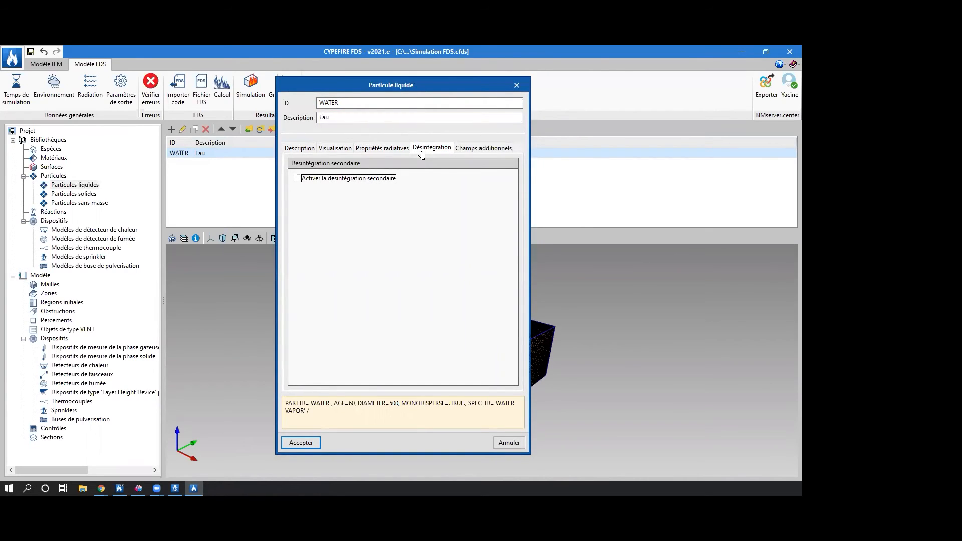
{"action": "left_click", "coordinate": [516, 84]}
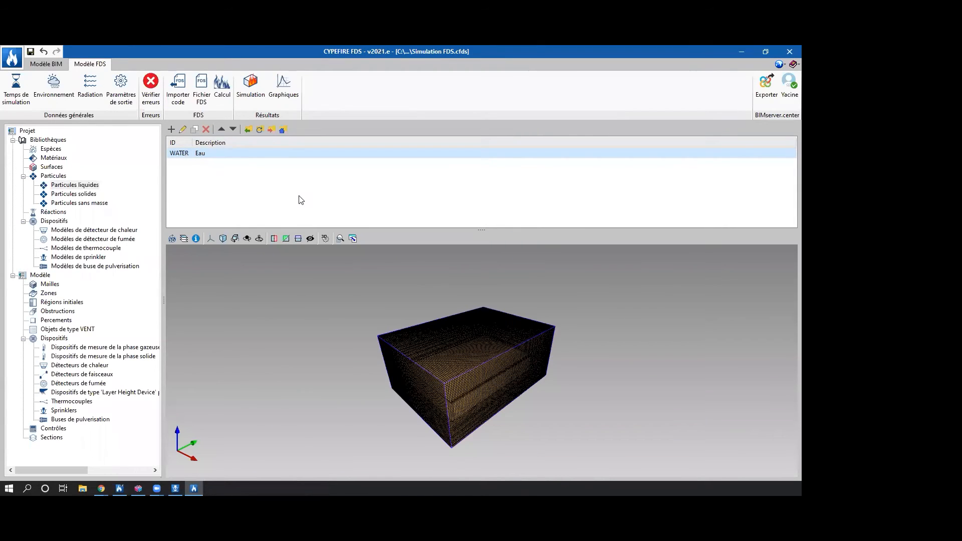
Add a combustion reaction to the FDS library with the reference "Réaction".
{"action": "left_click", "coordinate": [53, 211]}
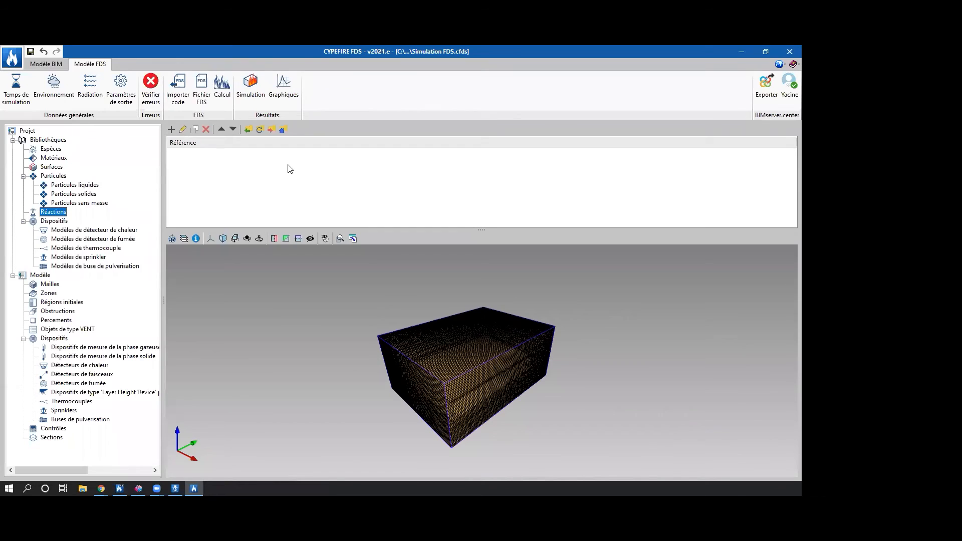
{"action": "left_click", "coordinate": [171, 129]}
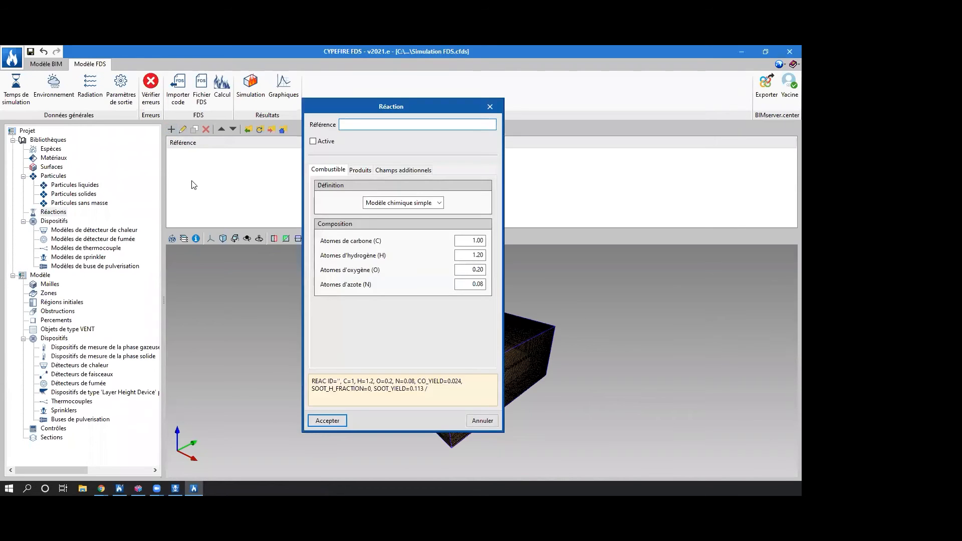
{"action": "type", "text": "Réaction"}
Try defining the reaction's fuel by species type, browse the available species, and return to the simple chemical model.
{"action": "left_click", "coordinate": [432, 205]}
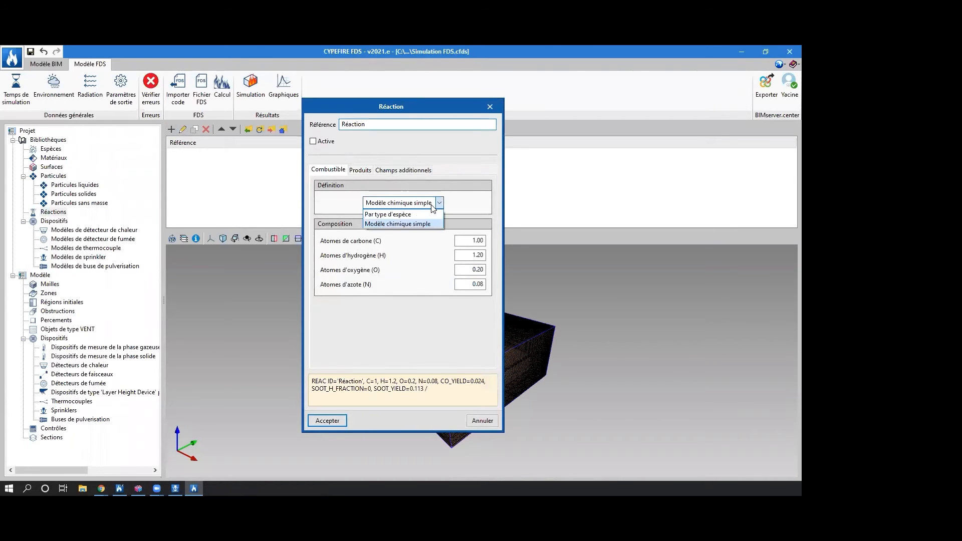
{"action": "left_click", "coordinate": [432, 204]}
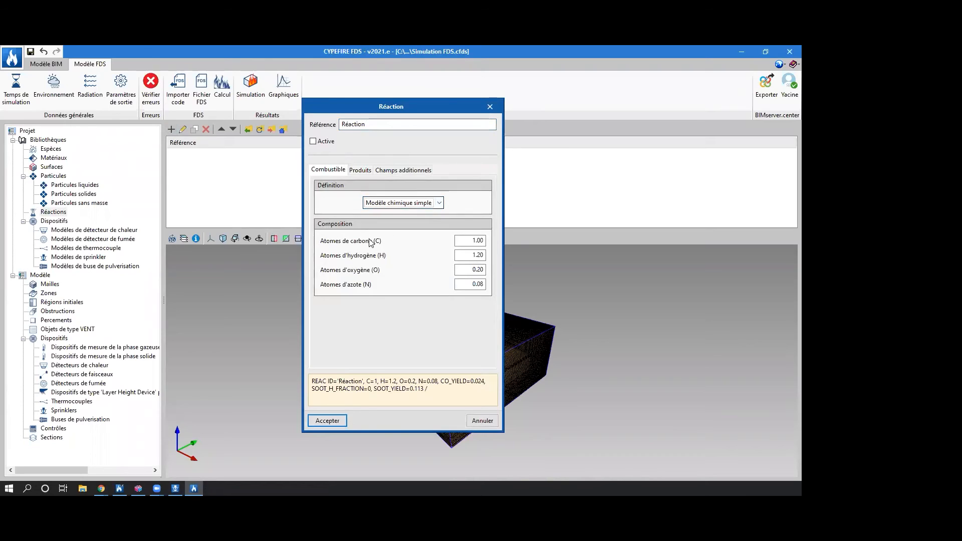
{"action": "left_click", "coordinate": [431, 205]}
{"action": "left_click", "coordinate": [425, 215]}
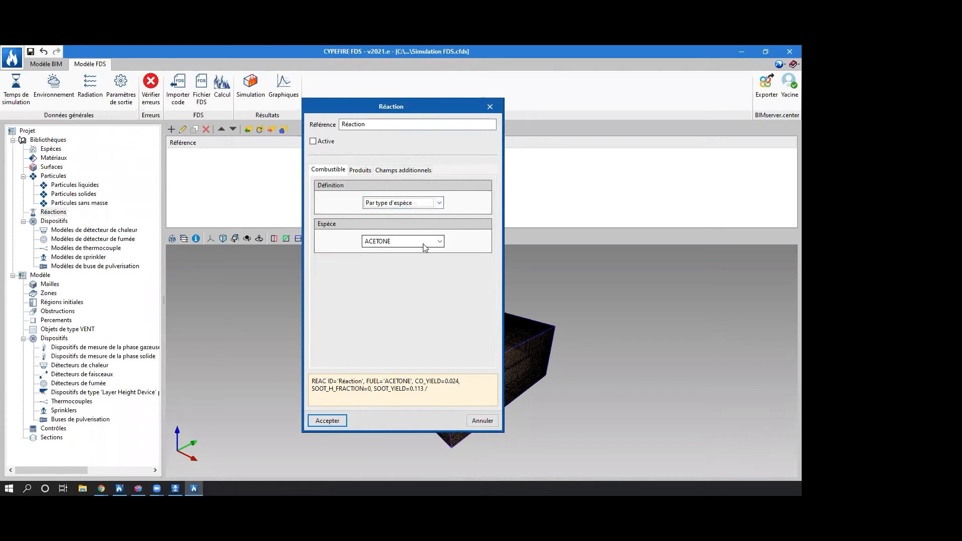
{"action": "left_click", "coordinate": [423, 244]}
{"action": "scroll", "coordinate": [406, 249], "scroll_direction": "down", "scroll_amount": 10}
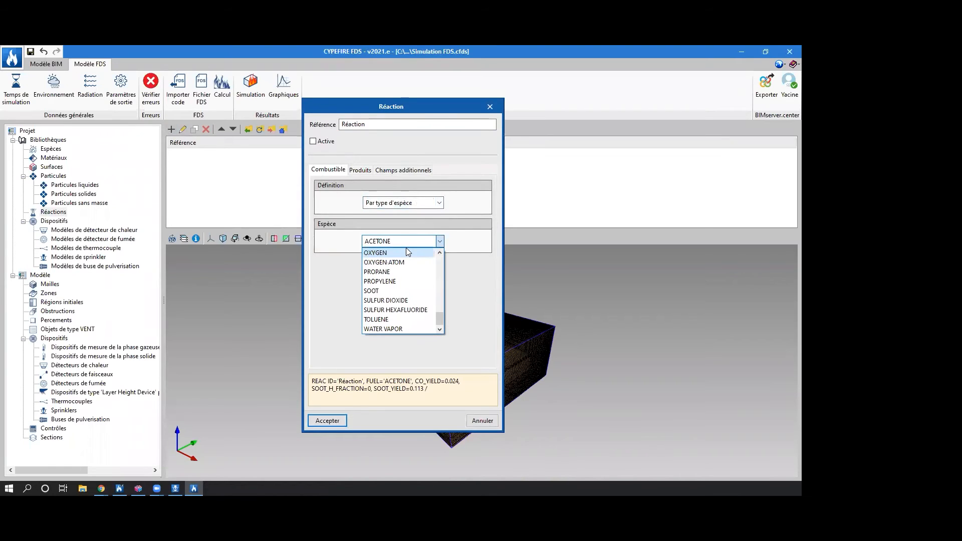
{"action": "left_click", "coordinate": [414, 226]}
{"action": "left_click", "coordinate": [415, 205]}
{"action": "left_click", "coordinate": [417, 223]}
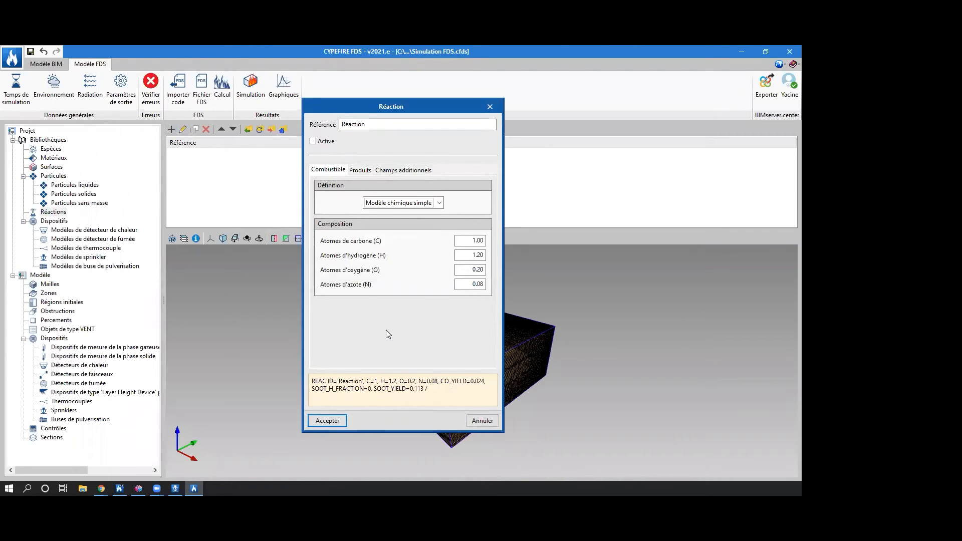
Review the reaction's heat-of-combustion and product options, keep EPUMO2 with both optional combustion settings disabled, and accept the reaction.
{"action": "left_click", "coordinate": [360, 170]}
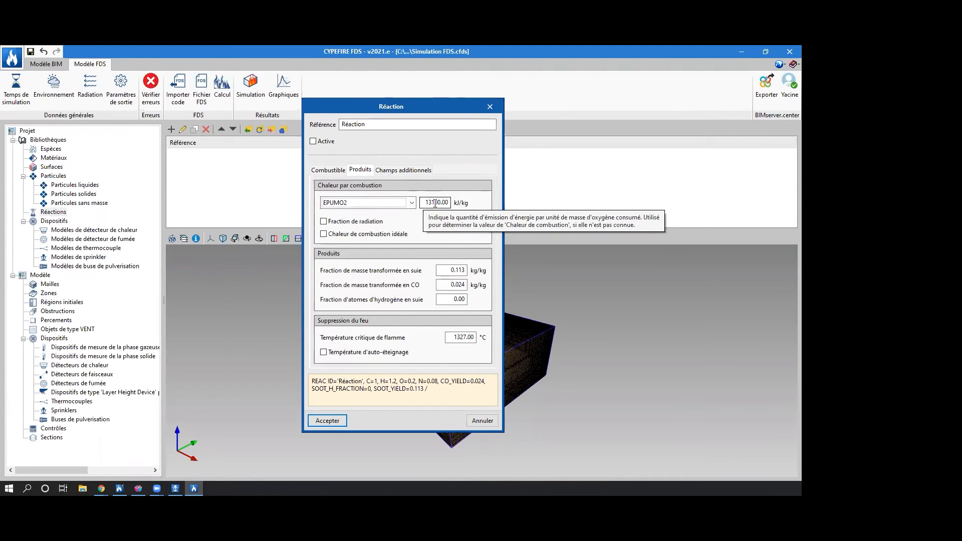
{"action": "left_click", "coordinate": [382, 204]}
{"action": "left_click", "coordinate": [380, 215]}
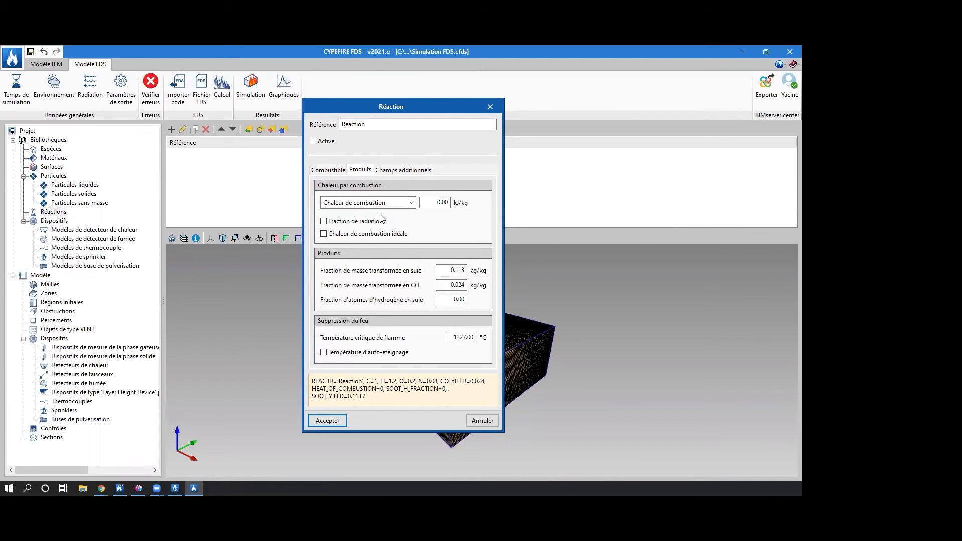
{"action": "left_click", "coordinate": [382, 205]}
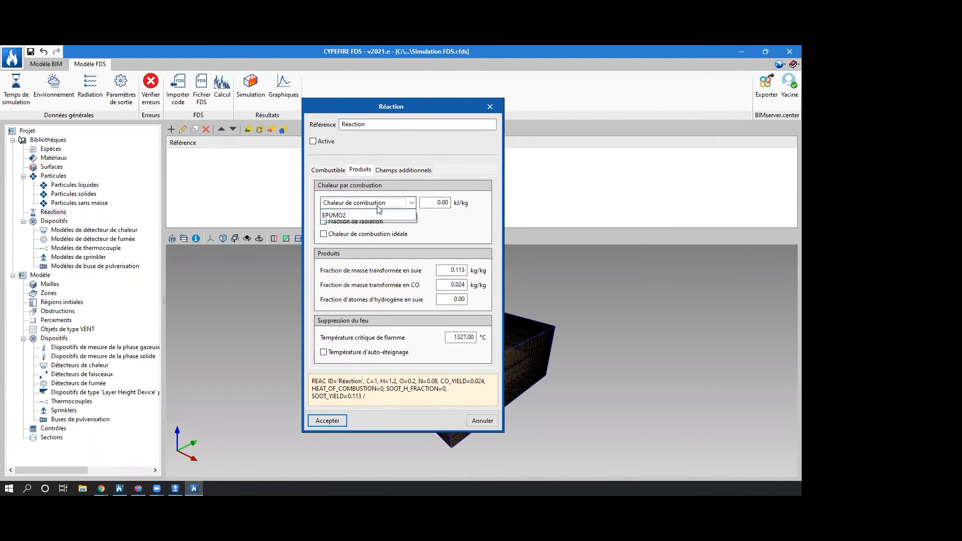
{"action": "left_click", "coordinate": [355, 224]}
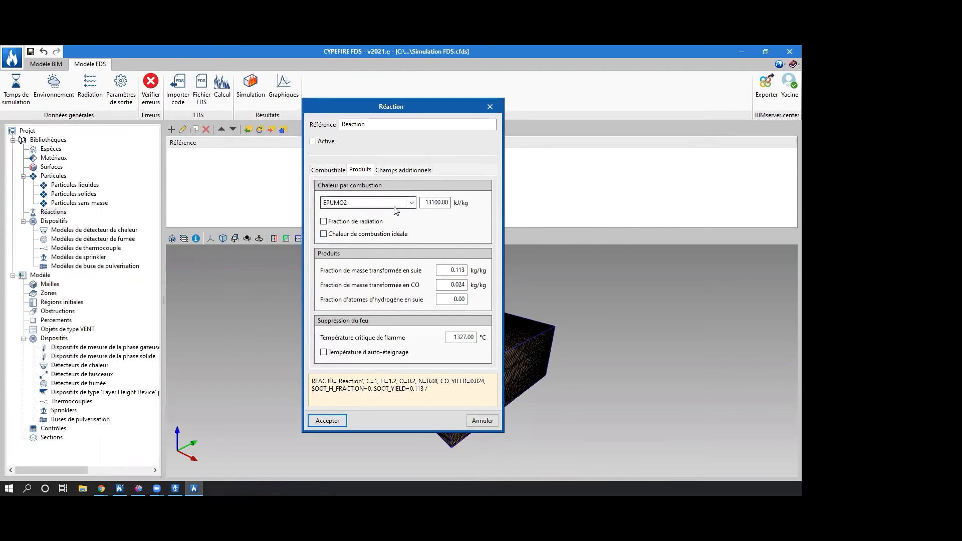
{"action": "left_click", "coordinate": [356, 222]}
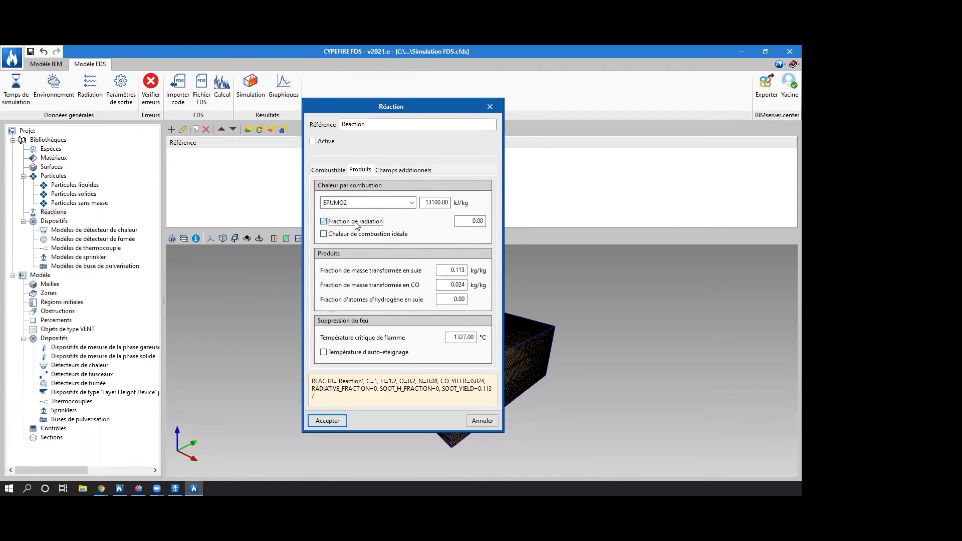
{"action": "left_click", "coordinate": [357, 223]}
{"action": "left_click", "coordinate": [340, 237]}
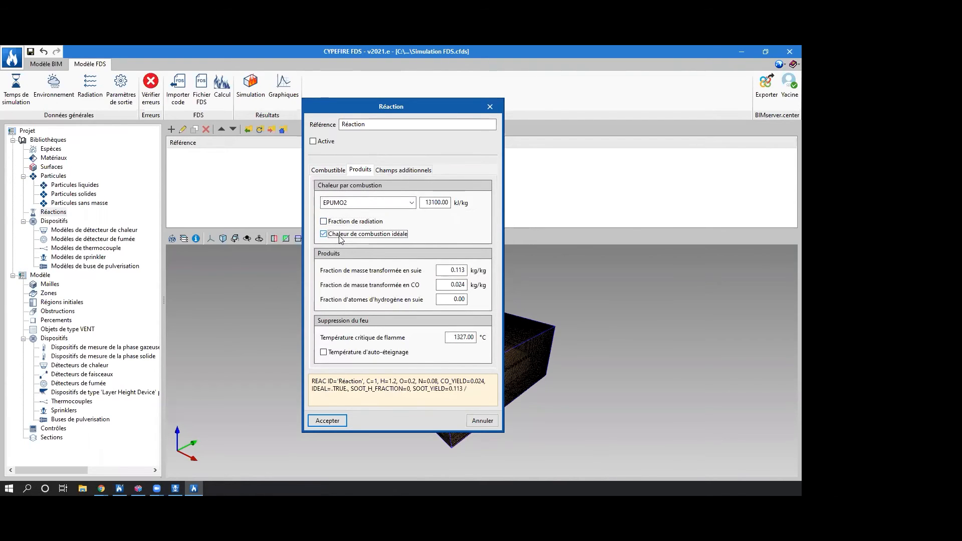
{"action": "left_click", "coordinate": [343, 237]}
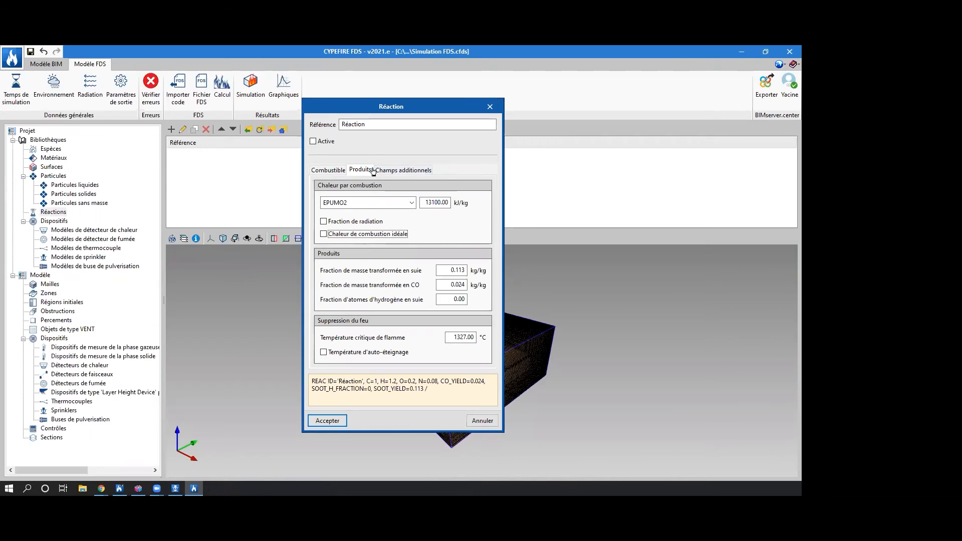
{"action": "left_click", "coordinate": [337, 423]}
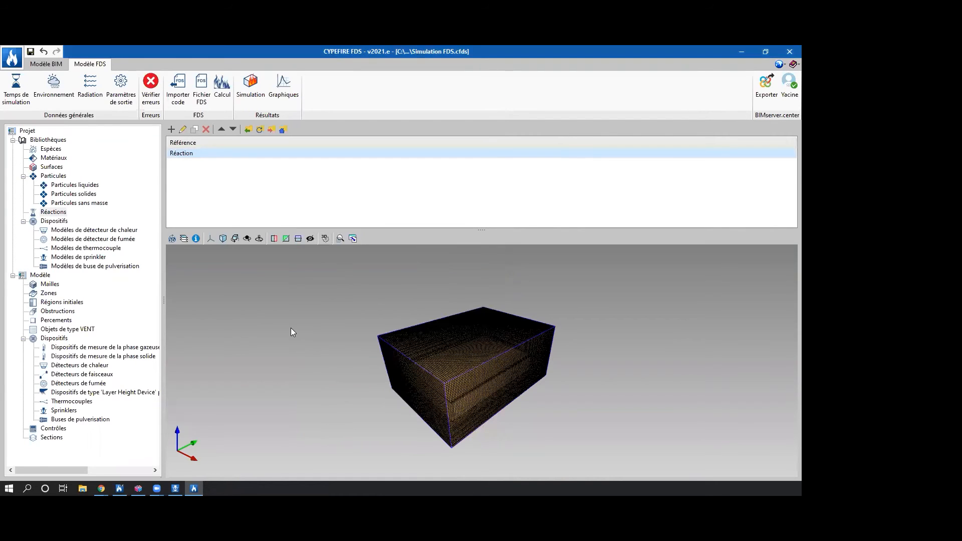
Browse the detector models in the library's devices.
{"action": "left_click", "coordinate": [40, 221]}
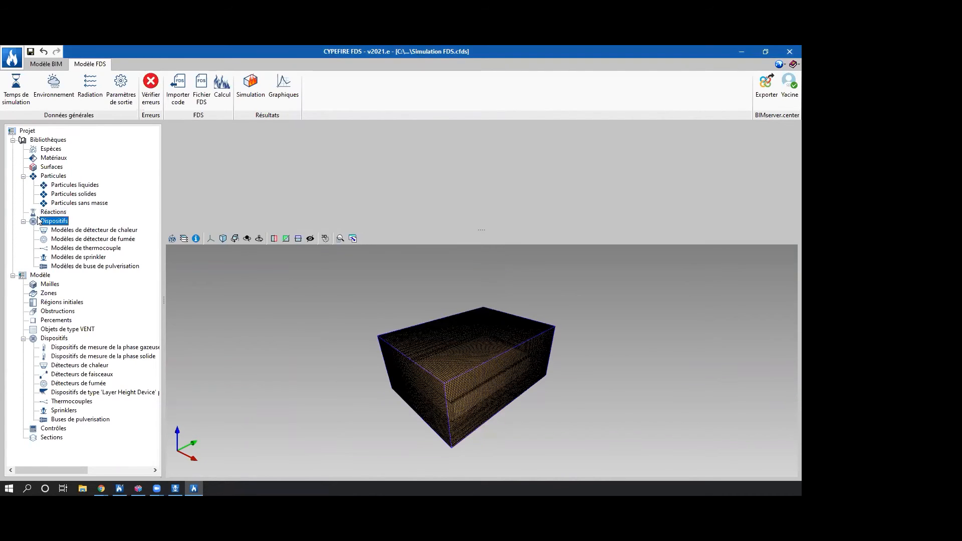
{"action": "left_click", "coordinate": [59, 241]}
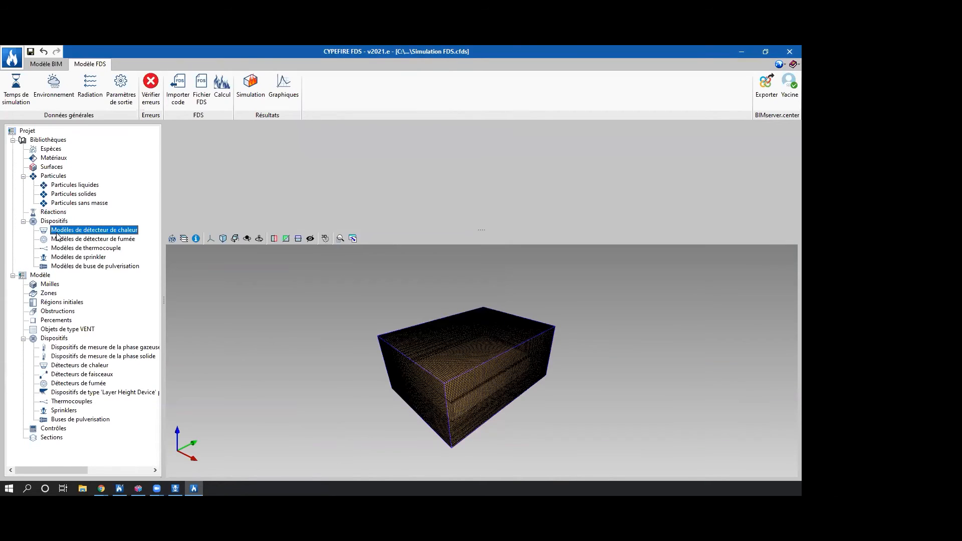
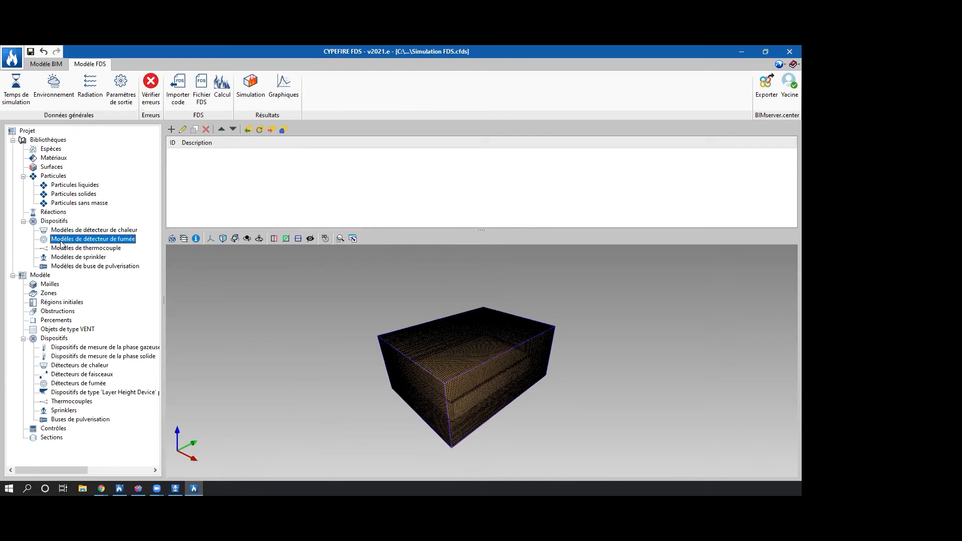
Look through the library's heat detector, smoke detector, thermocouple and sprinkler models.
{"action": "left_click", "coordinate": [62, 232]}
{"action": "left_click", "coordinate": [63, 239]}
{"action": "left_click", "coordinate": [65, 245]}
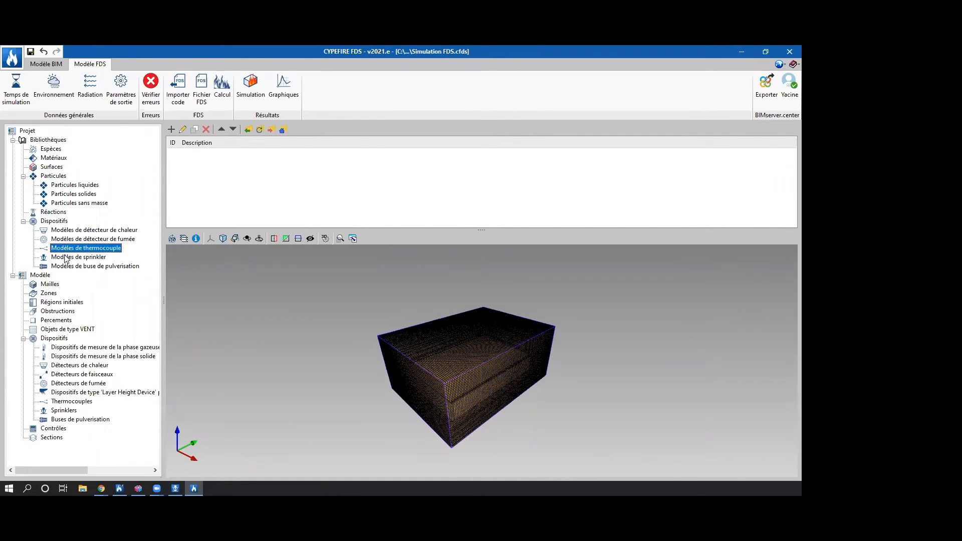
{"action": "left_click", "coordinate": [65, 258]}
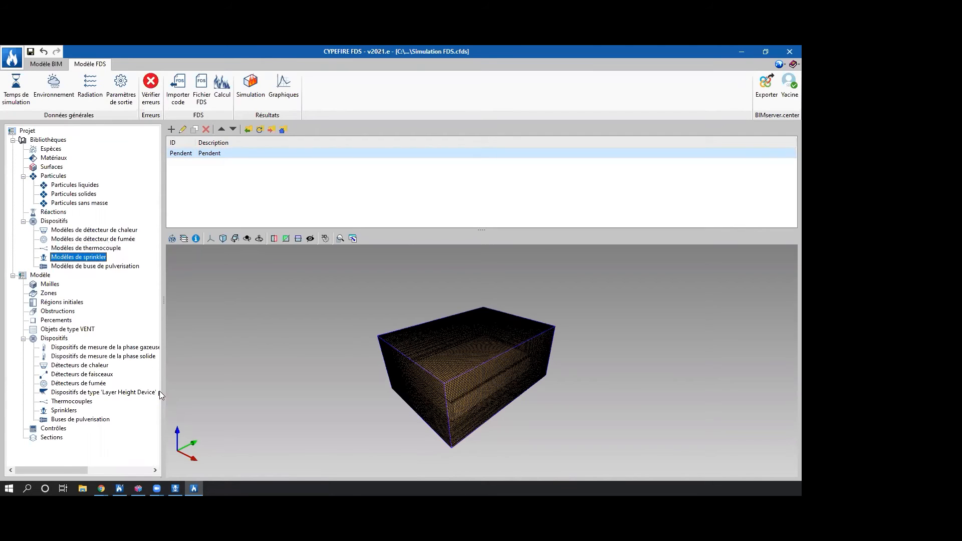
Review the Pendent sprinkler model's particle, activation, flow and diffusion settings, and accept the model.
{"action": "double_click", "coordinate": [223, 154]}
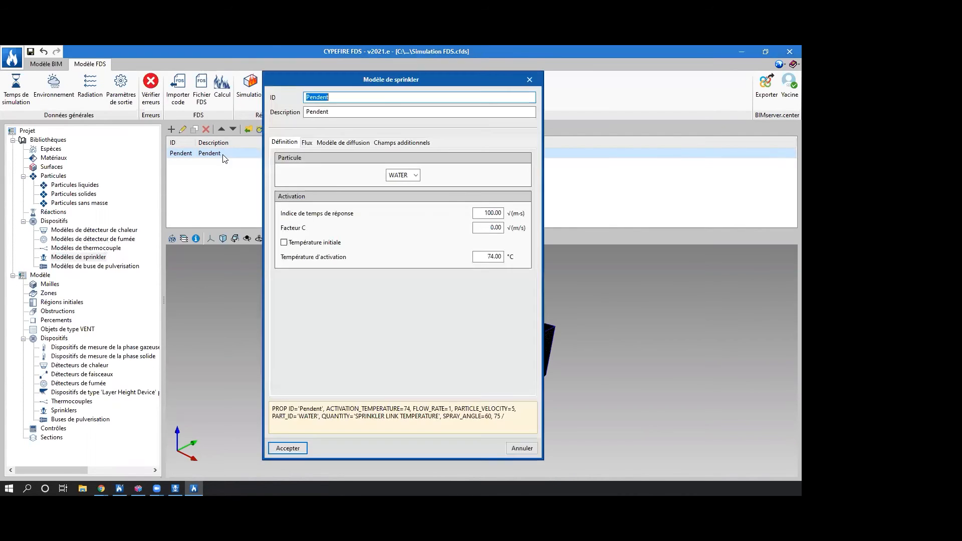
{"action": "left_click", "coordinate": [415, 175]}
{"action": "left_click", "coordinate": [415, 175]}
{"action": "left_click", "coordinate": [488, 257]}
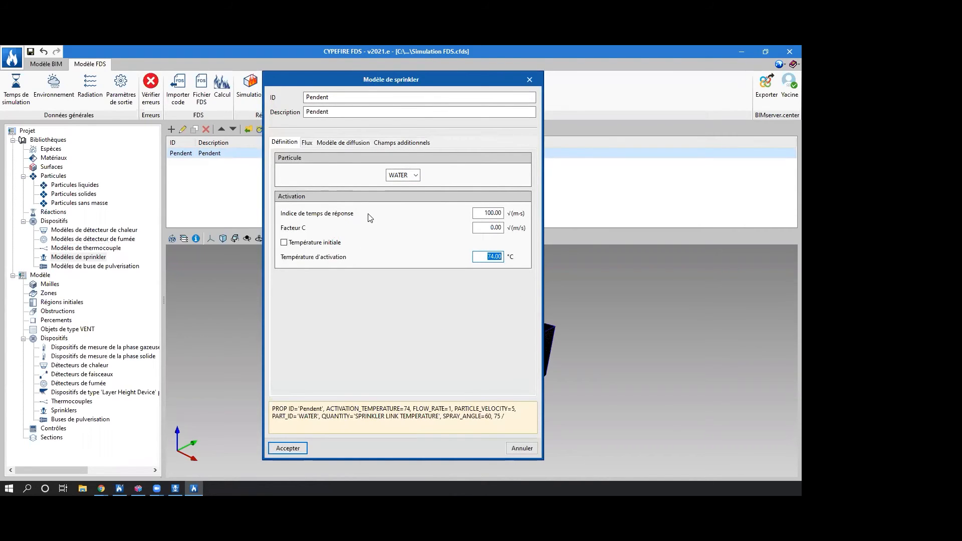
{"action": "left_click", "coordinate": [307, 143]}
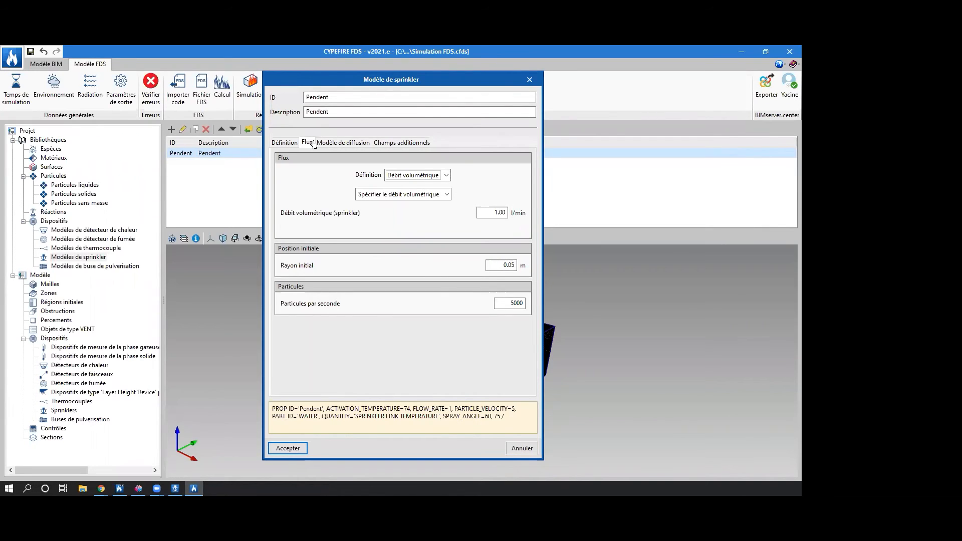
{"action": "left_click", "coordinate": [323, 142]}
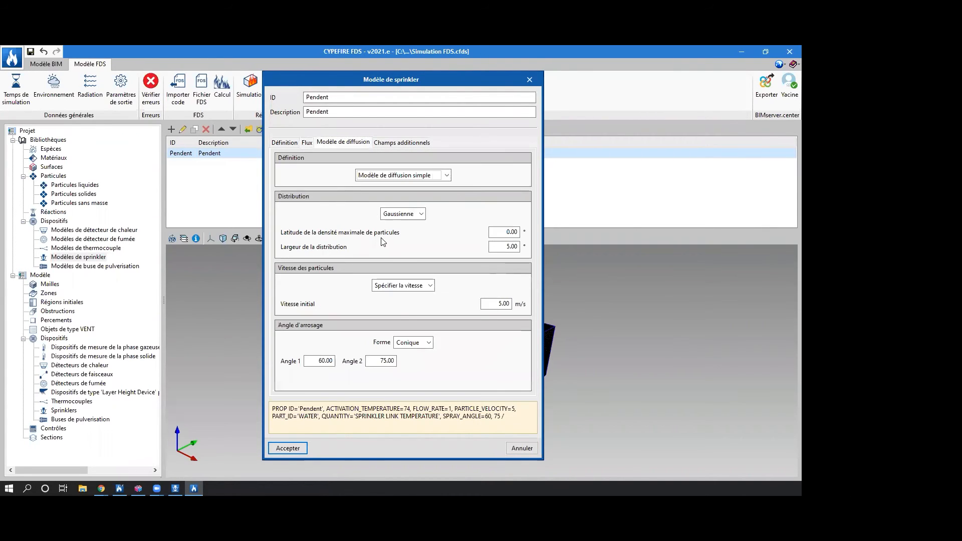
{"action": "left_click", "coordinate": [284, 448]}
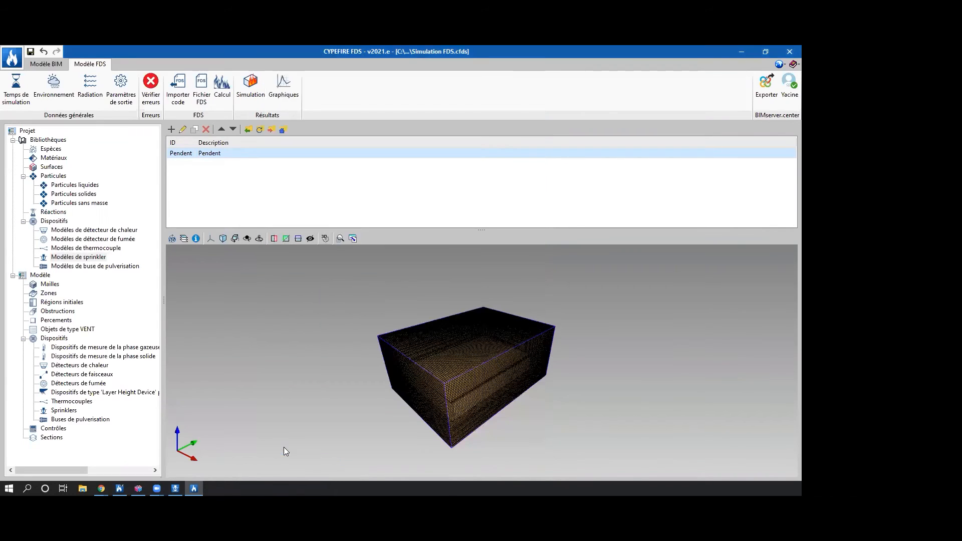
Examine the model's meshes and zones, and check the general environment settings without changing them.
{"action": "left_click", "coordinate": [50, 276]}
{"action": "left_click", "coordinate": [50, 285]}
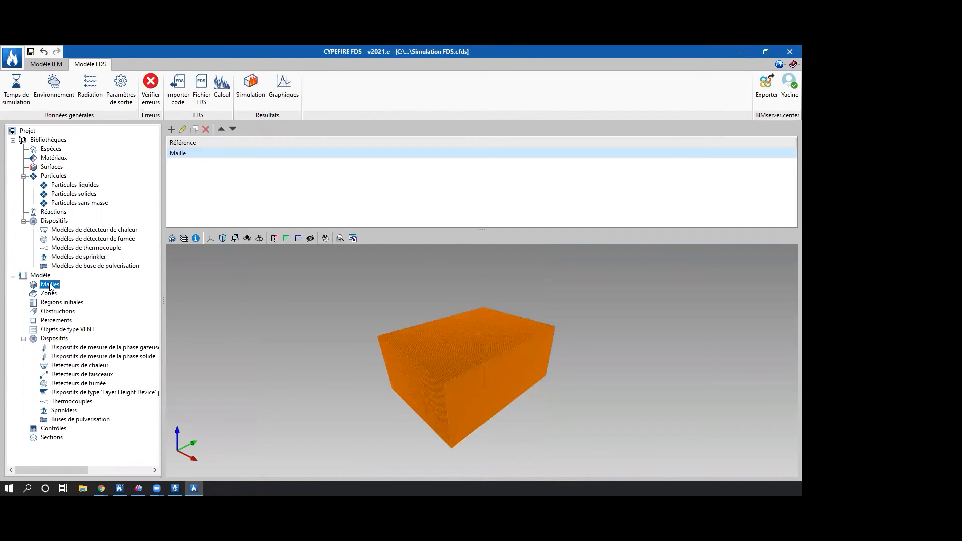
{"action": "left_click", "coordinate": [47, 294]}
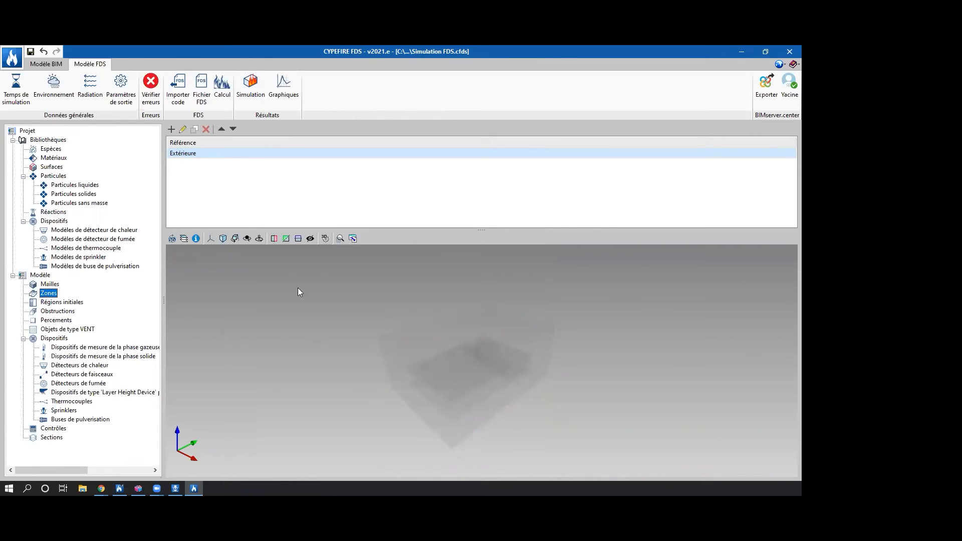
{"action": "left_click", "coordinate": [53, 88]}
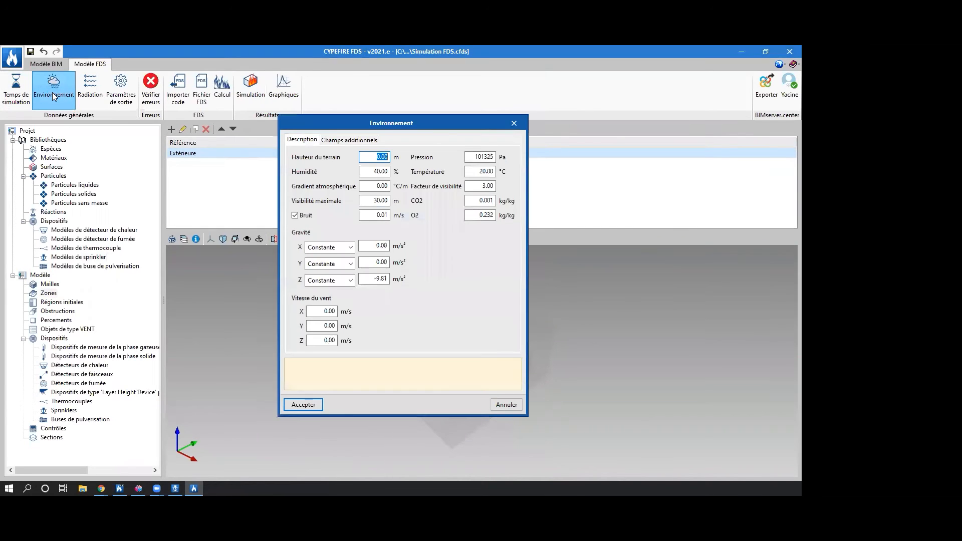
{"action": "left_click", "coordinate": [522, 122]}
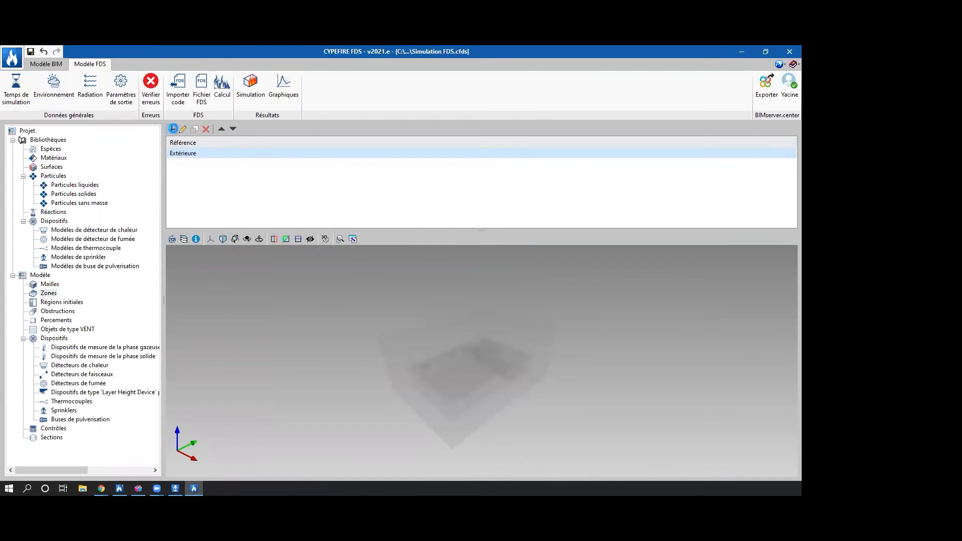
Inspect the limits and leakage-zone options for a new zone without creating it.
{"action": "left_click", "coordinate": [171, 129]}
{"action": "left_click", "coordinate": [303, 189]}
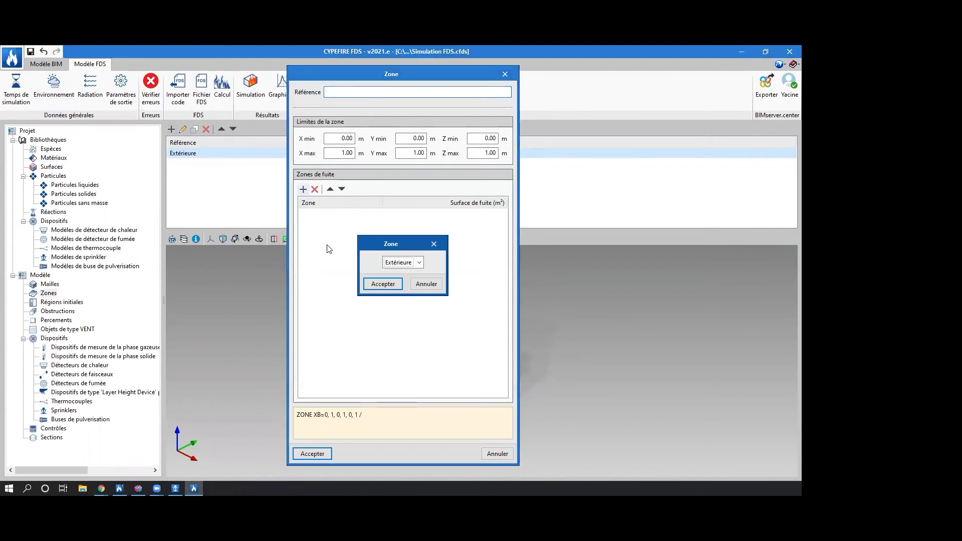
{"action": "left_click", "coordinate": [433, 244]}
{"action": "left_click", "coordinate": [505, 73]}
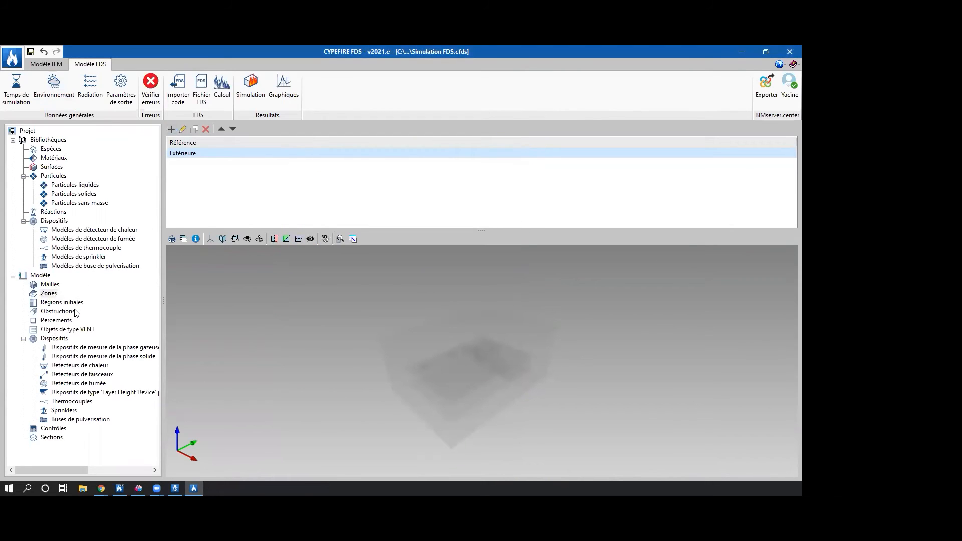
Inspect the limits, properties and species options for a new initial region without creating it.
{"action": "left_click", "coordinate": [60, 302]}
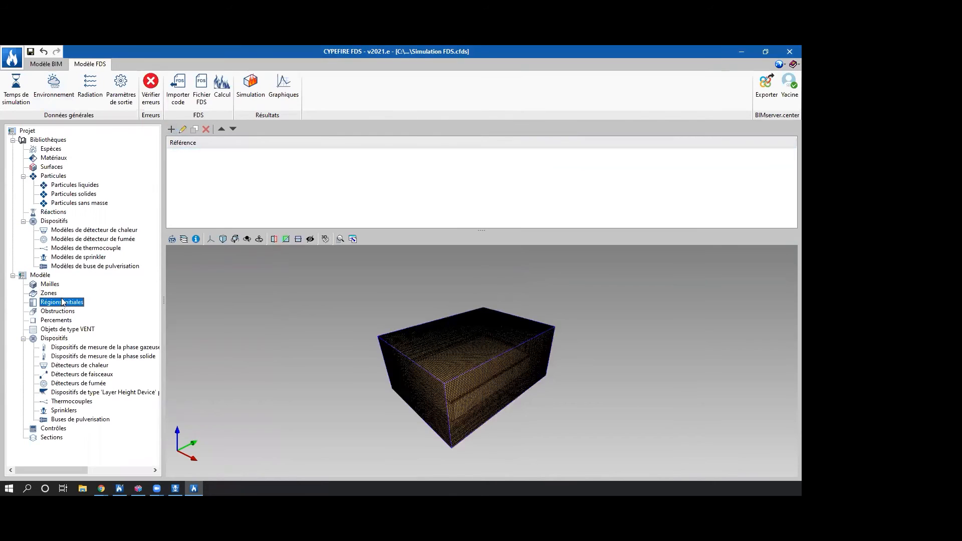
{"action": "left_click", "coordinate": [171, 129]}
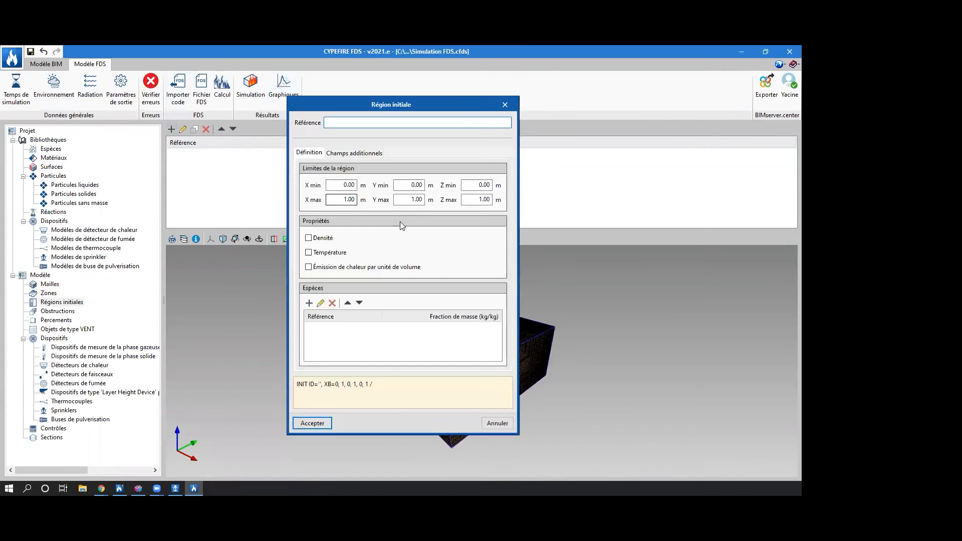
{"action": "left_click", "coordinate": [309, 152]}
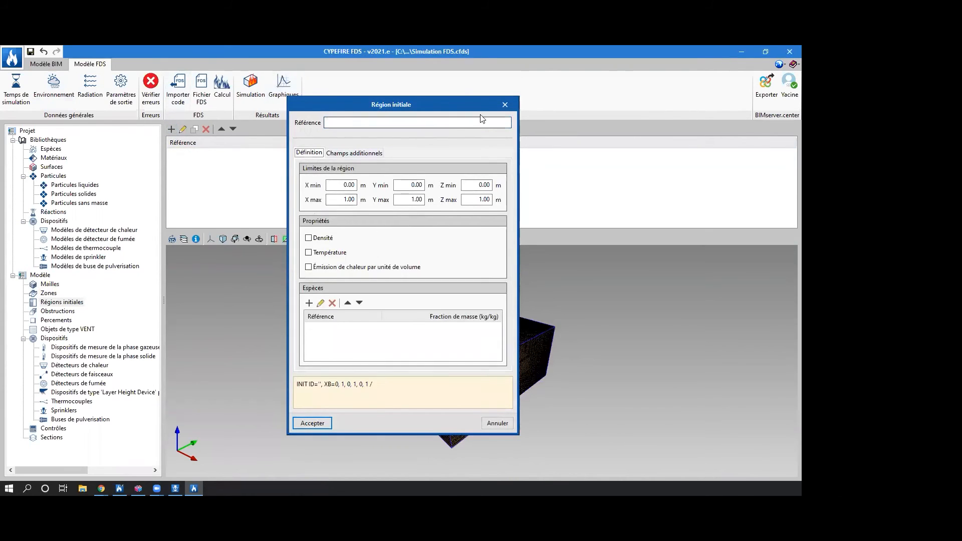
{"action": "key", "text": "Escape"}
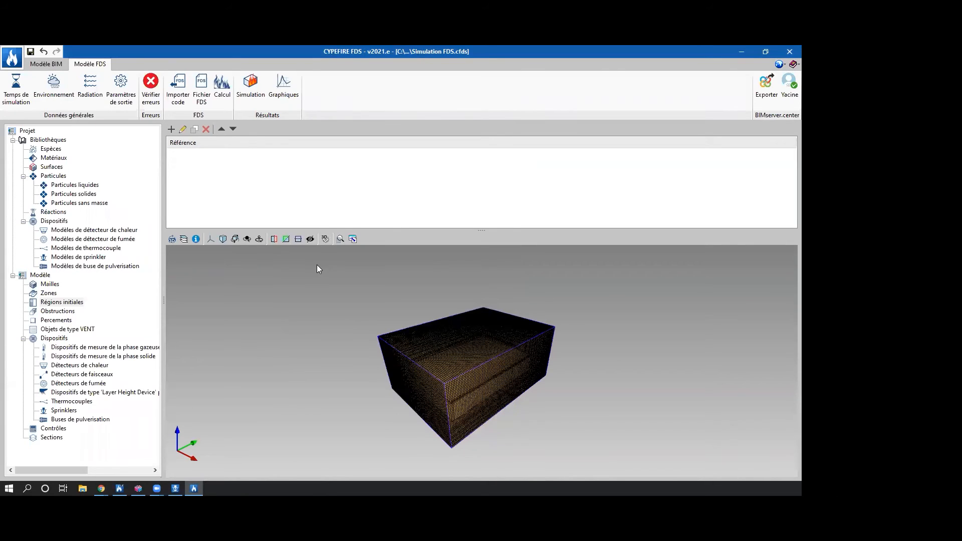
Browse the model's obstructions and select individual wall entries, including WL3 and WL2, to locate them in the 3D view.
{"action": "left_click", "coordinate": [55, 313]}
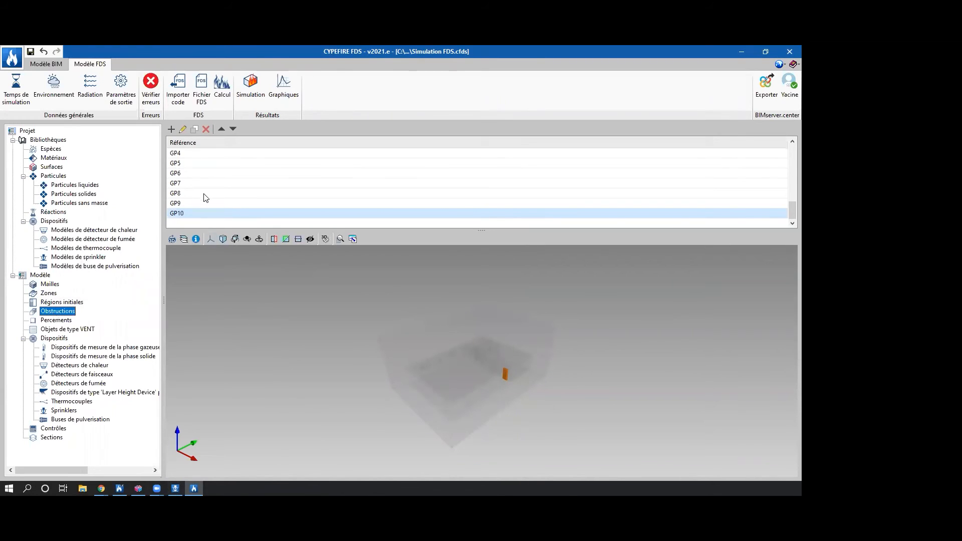
{"action": "scroll", "coordinate": [208, 195], "scroll_direction": "up", "scroll_amount": 5}
{"action": "scroll", "coordinate": [205, 173], "scroll_direction": "up", "scroll_amount": 1}
{"action": "left_click", "coordinate": [205, 174]}
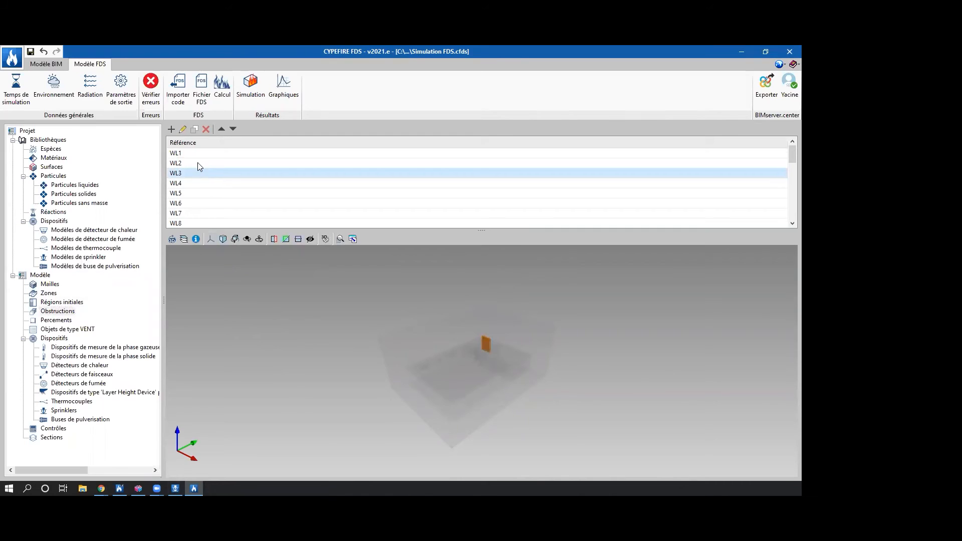
{"action": "left_click", "coordinate": [197, 162]}
{"action": "scroll", "coordinate": [216, 195], "scroll_direction": "down", "scroll_amount": 1}
{"action": "scroll", "coordinate": [233, 224], "scroll_direction": "down", "scroll_amount": 7}
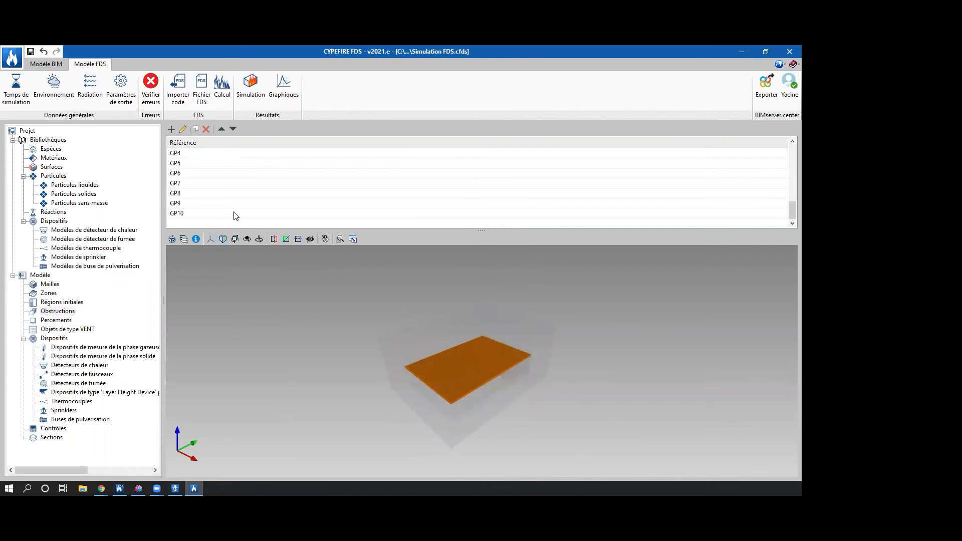
Start a new obstruction with the reference "Table" and limits X 6 to 7.5 m, Y 14 to 15 m and Z 0 to 1 m.
{"action": "left_click", "coordinate": [171, 130]}
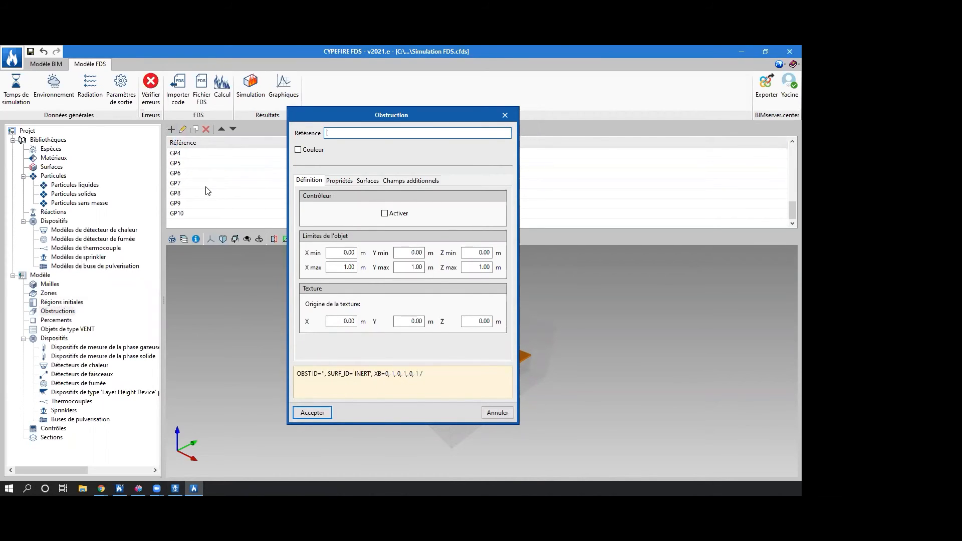
{"action": "type", "text": "Table"}
{"action": "left_click_drag", "start_coordinate": [334, 254], "coordinate": [416, 268]}
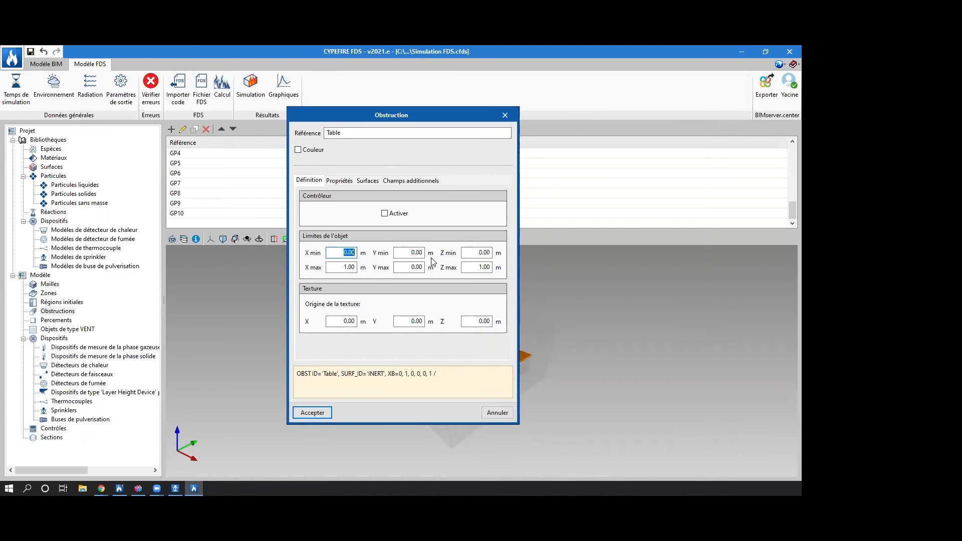
{"action": "type", "text": "6"}
{"action": "key", "text": "Tab"}
{"action": "type", "text": "7.5"}
{"action": "key", "text": "Tab"}
{"action": "type", "text": "14"}
{"action": "key", "text": "Tab"}
{"action": "type", "text": "15"}
{"action": "key", "text": "Tab"}
{"action": "key", "text": "Tab"}
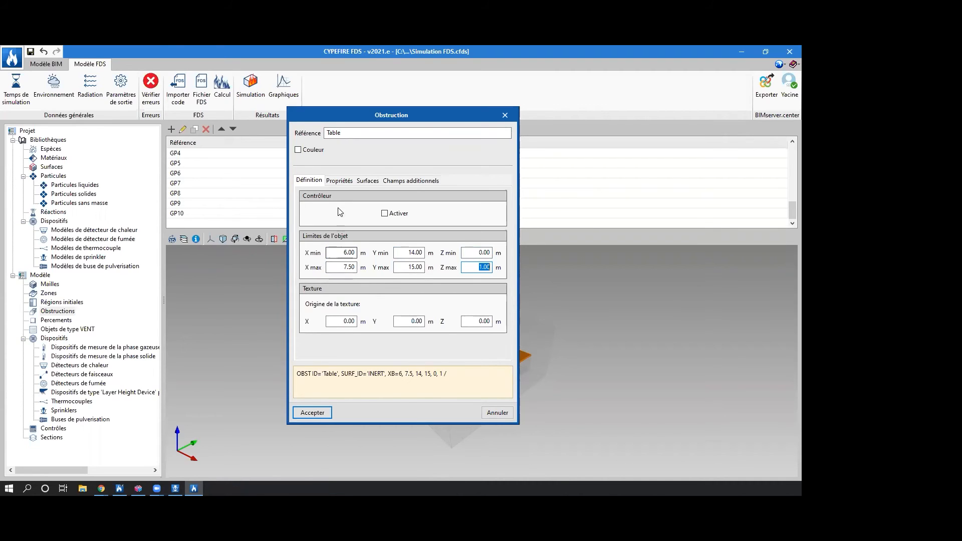
Give the Table obstruction a different surface on each face, check the surfaces available for Z max, keep INERT, and accept the obstruction.
{"action": "left_click", "coordinate": [339, 181]}
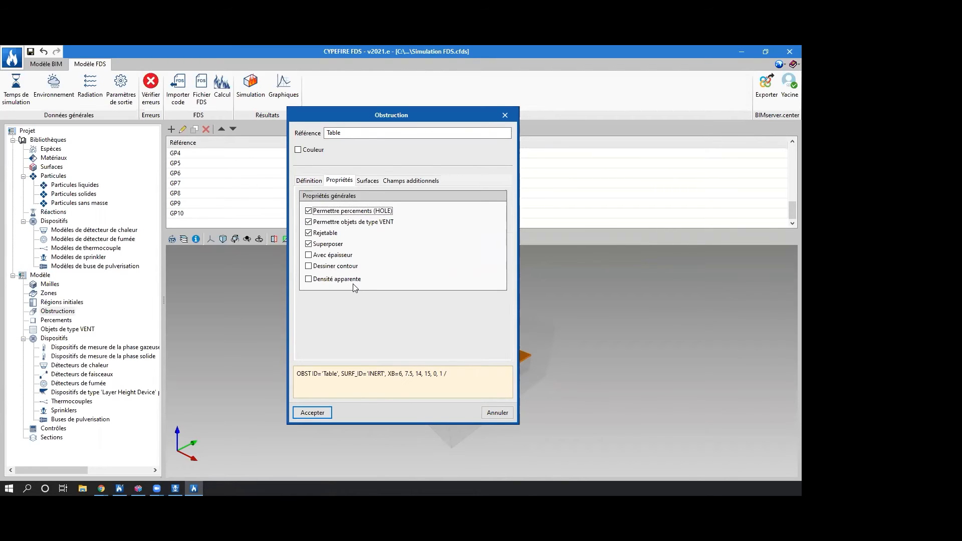
{"action": "left_click", "coordinate": [368, 181]}
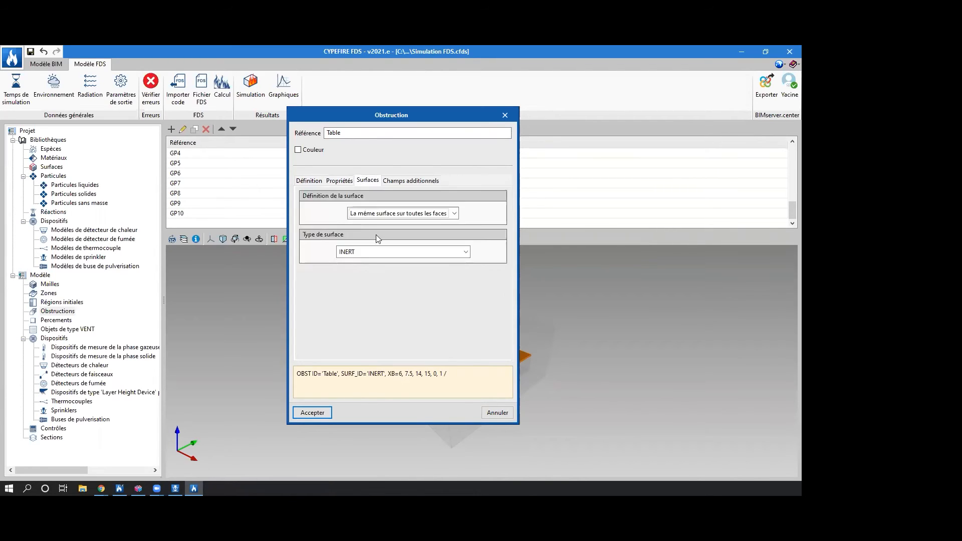
{"action": "left_click", "coordinate": [418, 214]}
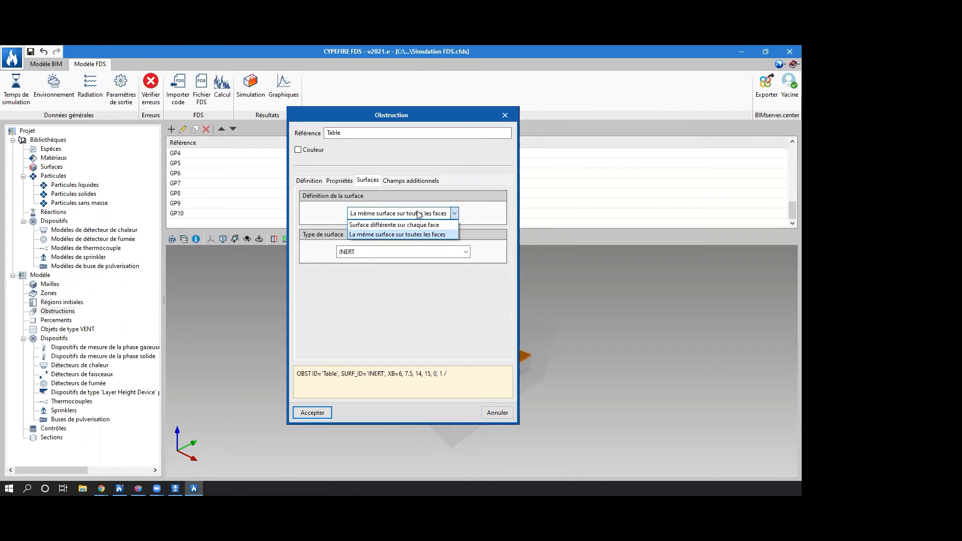
{"action": "left_click", "coordinate": [438, 224]}
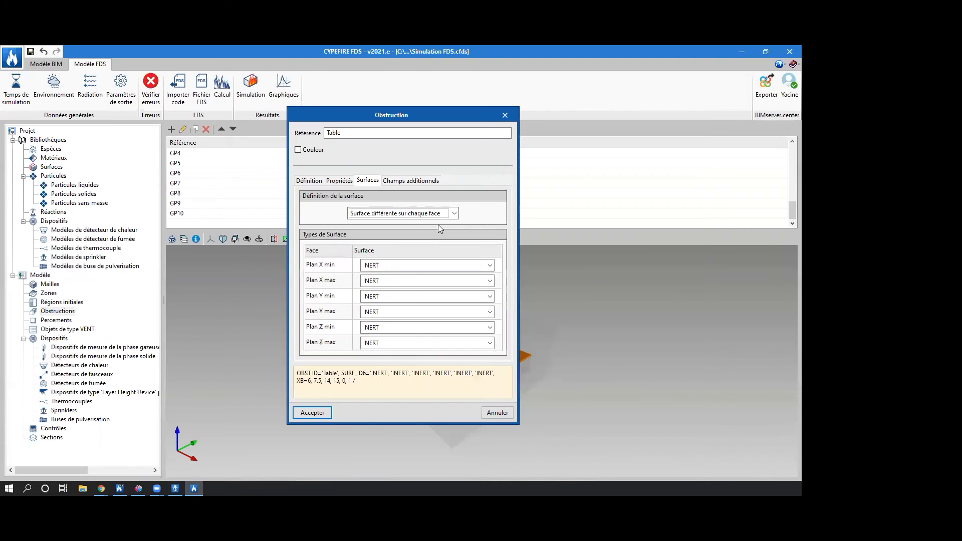
{"action": "left_click", "coordinate": [401, 344]}
{"action": "scroll", "coordinate": [411, 408], "scroll_direction": "down", "scroll_amount": 8}
{"action": "scroll", "coordinate": [410, 407], "scroll_direction": "up", "scroll_amount": 8}
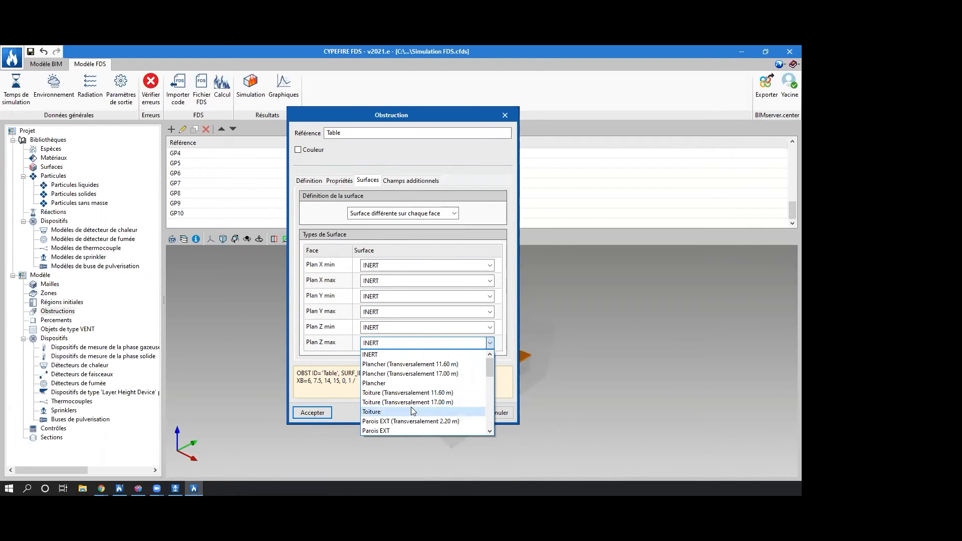
{"action": "mouse_move", "coordinate": [489, 365]}
{"action": "left_mouse_down"}
{"action": "mouse_move", "coordinate": [490, 430]}
{"action": "mouse_move", "coordinate": [485, 360]}
{"action": "left_mouse_up"}
{"action": "left_click", "coordinate": [318, 415]}
{"action": "left_click", "coordinate": [312, 413]}
Add a surface with the ID "Bois" to the library, keeping its default properties.
{"action": "left_click", "coordinate": [51, 166]}
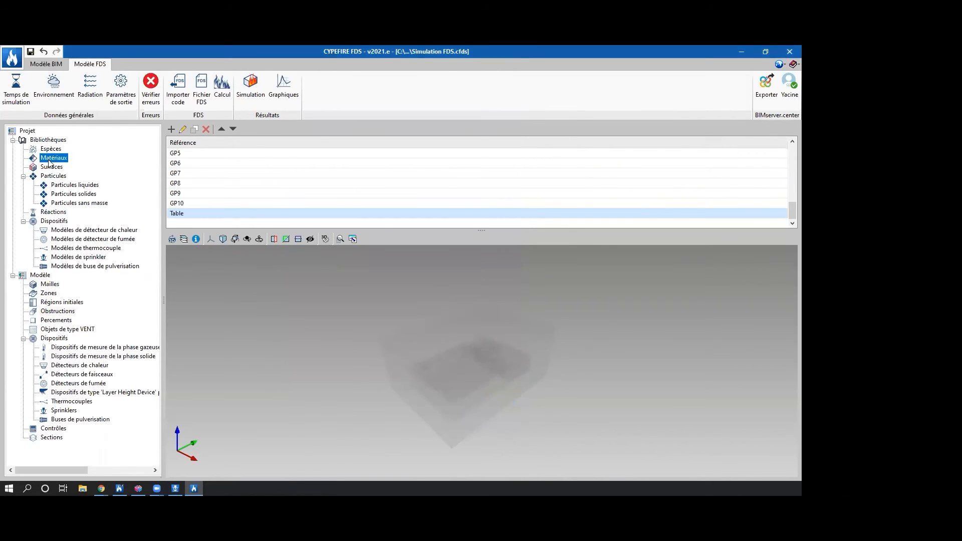
{"action": "left_click", "coordinate": [172, 130]}
{"action": "type", "text": "Bil"}
{"action": "key", "text": "BackSpace"}
{"action": "key", "text": "BackSpace"}
{"action": "type", "text": "Bois"}
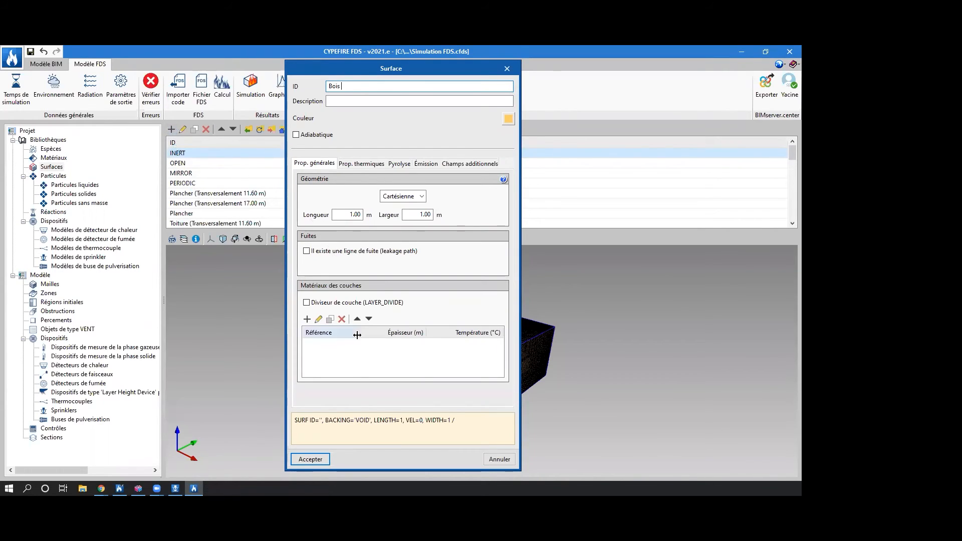
{"action": "left_click", "coordinate": [307, 459]}
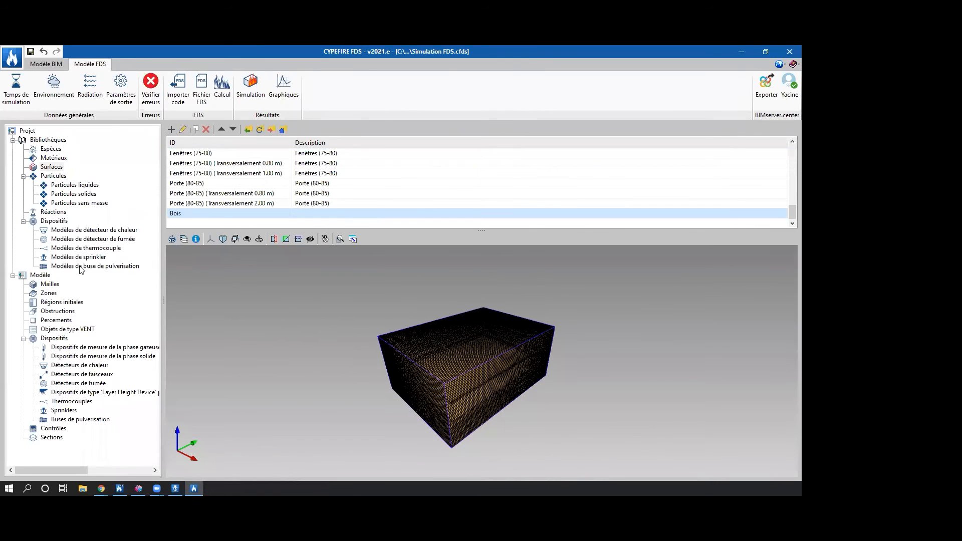
Assign the Bois surface to the Z max face of the Table obstruction and accept the change.
{"action": "left_click", "coordinate": [50, 312]}
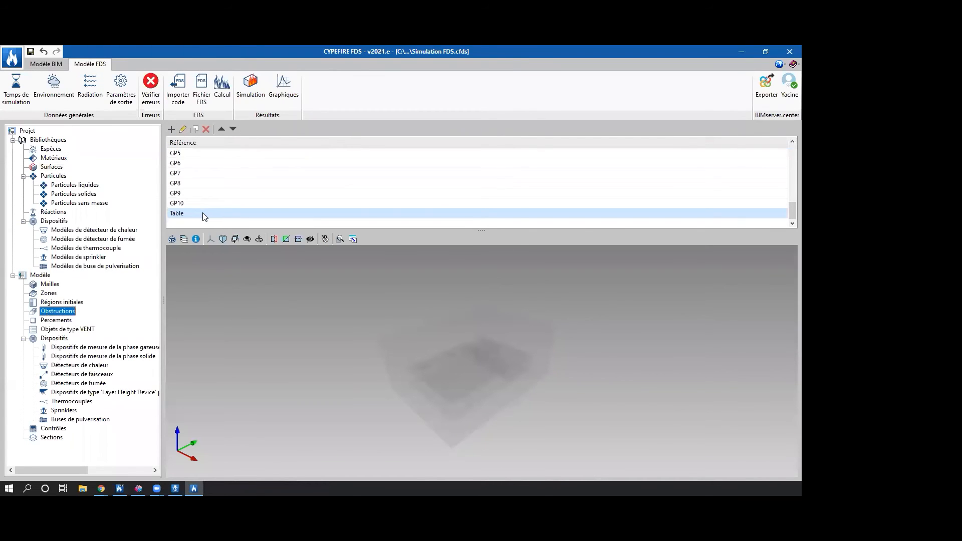
{"action": "double_click", "coordinate": [202, 213]}
{"action": "left_click", "coordinate": [369, 181]}
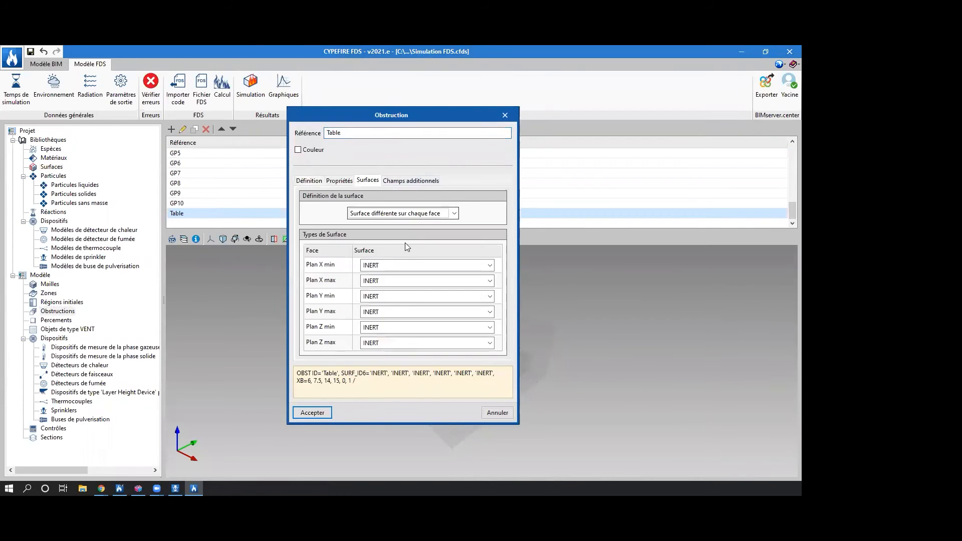
{"action": "left_click", "coordinate": [429, 343]}
{"action": "scroll", "coordinate": [406, 411], "scroll_direction": "down", "scroll_amount": 5}
{"action": "scroll", "coordinate": [405, 427], "scroll_direction": "down", "scroll_amount": 3}
{"action": "left_click", "coordinate": [399, 428]}
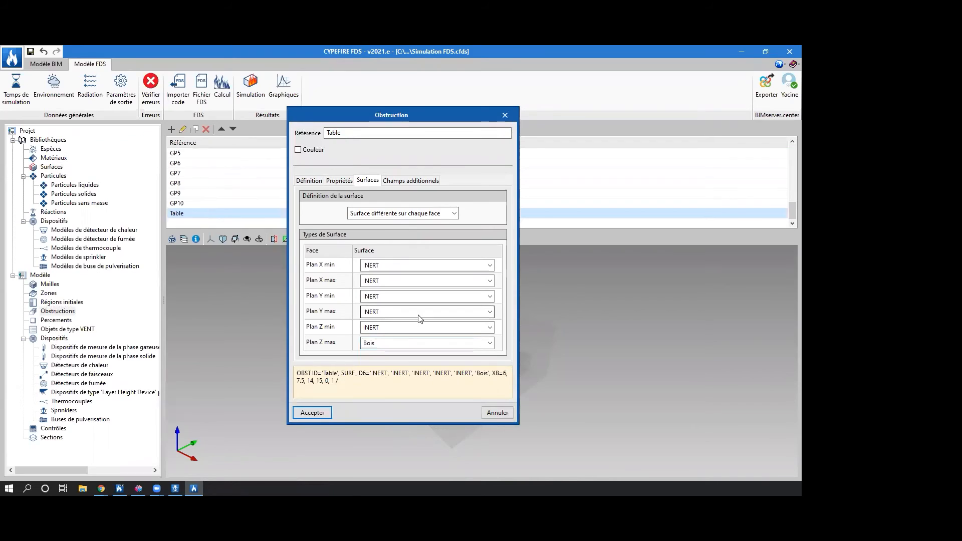
{"action": "left_click", "coordinate": [302, 414]}
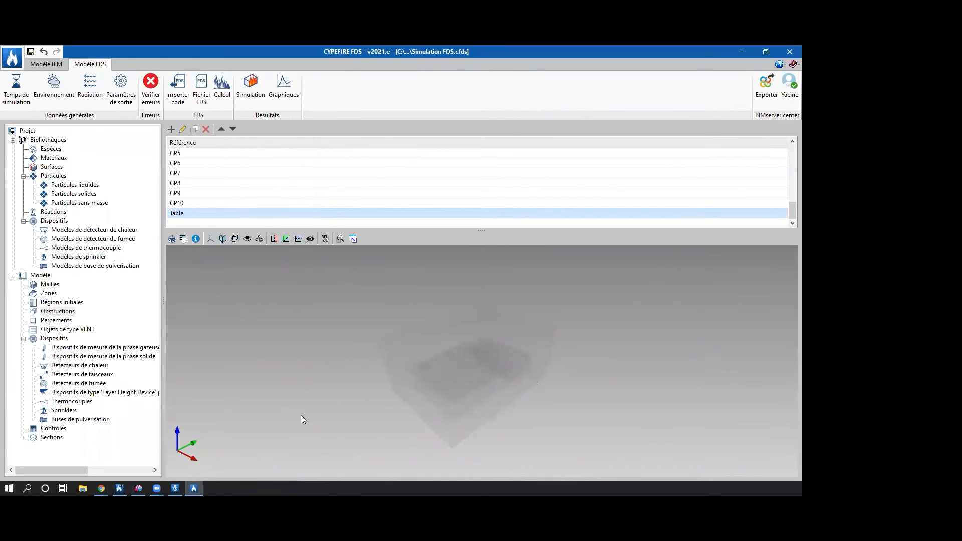
Move the Table obstruction by setting its Y limits to 15 and 16 m, and check its position in the 3D view.
{"action": "left_click", "coordinate": [171, 241]}
{"action": "scroll", "coordinate": [542, 394], "scroll_direction": "up", "scroll_amount": 5}
{"action": "middle_click_drag", "start_coordinate": [540, 385], "coordinate": [469, 396]}
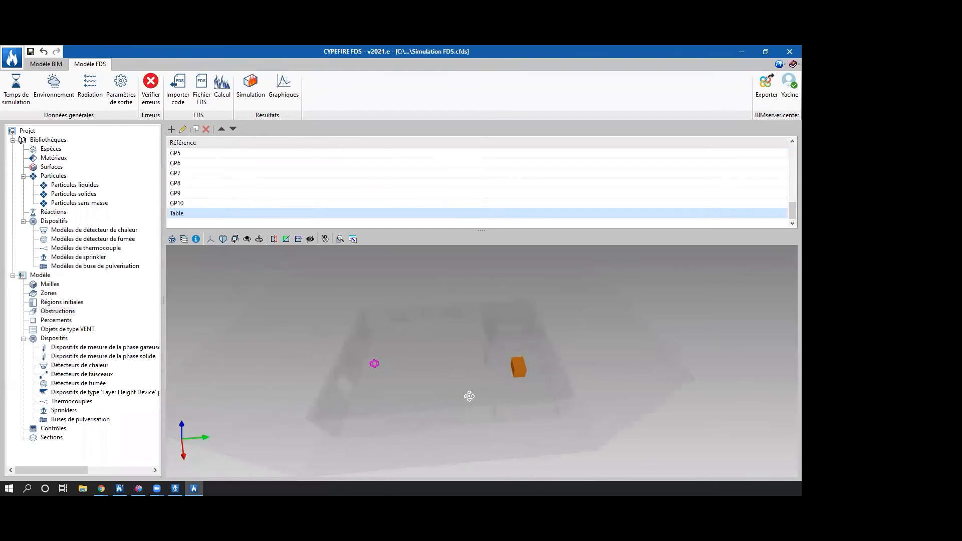
{"action": "middle_click_drag", "start_coordinate": [212, 284], "coordinate": [536, 339]}
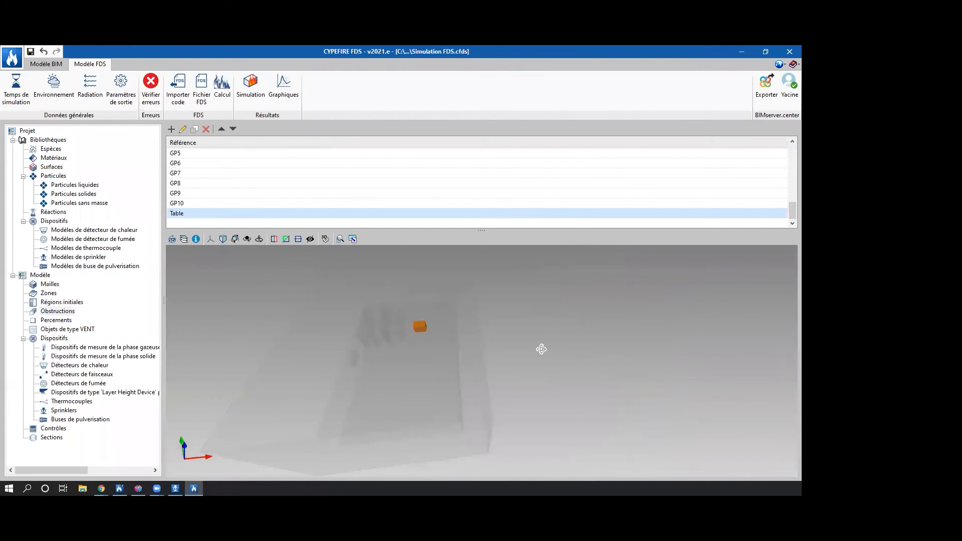
{"action": "double_click", "coordinate": [185, 213]}
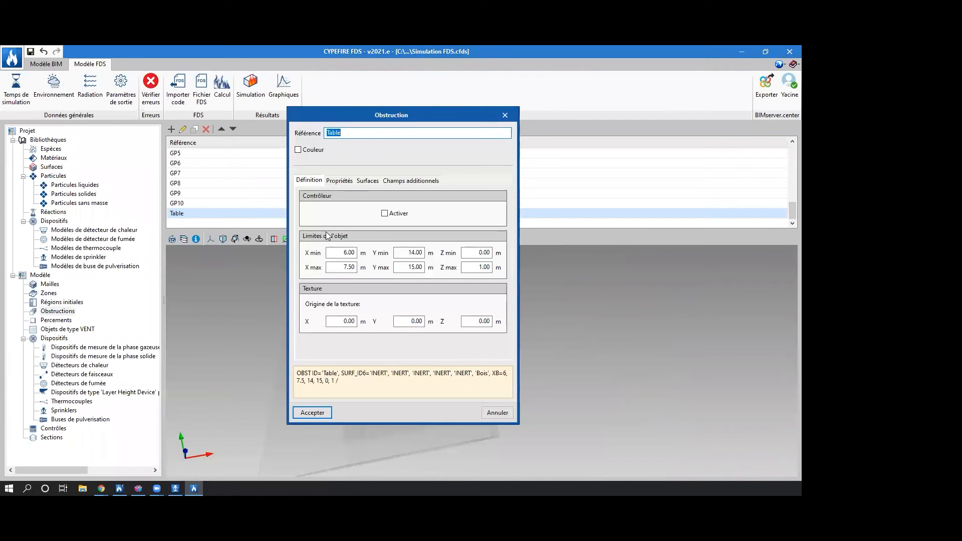
{"action": "left_click_drag", "start_coordinate": [397, 116], "coordinate": [137, 121]}
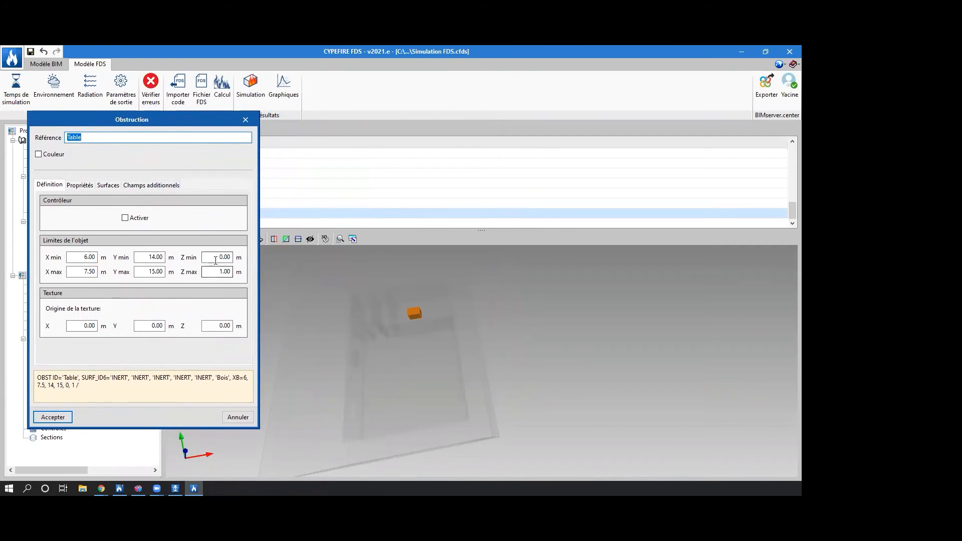
{"action": "left_click", "coordinate": [151, 258]}
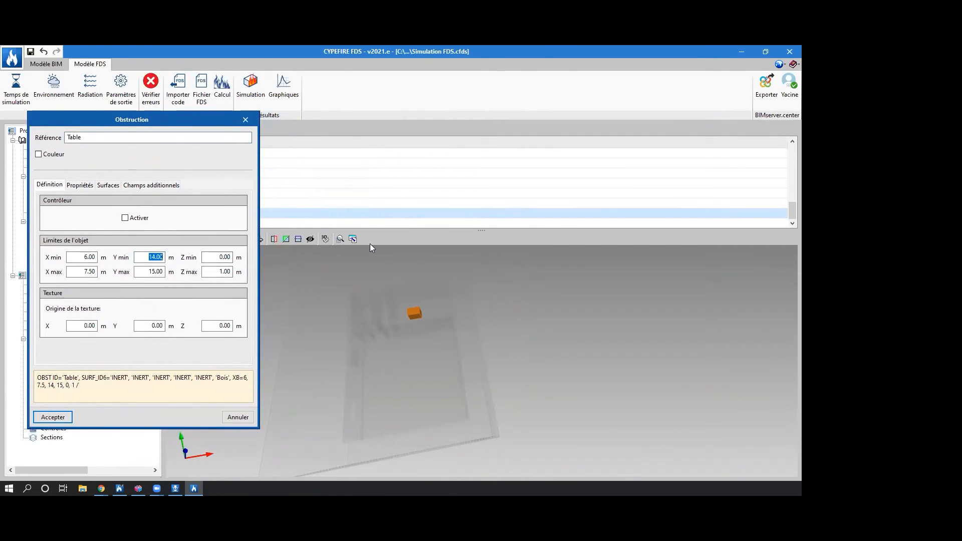
{"action": "type", "text": "15"}
{"action": "key", "text": "Tab"}
{"action": "type", "text": "16"}
{"action": "key", "text": "Tab"}
{"action": "left_click", "coordinate": [54, 416]}
{"action": "left_click", "coordinate": [171, 239]}
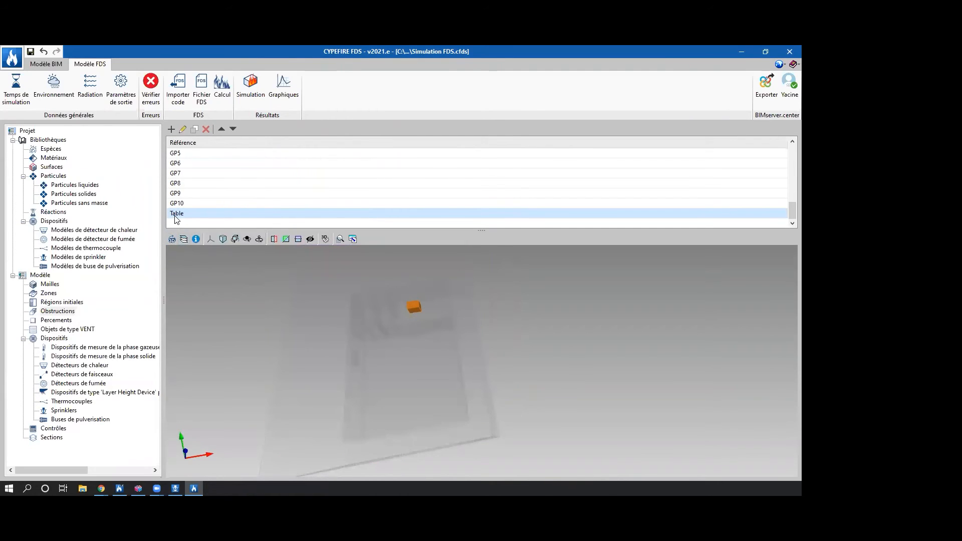
Set the Table obstruction's Y limits to 10 and 12 m and check the placement in the 3D view.
{"action": "double_click", "coordinate": [177, 215]}
{"action": "double_click", "coordinate": [417, 253]}
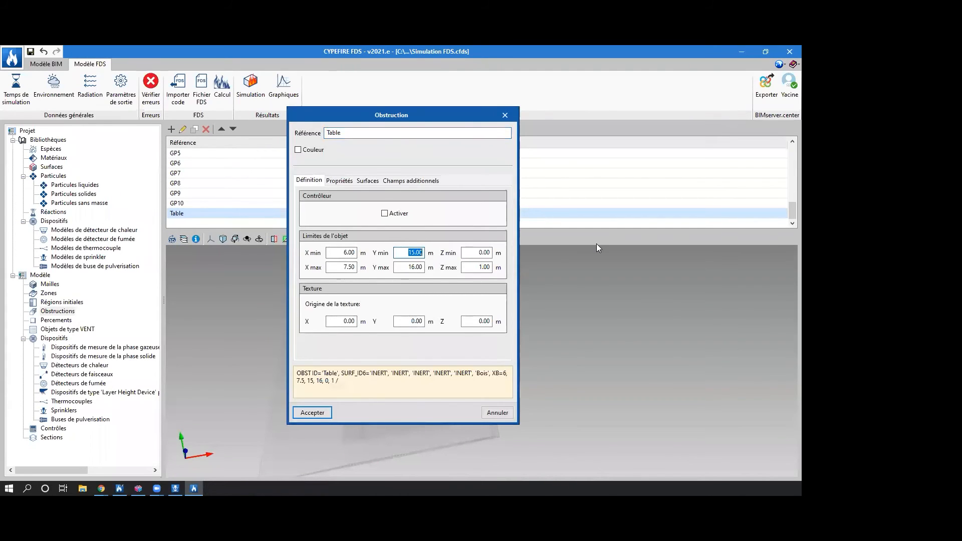
{"action": "type", "text": "10"}
{"action": "key", "text": "Tab"}
{"action": "type", "text": "12"}
{"action": "key", "text": "Tab"}
{"action": "left_click", "coordinate": [310, 413]}
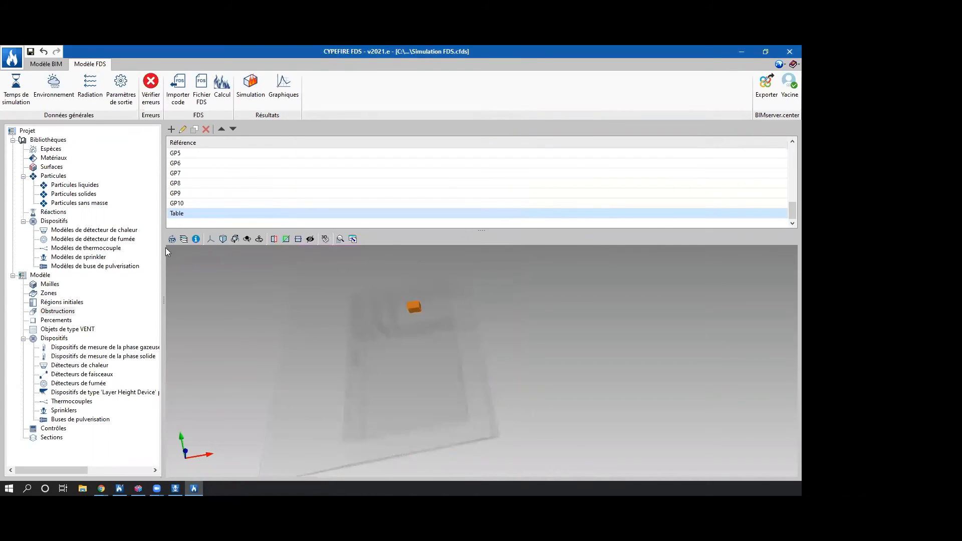
{"action": "middle_click_drag", "start_coordinate": [382, 382], "coordinate": [596, 370]}
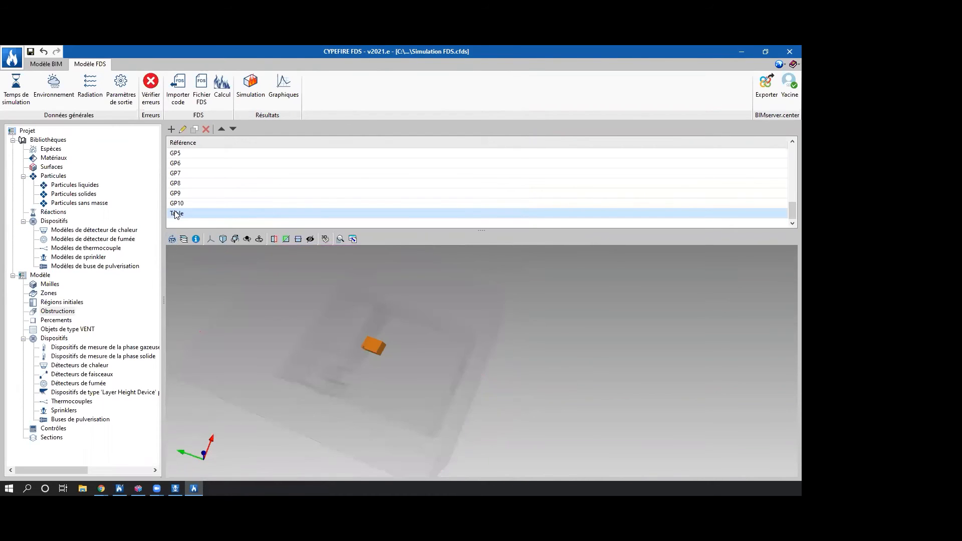
Set the Table obstruction's Y limits to 8 and 9 m, refresh the 3D view and check the table from the side.
{"action": "double_click", "coordinate": [176, 213]}
{"action": "left_click_drag", "start_coordinate": [405, 253], "coordinate": [539, 251]}
{"action": "type", "text": "8"}
{"action": "key", "text": "Tab"}
{"action": "type", "text": "9"}
{"action": "key", "text": "Tab"}
{"action": "left_click", "coordinate": [308, 415]}
{"action": "left_click", "coordinate": [171, 239]}
{"action": "middle_click_drag", "start_coordinate": [265, 296], "coordinate": [536, 344]}
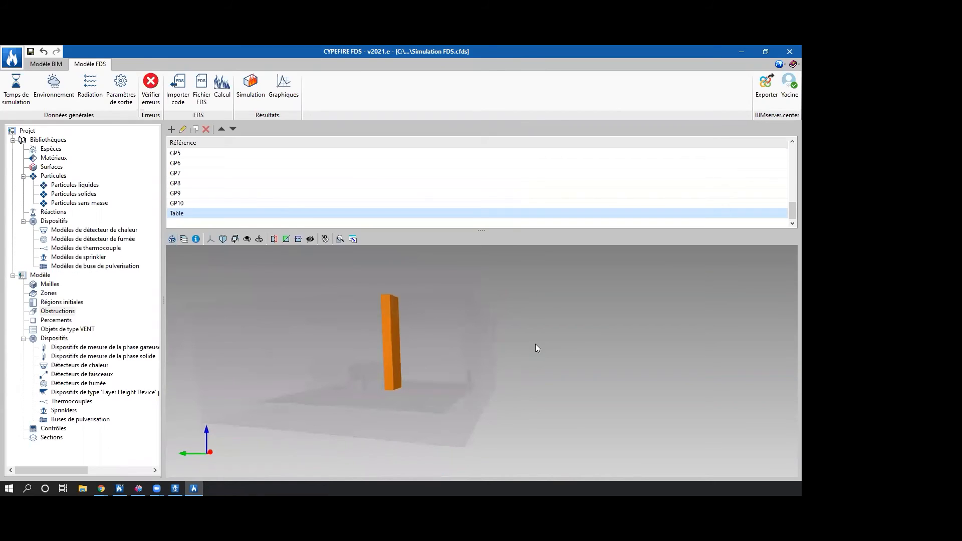
Set the Table obstruction's Z max to 1 m, accept it and check the table's placement in the 3D view.
{"action": "double_click", "coordinate": [196, 214]}
{"action": "double_click", "coordinate": [478, 268]}
{"action": "type", "text": "1"}
{"action": "key", "text": "Tab"}
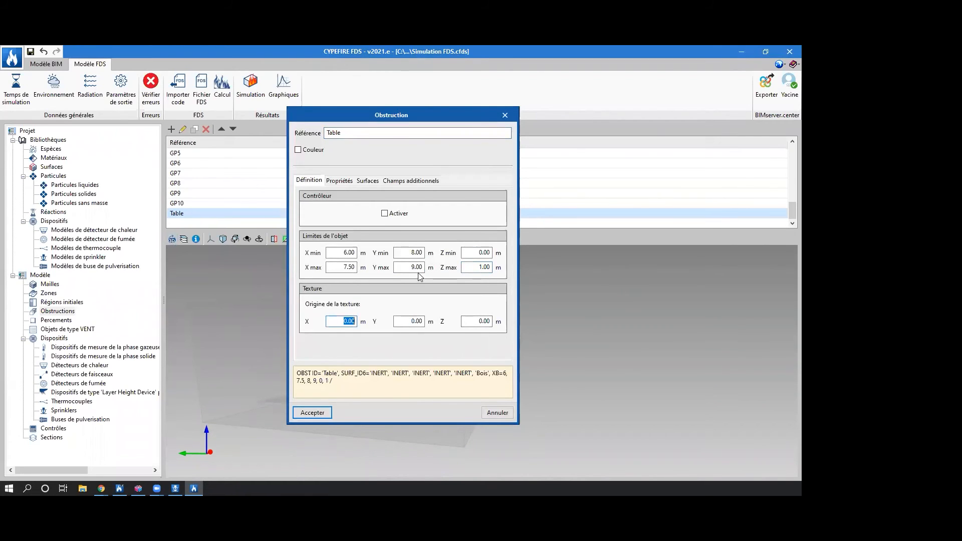
{"action": "left_click", "coordinate": [322, 415]}
{"action": "mouse_move", "coordinate": [491, 383]}
{"action": "middle_mouse_down"}
{"action": "mouse_move", "coordinate": [554, 414]}
{"action": "mouse_move", "coordinate": [591, 413]}
{"action": "middle_mouse_up"}
{"action": "middle_click_drag", "start_coordinate": [499, 424], "coordinate": [410, 405]}
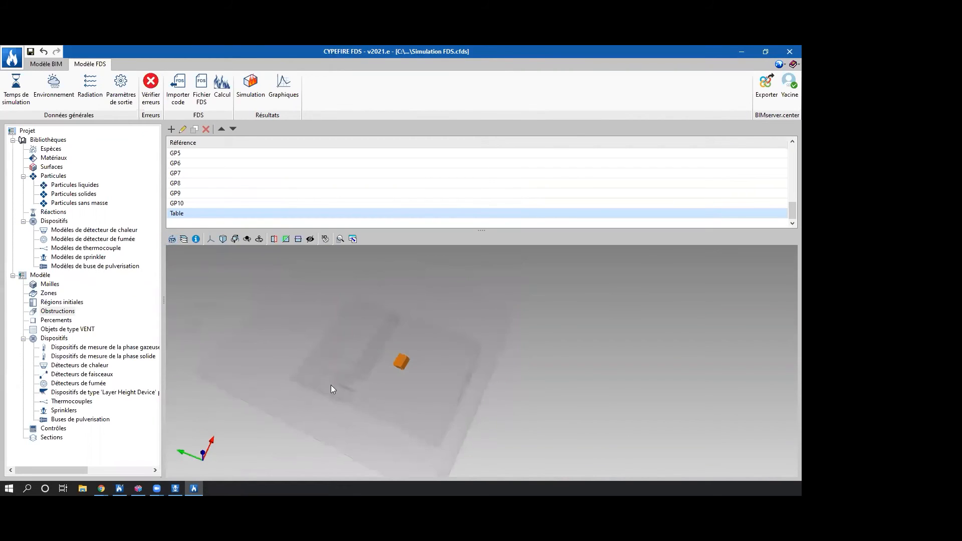
{"action": "middle_click_drag", "start_coordinate": [474, 374], "coordinate": [494, 357]}
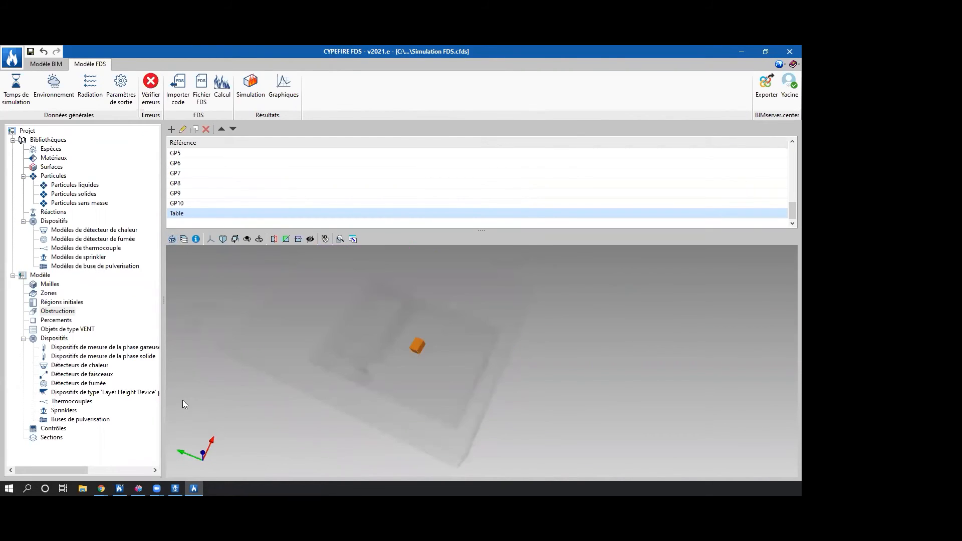
Review the model's openings (Percements) and inspect the definition of opening GP9 without changing it.
{"action": "left_click", "coordinate": [64, 320]}
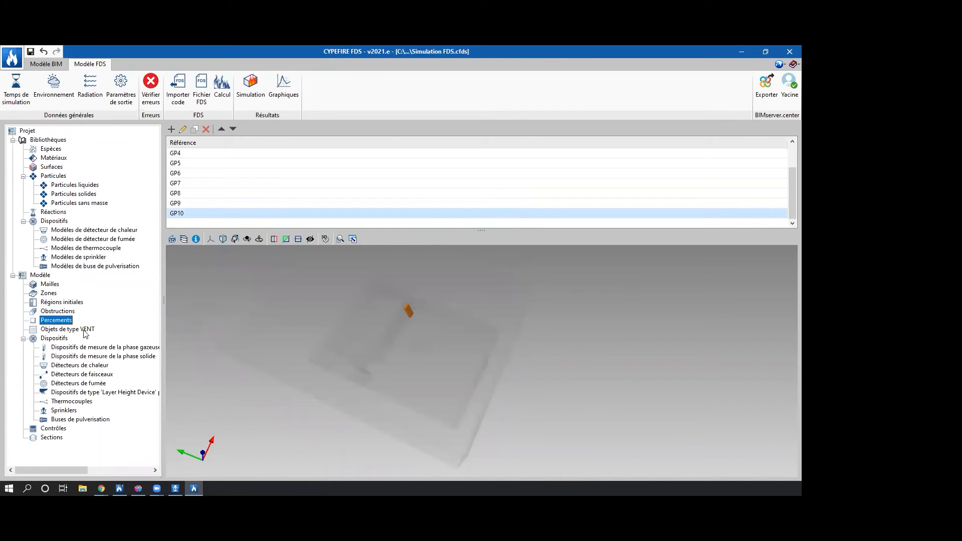
{"action": "middle_click_drag", "start_coordinate": [311, 339], "coordinate": [473, 313]}
{"action": "left_click", "coordinate": [207, 203]}
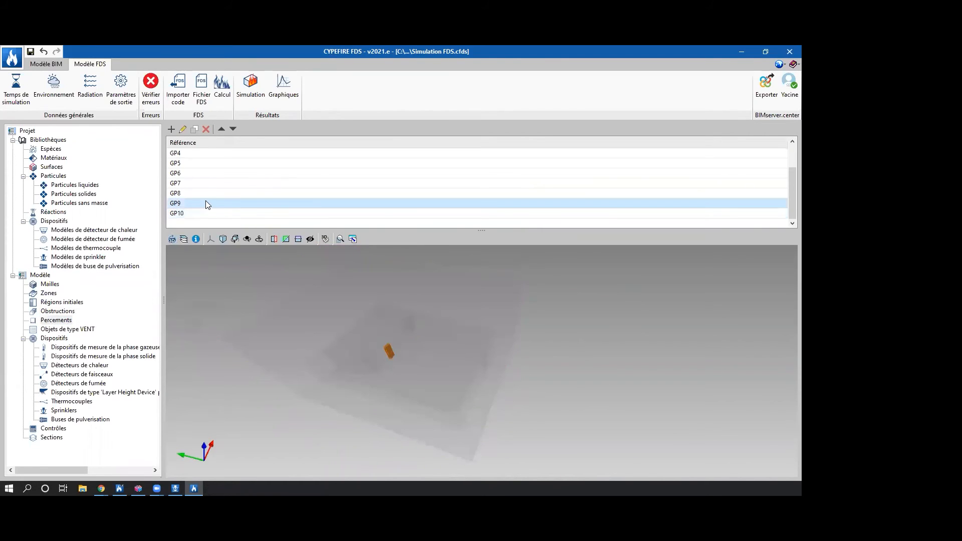
{"action": "double_click", "coordinate": [205, 203]}
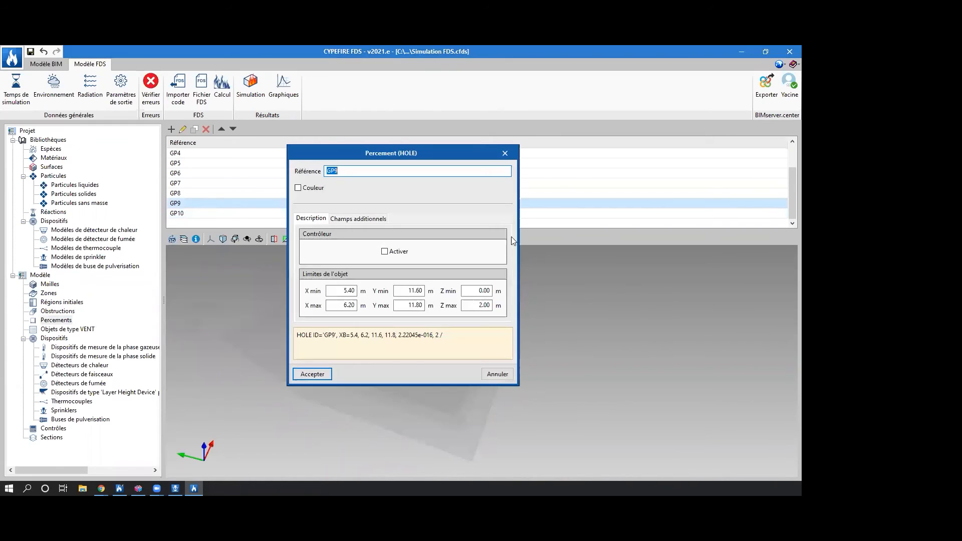
{"action": "left_click", "coordinate": [505, 152]}
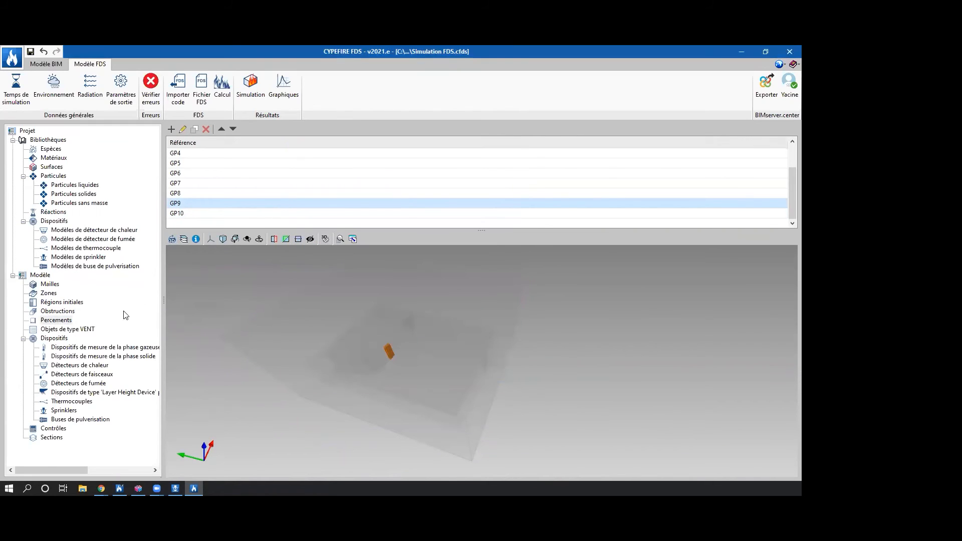
Review the VENT objects on the mesh's z-min, y-max, y-min and x-max faces in the 3D view.
{"action": "left_click", "coordinate": [61, 329]}
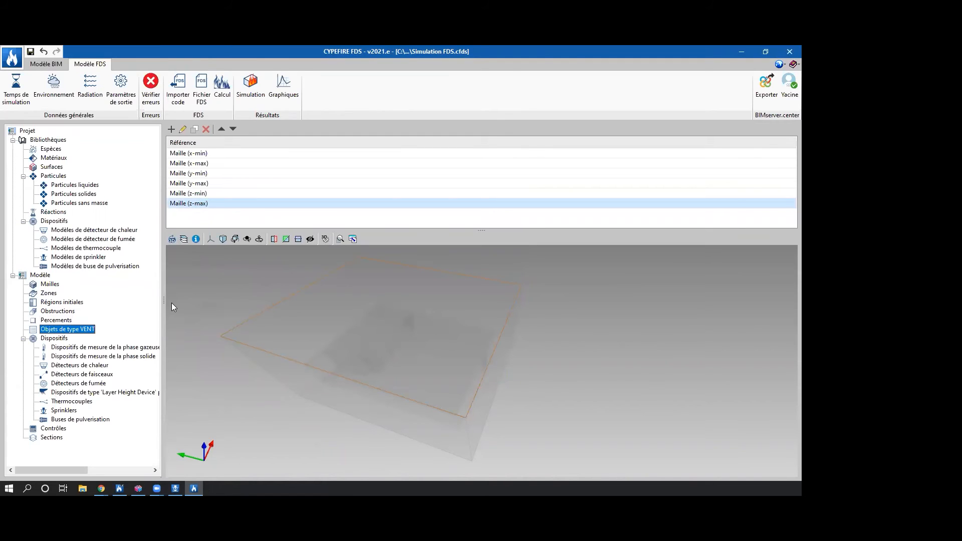
{"action": "left_click", "coordinate": [233, 194]}
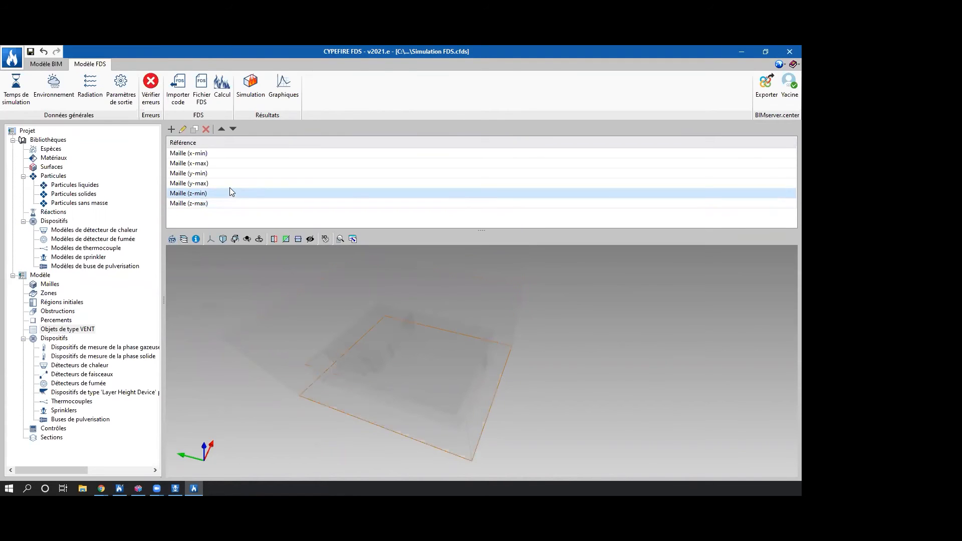
{"action": "left_click", "coordinate": [229, 183]}
{"action": "left_click", "coordinate": [229, 173]}
{"action": "left_click", "coordinate": [228, 162]}
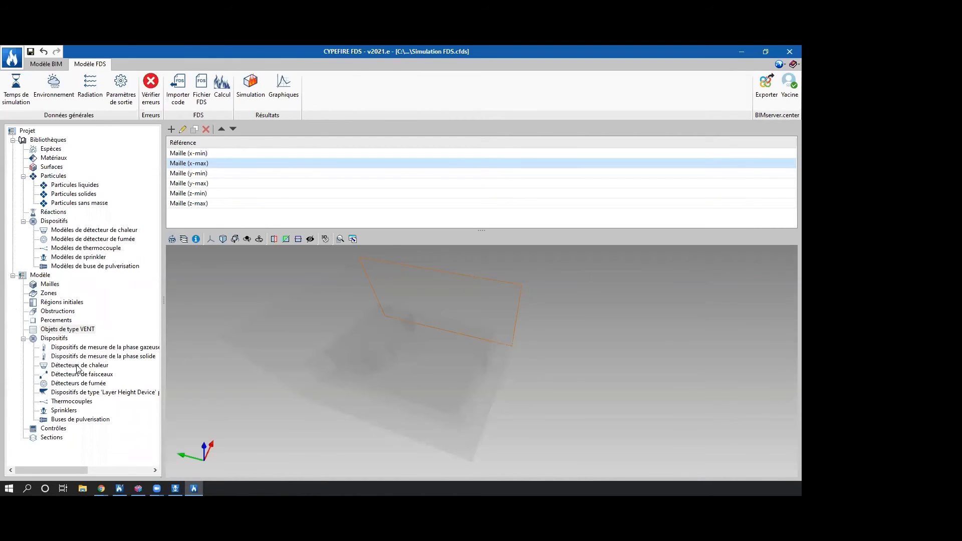
Look through the model's device categories, including phase measurement devices, beam detectors, thermocouples and sprinklers.
{"action": "left_click", "coordinate": [61, 340]}
{"action": "left_click", "coordinate": [61, 348]}
{"action": "left_click", "coordinate": [62, 357]}
{"action": "left_click", "coordinate": [63, 376]}
{"action": "left_click", "coordinate": [65, 402]}
{"action": "left_click", "coordinate": [65, 409]}
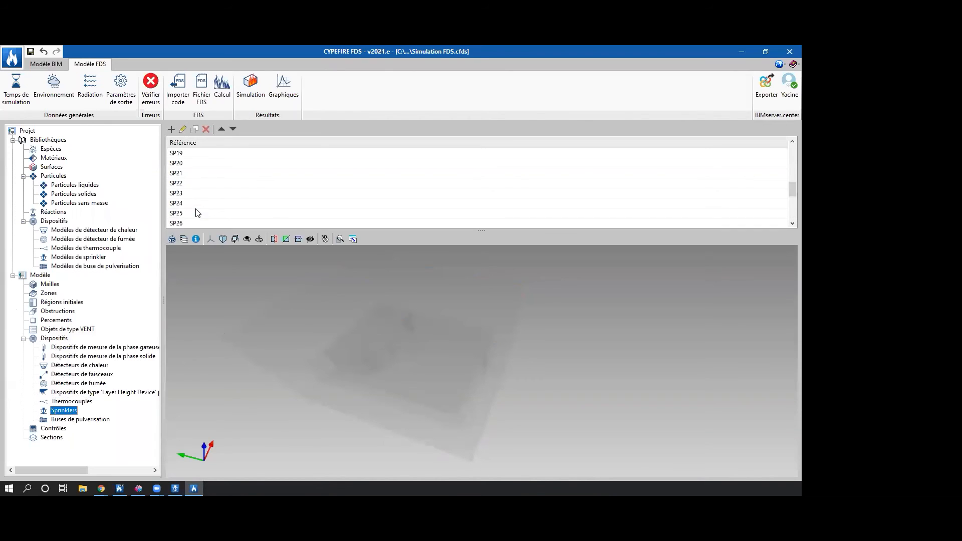
Inspect sprinkler SP35 in the 3D view and review its definition and properties without changing them.
{"action": "scroll", "coordinate": [400, 363], "scroll_direction": "up", "scroll_amount": 6}
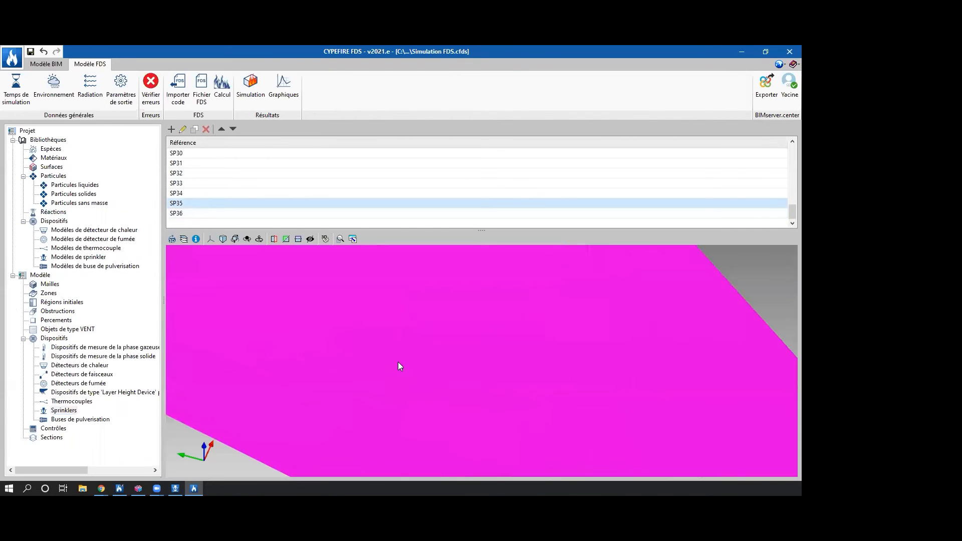
{"action": "middle_click_drag", "start_coordinate": [396, 362], "coordinate": [274, 342]}
{"action": "scroll", "coordinate": [274, 342], "scroll_direction": "down", "scroll_amount": 5}
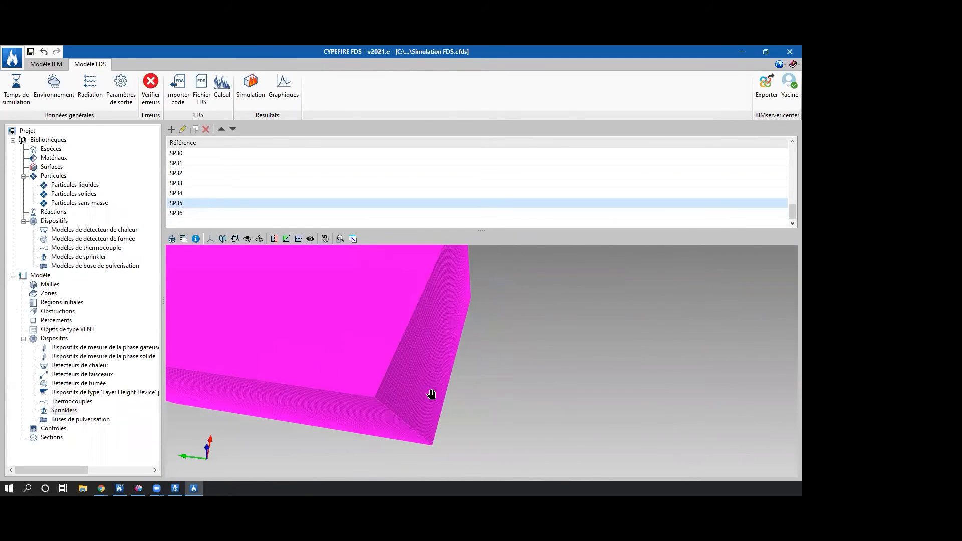
{"action": "middle_click_drag", "start_coordinate": [424, 395], "coordinate": [505, 423]}
{"action": "double_click", "coordinate": [199, 200]}
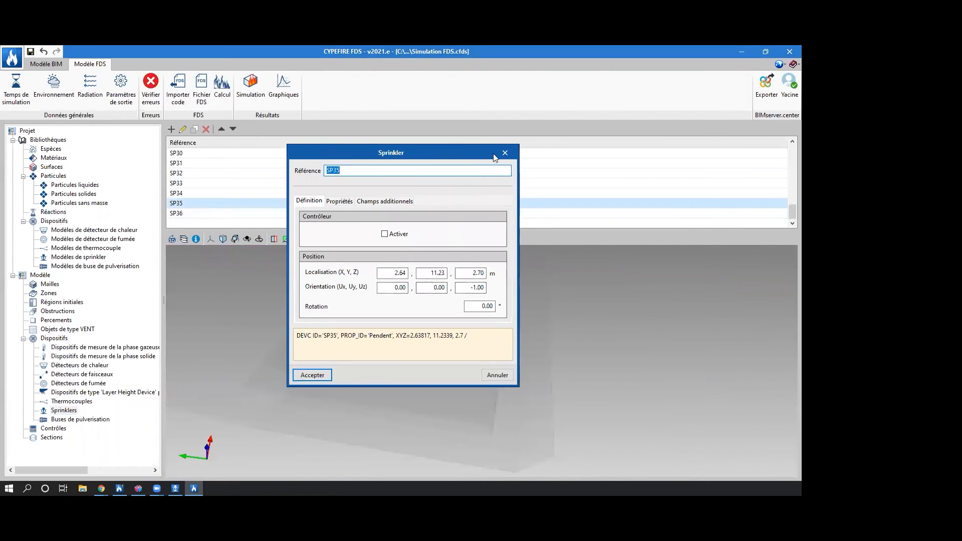
{"action": "left_click", "coordinate": [505, 153]}
{"action": "left_click", "coordinate": [339, 201]}
{"action": "left_click", "coordinate": [505, 153]}
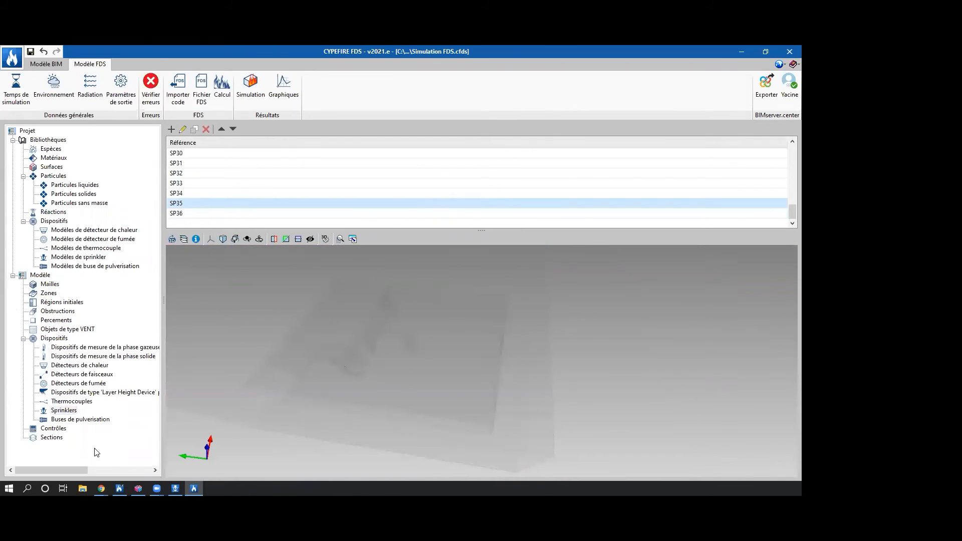
Start a new result section in the model with the reference "Température".
{"action": "left_click", "coordinate": [60, 438]}
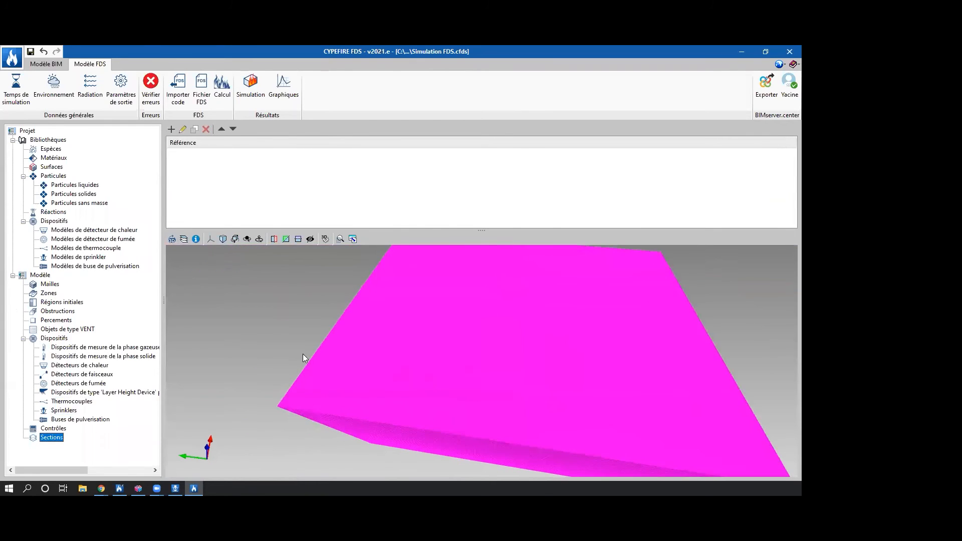
{"action": "left_click", "coordinate": [172, 129]}
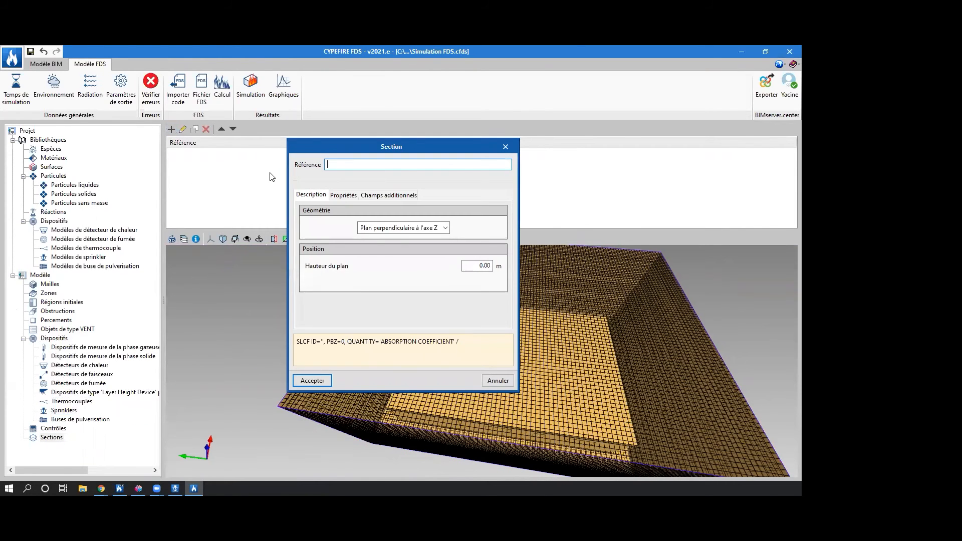
{"action": "type", "text": "Tepérature"}
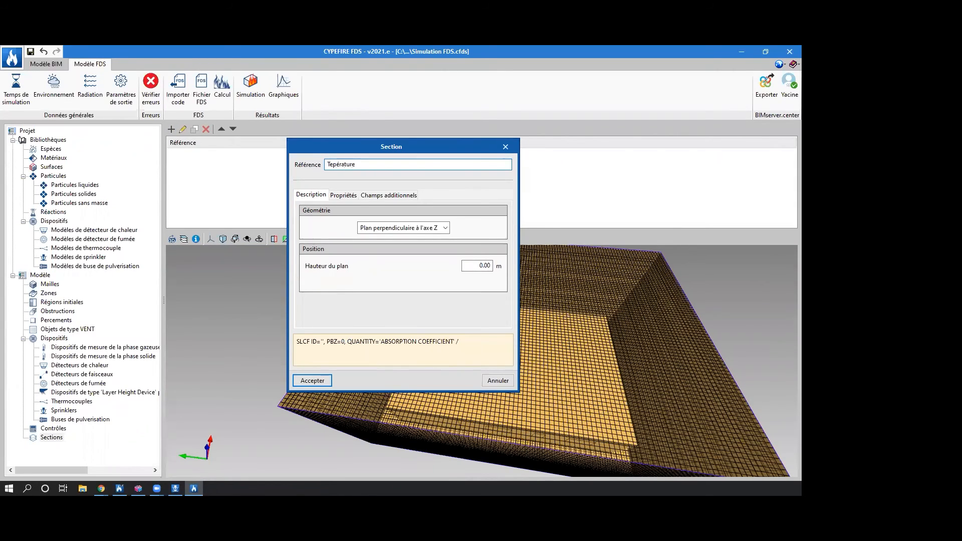
{"action": "left_click", "coordinate": [333, 164]}
{"action": "type", "text": "m"}
Define the Température section as a plane perpendicular to the X axis at a height of 7 m.
{"action": "left_click", "coordinate": [393, 231]}
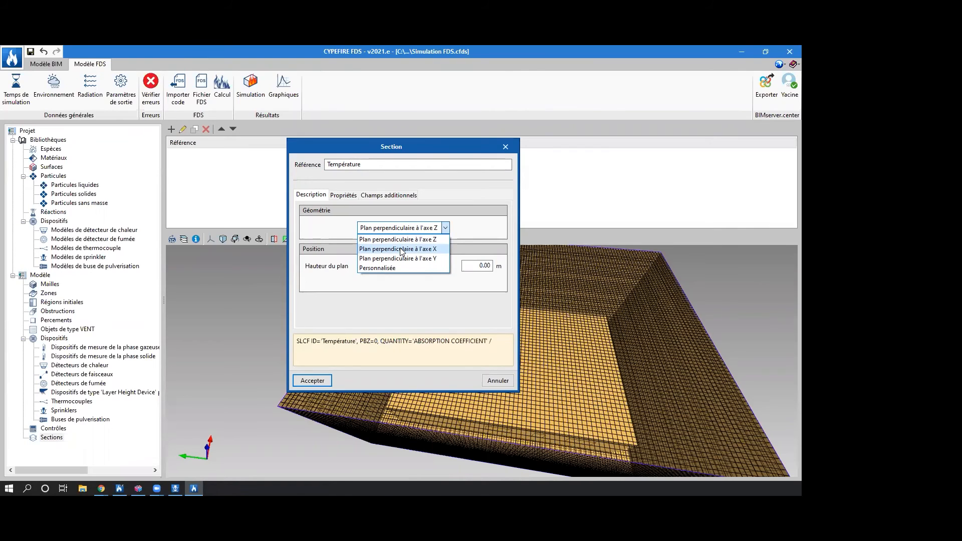
{"action": "left_click", "coordinate": [401, 249]}
{"action": "left_click", "coordinate": [485, 265]}
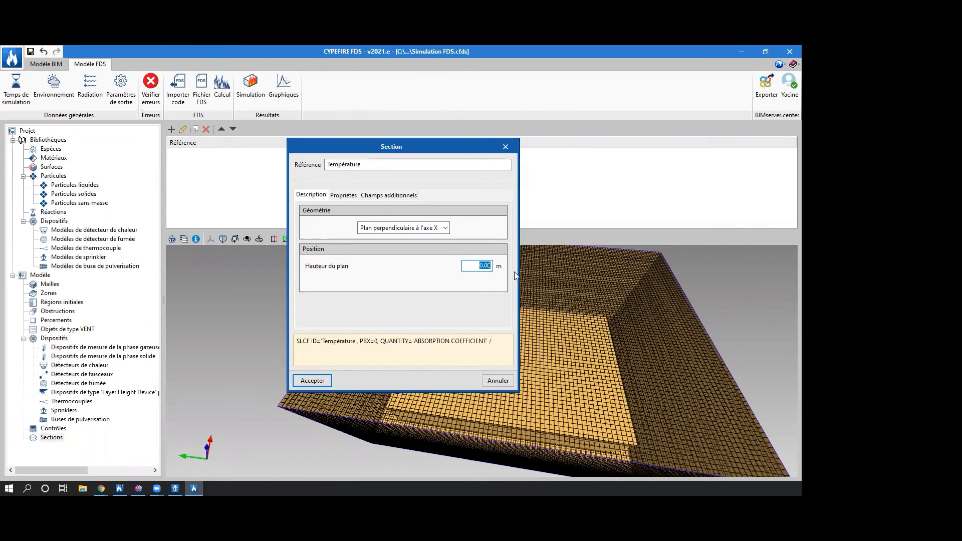
{"action": "type", "text": "7"}
{"action": "key", "text": "Tab"}
Set the Température section's measured quantity to Température, save the section, and examine it in the 3D view.
{"action": "left_click", "coordinate": [342, 195]}
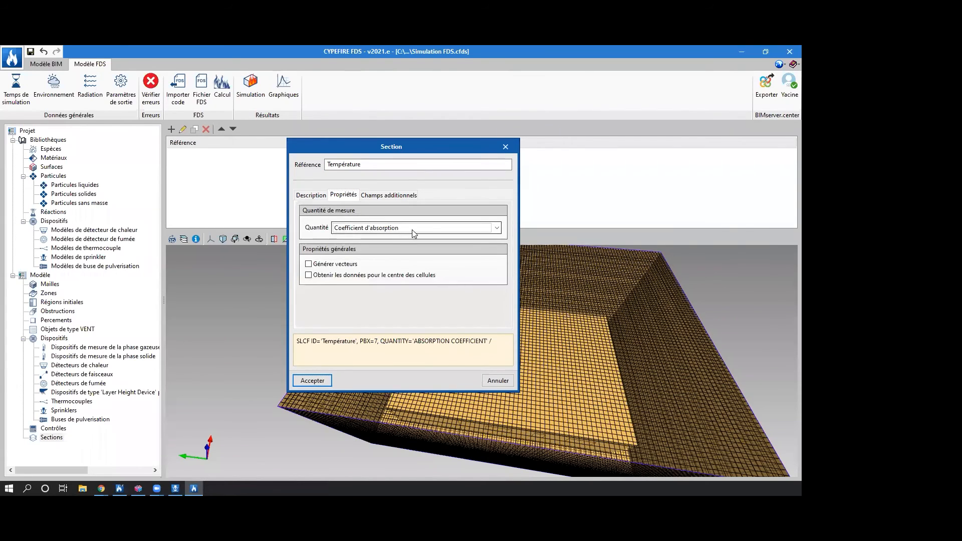
{"action": "left_click", "coordinate": [411, 229]}
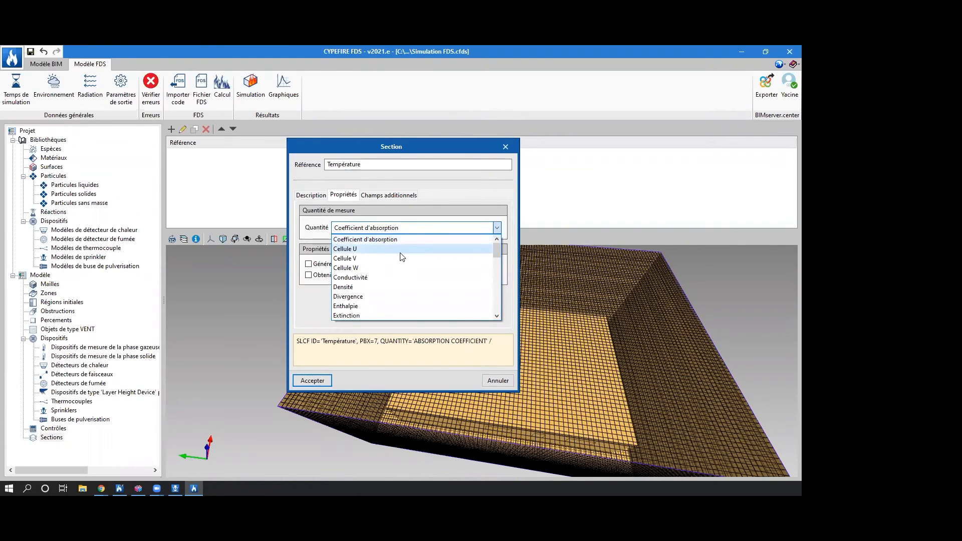
{"action": "scroll", "coordinate": [400, 258], "scroll_direction": "down", "scroll_amount": 10}
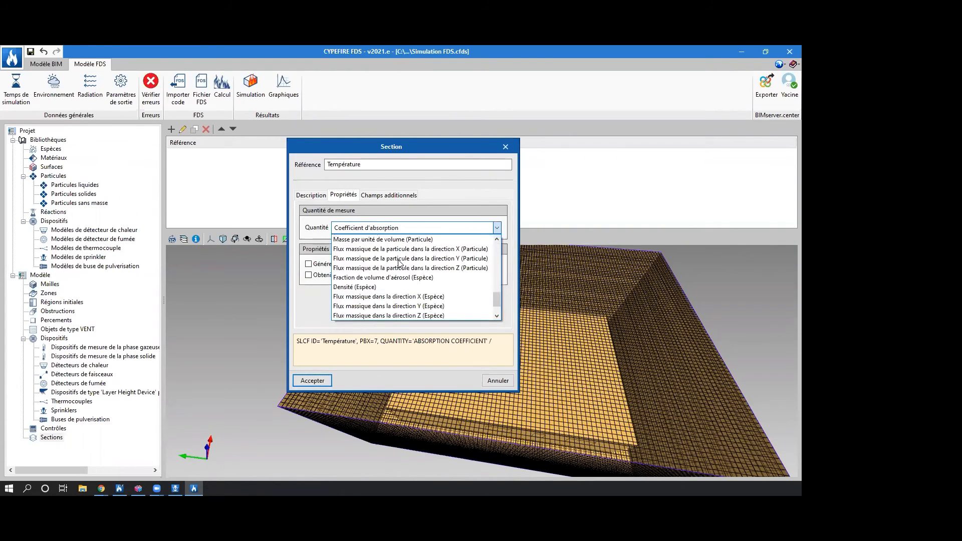
{"action": "left_click_drag", "start_coordinate": [499, 302], "coordinate": [499, 280]}
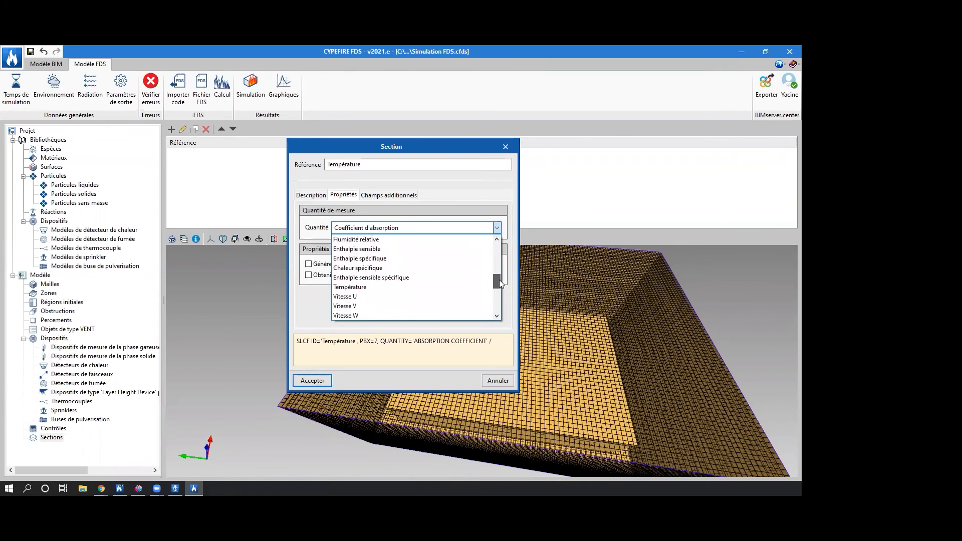
{"action": "left_click", "coordinate": [371, 287]}
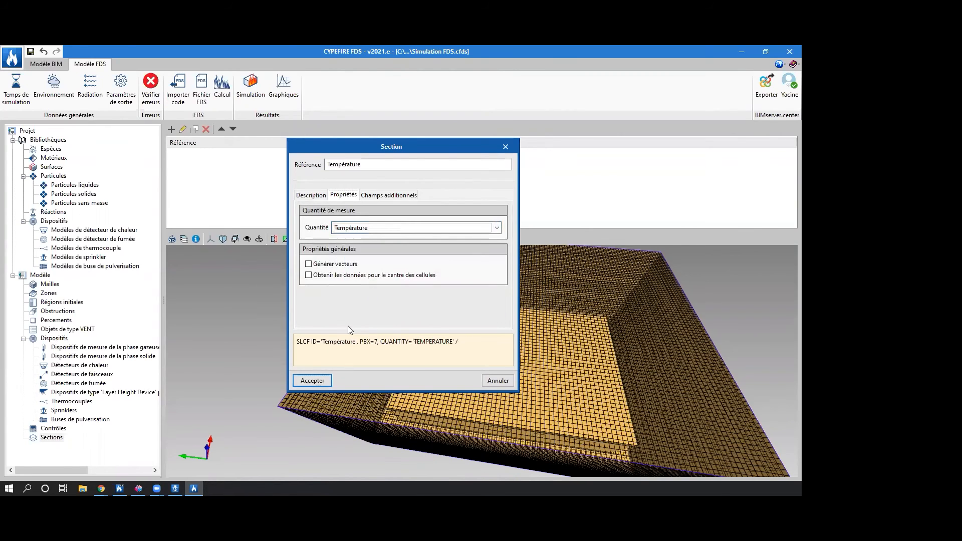
{"action": "left_click", "coordinate": [316, 381]}
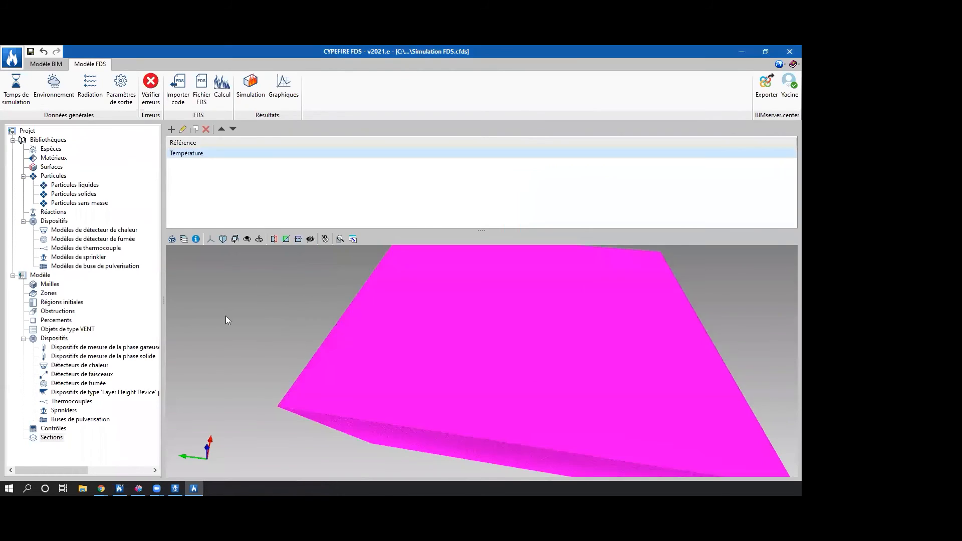
{"action": "middle_click_drag", "start_coordinate": [219, 348], "coordinate": [566, 354]}
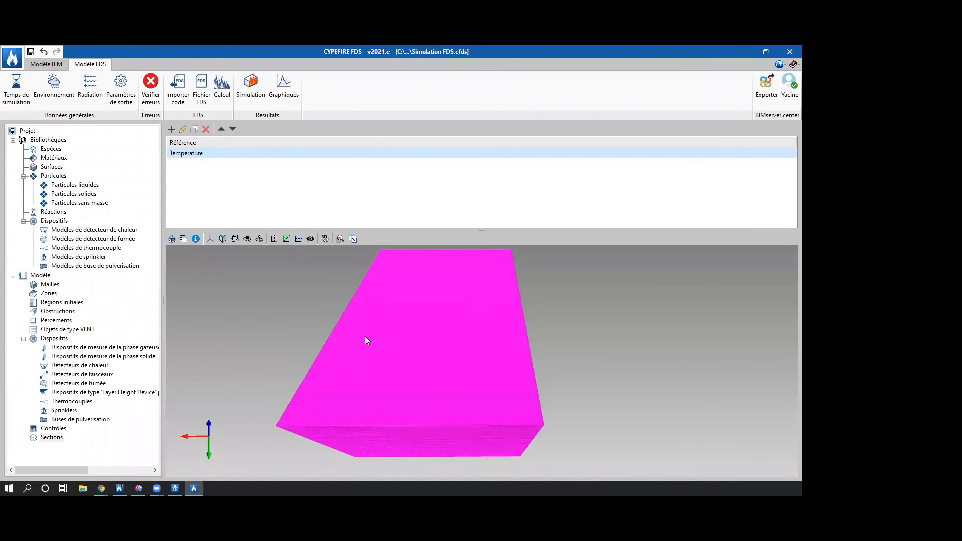
Review the measurement quantities available for a new section without creating one.
{"action": "left_click", "coordinate": [171, 129]}
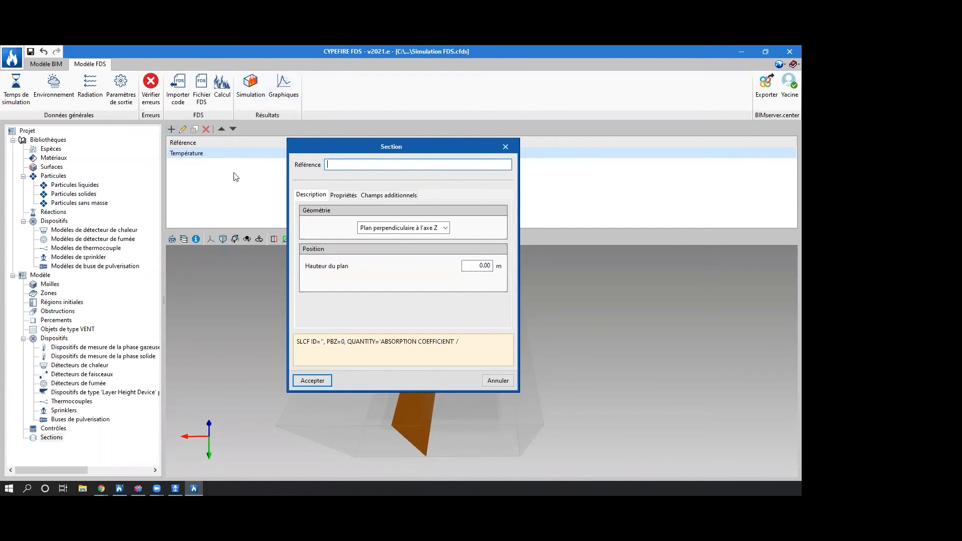
{"action": "left_click", "coordinate": [341, 195]}
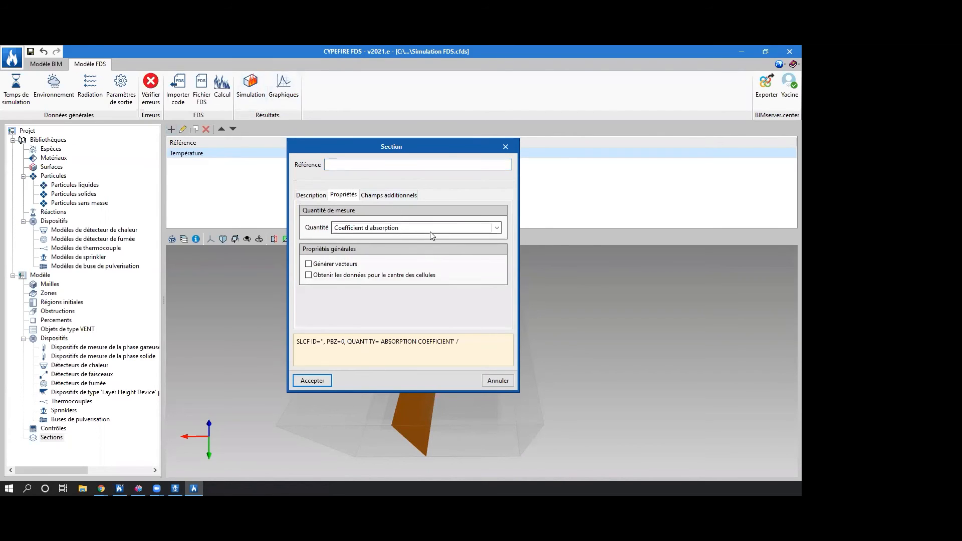
{"action": "left_click", "coordinate": [431, 229]}
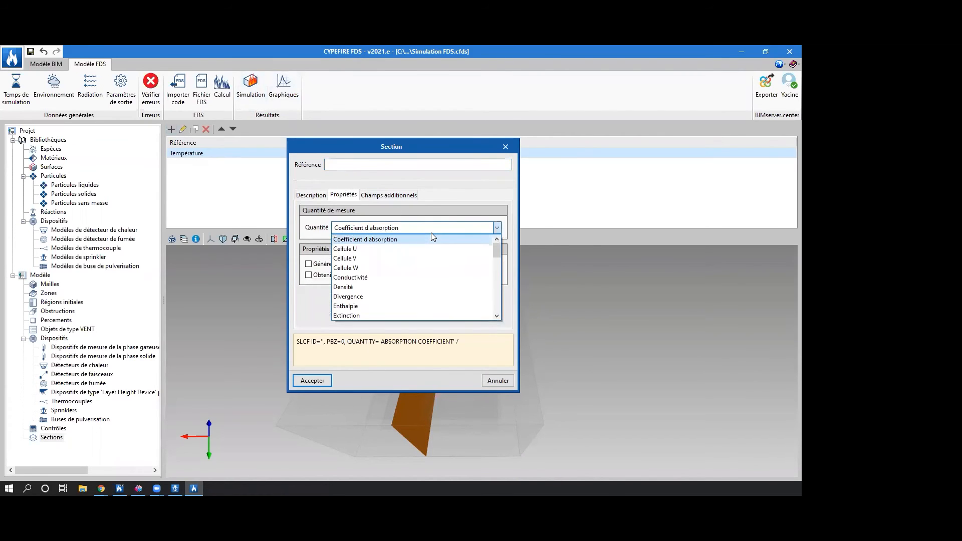
{"action": "left_click_drag", "start_coordinate": [493, 246], "coordinate": [498, 304]}
{"action": "left_click", "coordinate": [505, 146]}
{"action": "left_click", "coordinate": [505, 146]}
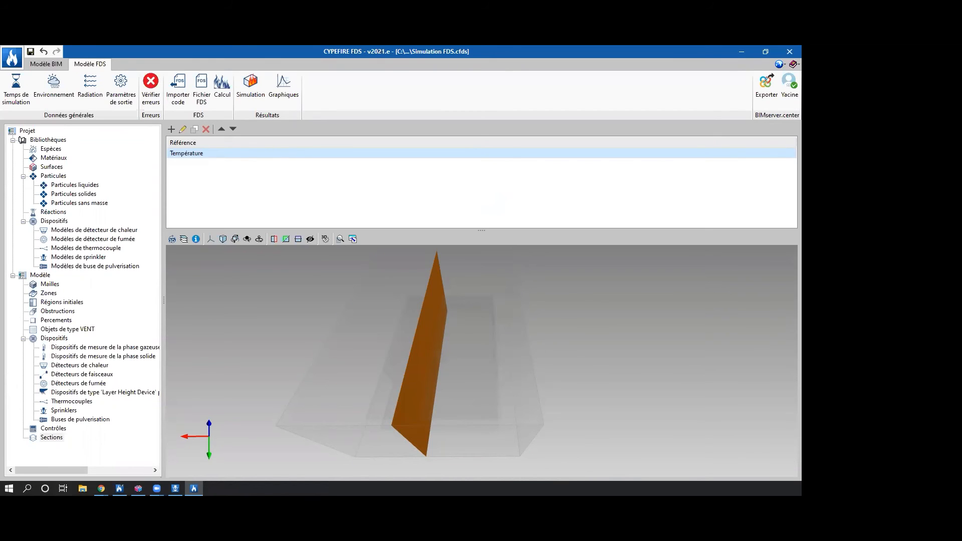
Switch to CYPEFIRE FDS Viewer and open the project results of Restaurant - FDS in a maximized Smokeview window.
{"action": "left_click", "coordinate": [119, 488]}
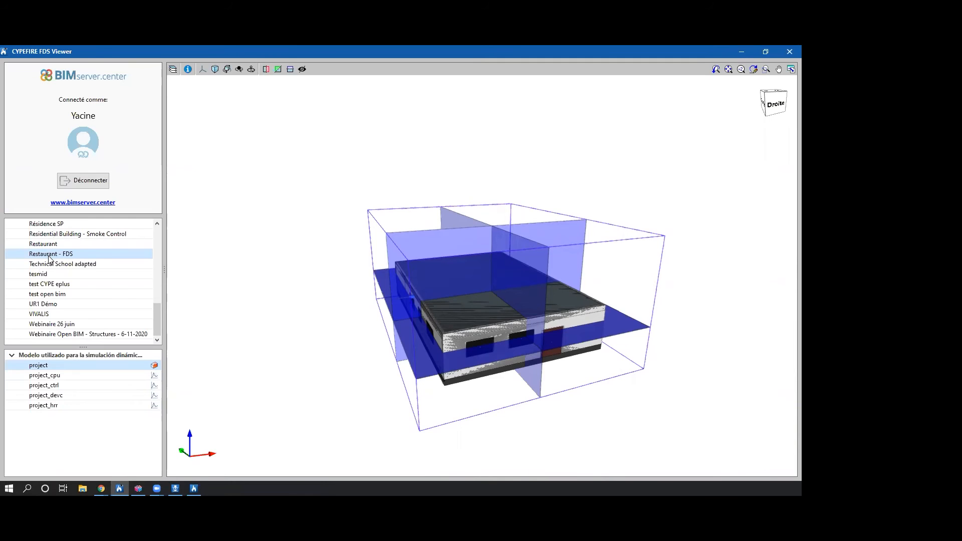
{"action": "mouse_move", "coordinate": [348, 332]}
{"action": "middle_mouse_down"}
{"action": "mouse_move", "coordinate": [534, 345]}
{"action": "mouse_move", "coordinate": [616, 328]}
{"action": "mouse_move", "coordinate": [480, 319]}
{"action": "mouse_move", "coordinate": [400, 239]}
{"action": "mouse_move", "coordinate": [499, 287]}
{"action": "mouse_move", "coordinate": [496, 316]}
{"action": "mouse_move", "coordinate": [433, 310]}
{"action": "middle_mouse_up"}
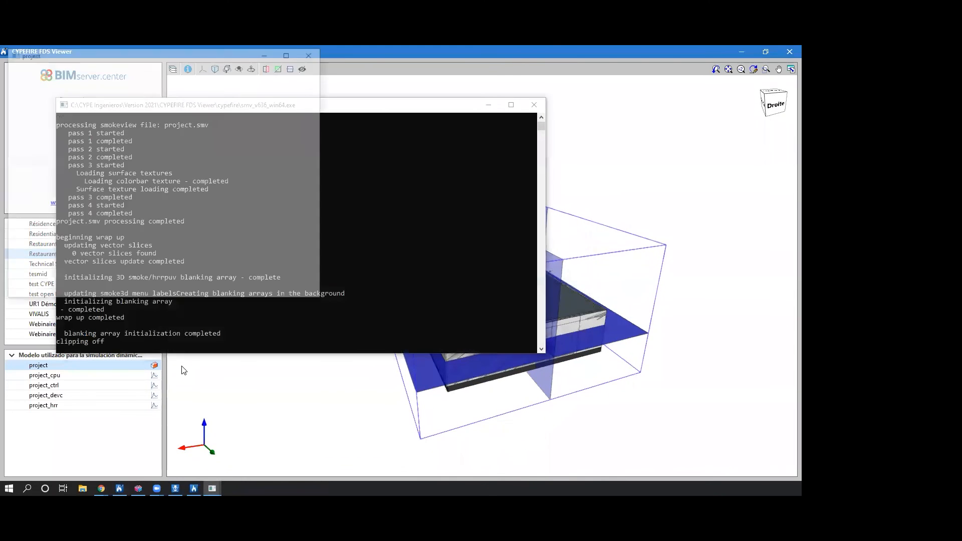
{"action": "left_click", "coordinate": [290, 53]}
{"action": "scroll", "coordinate": [299, 308], "scroll_direction": "down", "scroll_amount": 5}
Display the building's obstacles as Outline Only and inspect the interior from several angles.
{"action": "left_click_drag", "start_coordinate": [295, 288], "coordinate": [303, 295]}
{"action": "right_click", "coordinate": [303, 299]}
{"action": "mouse_move", "coordinate": [345, 313]}
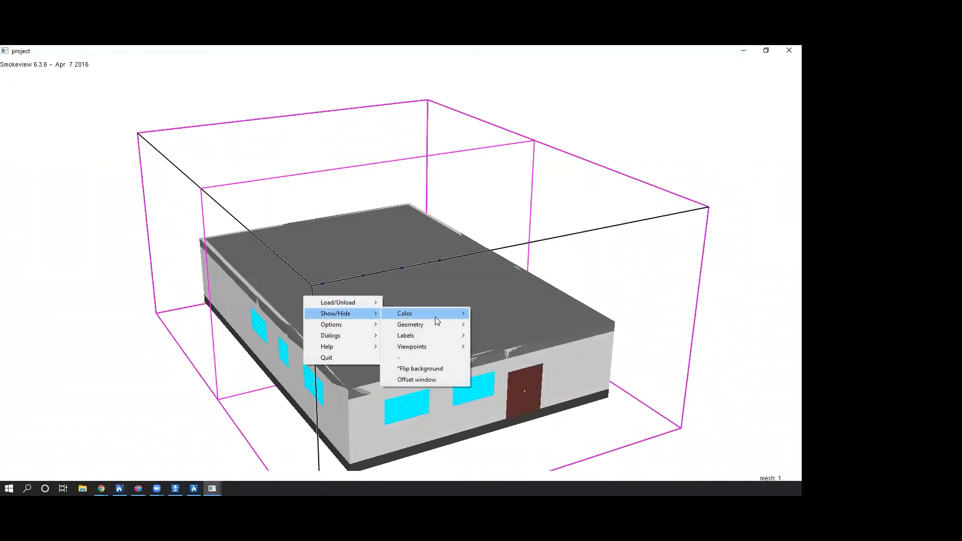
{"action": "mouse_move", "coordinate": [446, 326]}
{"action": "mouse_move", "coordinate": [507, 333]}
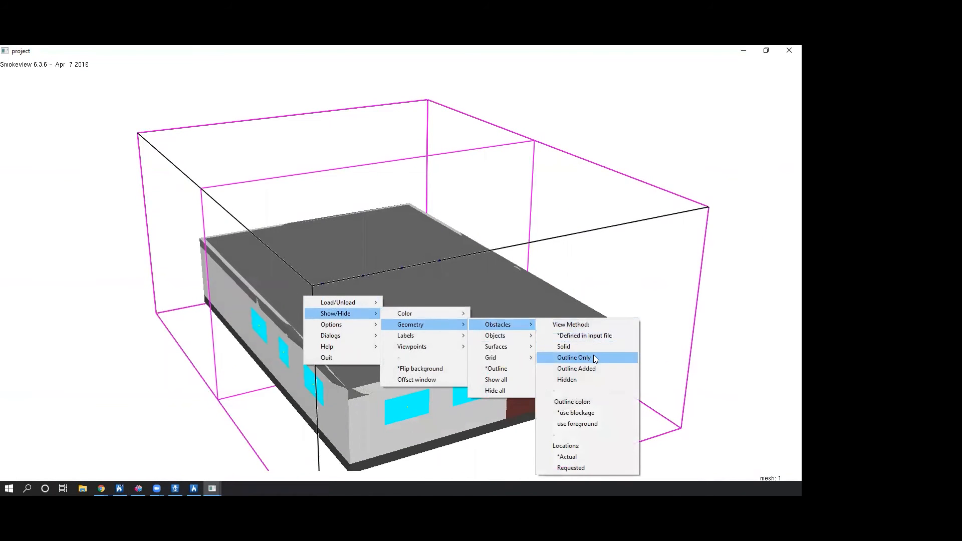
{"action": "left_click", "coordinate": [551, 356]}
{"action": "left_click_drag", "start_coordinate": [524, 345], "coordinate": [366, 391]}
{"action": "left_click_drag", "start_coordinate": [364, 346], "coordinate": [382, 377]}
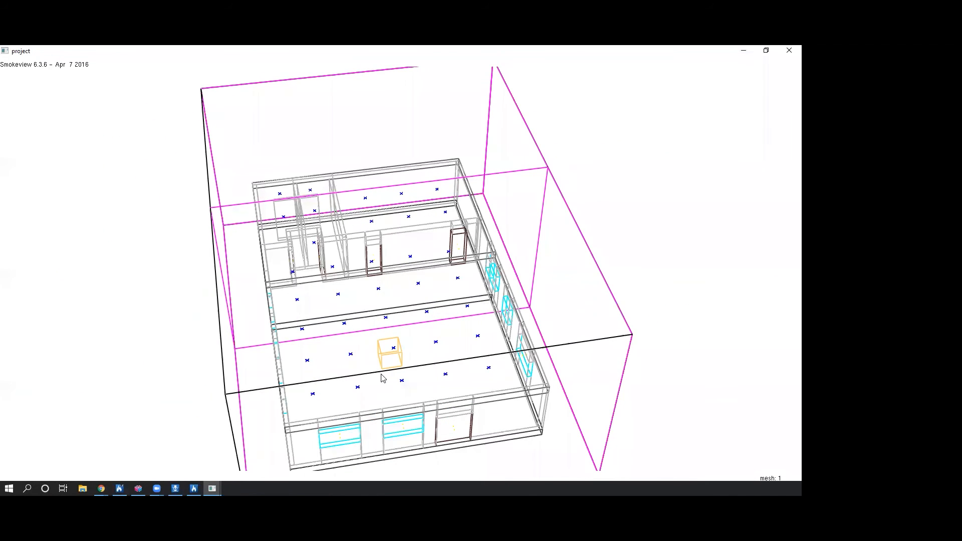
{"action": "left_click_drag", "start_coordinate": [395, 382], "coordinate": [439, 336]}
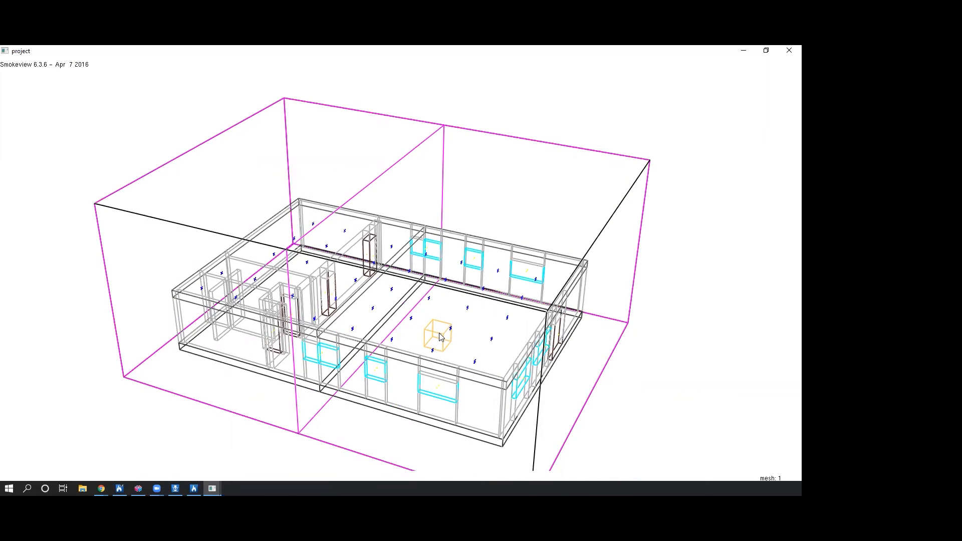
Load the HRRPUV 3D smoke results for all meshes and examine the fire above the table.
{"action": "right_click", "coordinate": [367, 256]}
{"action": "mouse_move", "coordinate": [384, 258]}
{"action": "mouse_move", "coordinate": [501, 261]}
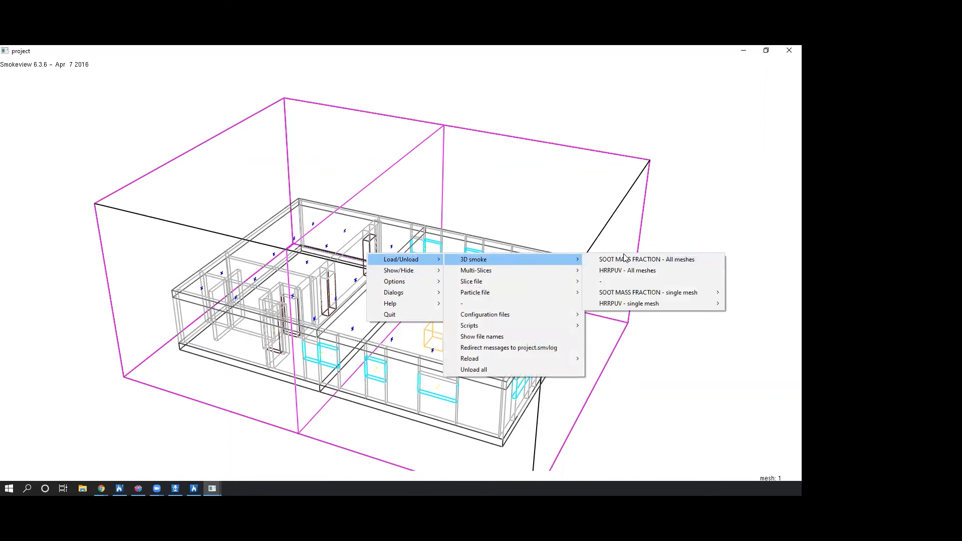
{"action": "left_click", "coordinate": [623, 270]}
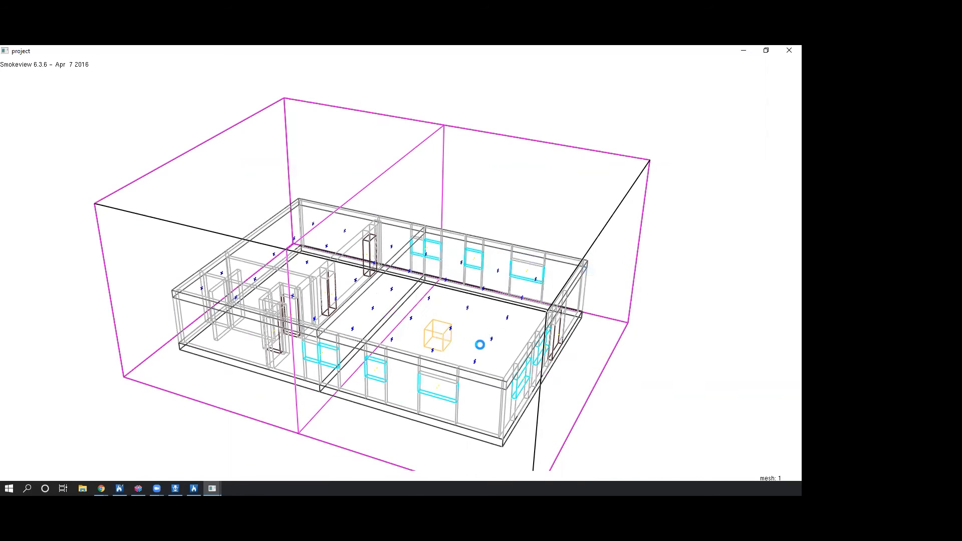
{"action": "left_click_drag", "start_coordinate": [474, 335], "coordinate": [429, 284]}
{"action": "right_click", "coordinate": [438, 299]}
{"action": "left_click", "coordinate": [434, 295]}
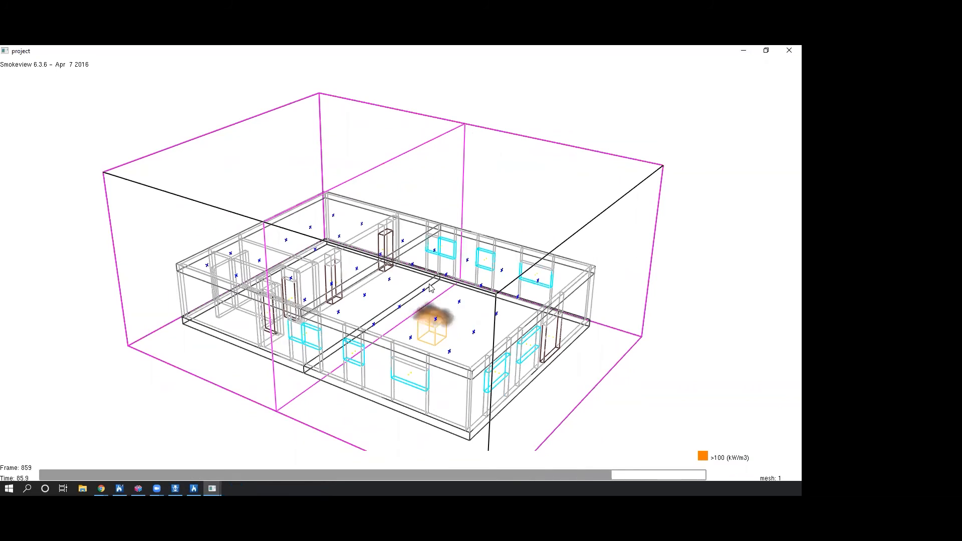
Load the SOOT MASS FRACTION 3D smoke results for all meshes.
{"action": "right_click", "coordinate": [380, 271]}
{"action": "mouse_move", "coordinate": [392, 275]}
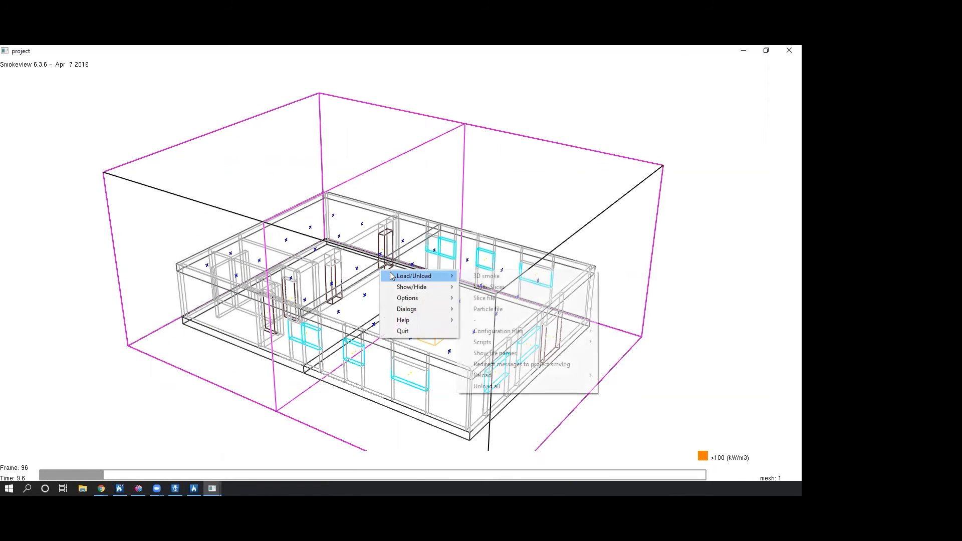
{"action": "mouse_move", "coordinate": [554, 276]}
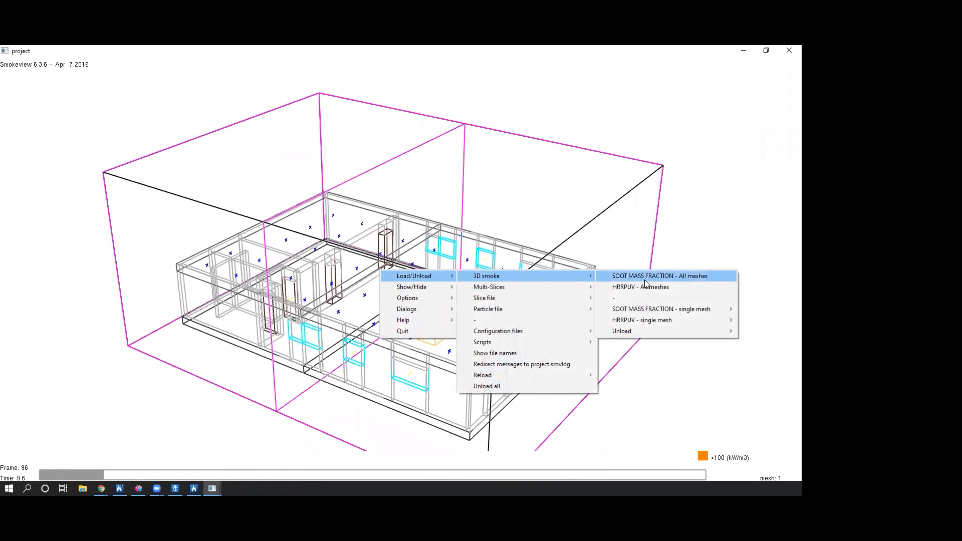
{"action": "left_click", "coordinate": [644, 277]}
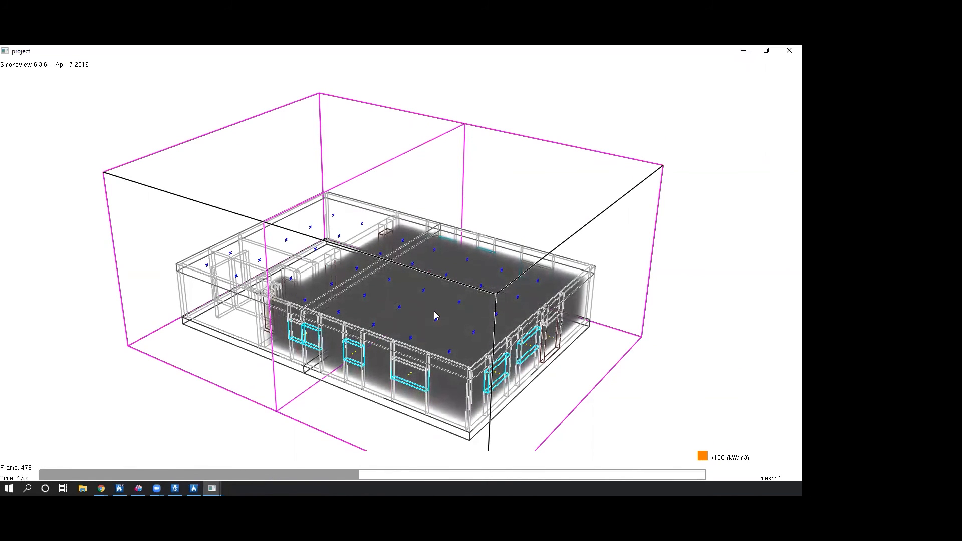
Load the X=5.45 temperature slice of Mesh and view it from the side.
{"action": "left_click_drag", "start_coordinate": [421, 324], "coordinate": [423, 297]}
{"action": "right_click", "coordinate": [423, 297]}
{"action": "mouse_move", "coordinate": [450, 326]}
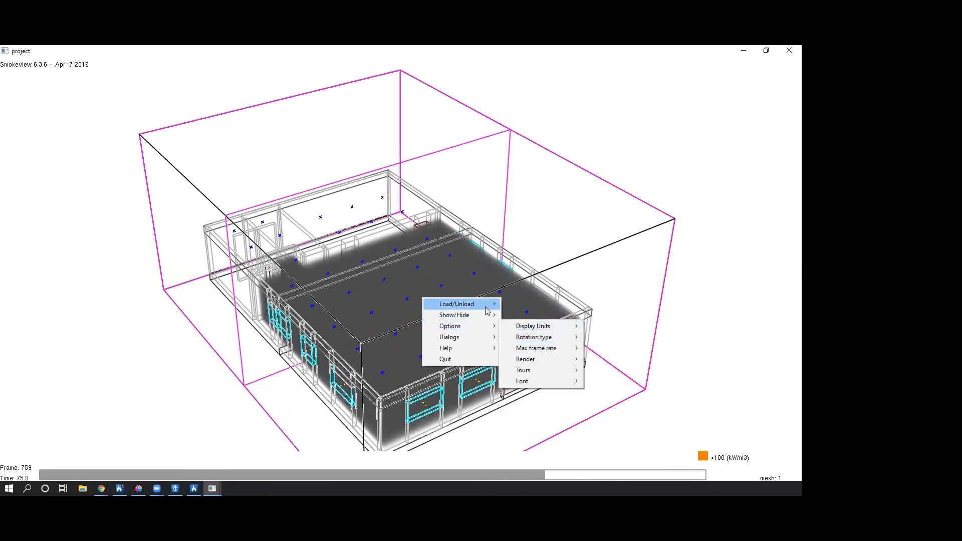
{"action": "mouse_move", "coordinate": [483, 304]}
{"action": "mouse_move", "coordinate": [559, 319]}
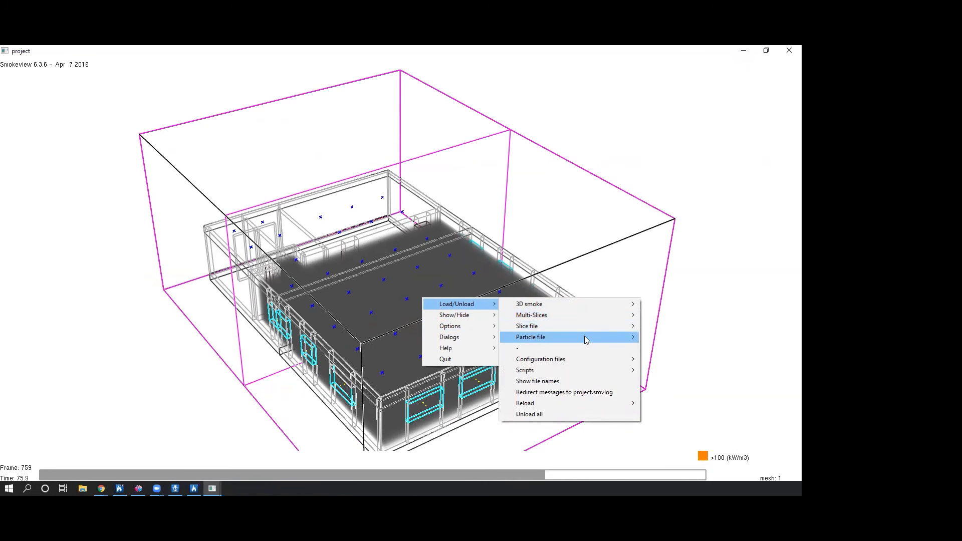
{"action": "mouse_move", "coordinate": [589, 325]}
{"action": "mouse_move", "coordinate": [683, 348]}
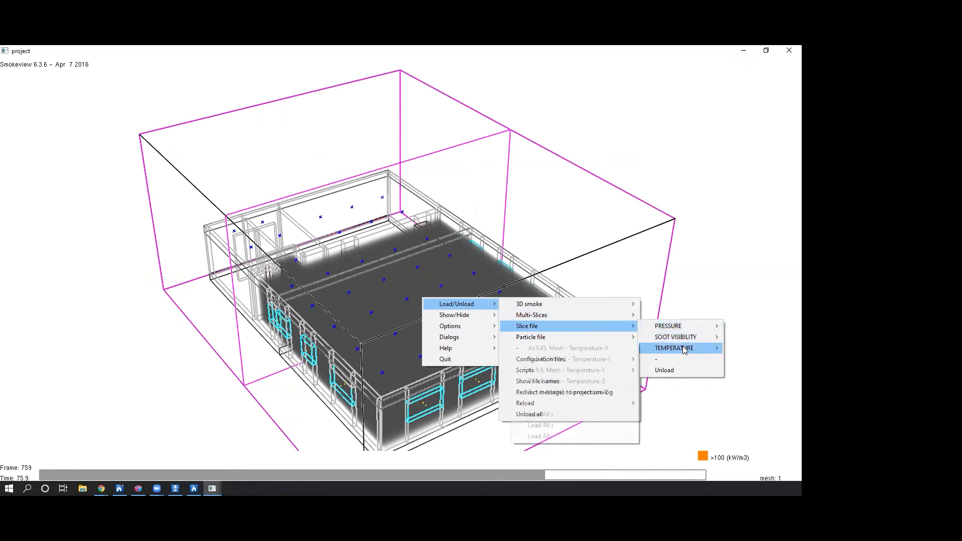
{"action": "left_click", "coordinate": [568, 348]}
{"action": "left_click_drag", "start_coordinate": [530, 350], "coordinate": [461, 364]}
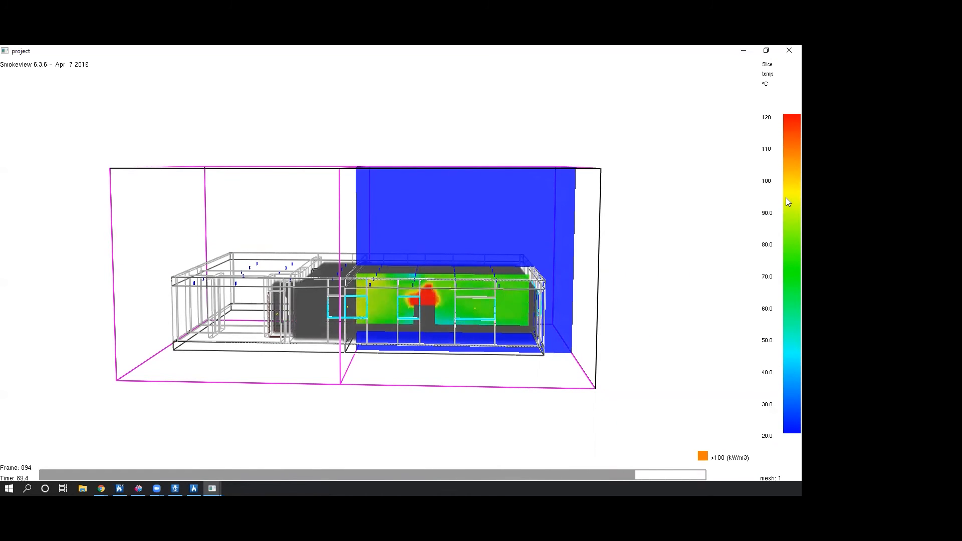
Load the particle results for all meshes.
{"action": "left_click_drag", "start_coordinate": [581, 172], "coordinate": [433, 276]}
{"action": "right_click", "coordinate": [434, 276]}
{"action": "mouse_move", "coordinate": [457, 280]}
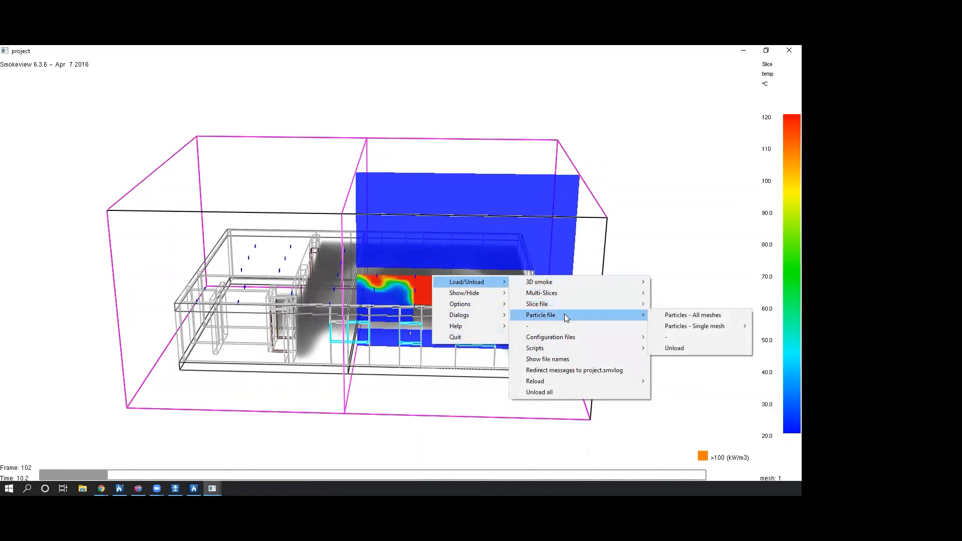
{"action": "left_click", "coordinate": [669, 315]}
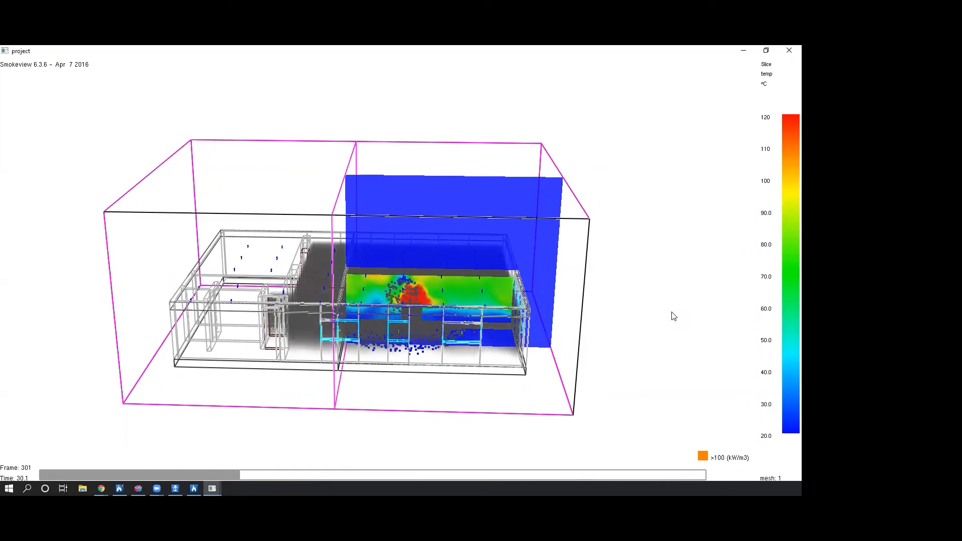
Load the horizontal Z=1.8 temperature slice of Mesh.
{"action": "left_click_drag", "start_coordinate": [451, 317], "coordinate": [426, 317]}
{"action": "right_click", "coordinate": [426, 318]}
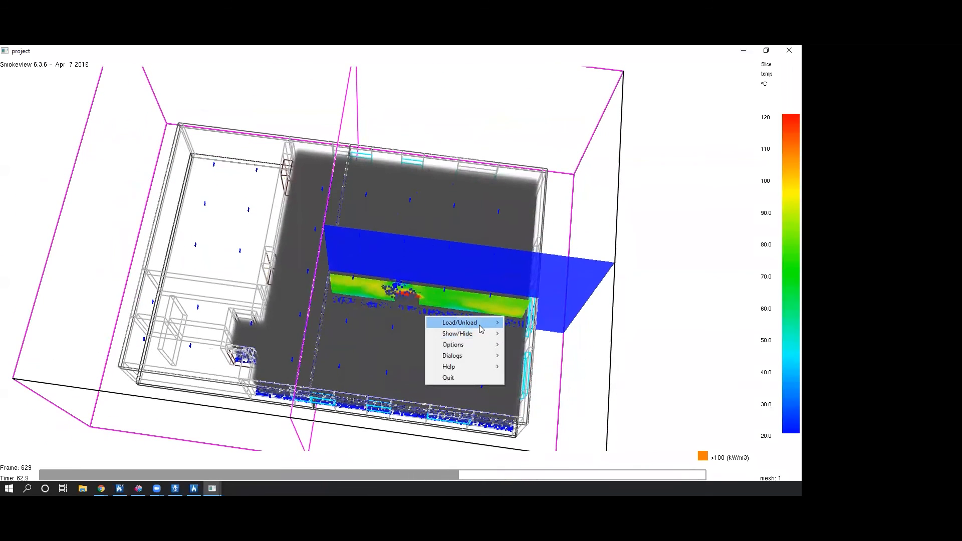
{"action": "mouse_move", "coordinate": [481, 328]}
{"action": "mouse_move", "coordinate": [583, 354]}
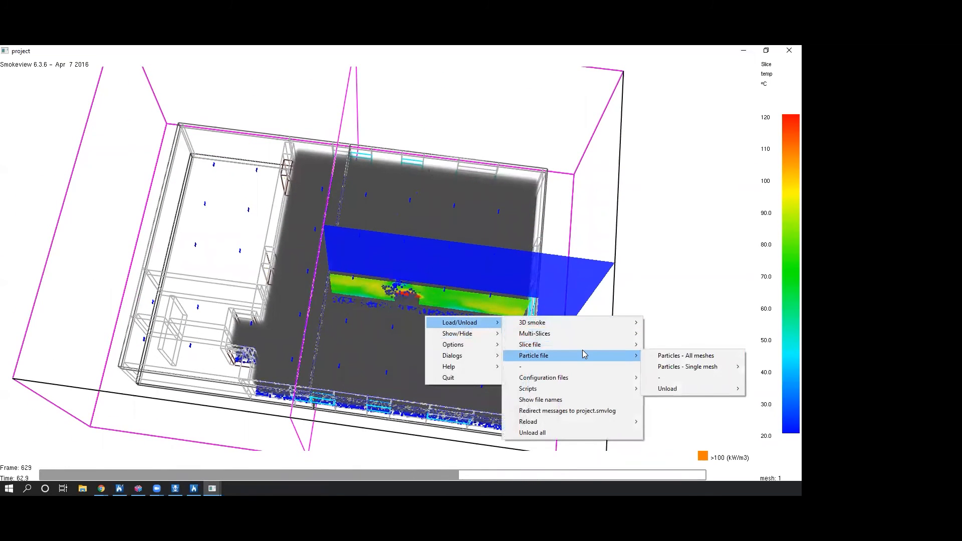
{"action": "mouse_move", "coordinate": [687, 368]}
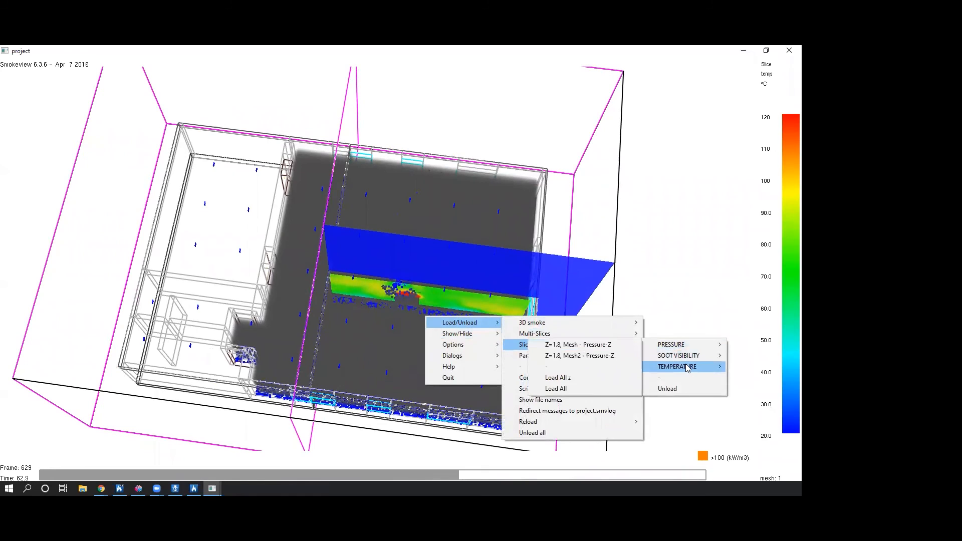
{"action": "left_click", "coordinate": [608, 400]}
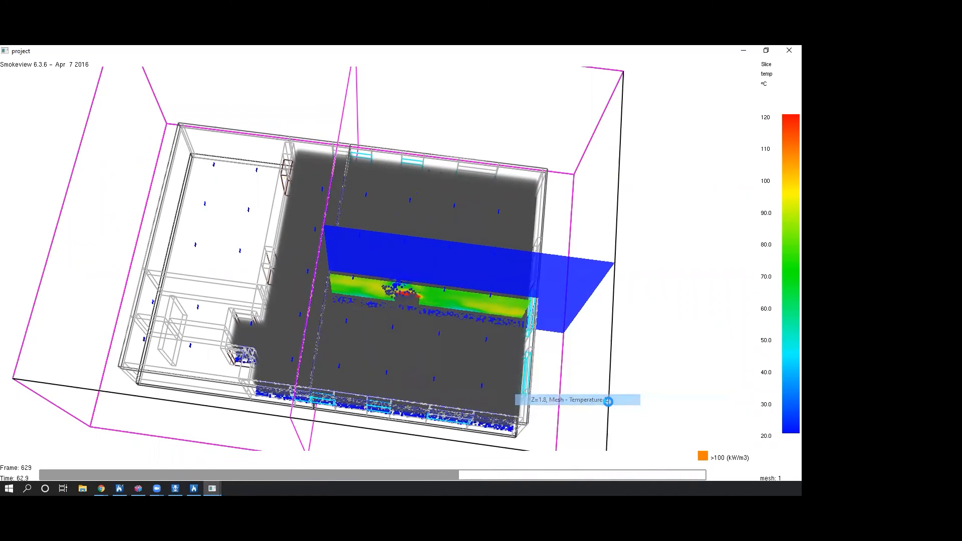
Move the results timeline back to about frame 162 and on to frame 1000, examining the smoke, particles and temperature slices.
{"action": "left_click_drag", "start_coordinate": [595, 399], "coordinate": [516, 337]}
{"action": "left_click_drag", "start_coordinate": [310, 476], "coordinate": [150, 480]}
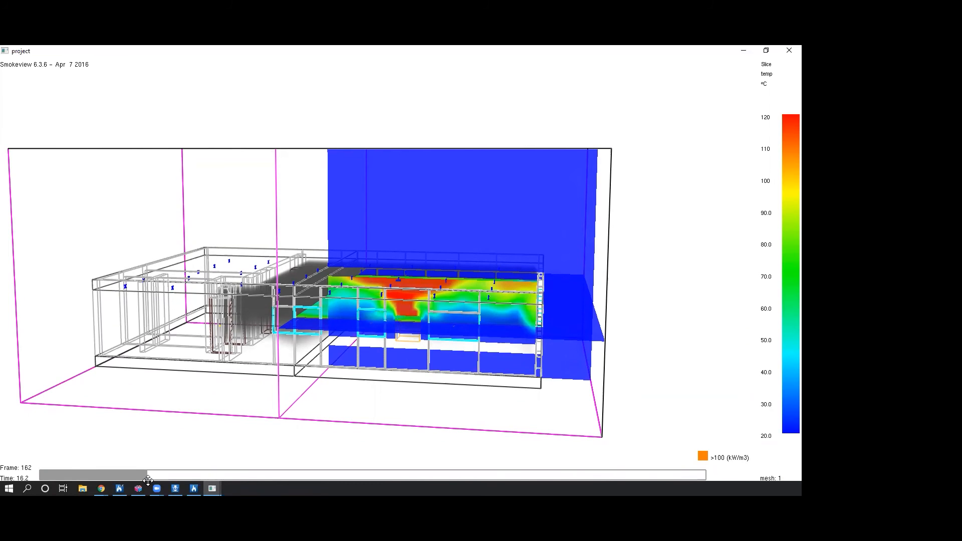
{"action": "left_click_drag", "start_coordinate": [147, 479], "coordinate": [704, 477]}
{"action": "left_click_drag", "start_coordinate": [649, 443], "coordinate": [734, 80]}
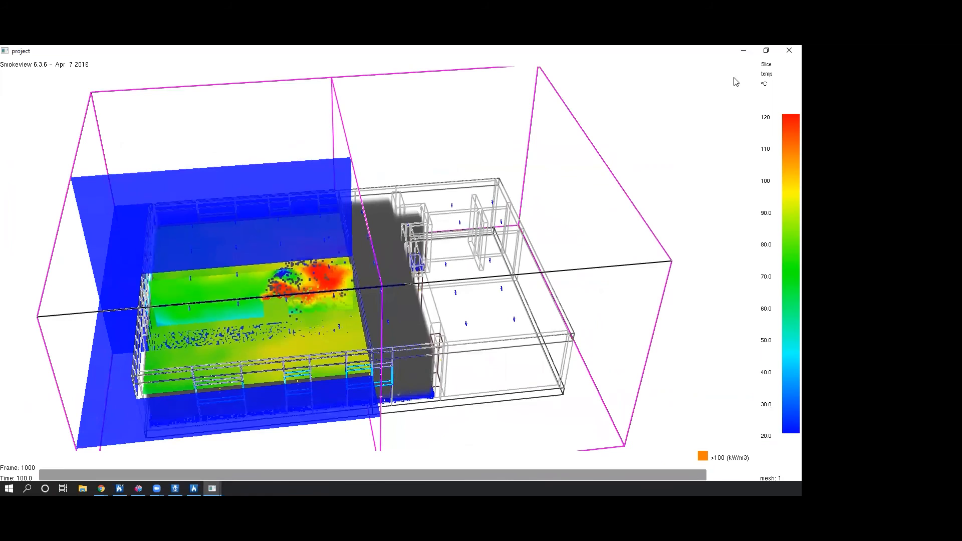
Close the Smokeview results and look over the project_cpu parameters in CYPEFIRE FDS Viewer, closing them when done.
{"action": "left_click", "coordinate": [787, 50]}
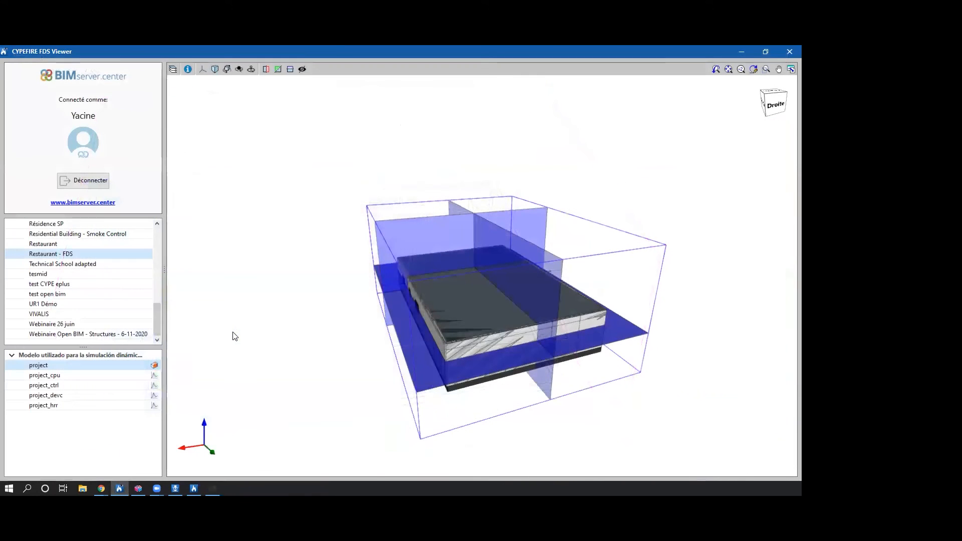
{"action": "left_click", "coordinate": [155, 376]}
{"action": "left_click", "coordinate": [435, 160]}
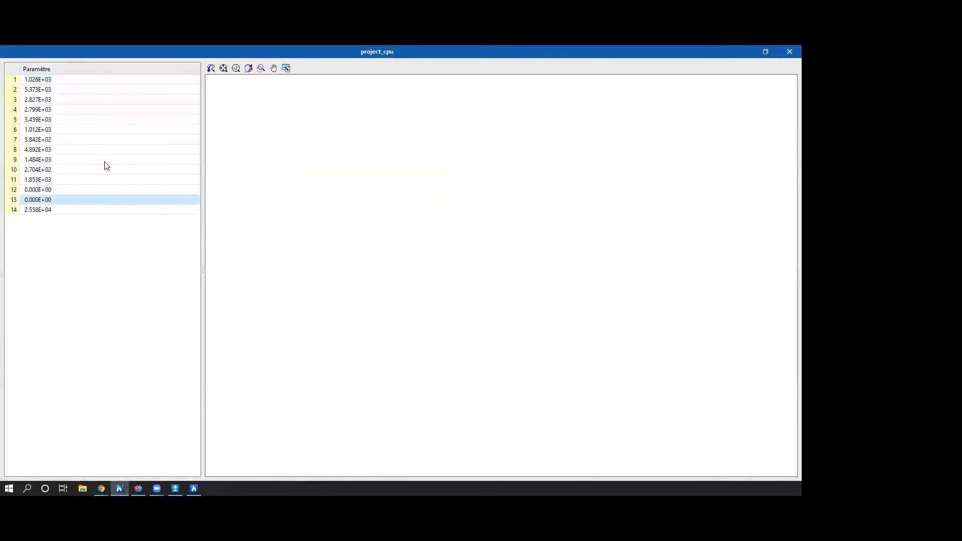
{"action": "left_click", "coordinate": [108, 81]}
{"action": "left_click", "coordinate": [789, 51]}
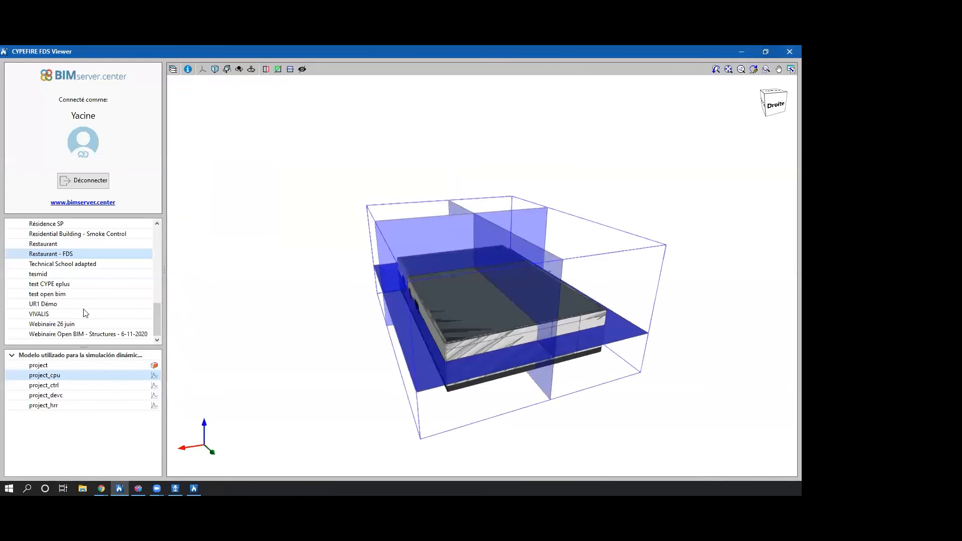
View the project_ctrl status graphs of GP1, GP2, GP5 and GP11, closing the graph window when done.
{"action": "left_click", "coordinate": [154, 386]}
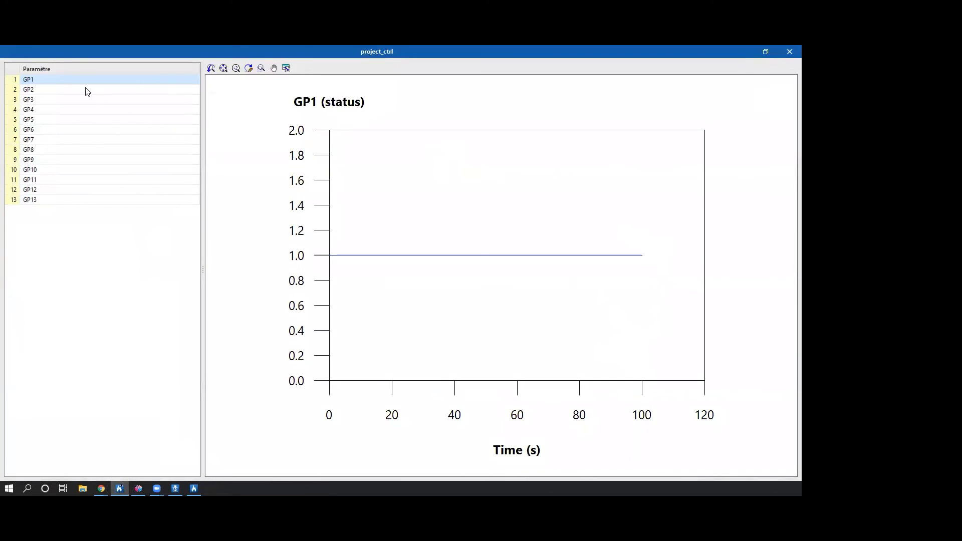
{"action": "left_click", "coordinate": [87, 90]}
{"action": "left_click", "coordinate": [83, 121]}
{"action": "left_click", "coordinate": [61, 181]}
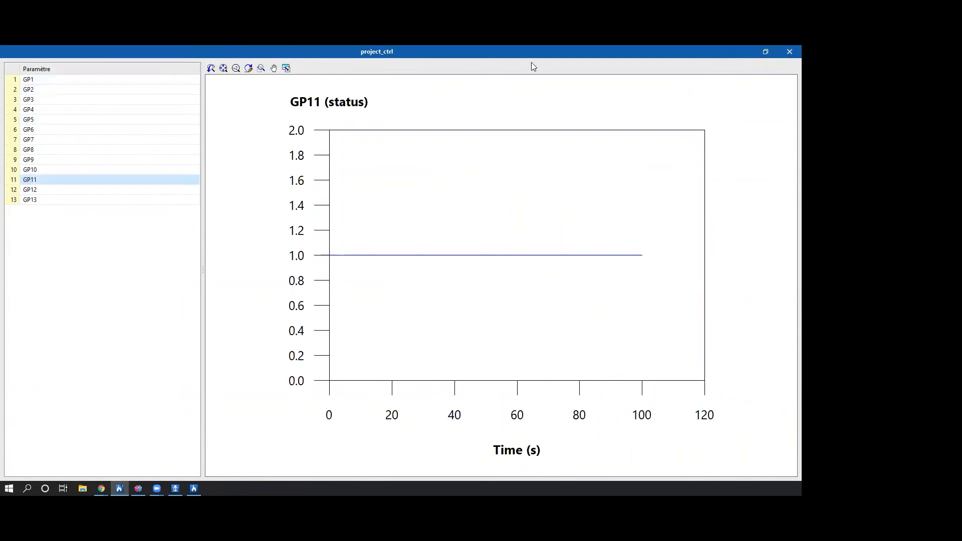
{"action": "left_click", "coordinate": [787, 51]}
Open the project_devc results and examine the temperature graph of sprinkler SP2 over time.
{"action": "left_click", "coordinate": [154, 395]}
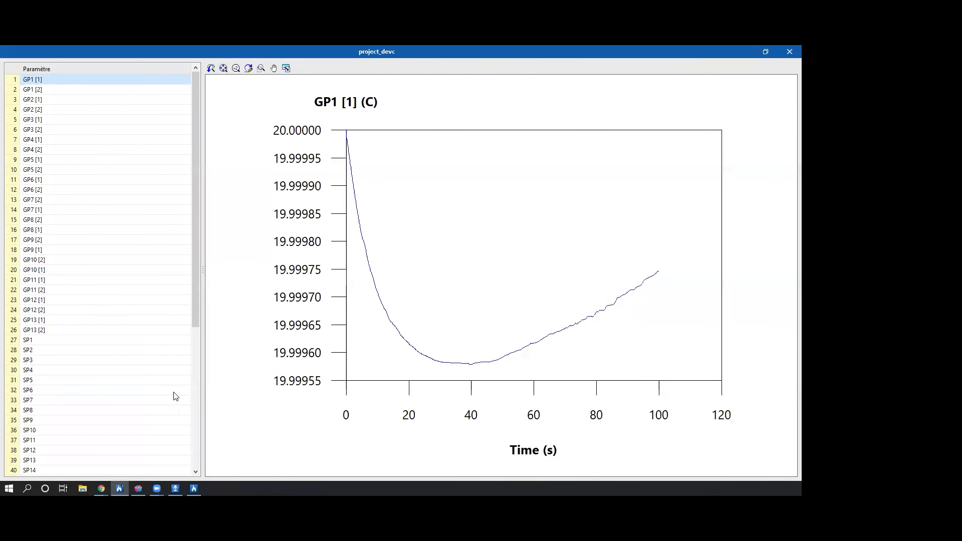
{"action": "left_click", "coordinate": [44, 351]}
{"action": "scroll", "coordinate": [219, 292], "scroll_direction": "down", "scroll_amount": 2}
{"action": "middle_click_drag", "start_coordinate": [220, 292], "coordinate": [258, 298]}
{"action": "scroll", "coordinate": [462, 369], "scroll_direction": "up", "scroll_amount": 1}
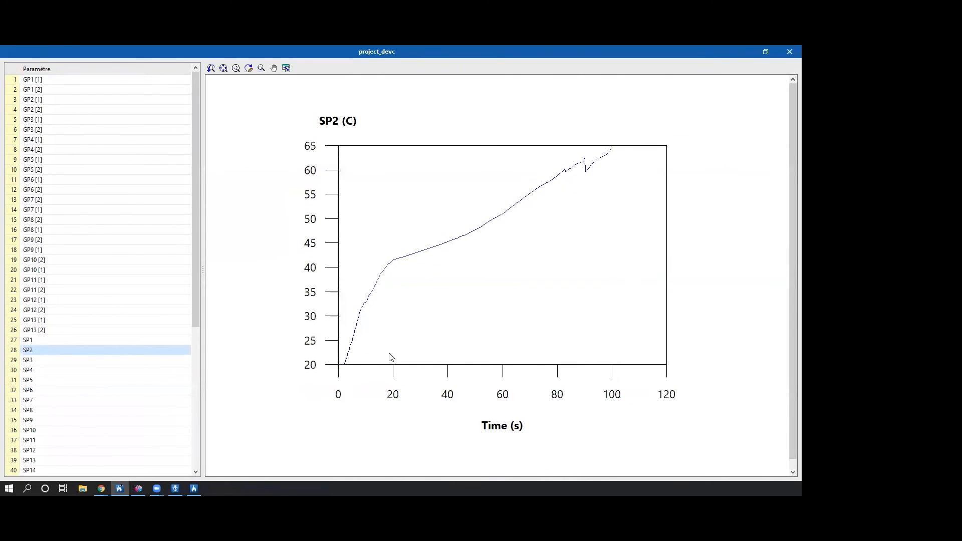
Compare the temperature graphs of further sprinklers from SP6 and SP16 to SP29, closing the device results when done.
{"action": "left_click", "coordinate": [35, 391]}
{"action": "scroll", "coordinate": [35, 395], "scroll_direction": "down", "scroll_amount": 3}
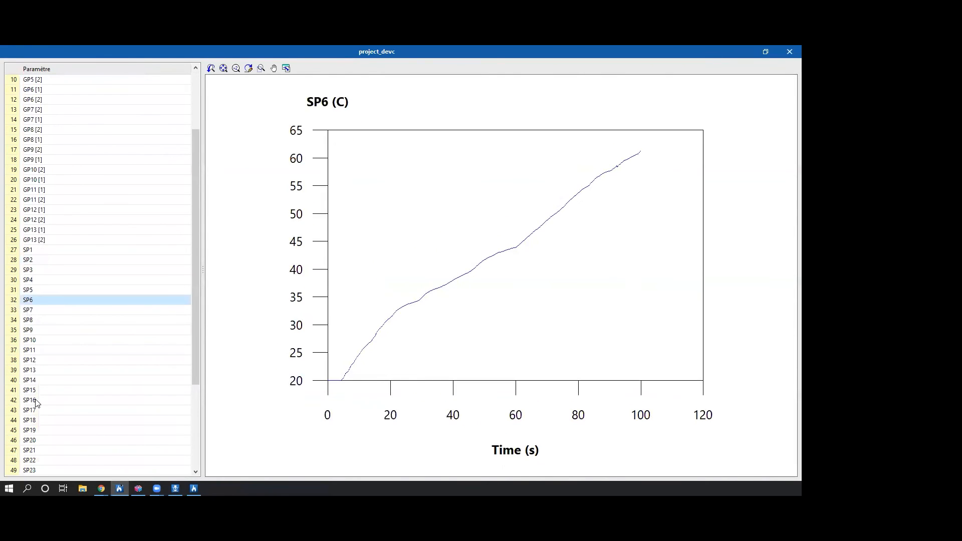
{"action": "left_click", "coordinate": [35, 400]}
{"action": "scroll", "coordinate": [35, 400], "scroll_direction": "down", "scroll_amount": 3}
{"action": "left_click", "coordinate": [35, 401]}
{"action": "scroll", "coordinate": [35, 403], "scroll_direction": "down", "scroll_amount": 2}
{"action": "left_click", "coordinate": [35, 400]}
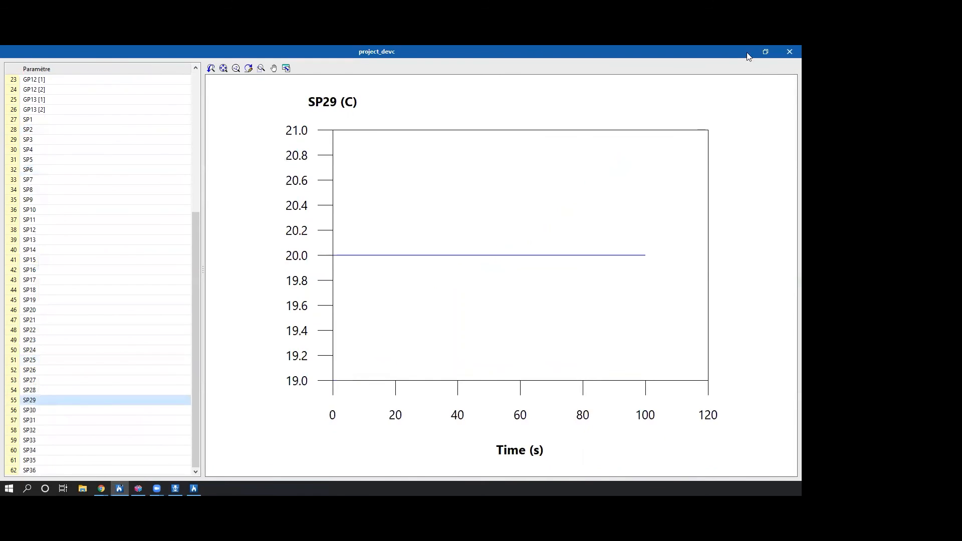
{"action": "left_click", "coordinate": [787, 50]}
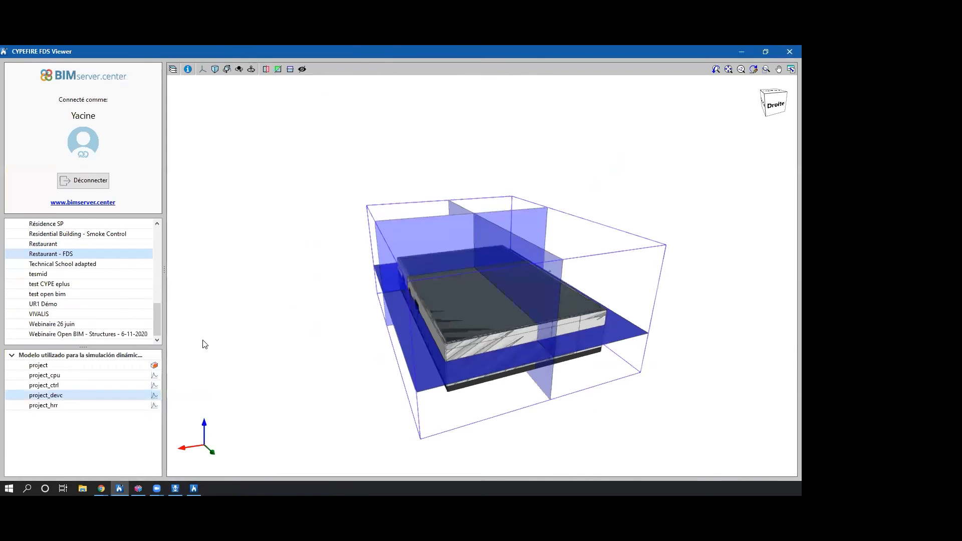
View the project_hrr graphs for HRR, Q_RADI, Q_COND and Q_PRES, closing the graph window when done.
{"action": "left_click", "coordinate": [155, 405]}
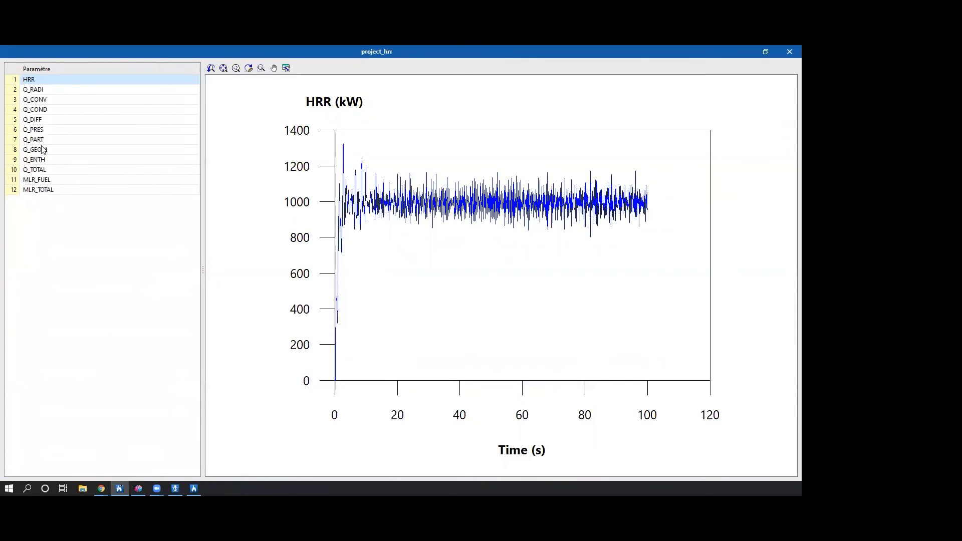
{"action": "left_click", "coordinate": [62, 93]}
{"action": "left_click", "coordinate": [64, 108]}
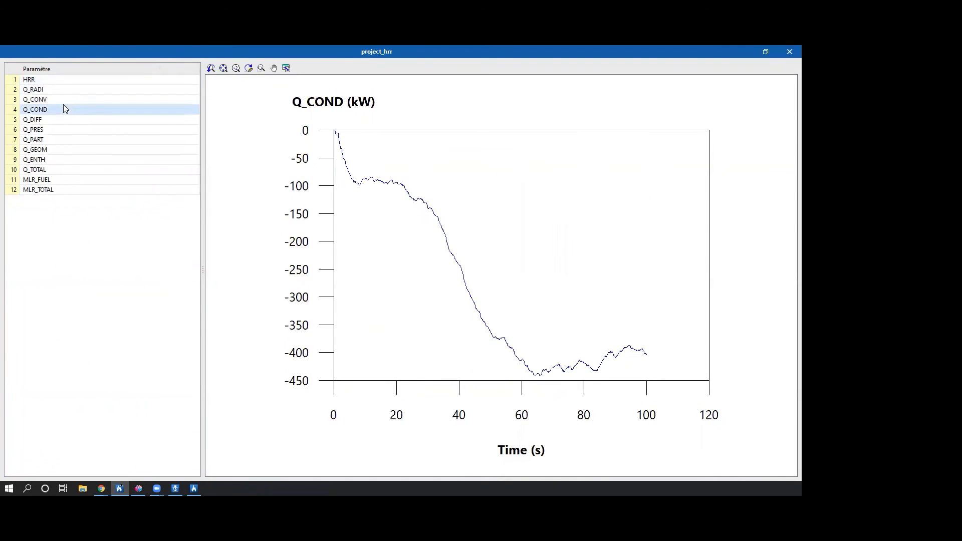
{"action": "left_click", "coordinate": [58, 131]}
{"action": "left_click", "coordinate": [58, 111]}
{"action": "left_click", "coordinate": [789, 51]}
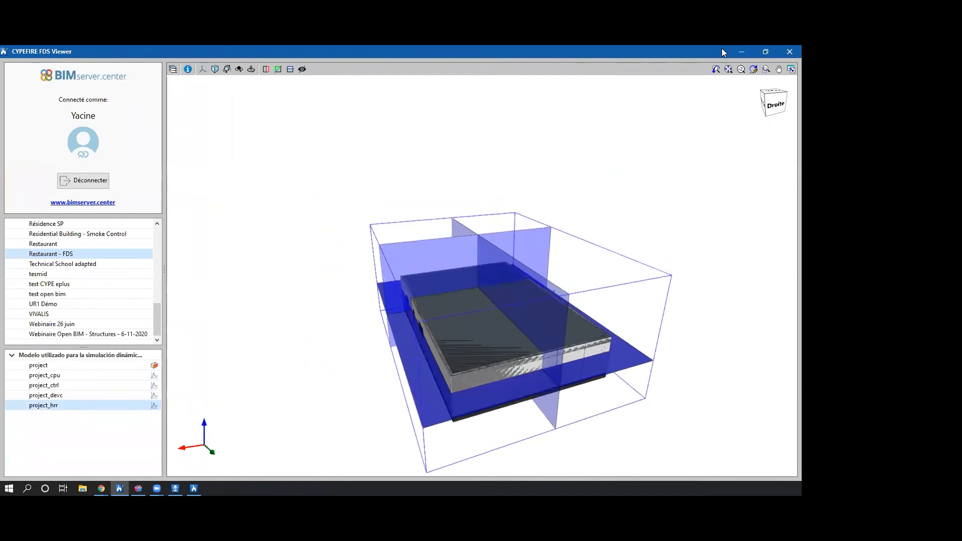
Switch to BIMserver.center in the browser and open its Store.
{"action": "mouse_move", "coordinate": [101, 488]}
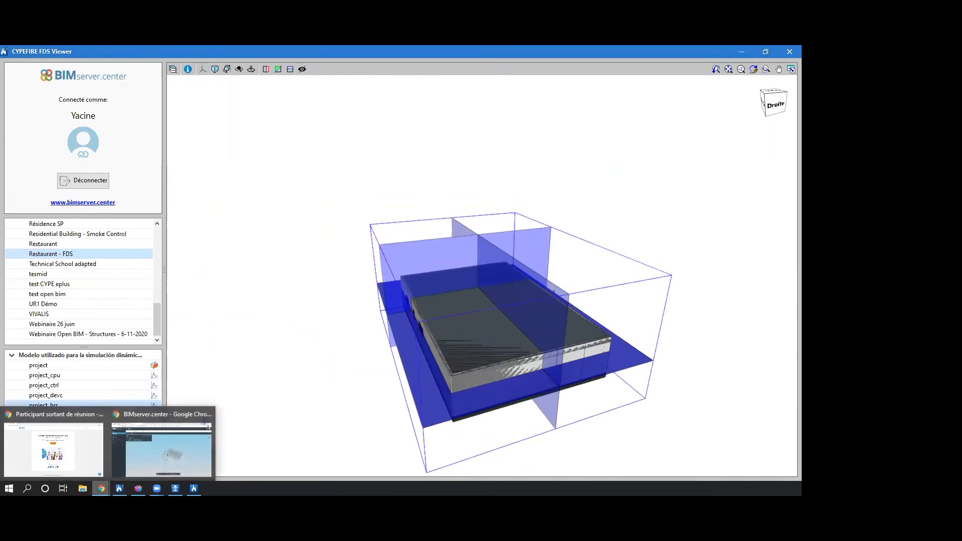
{"action": "left_click", "coordinate": [141, 447]}
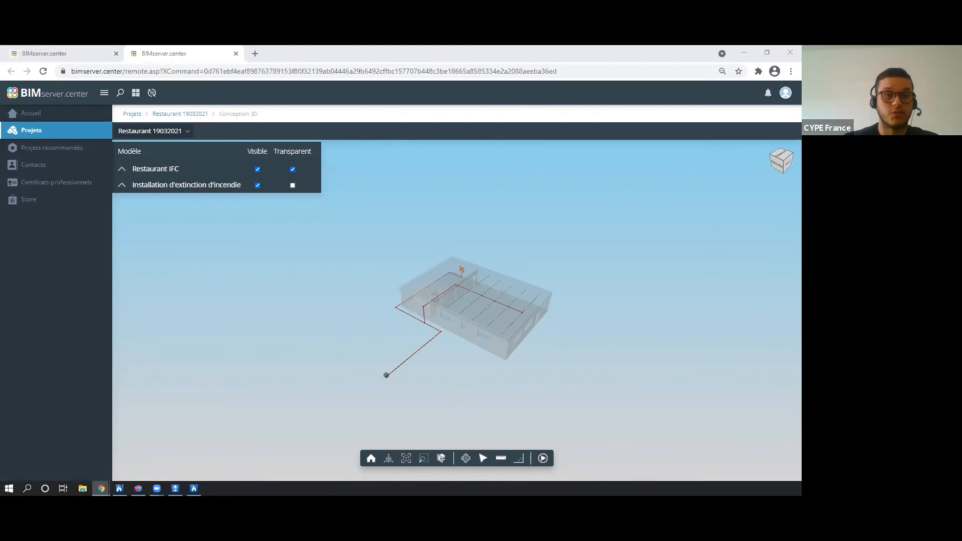
{"action": "left_click", "coordinate": [21, 200]}
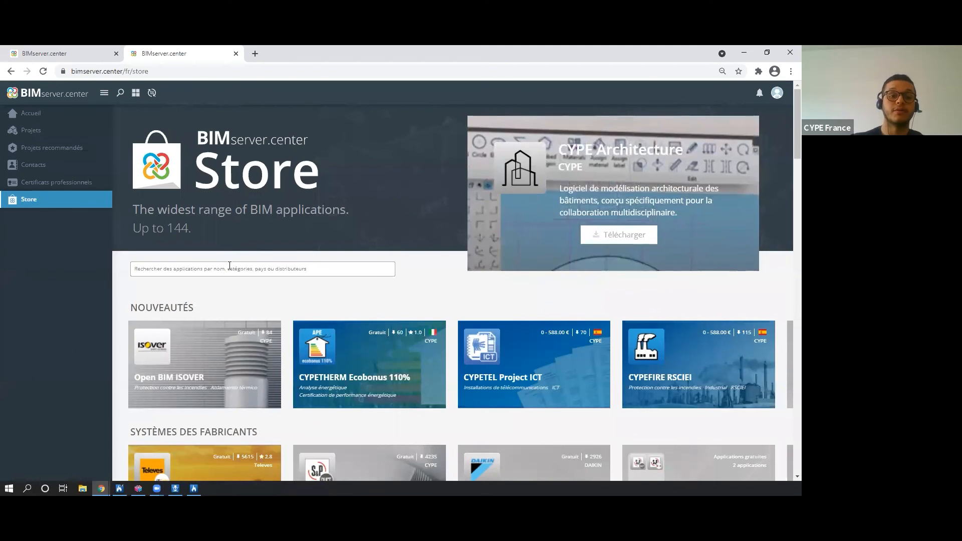
Search the store for "incen", filter by the category Protection contre les incendies, and look through the listed fire protection applications.
{"action": "left_click", "coordinate": [223, 266]}
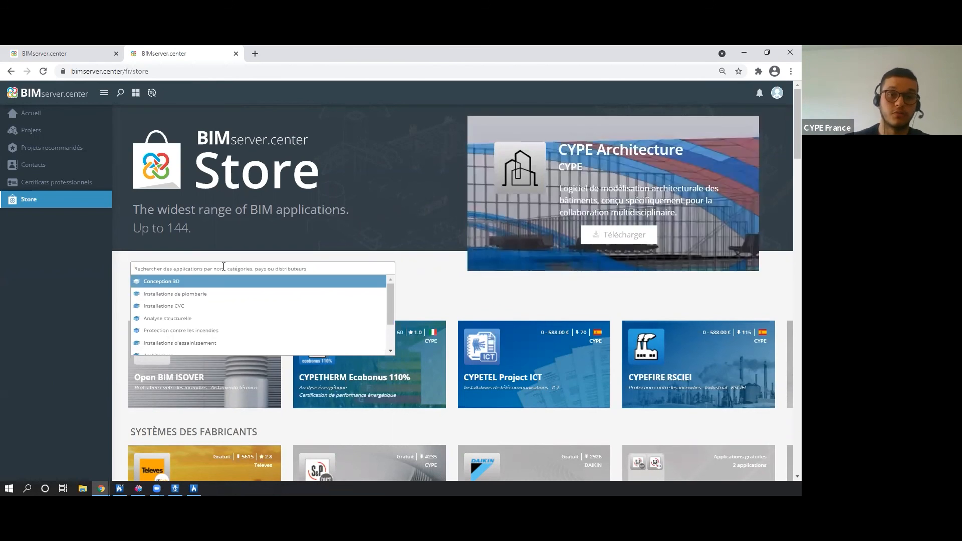
{"action": "left_click", "coordinate": [220, 269]}
{"action": "type", "text": "incen"}
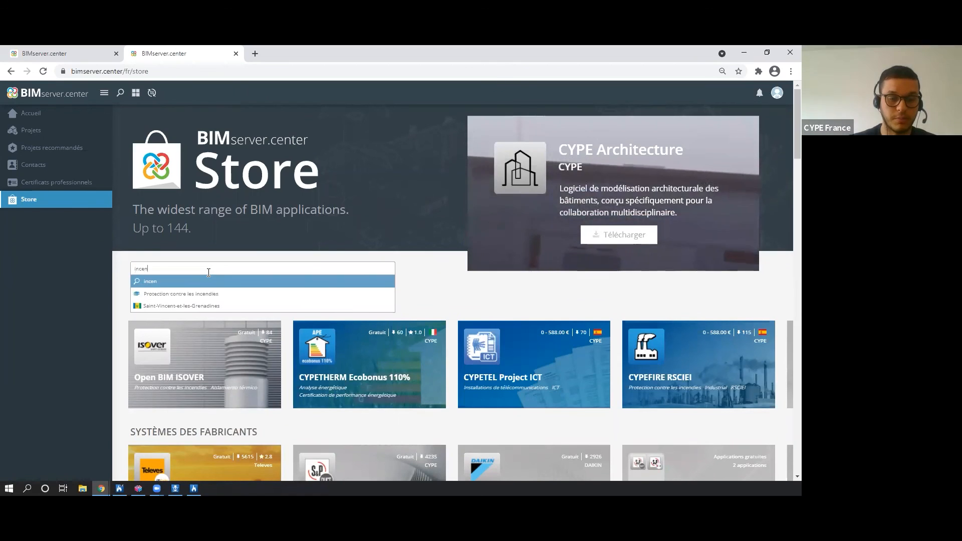
{"action": "left_click", "coordinate": [229, 295]}
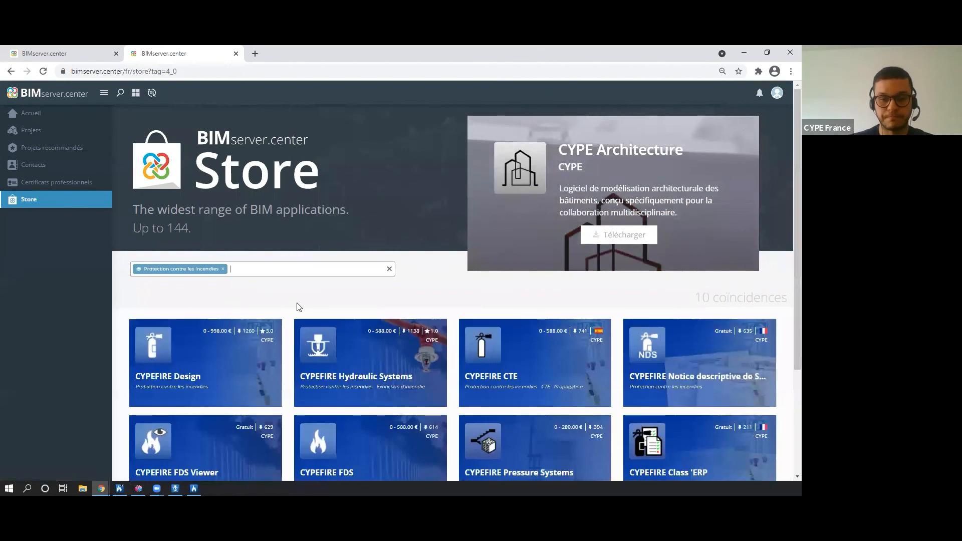
{"action": "scroll", "coordinate": [303, 308], "scroll_direction": "down", "scroll_amount": 1}
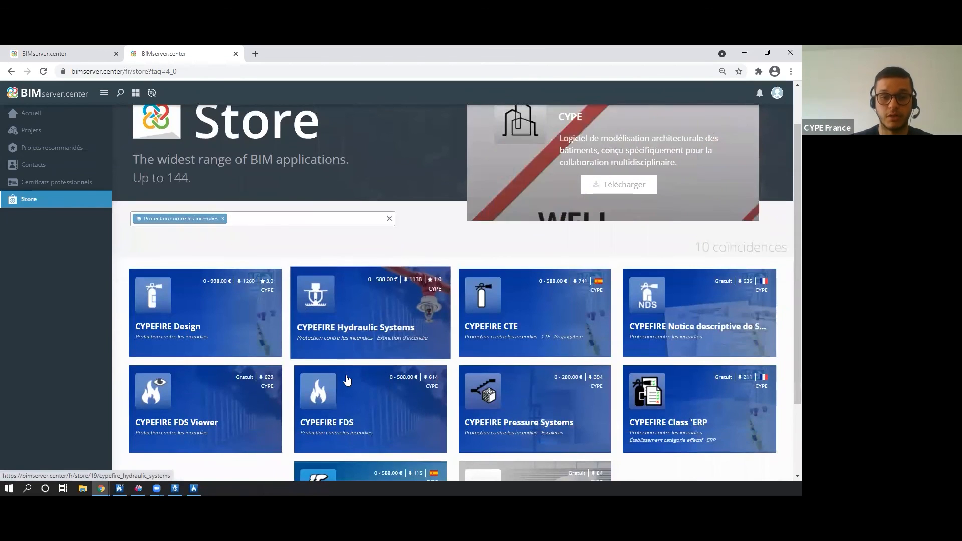
{"action": "scroll", "coordinate": [350, 321], "scroll_direction": "down", "scroll_amount": 1}
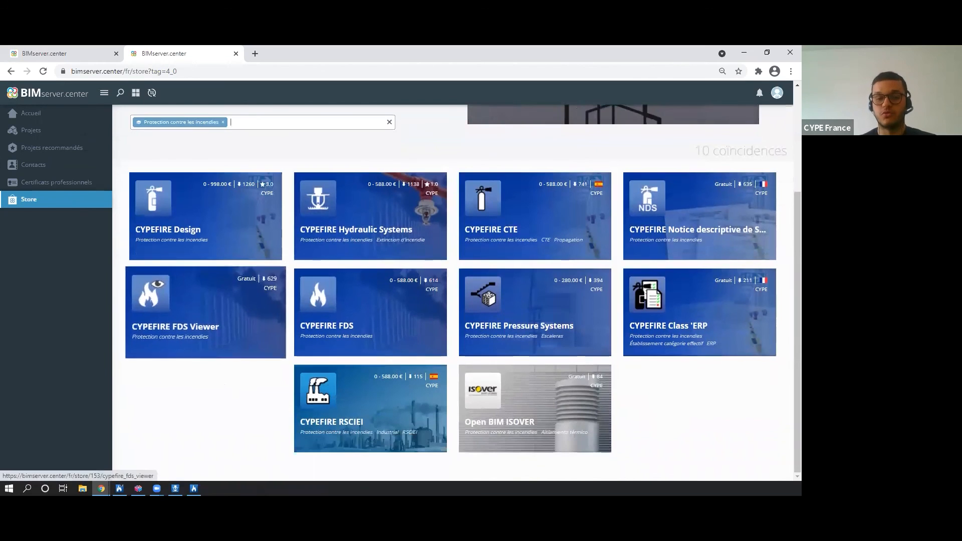
{"action": "scroll", "coordinate": [100, 402], "scroll_direction": "up", "scroll_amount": 3}
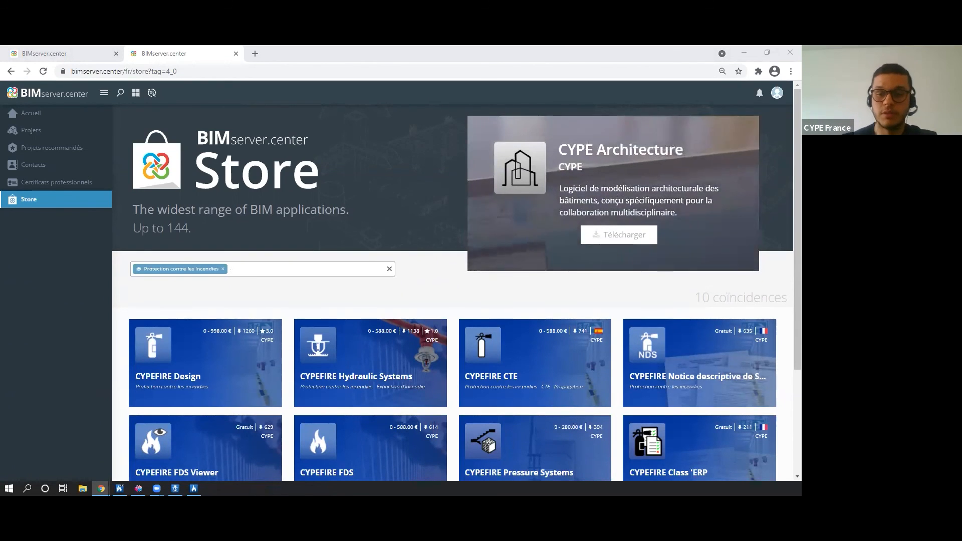
{"action": "scroll", "coordinate": [382, 366], "scroll_direction": "down", "scroll_amount": 2}
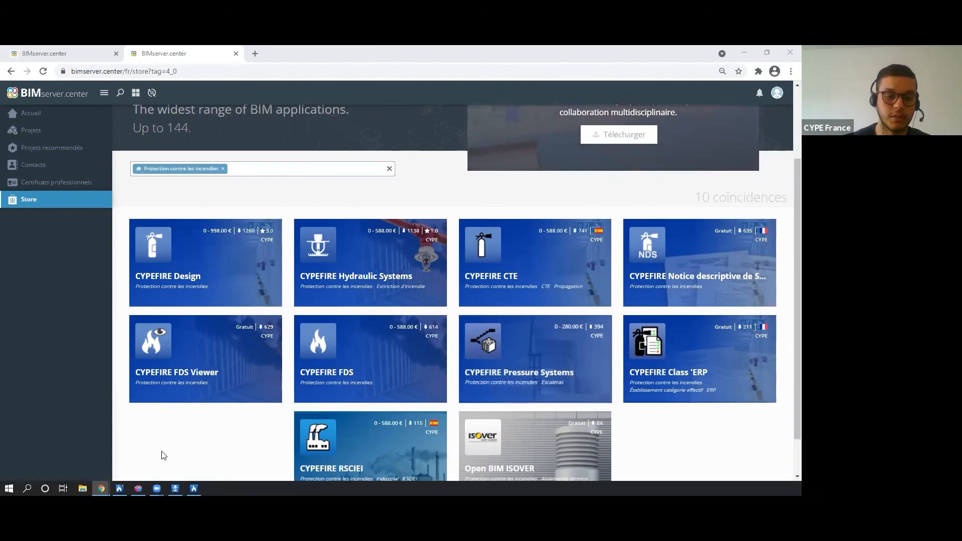
Switch to CYPEFIRE FDS and inspect the definition and surface properties offered for a new VENT object without creating one.
{"action": "left_click", "coordinate": [193, 489]}
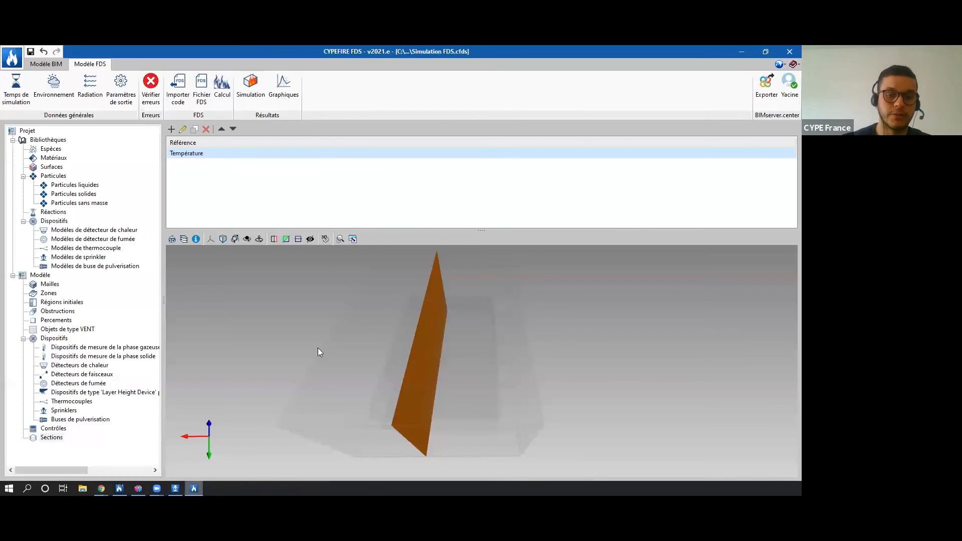
{"action": "left_click", "coordinate": [59, 330]}
{"action": "left_click", "coordinate": [172, 129]}
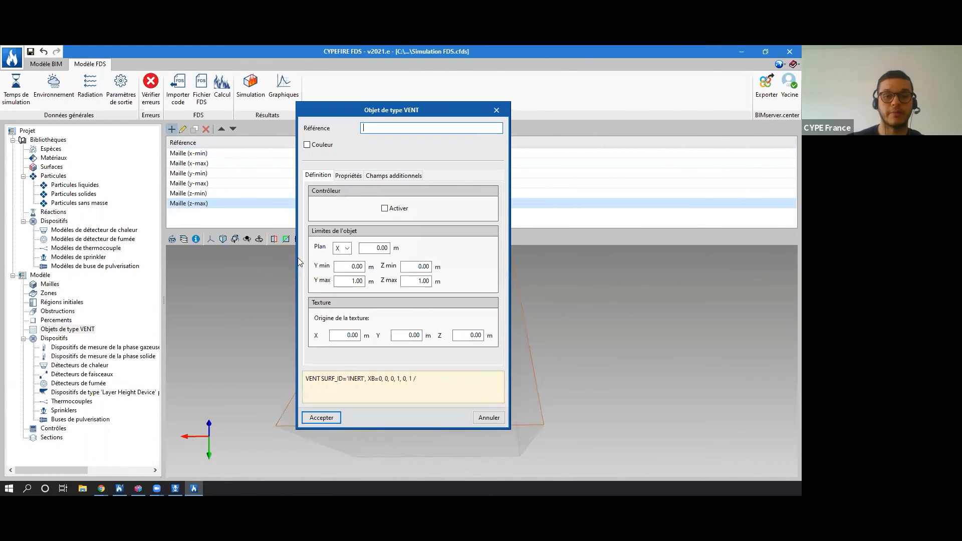
{"action": "left_click", "coordinate": [347, 175]}
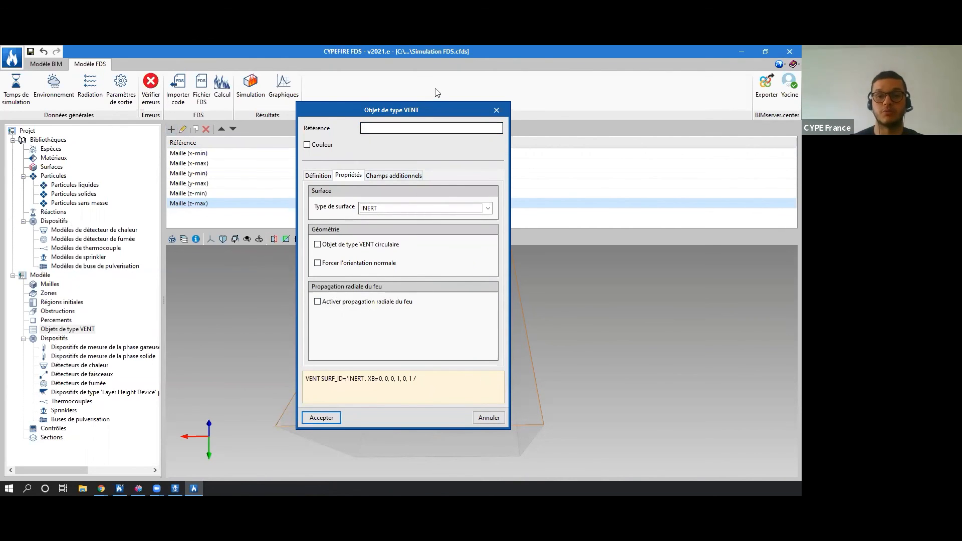
{"action": "left_click", "coordinate": [495, 109]}
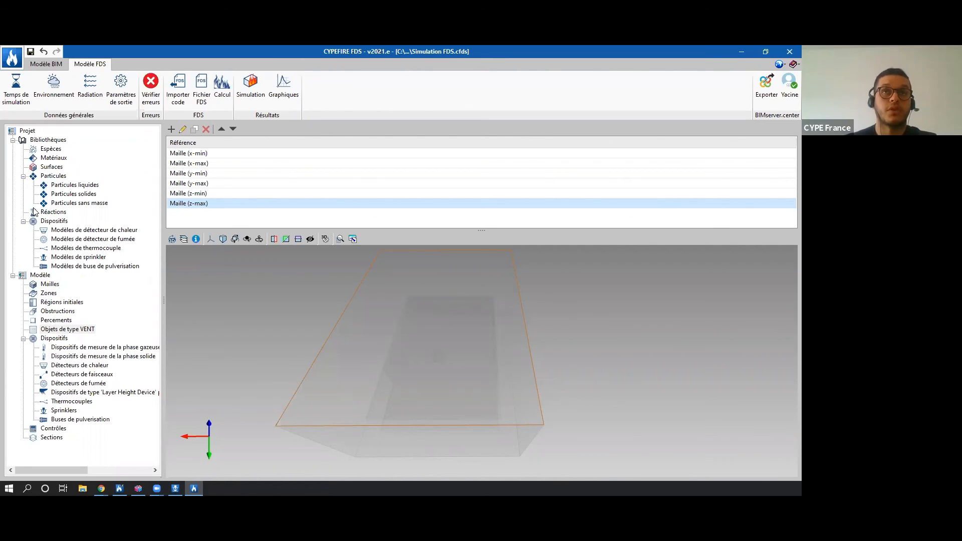
{"action": "scroll", "coordinate": [439, 332], "scroll_direction": "down", "scroll_amount": 2}
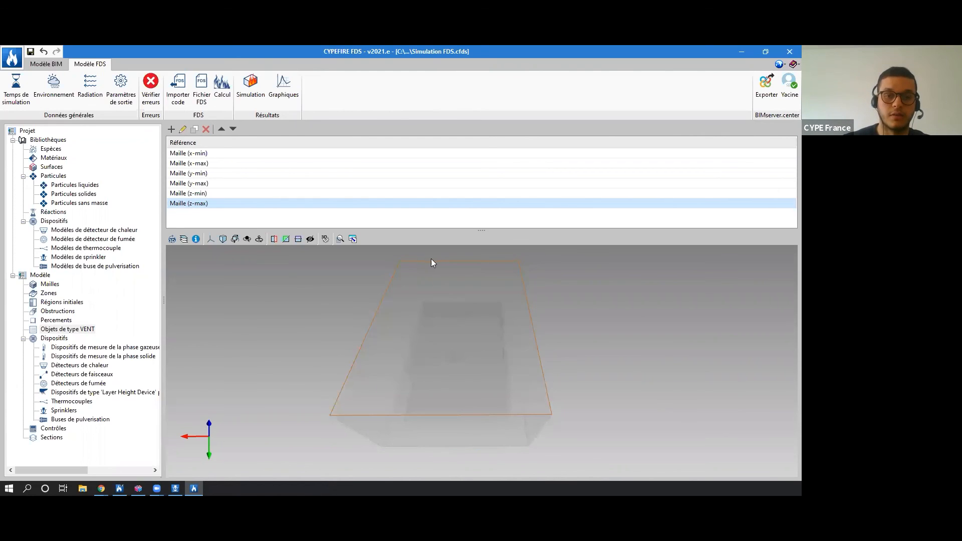
{"action": "left_click_drag", "start_coordinate": [482, 231], "coordinate": [483, 226]}
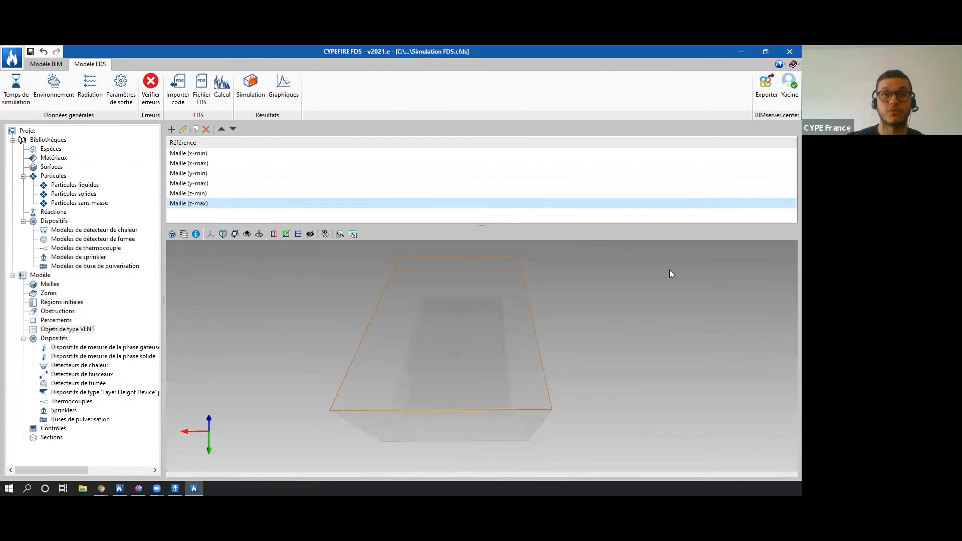